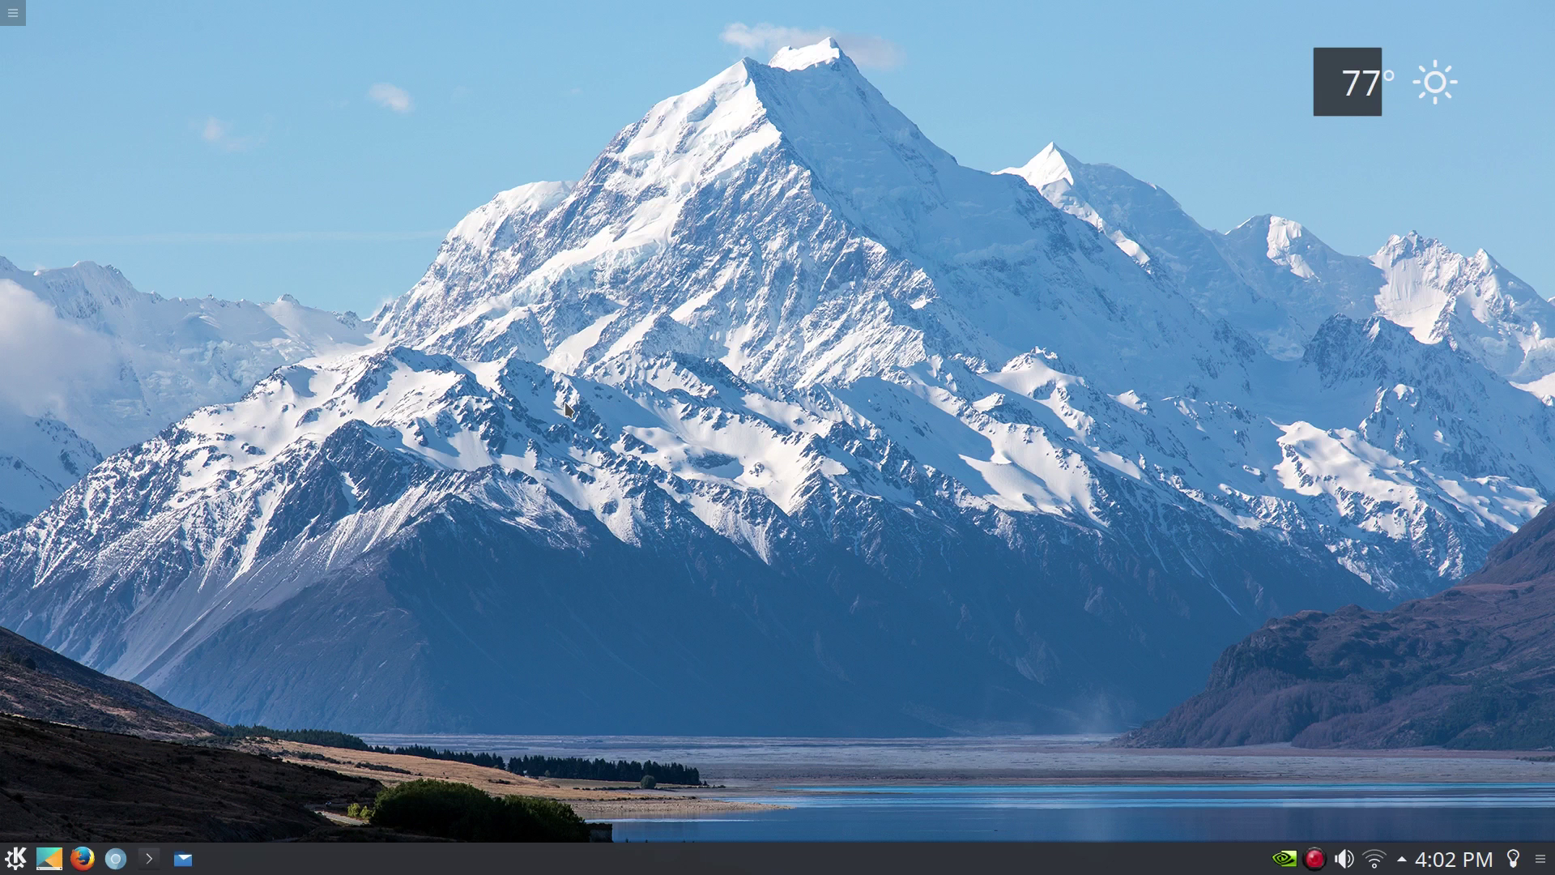
View the Toronto weather forecast from the weather widget, then dismiss it.
click(1356, 101)
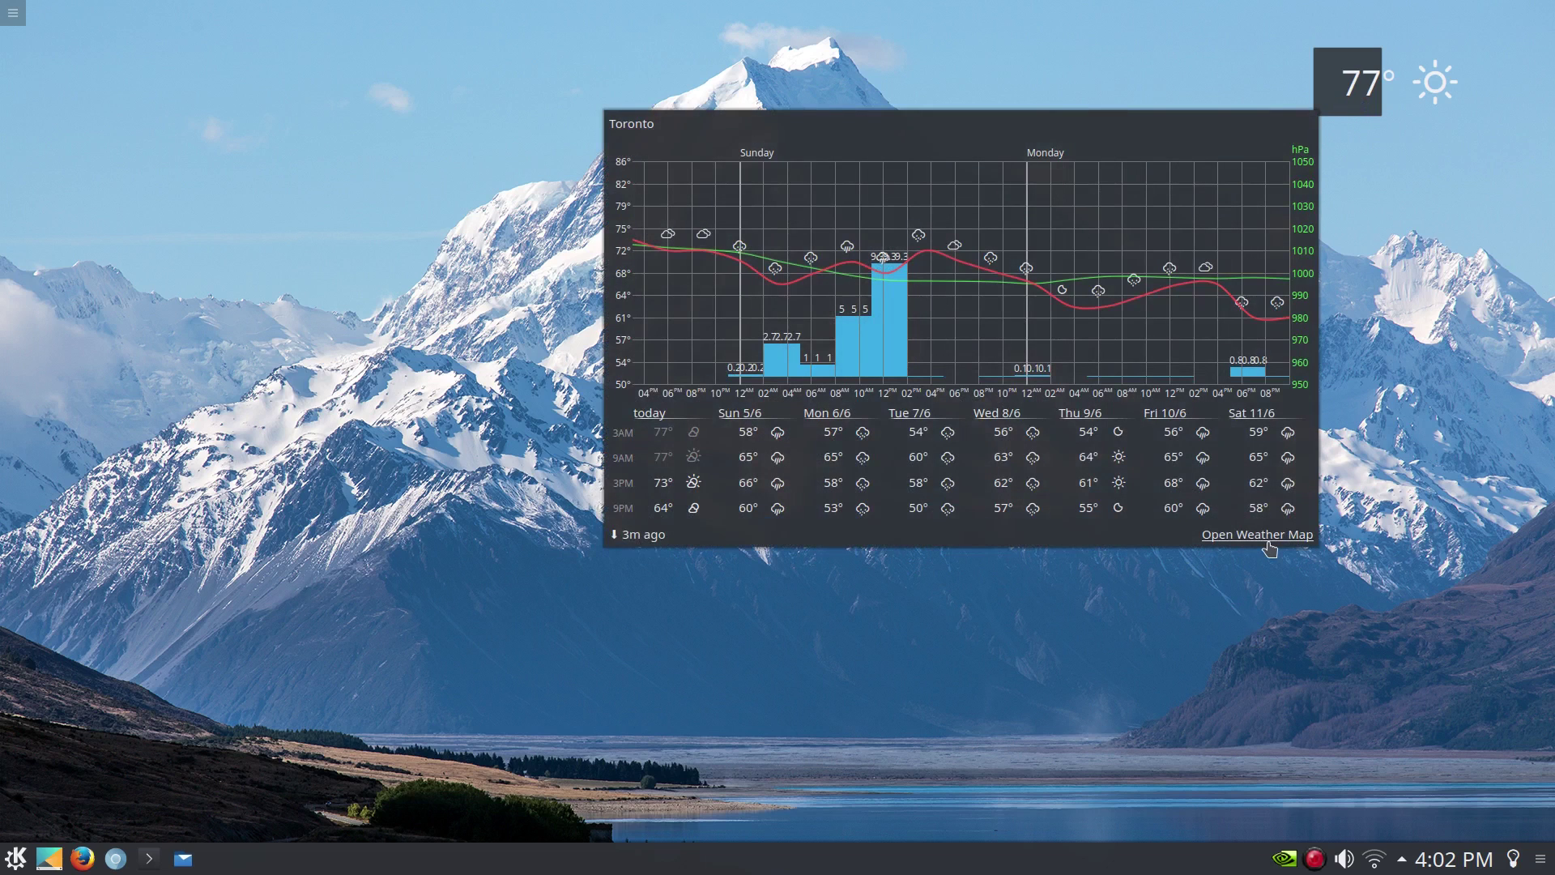
mouse_move(637, 548)
click(1436, 314)
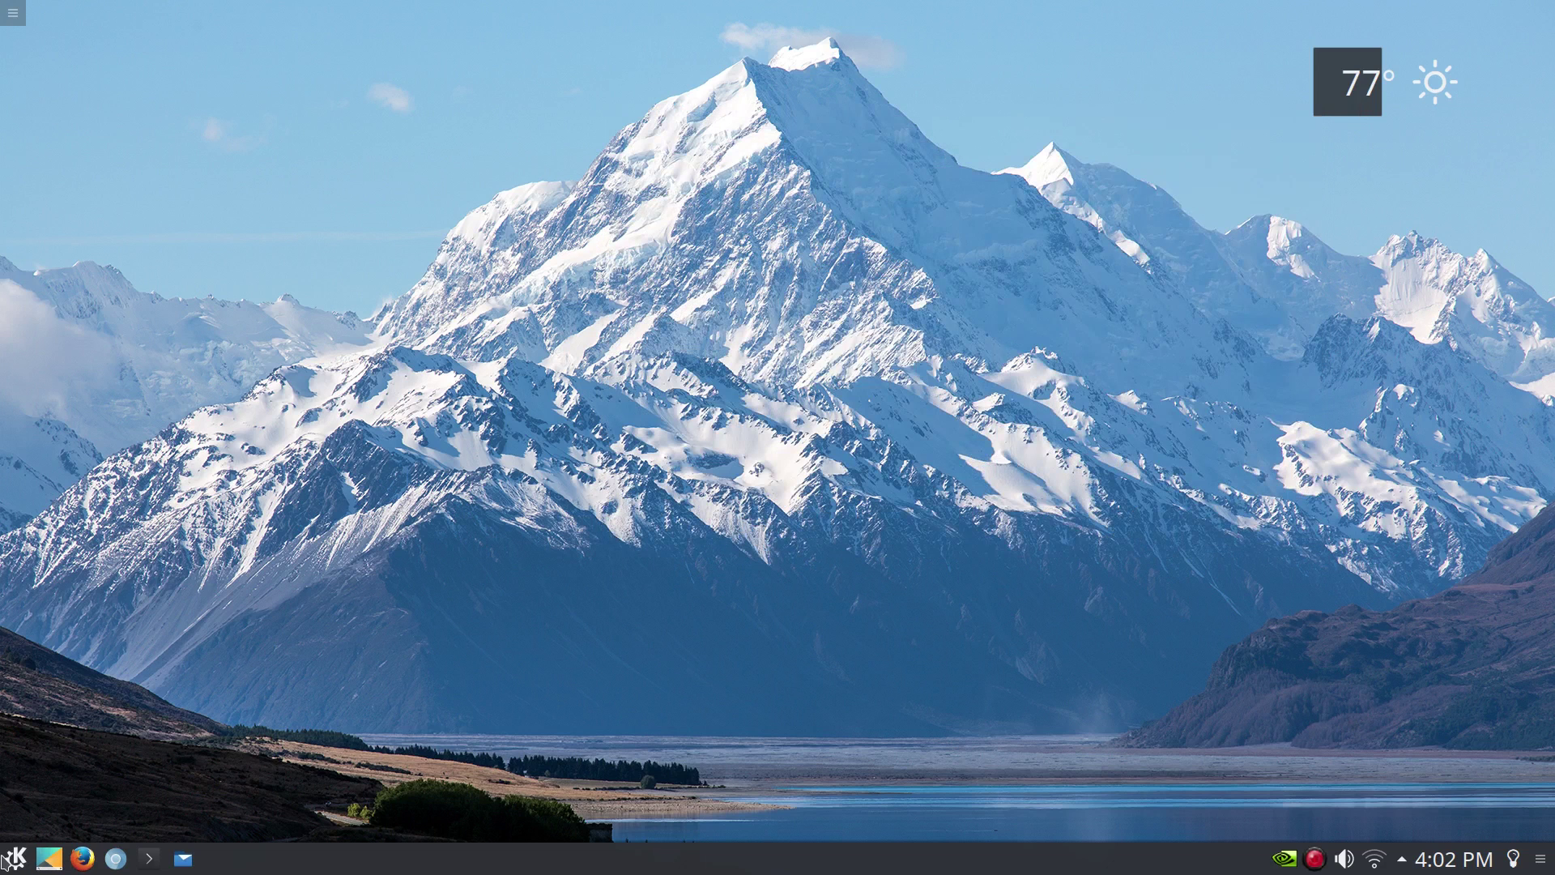
Check Kickoff's History tab, then choose Edit Applications… from the Applications view's context menu.
click(8, 857)
click(299, 790)
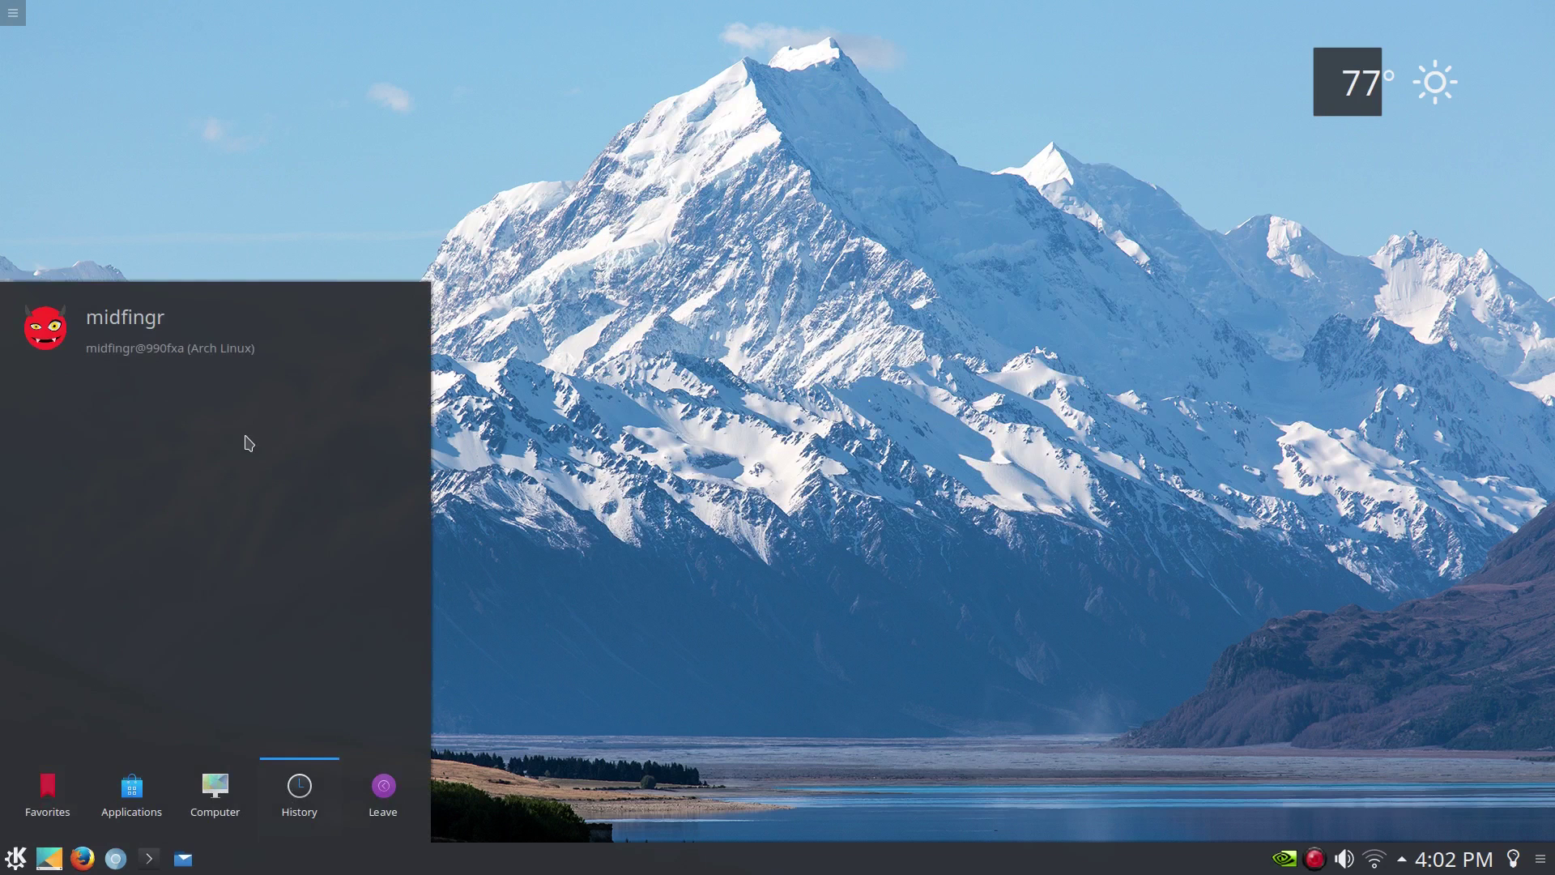
mouse_move(142, 800)
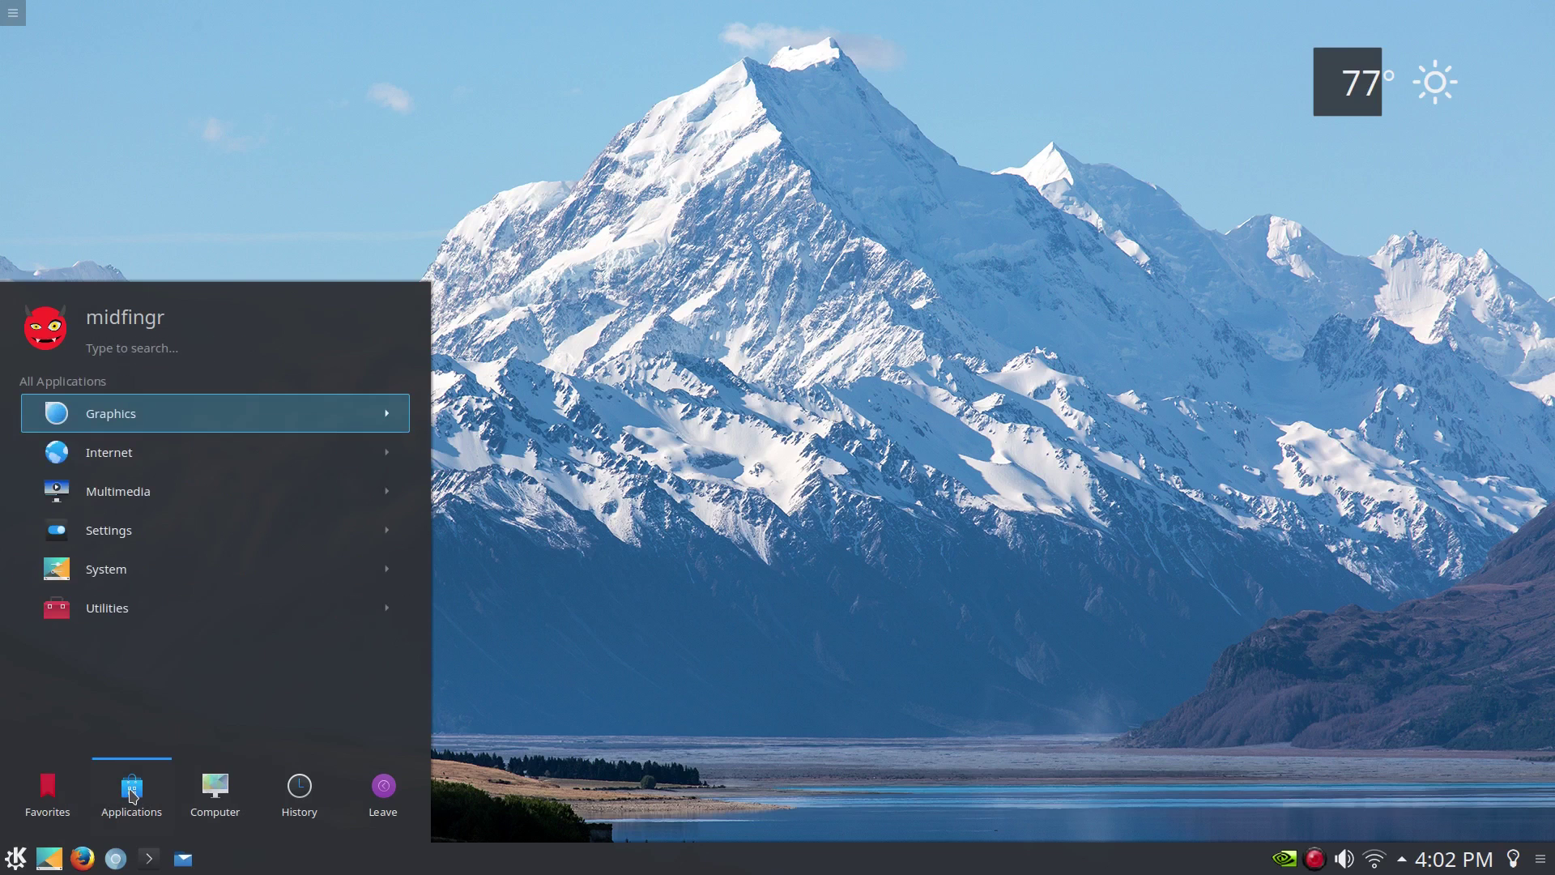
right_click(236, 671)
click(270, 682)
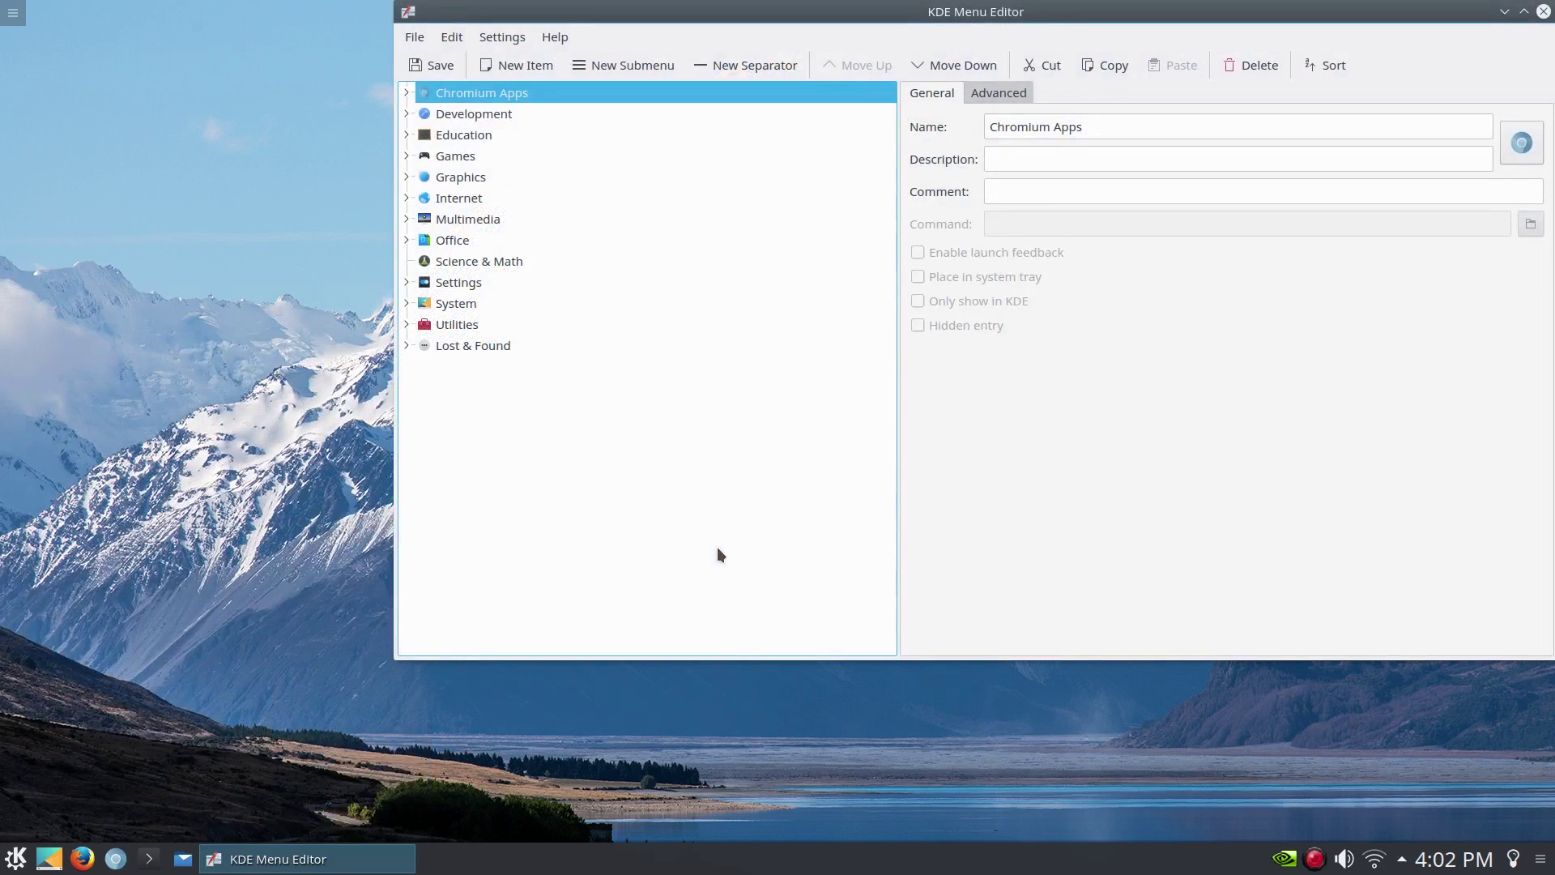
click(452, 37)
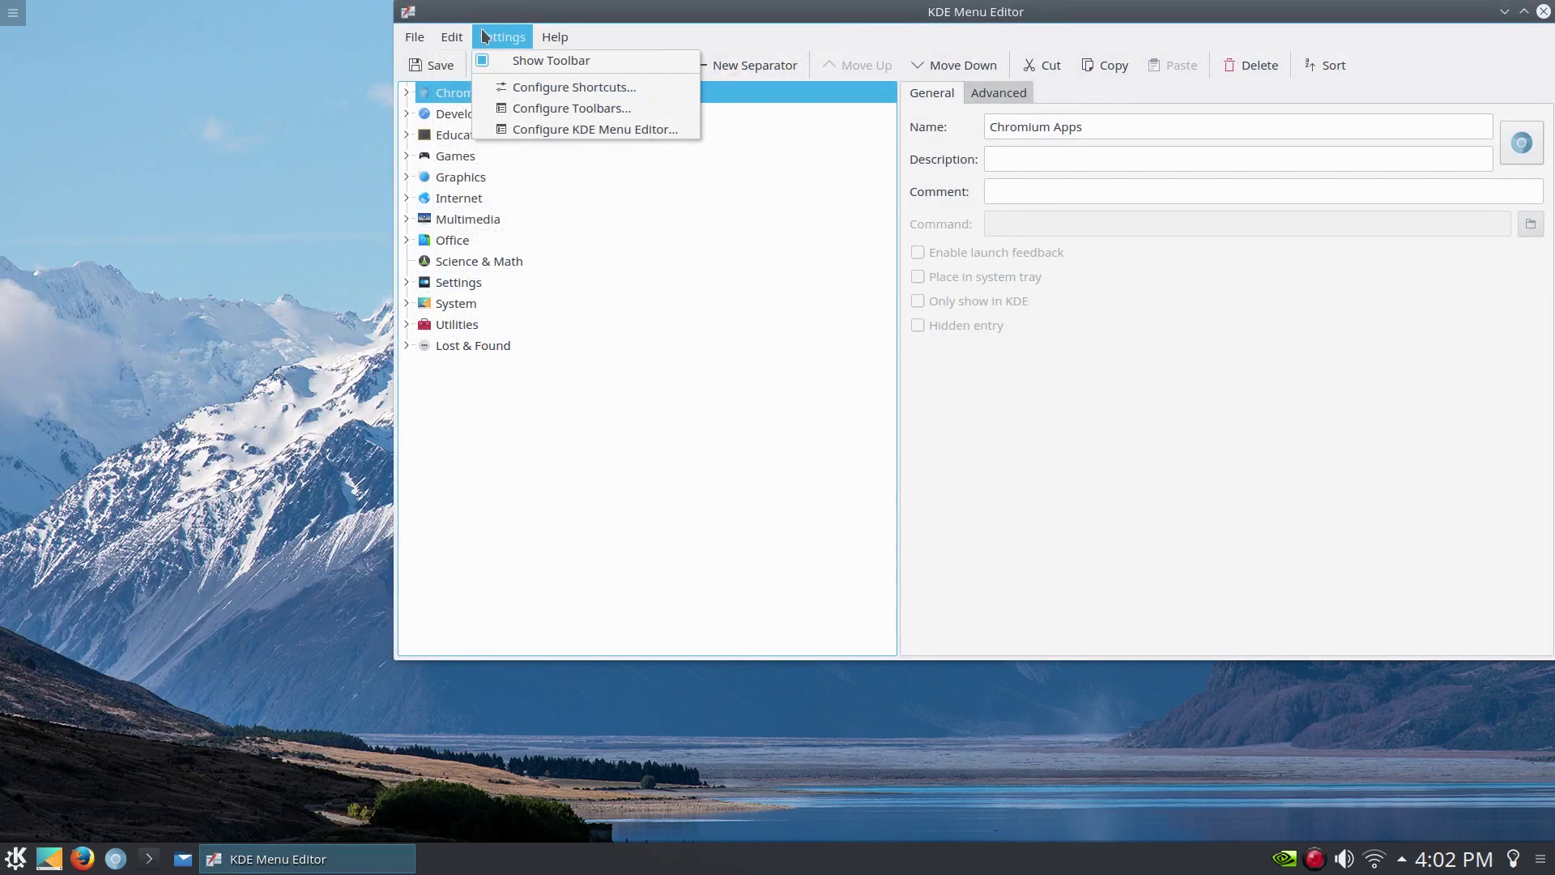
mouse_move(493, 36)
click(589, 128)
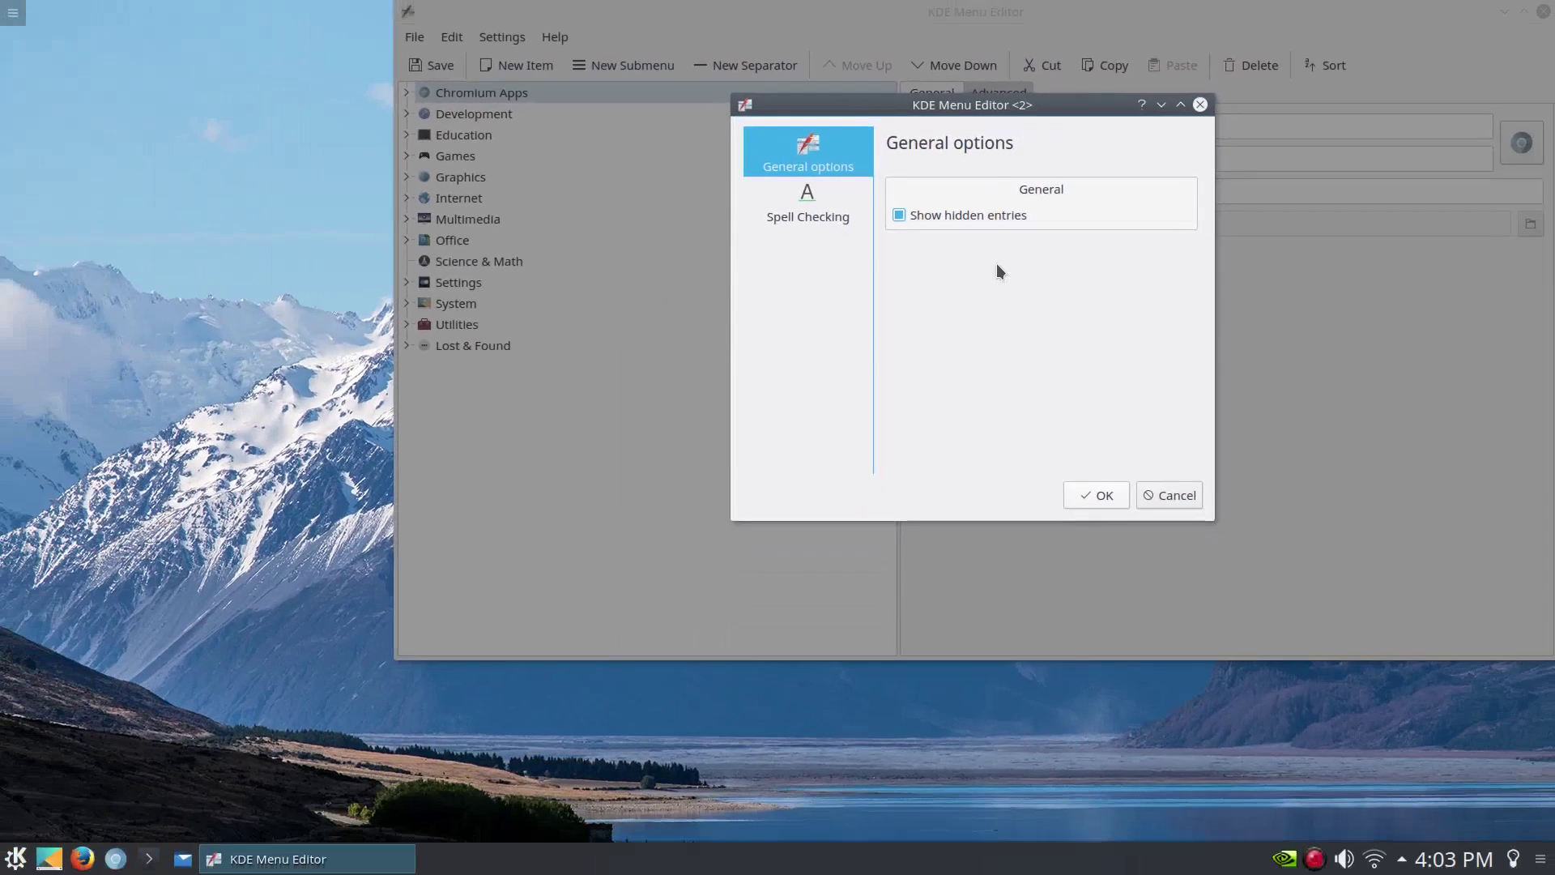
Expand Chromium Apps, toggle Google Keep's Hidden entry twice, and compare against Kickoff's categories.
click(1100, 497)
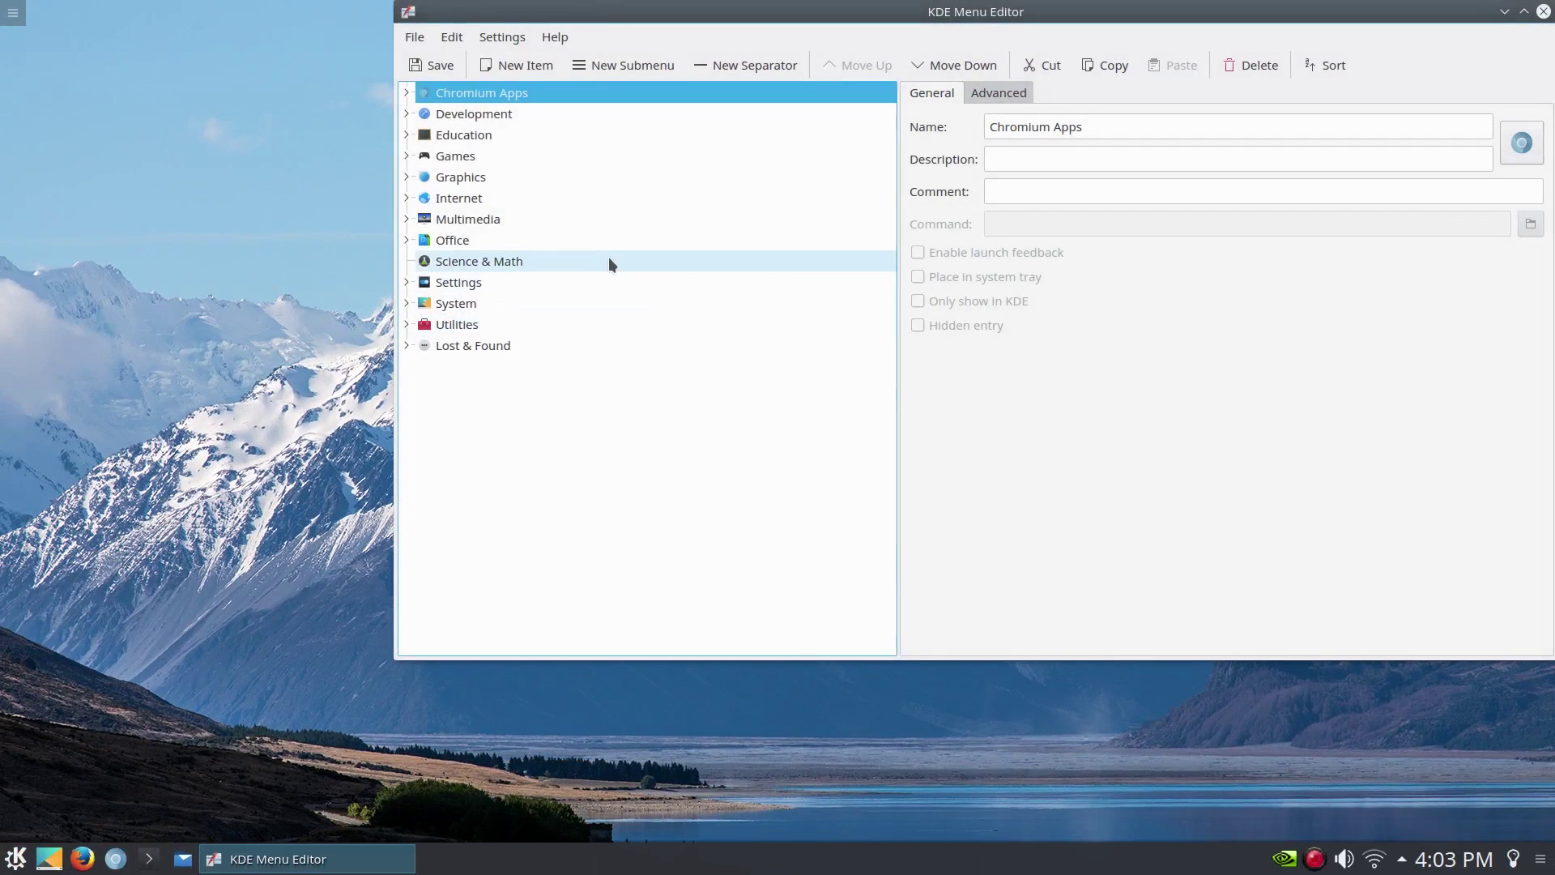
click(410, 91)
click(542, 120)
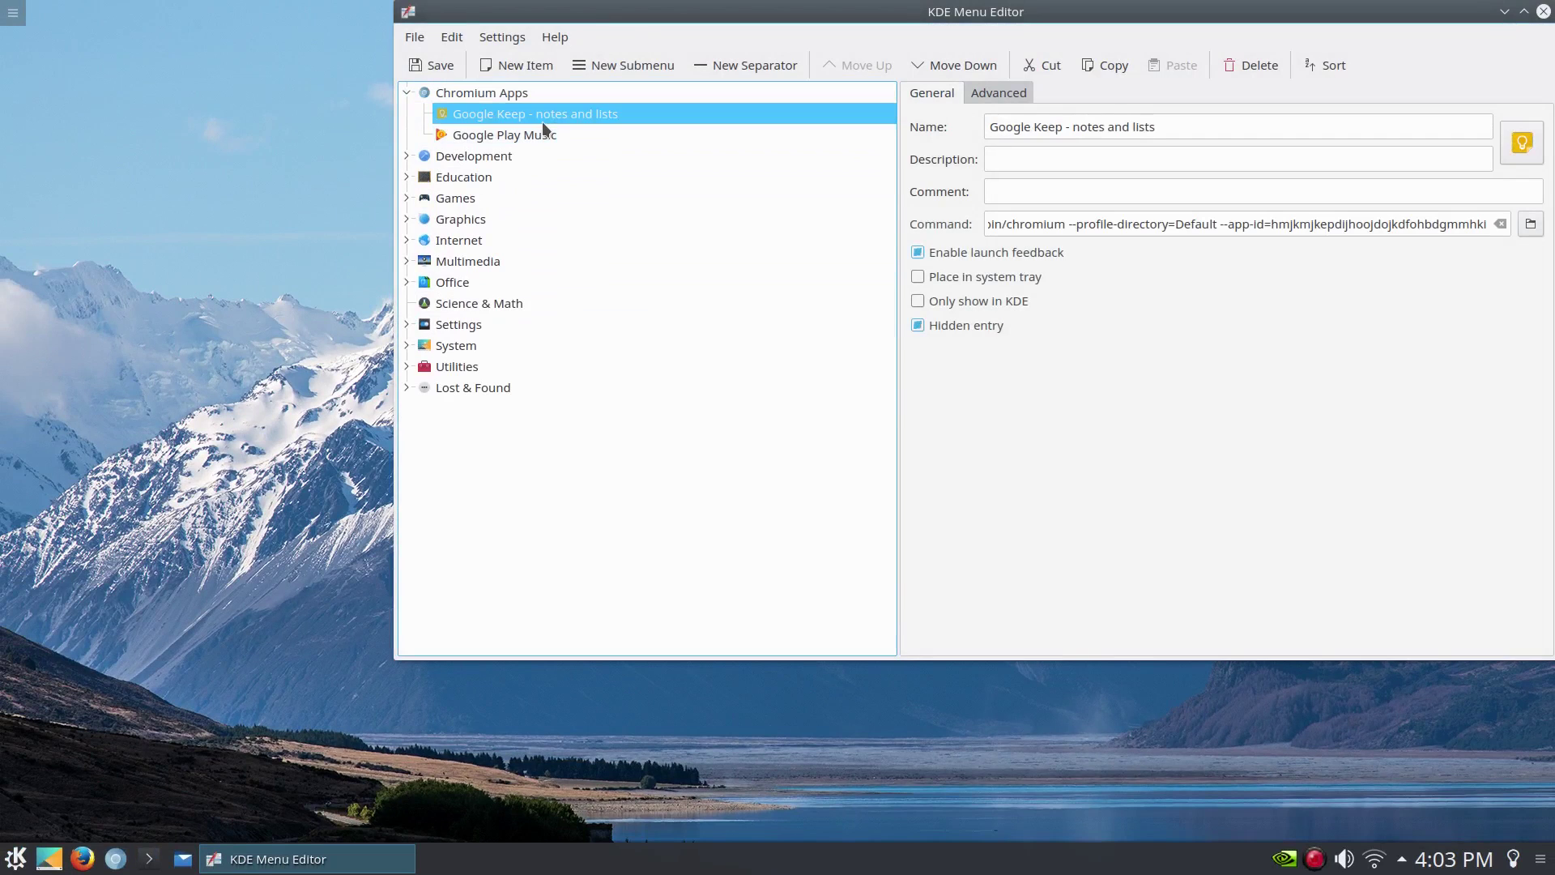
click(980, 325)
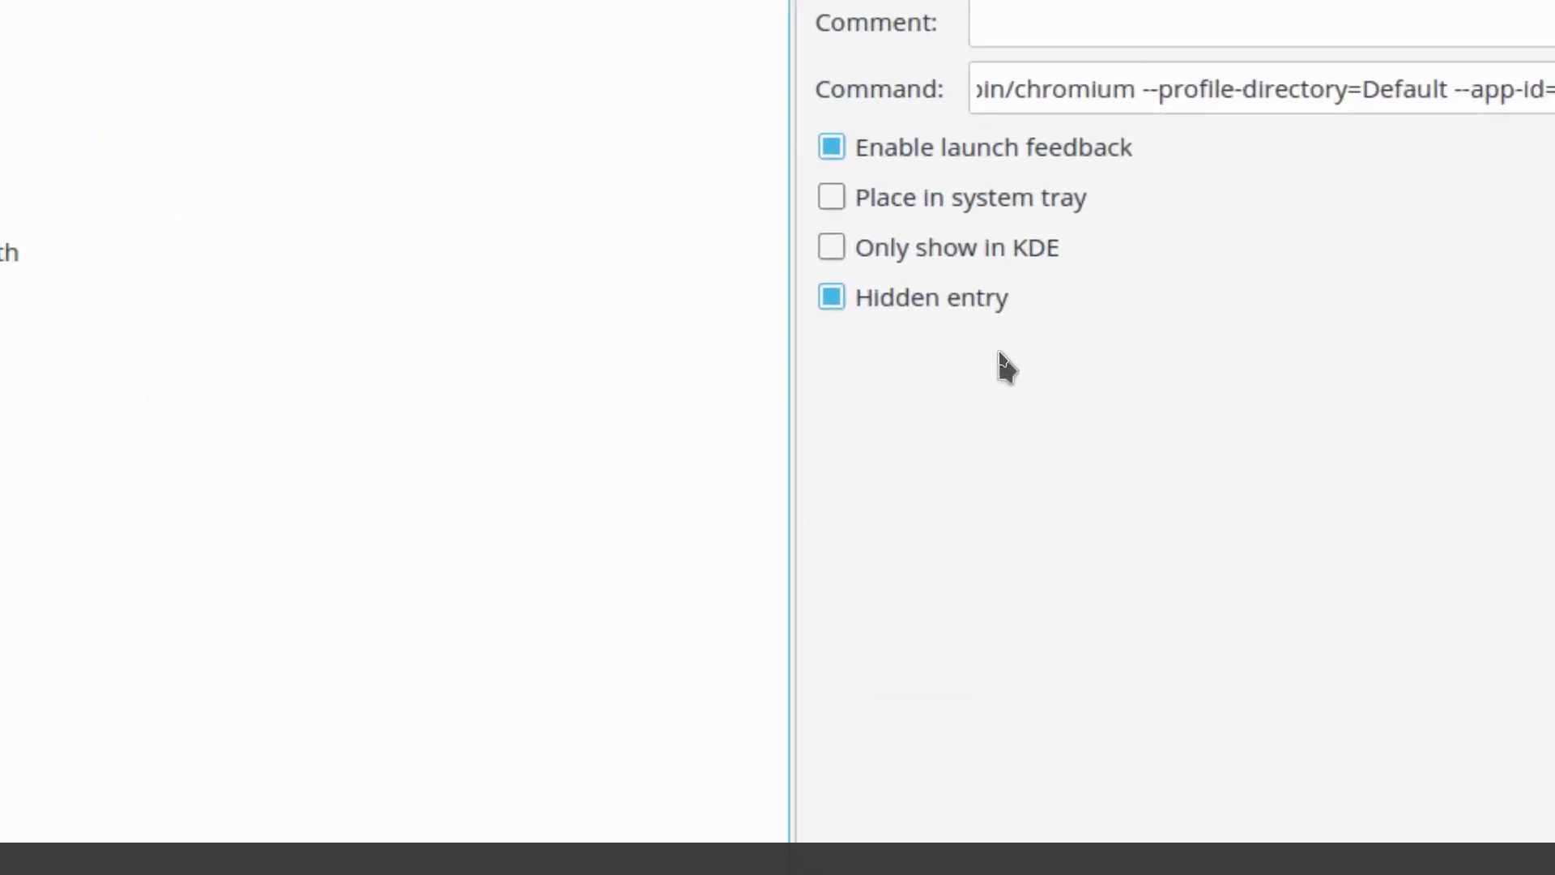
click(980, 328)
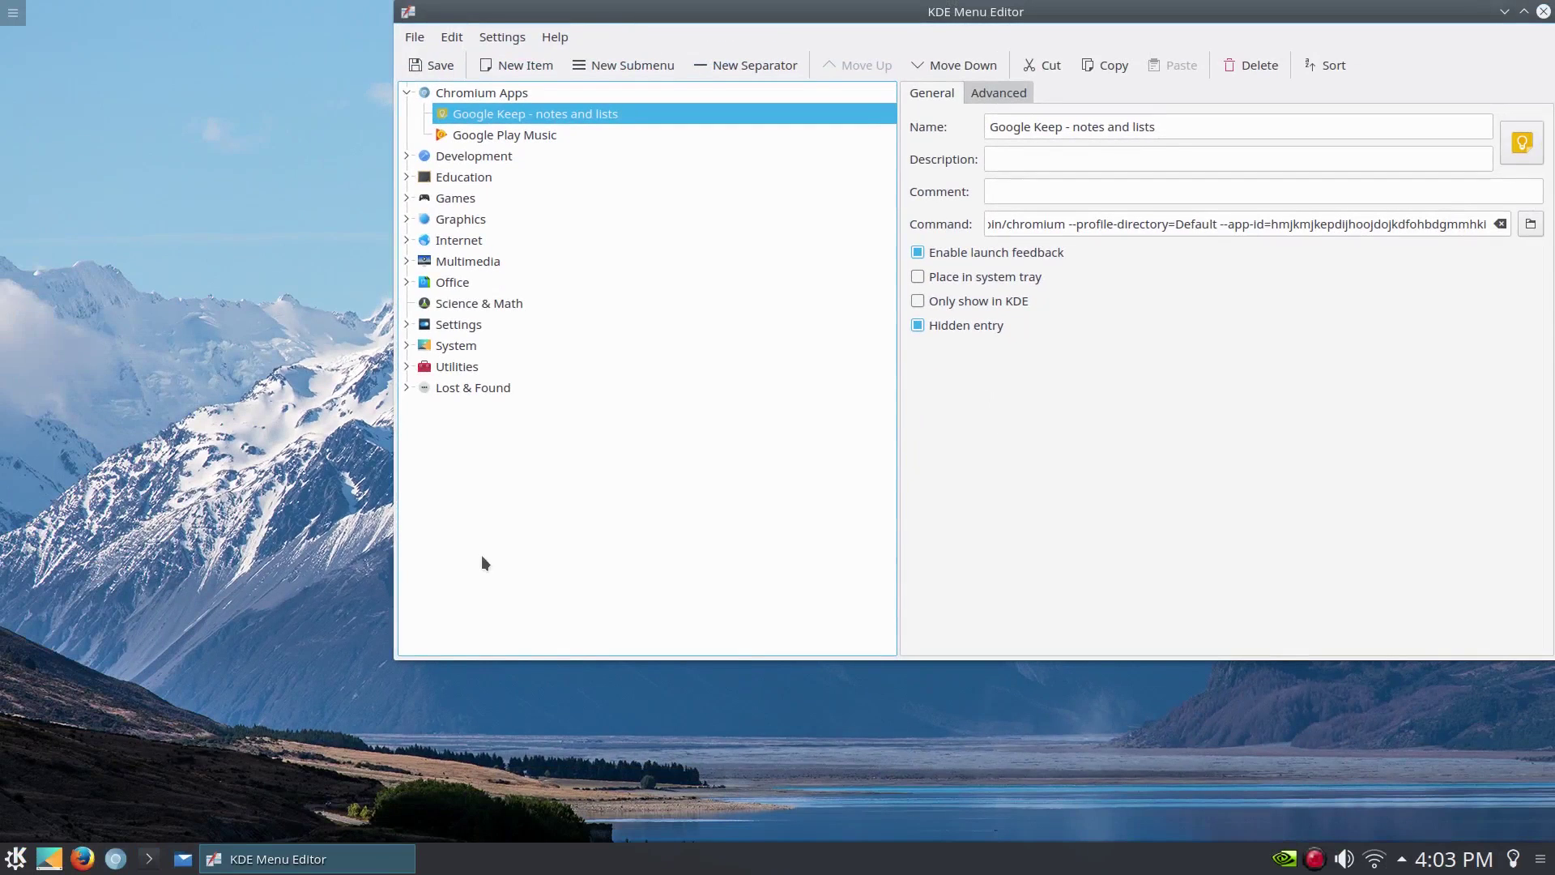
click(16, 857)
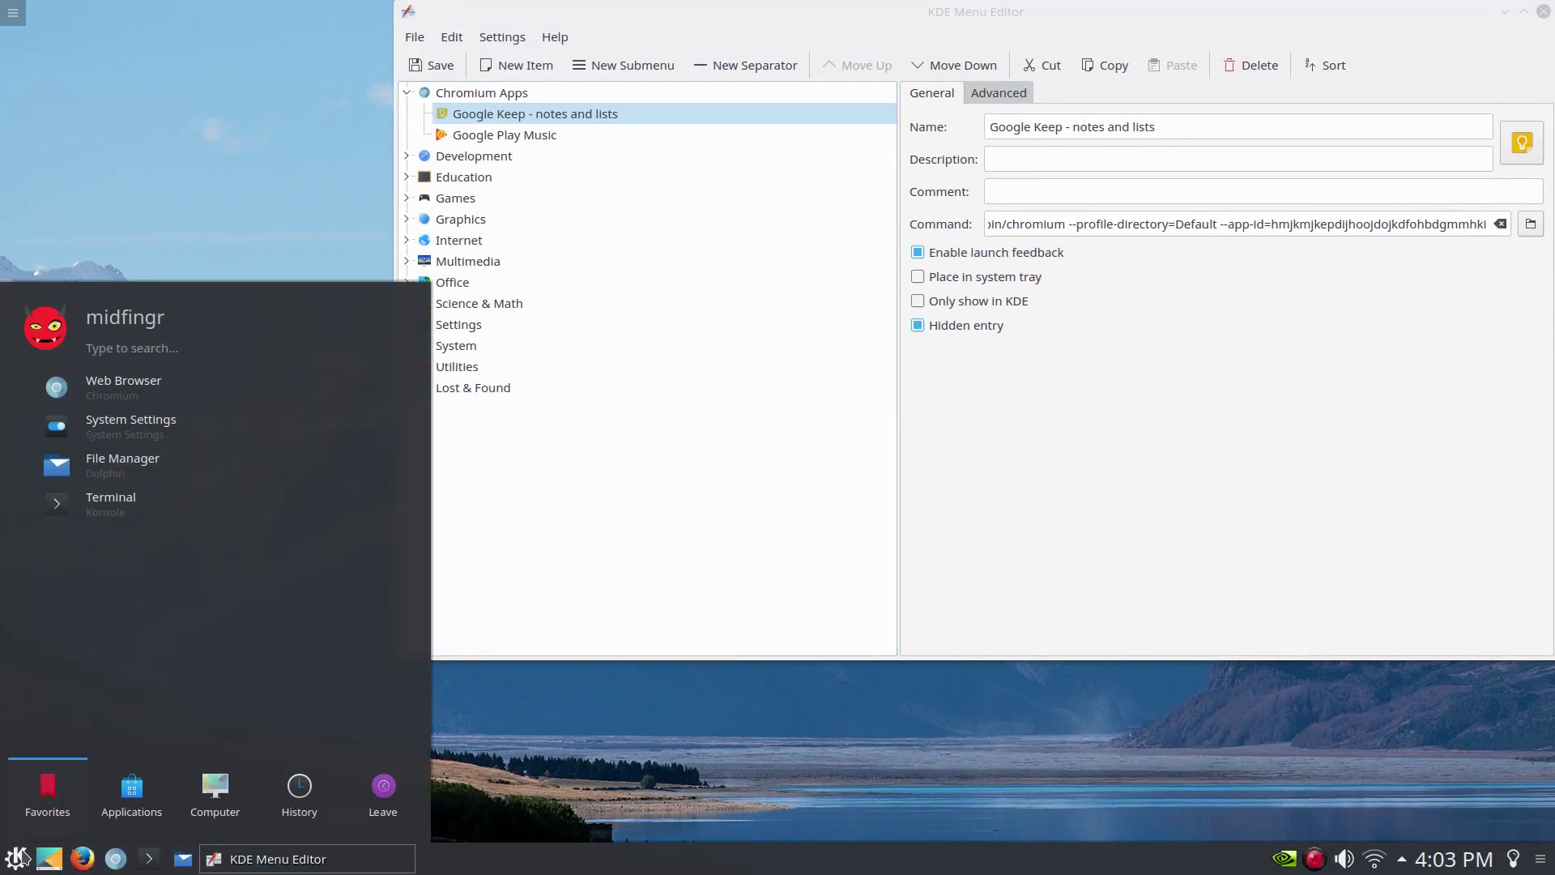
click(130, 812)
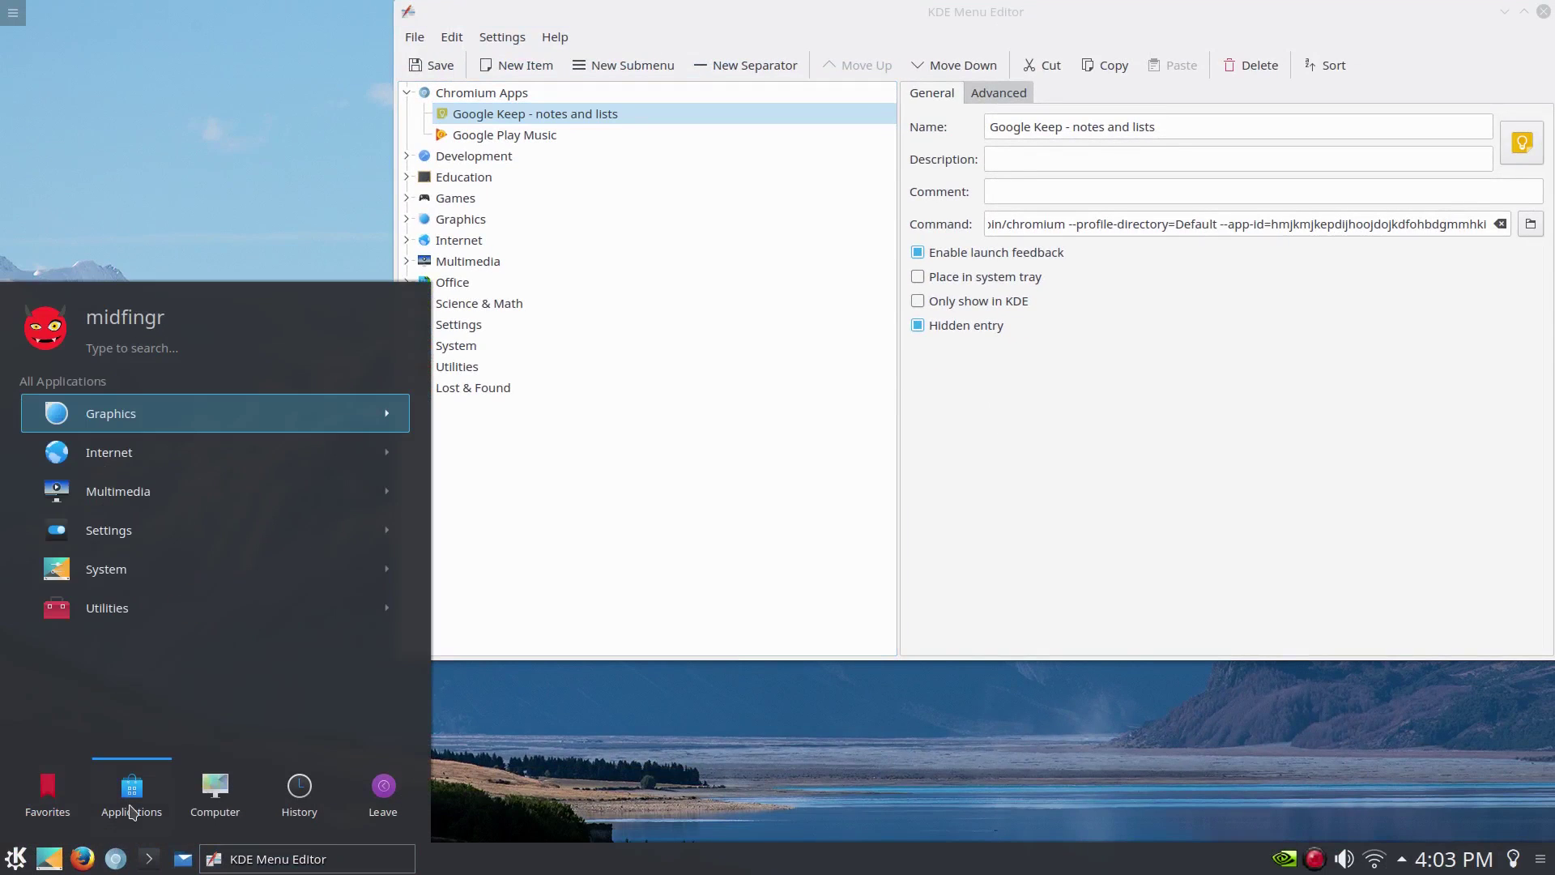
click(629, 601)
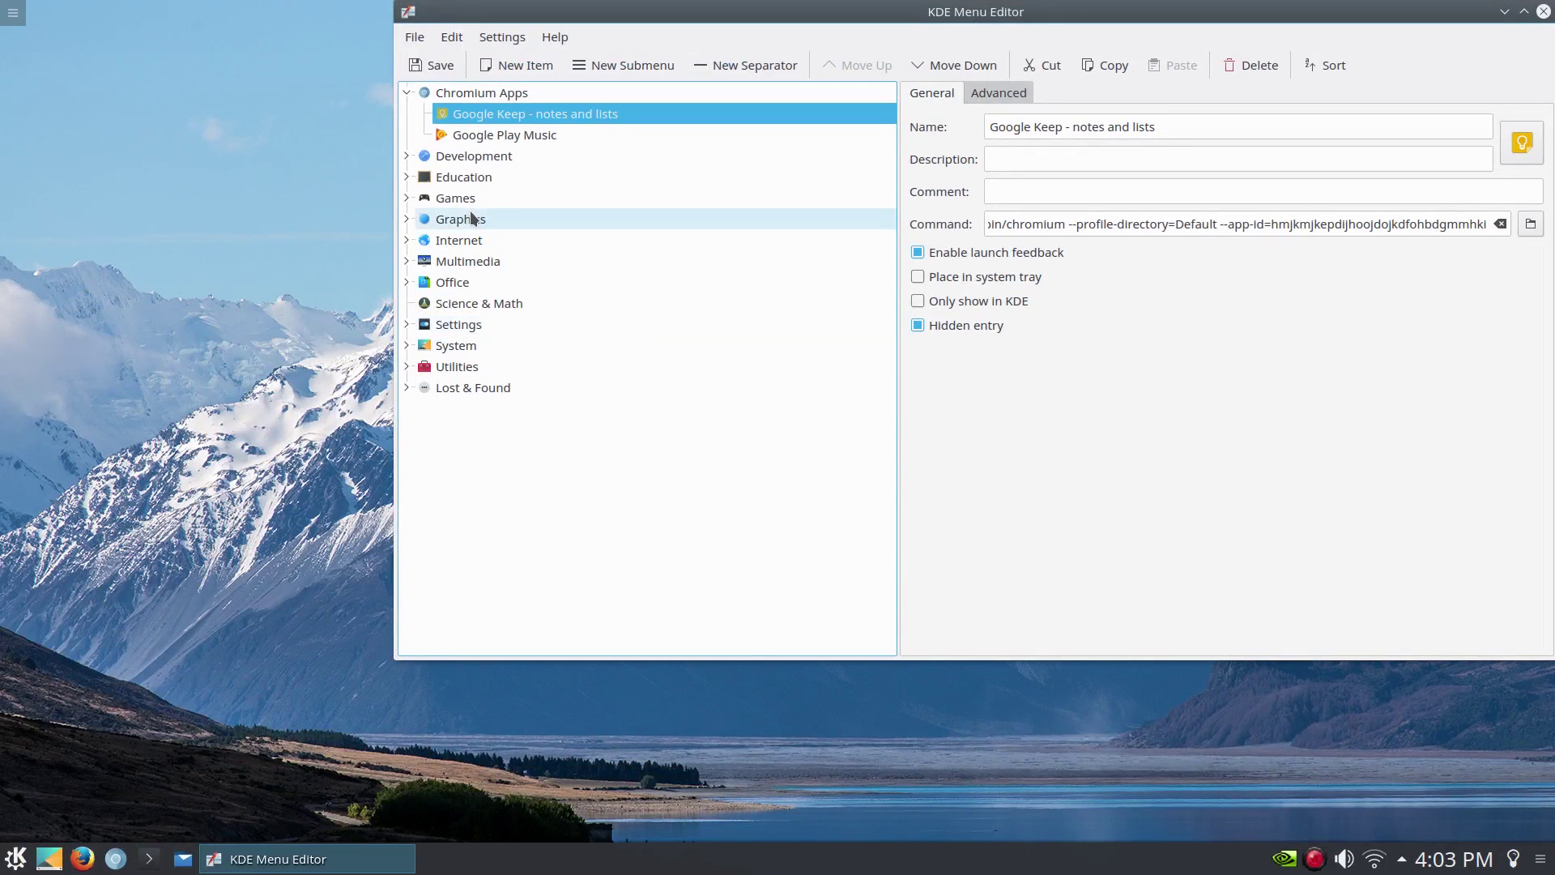
Inspect Development entries: Translation, Web Development, KDevelop, Cuttlefish, GTK+ Demo, Qt Assistant, Designer, Linguist.
click(407, 155)
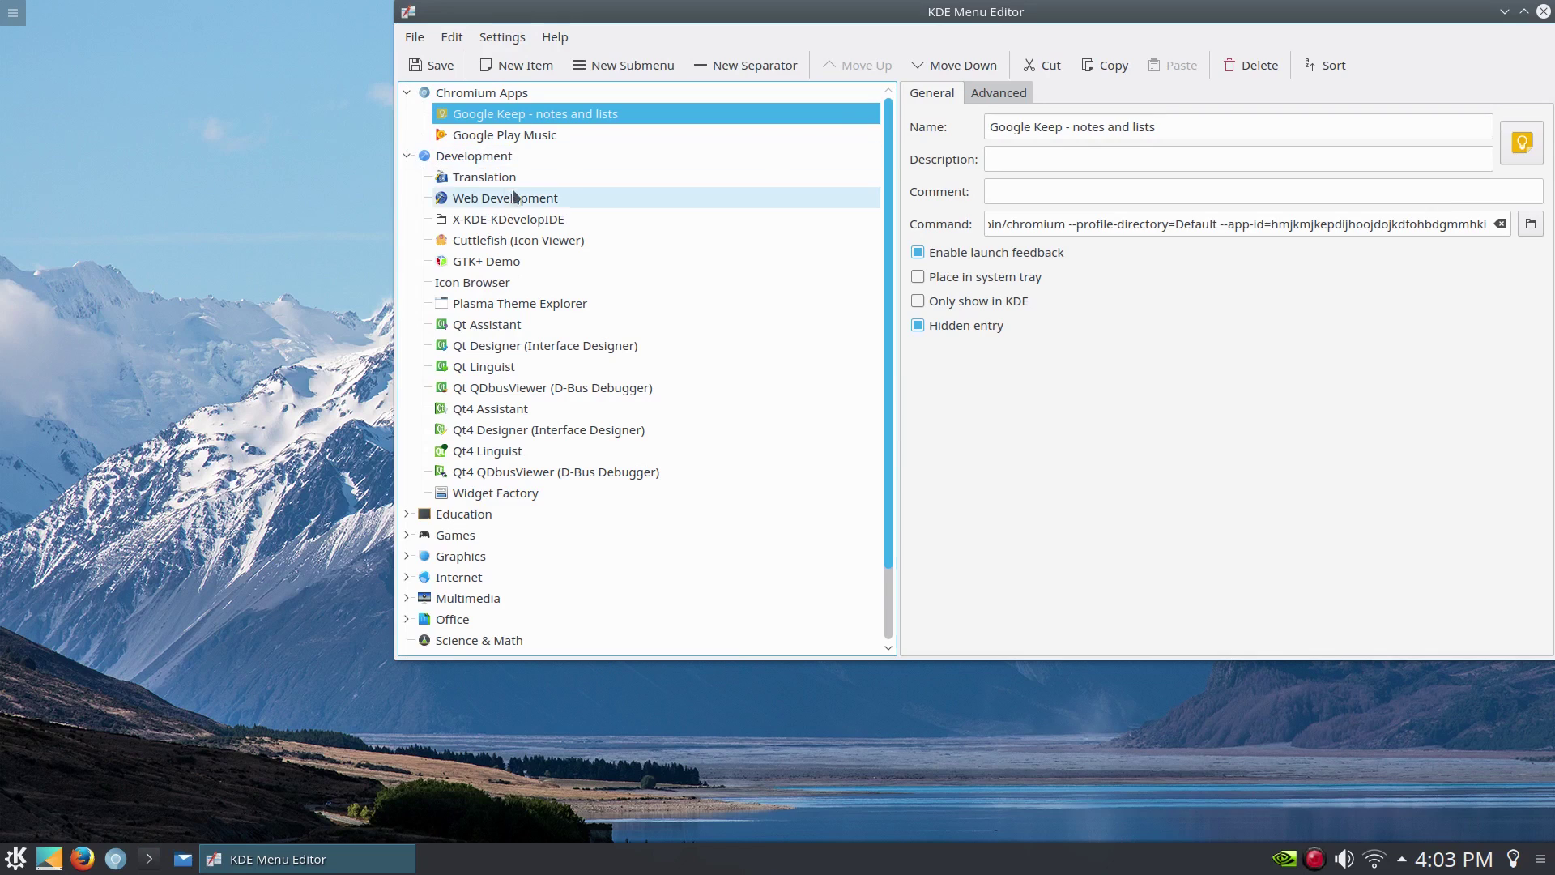
click(559, 176)
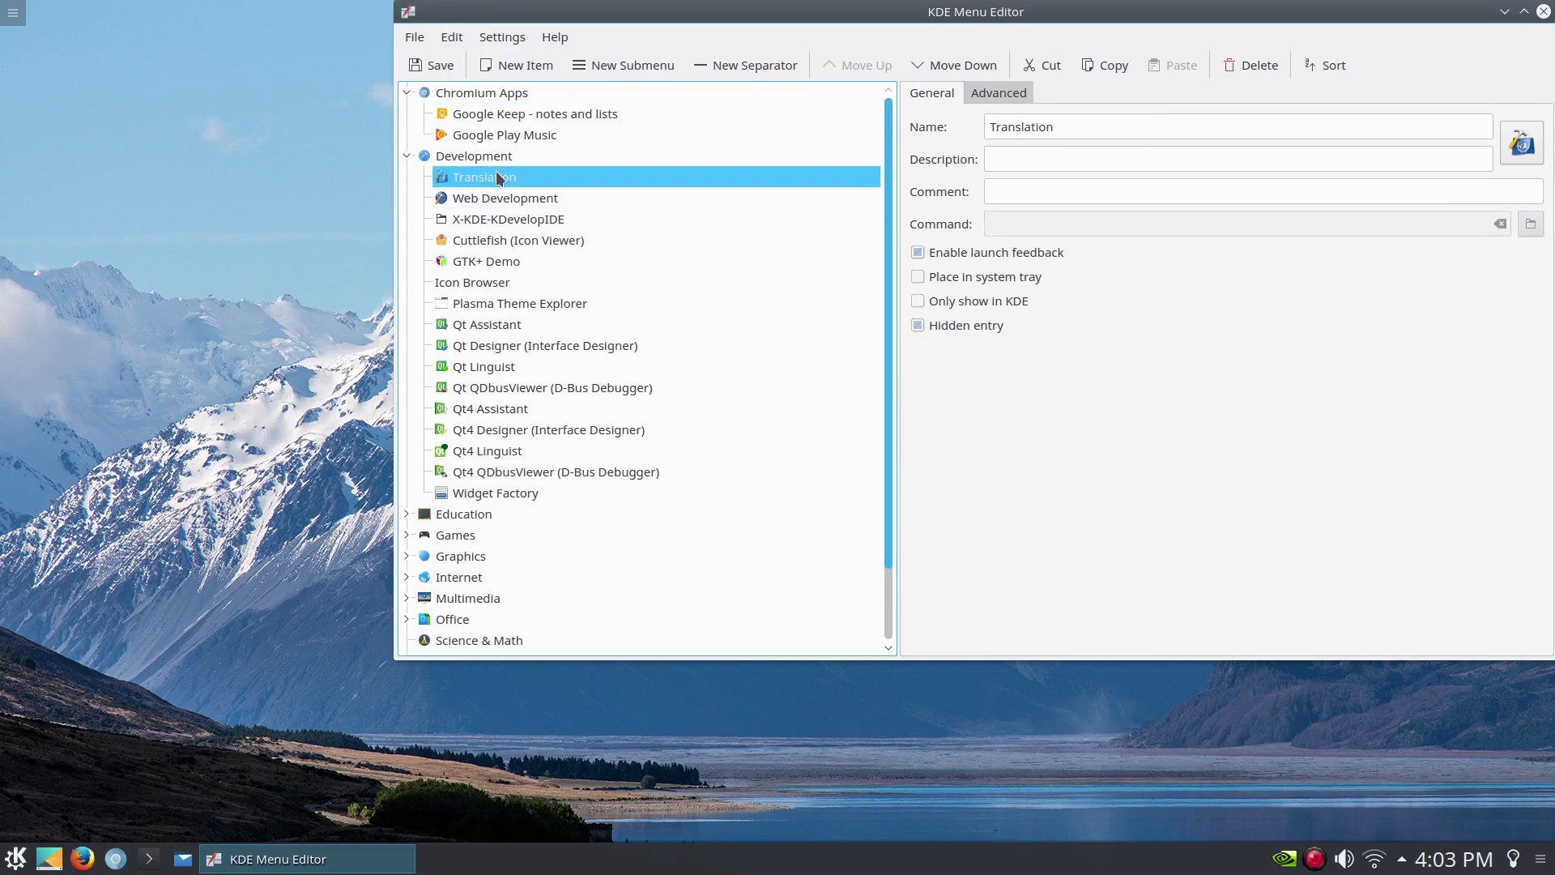
click(532, 198)
click(574, 221)
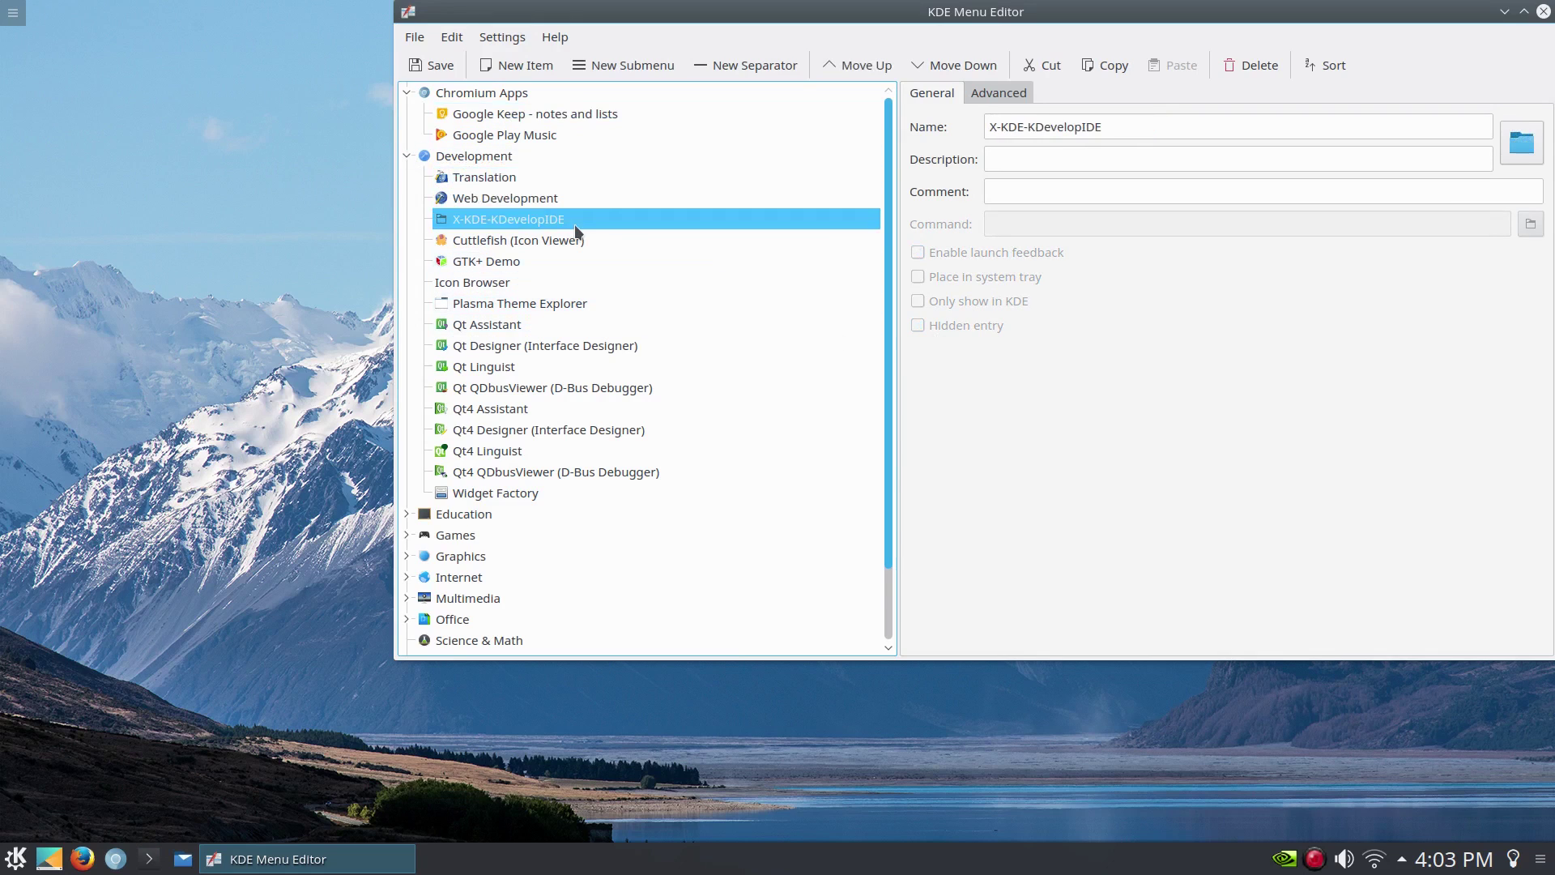
click(571, 243)
click(569, 261)
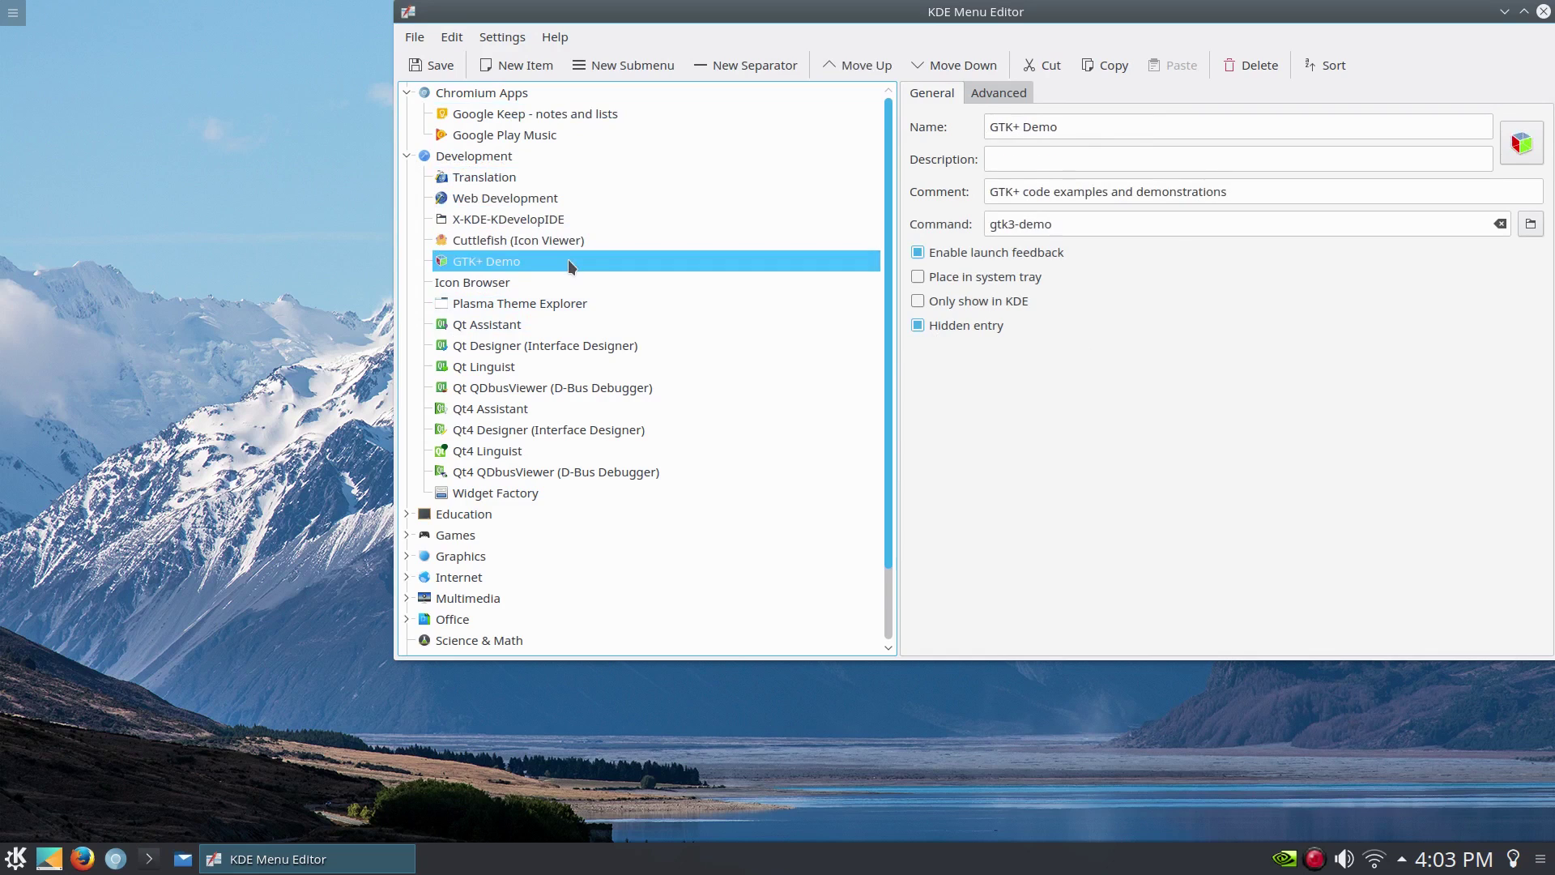
click(572, 325)
click(578, 340)
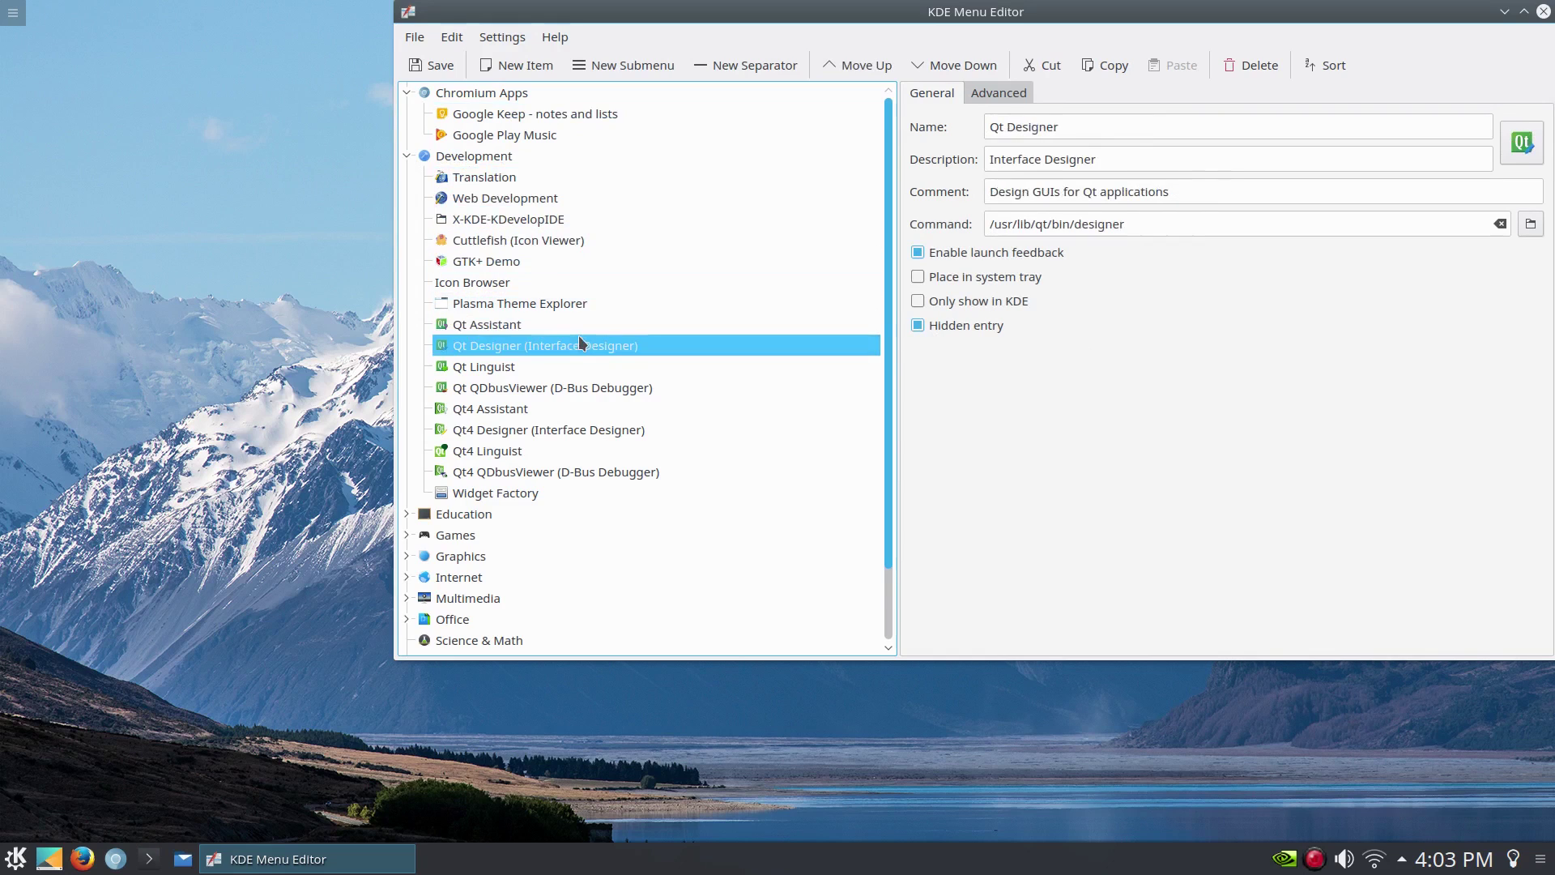
click(569, 366)
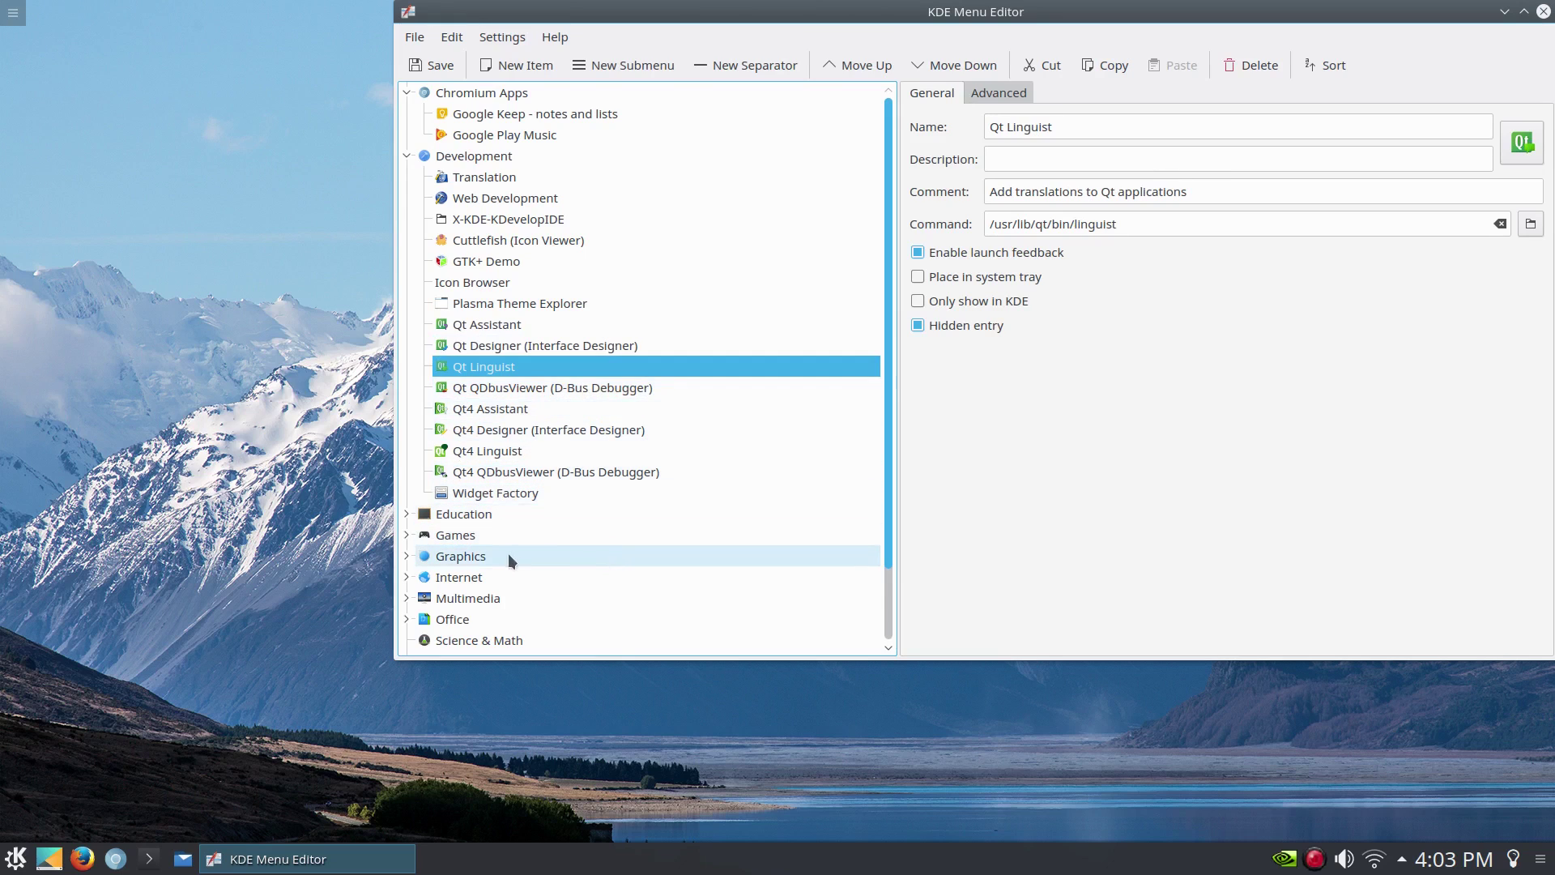
click(408, 157)
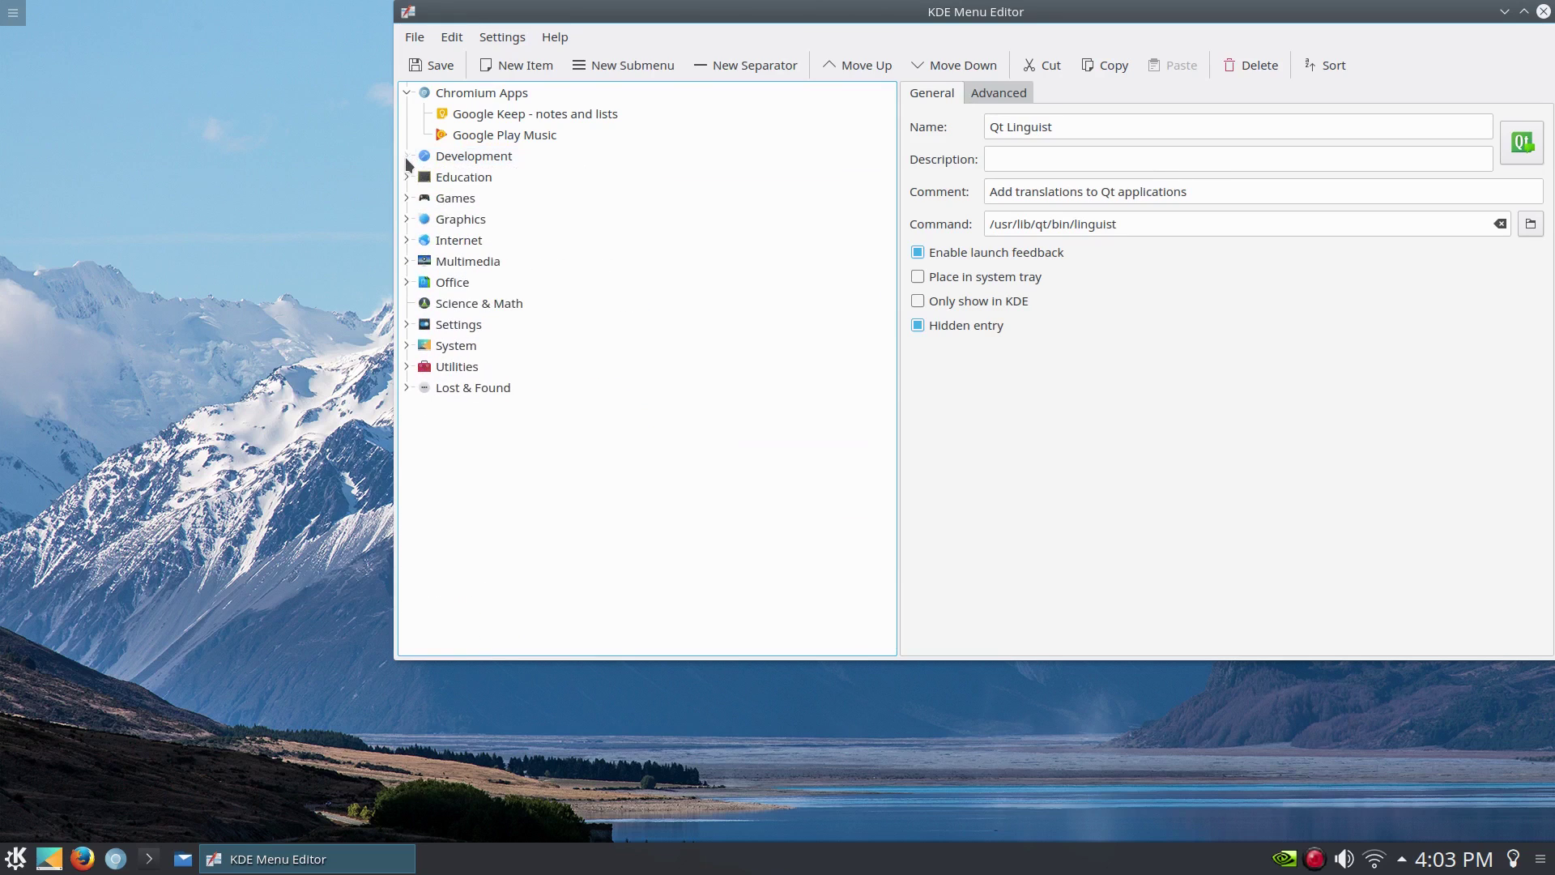
Expand Multimedia and keep Qt V4L2 test Utility marked as hidden.
click(408, 261)
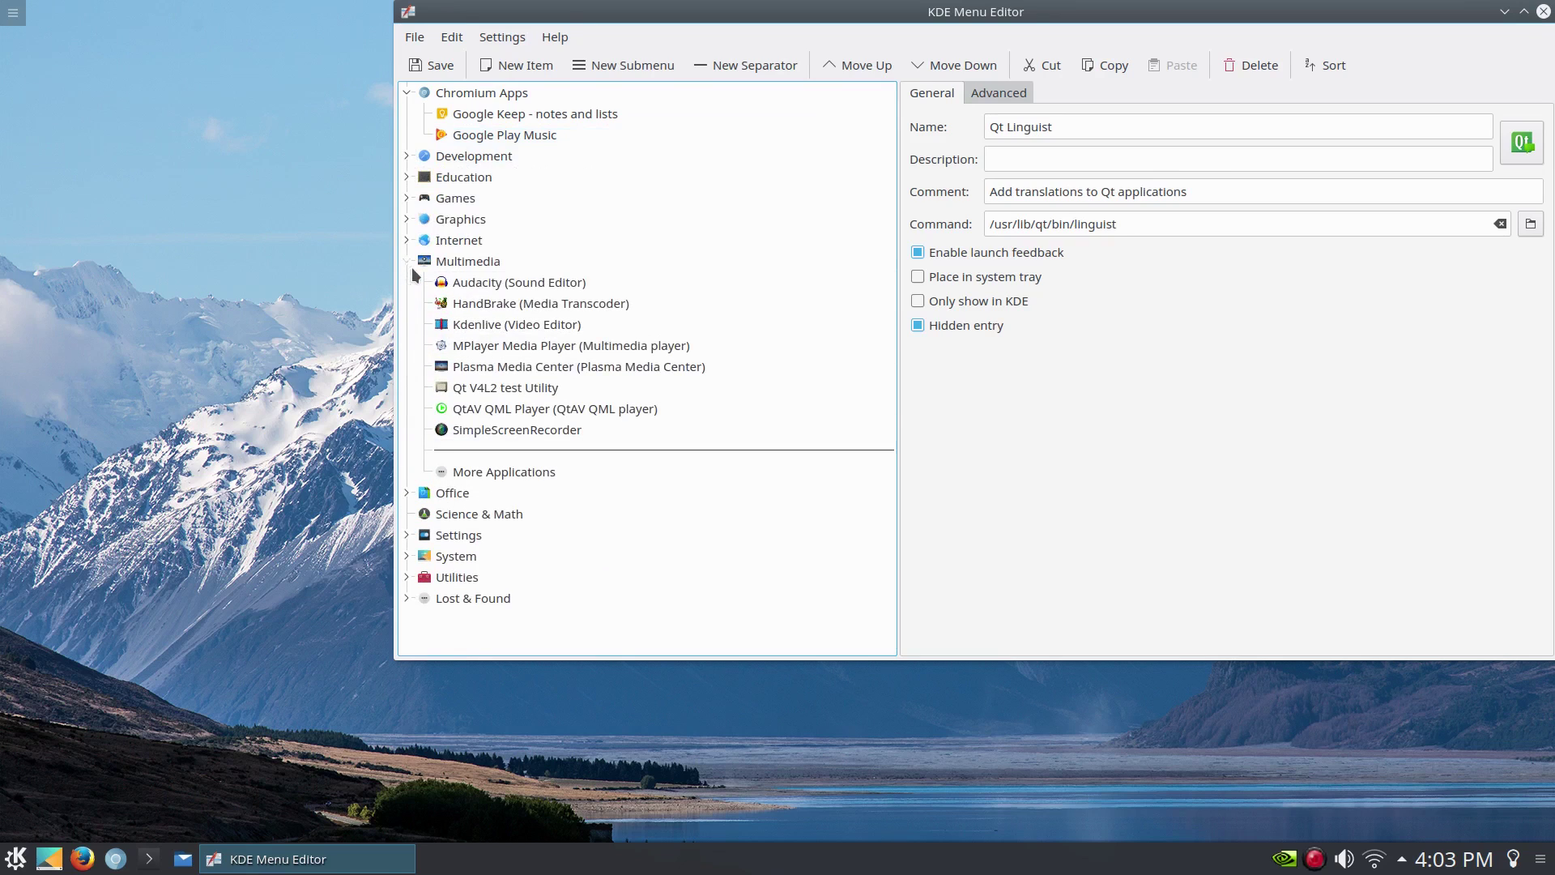
click(556, 388)
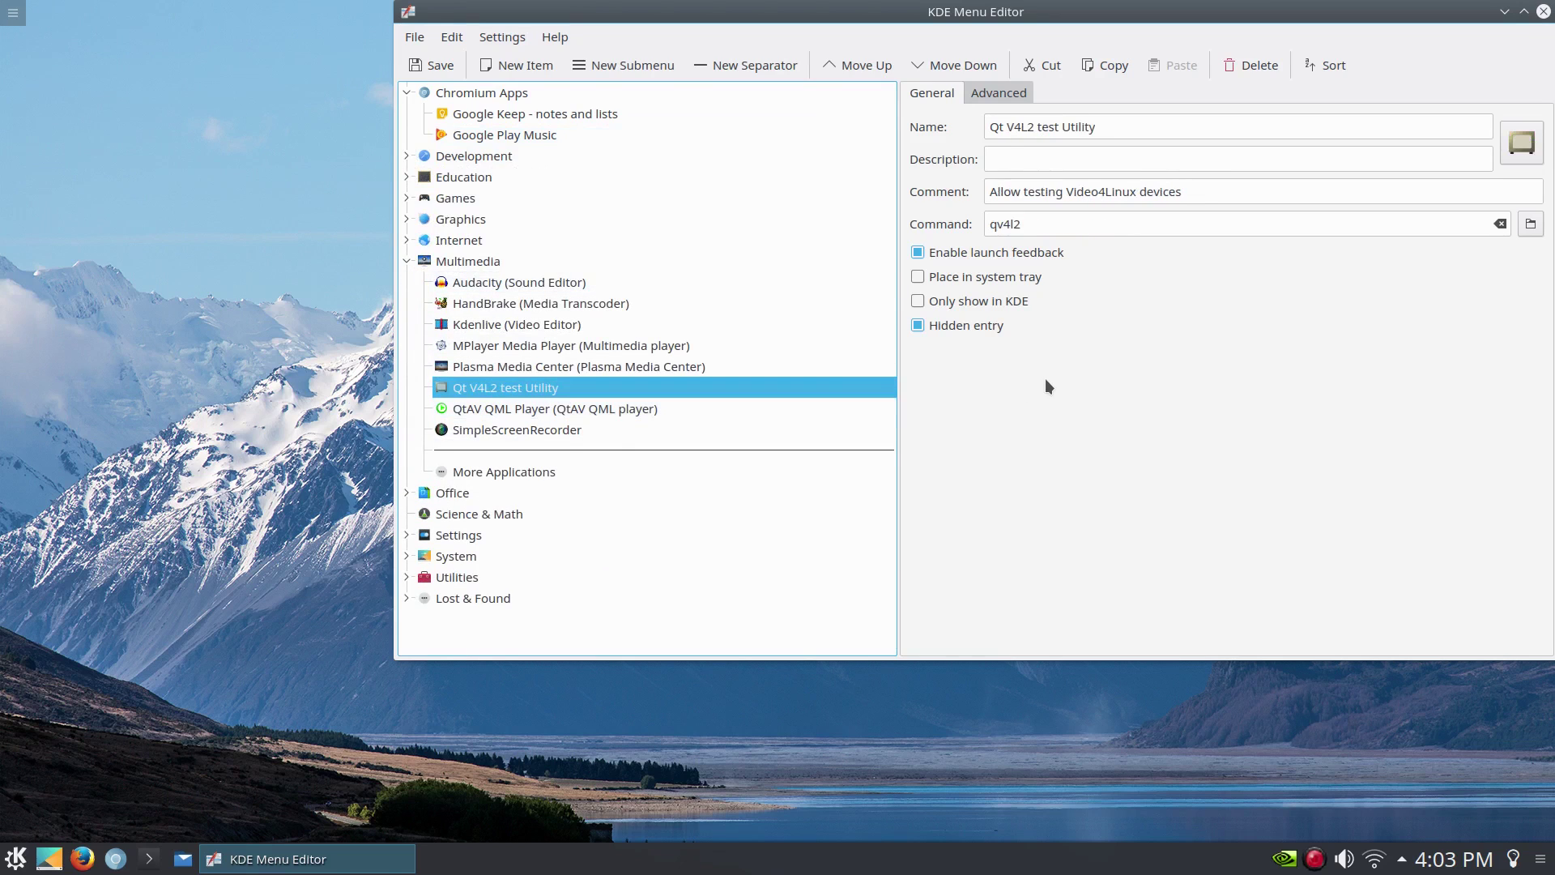
click(966, 328)
Close the menu editor and launch System Settings from the launcher.
click(1543, 11)
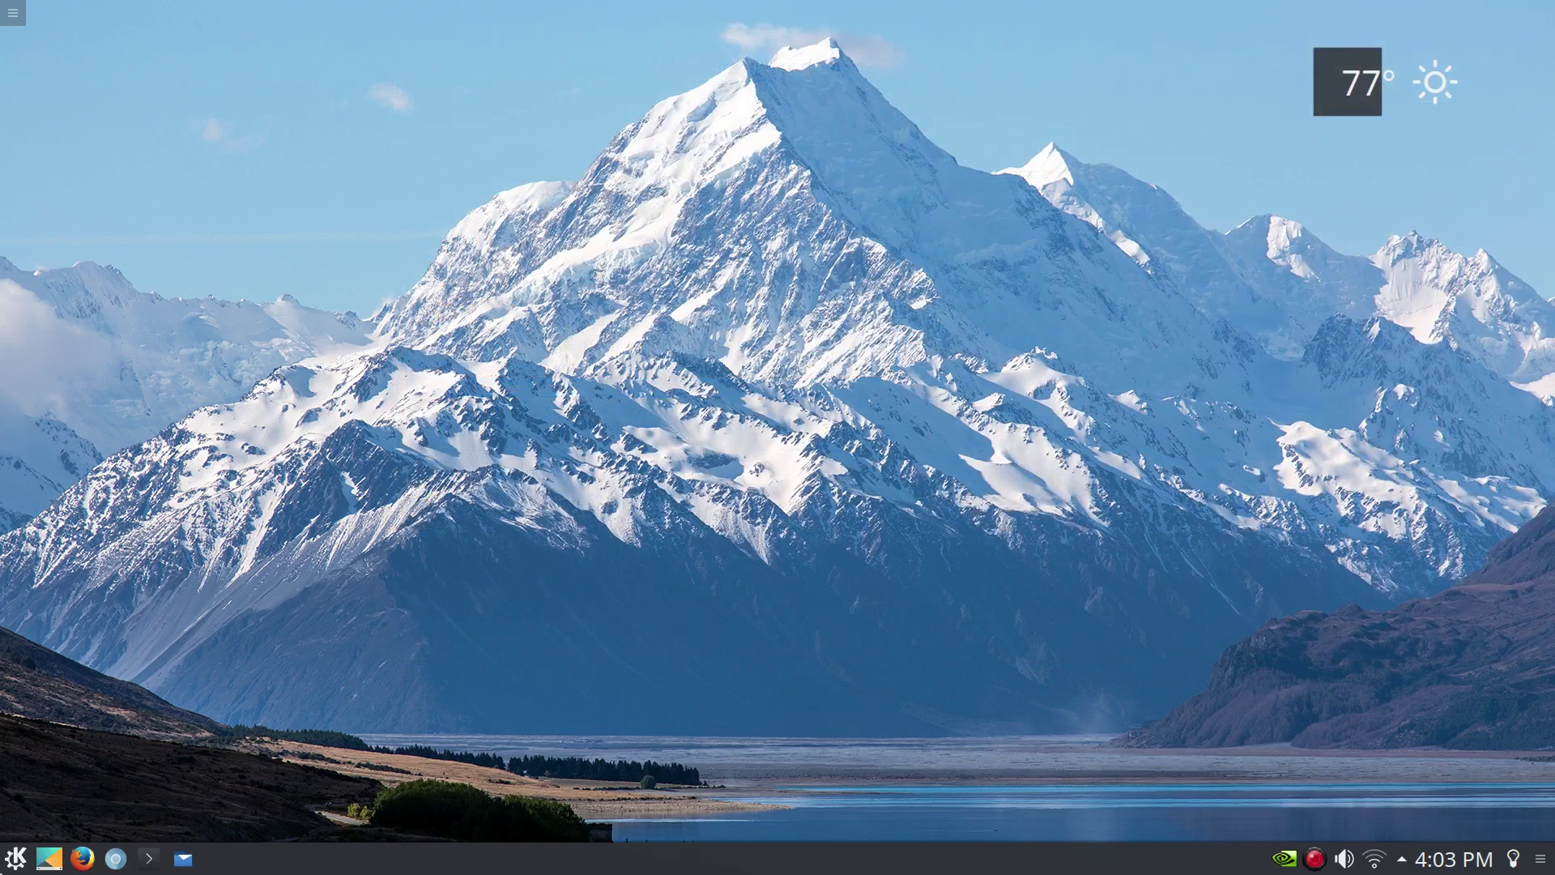
click(16, 858)
click(143, 427)
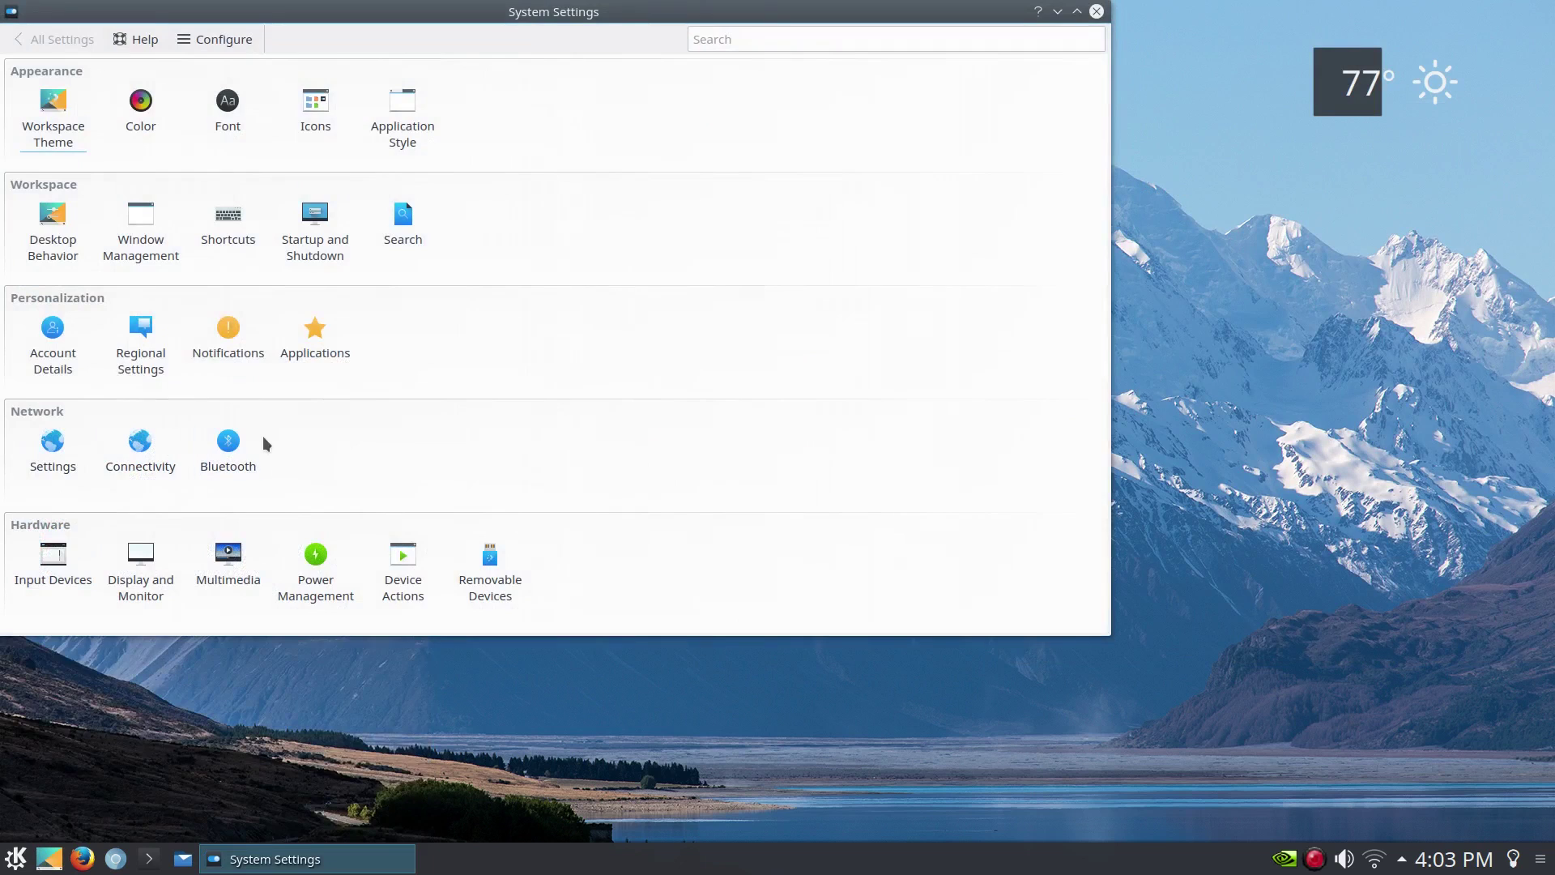
click(58, 355)
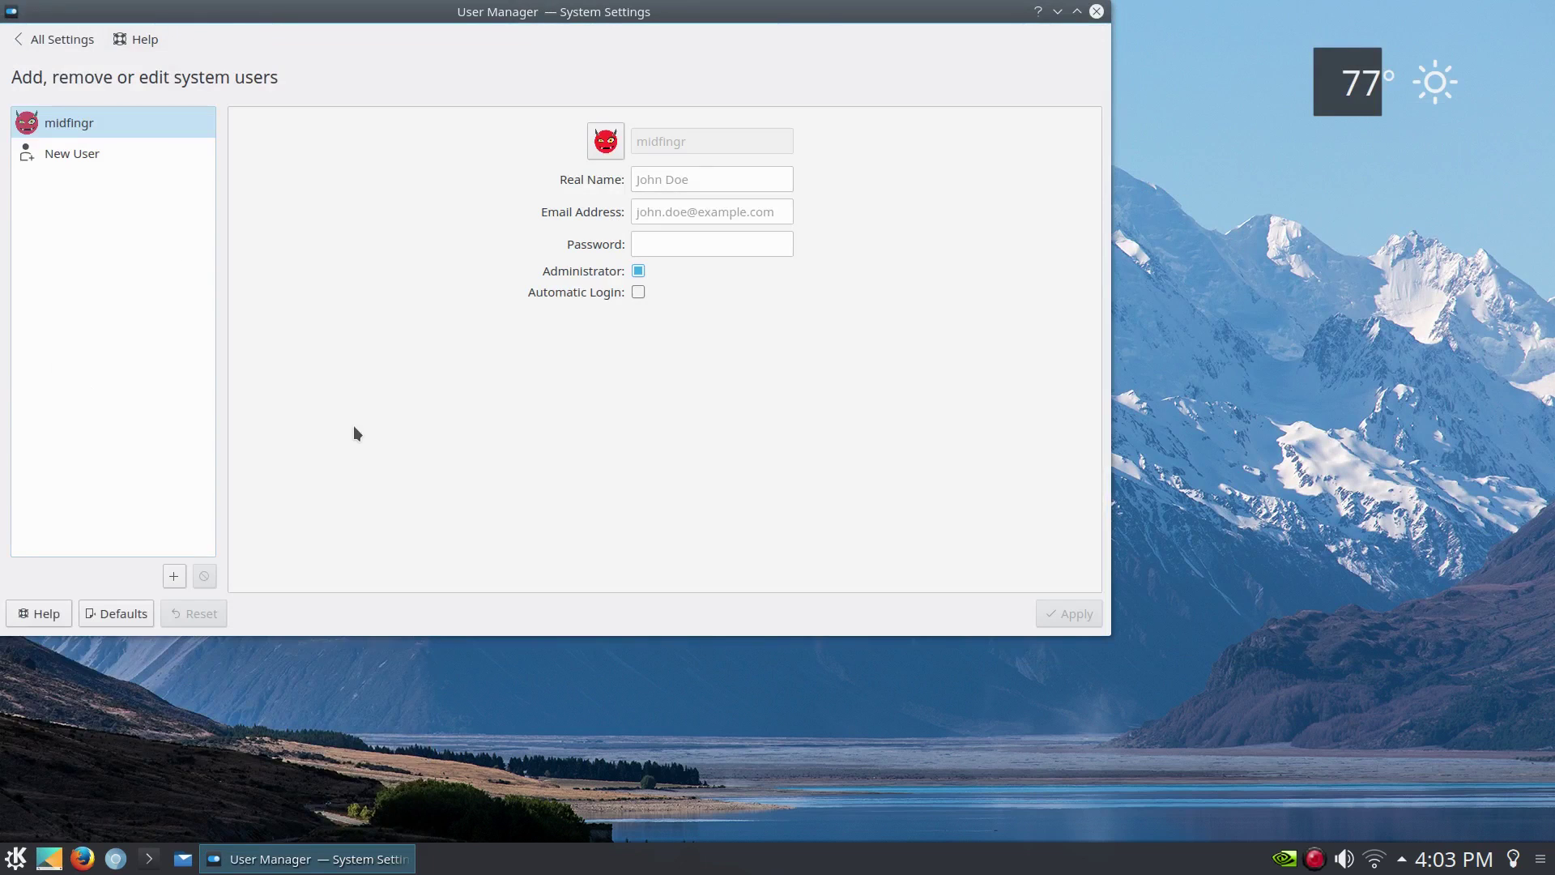
click(36, 32)
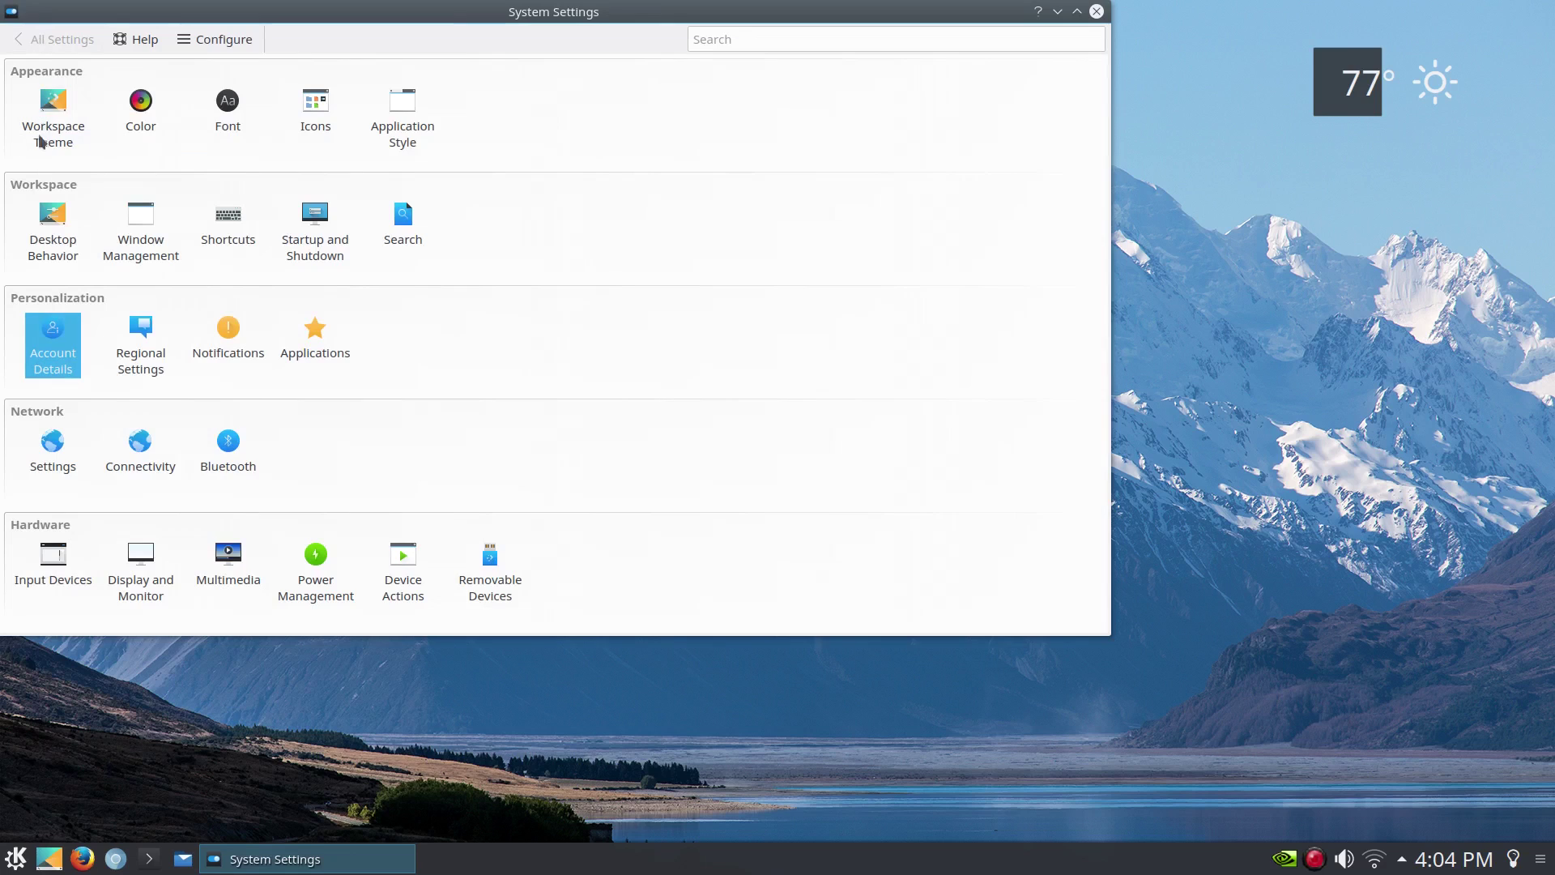
Set Activities privacy to Do not remember and glance at the Clear recent history options.
click(49, 215)
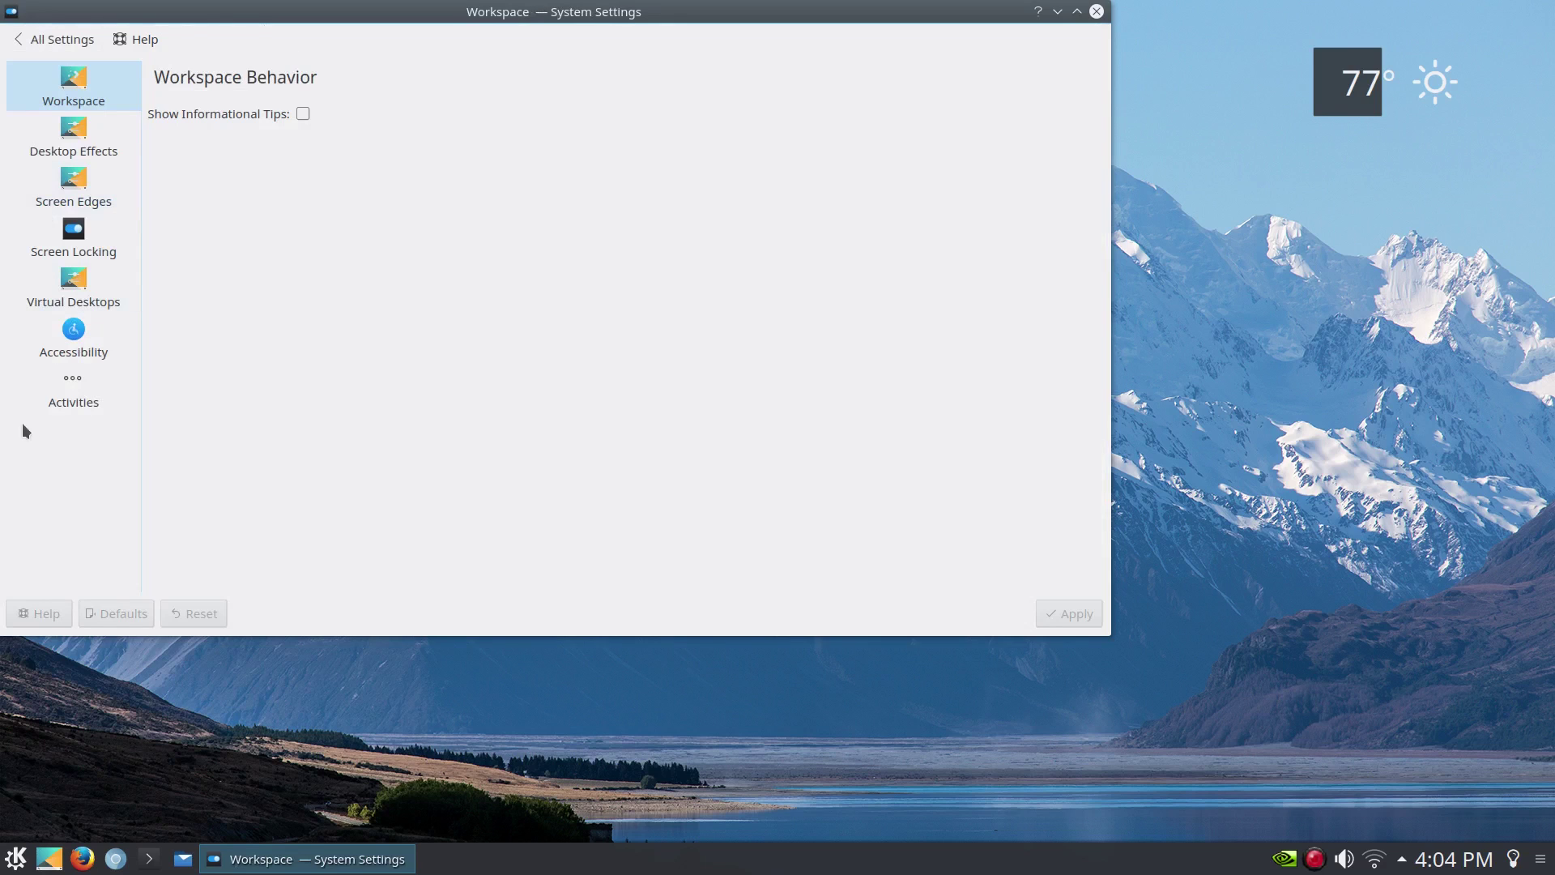
click(62, 400)
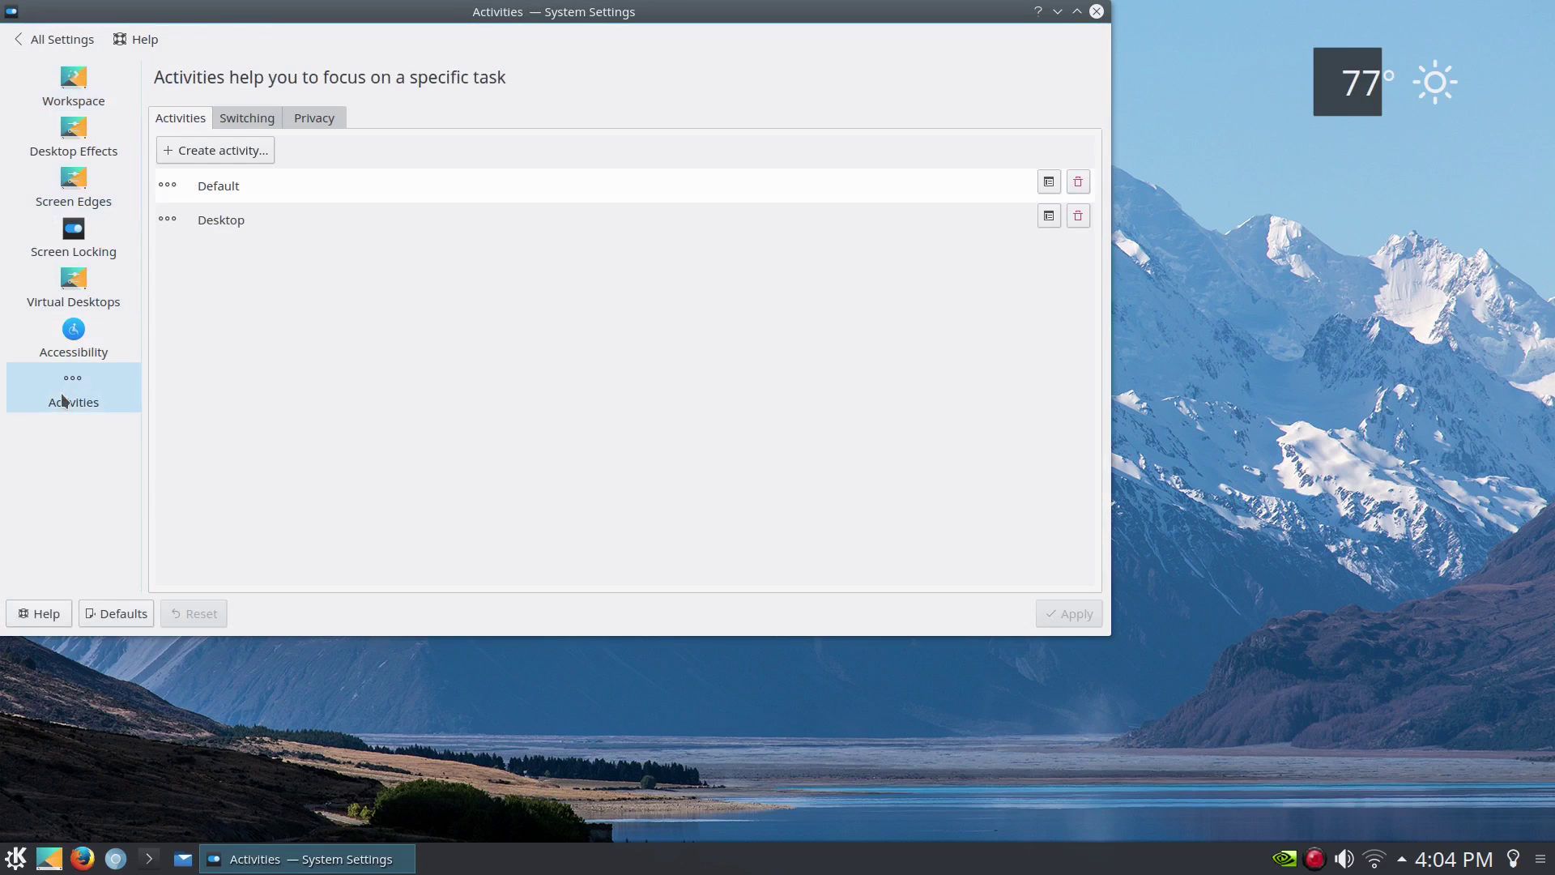
click(307, 121)
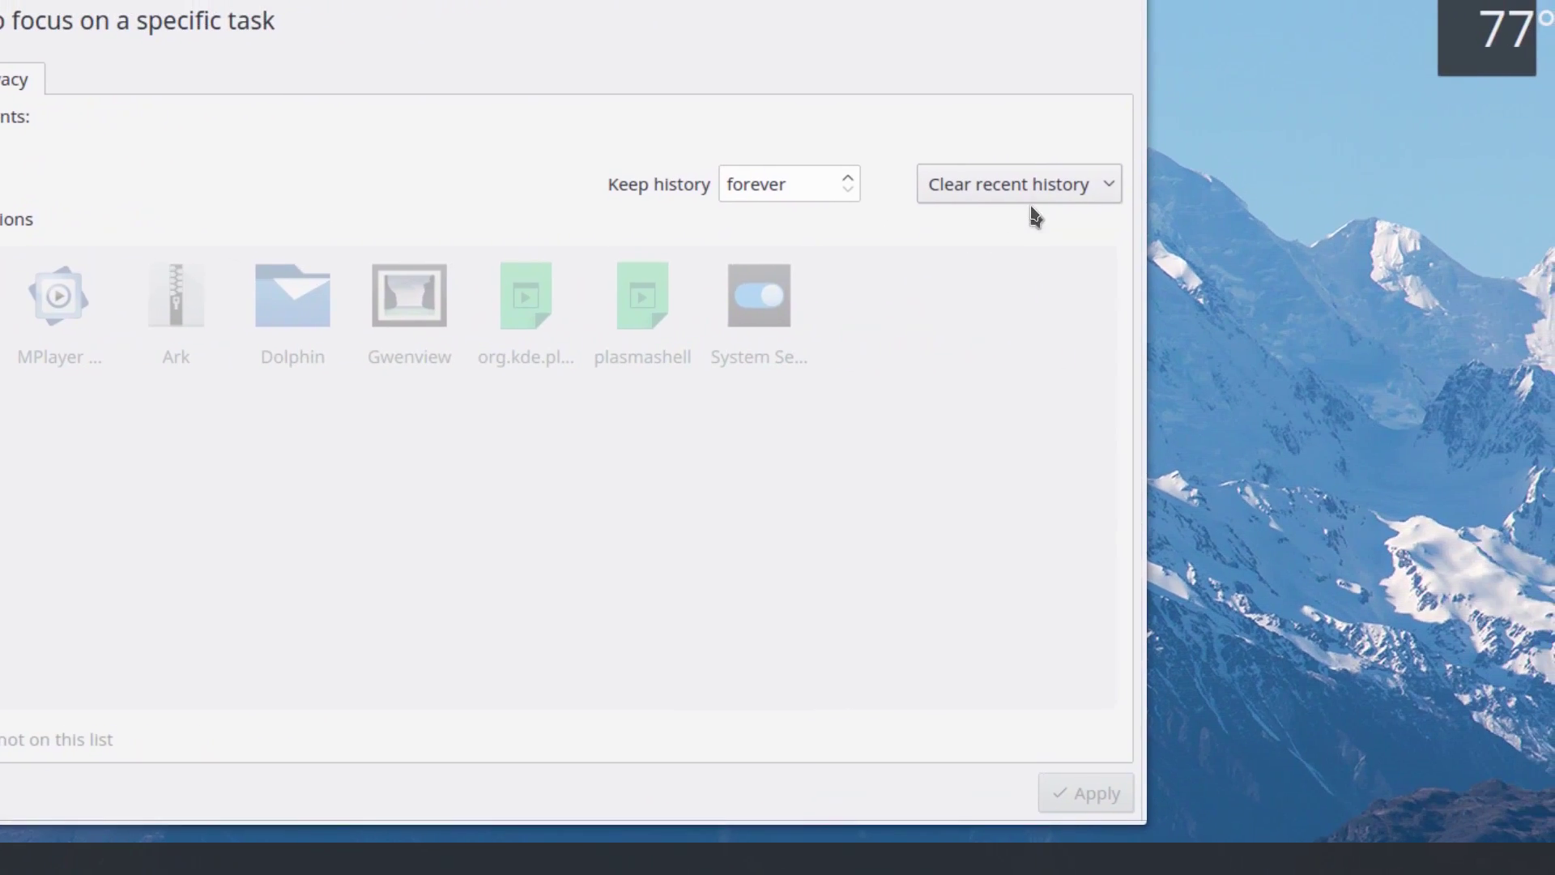
click(1036, 207)
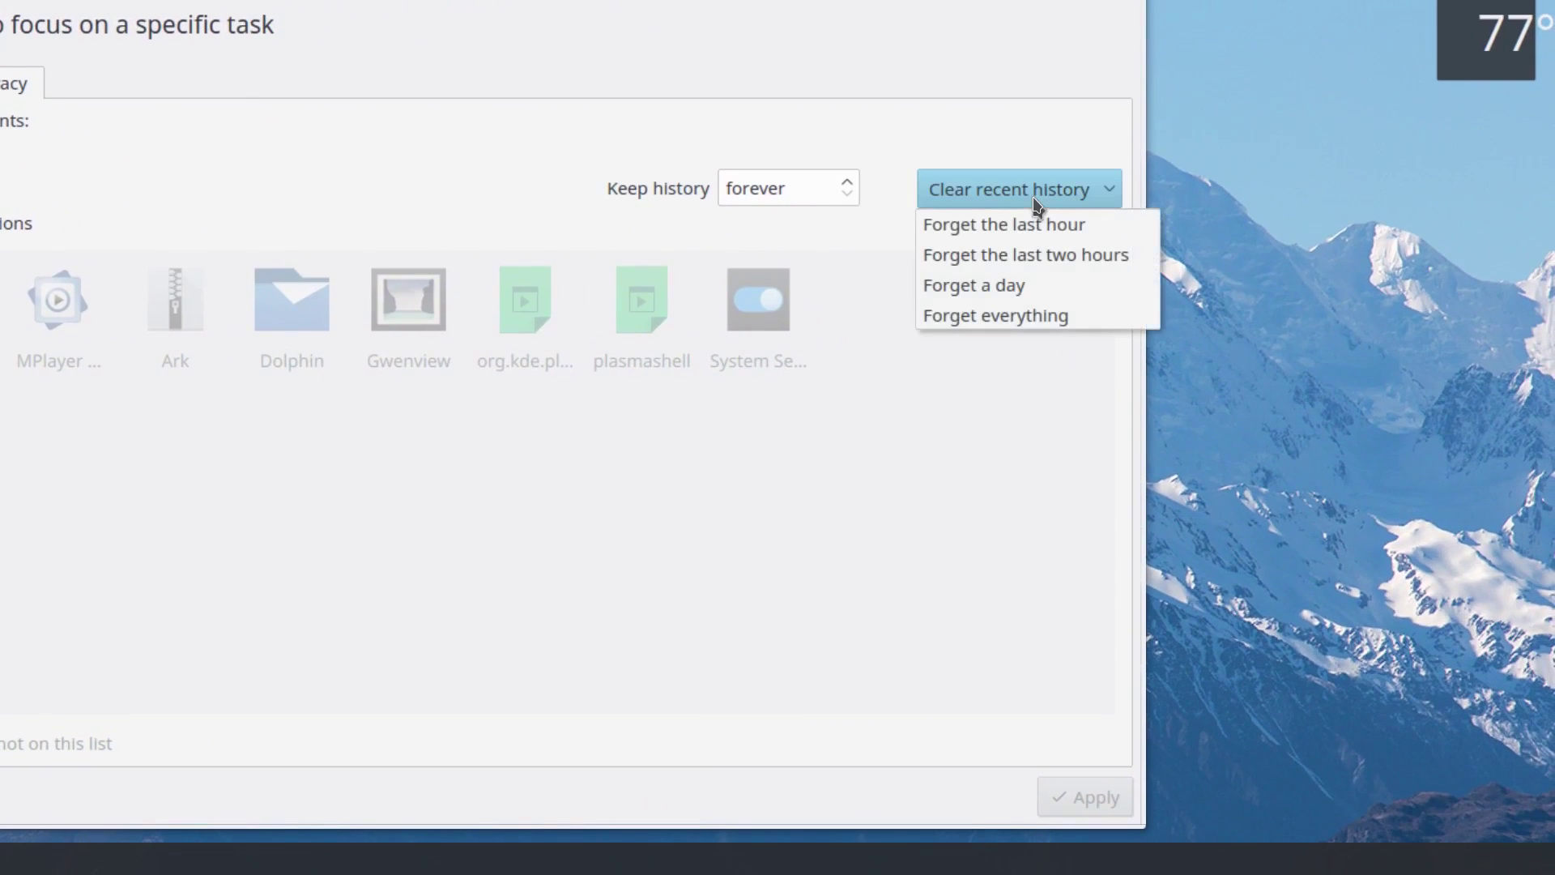
click(1036, 207)
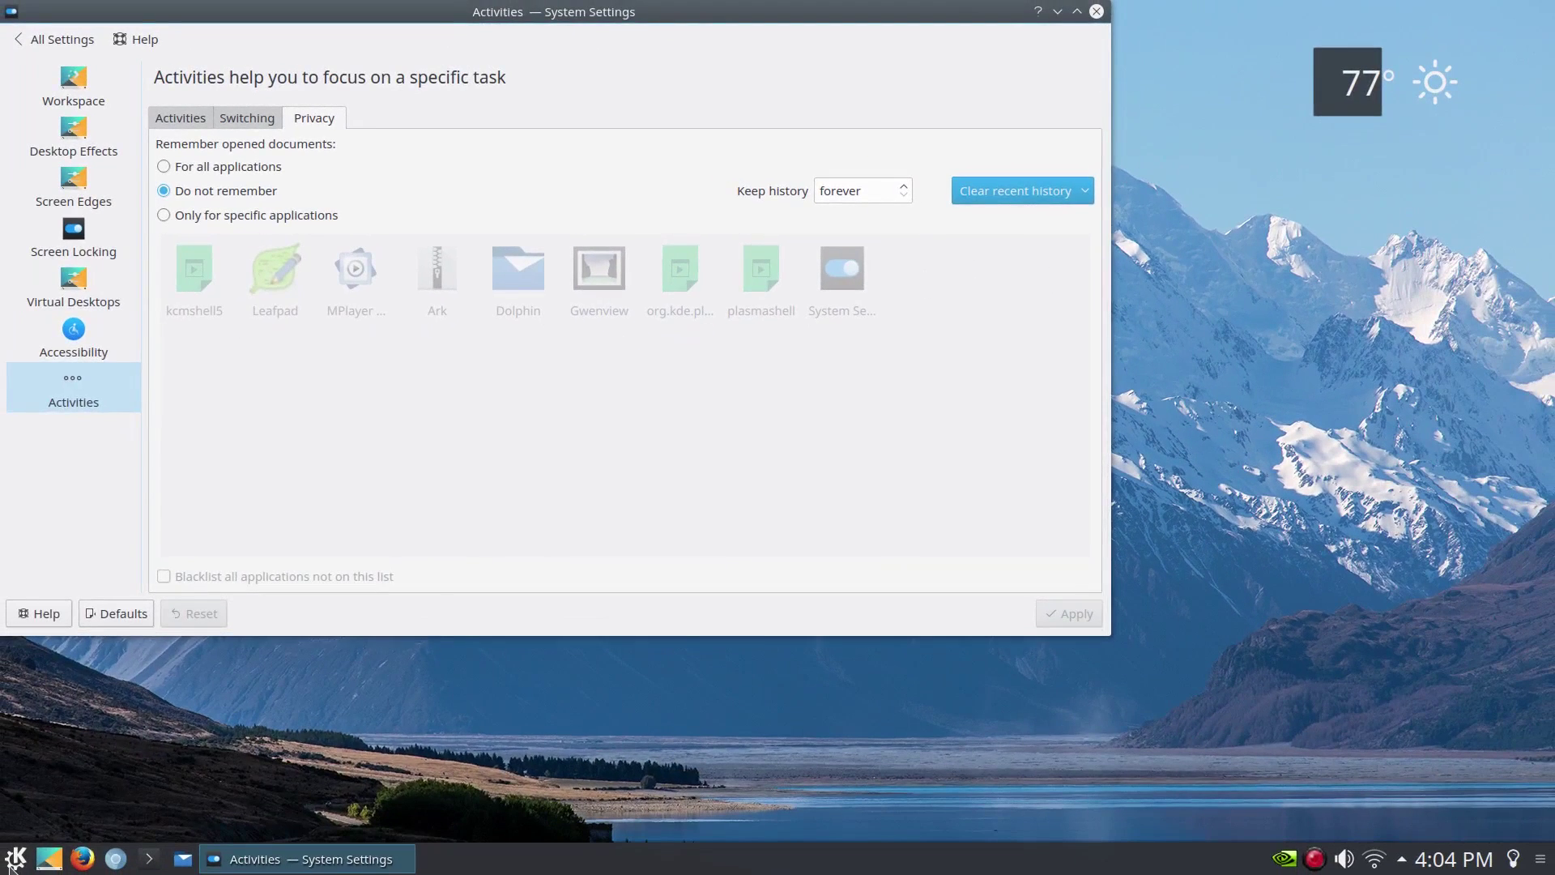
Confirm Kickoff's History tab is now empty, then close the launcher.
click(14, 859)
click(305, 808)
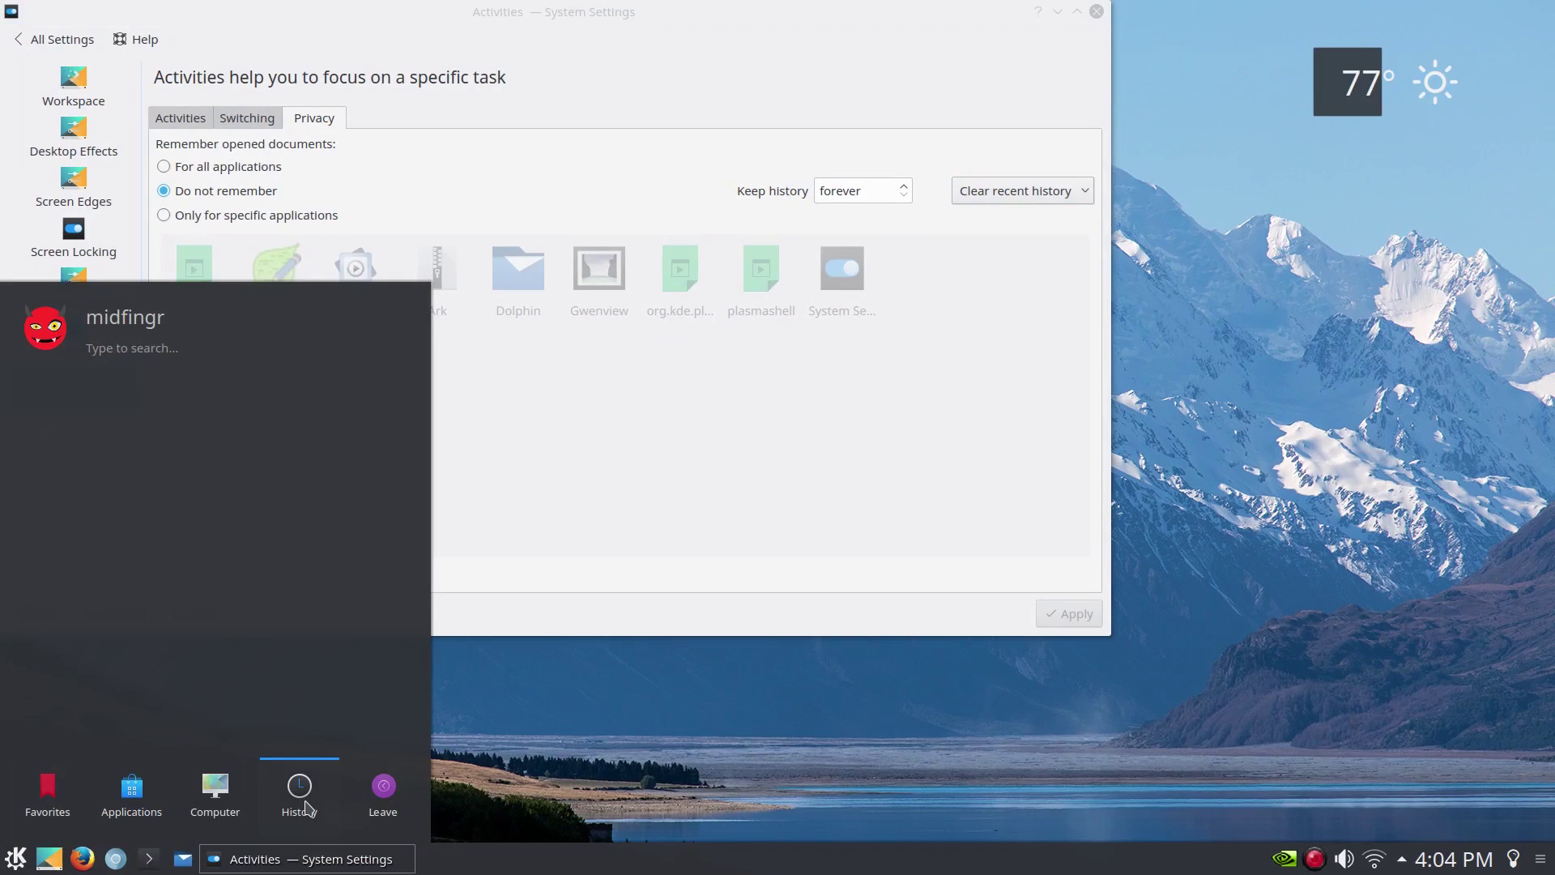
right_click(299, 800)
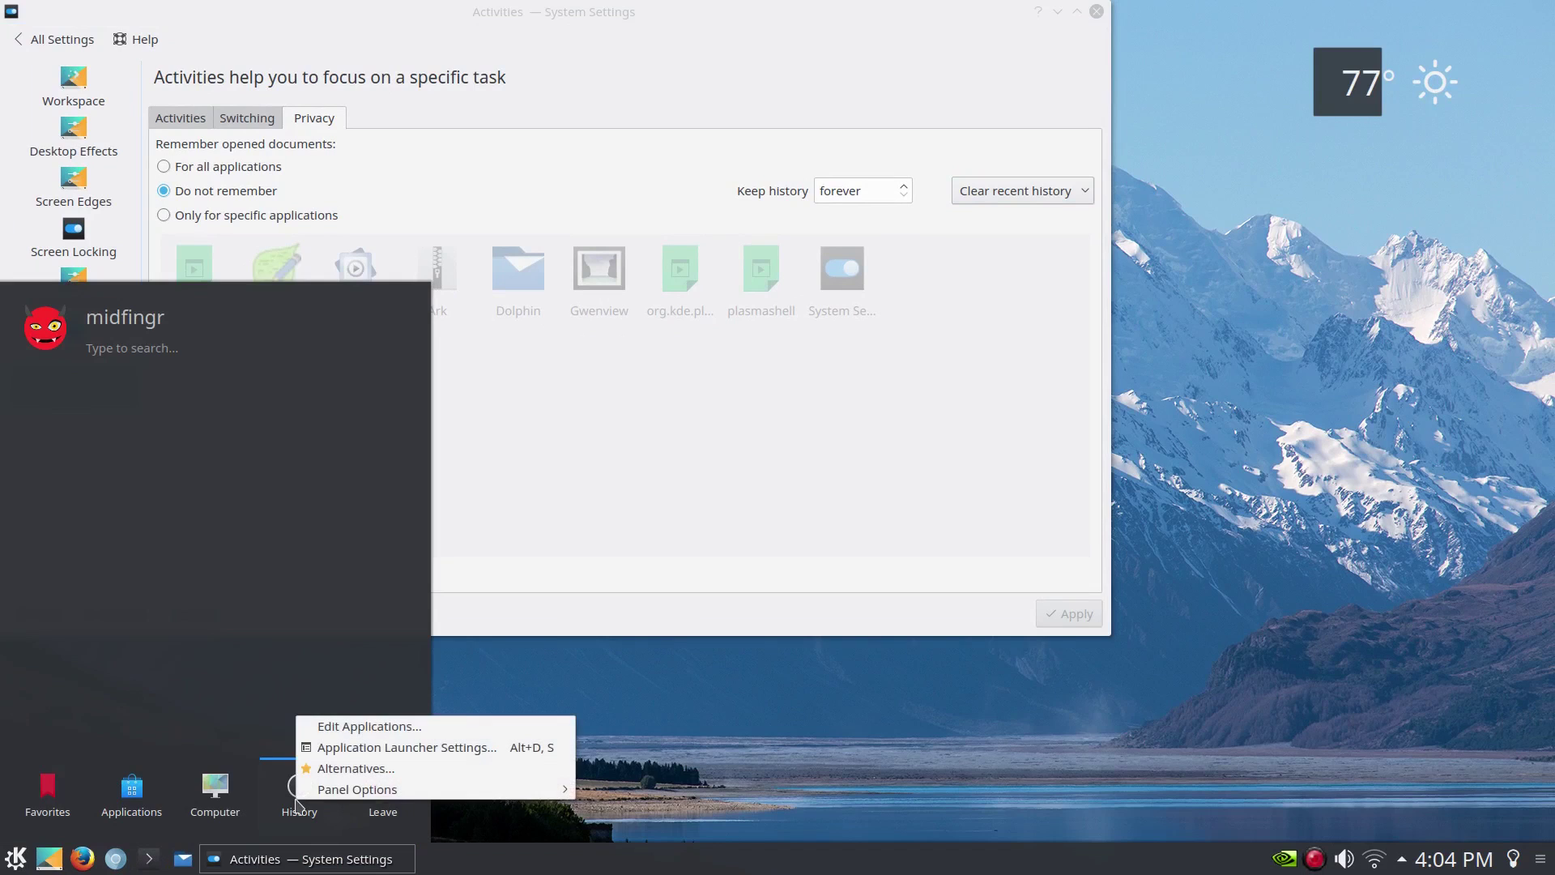
click(263, 672)
click(586, 542)
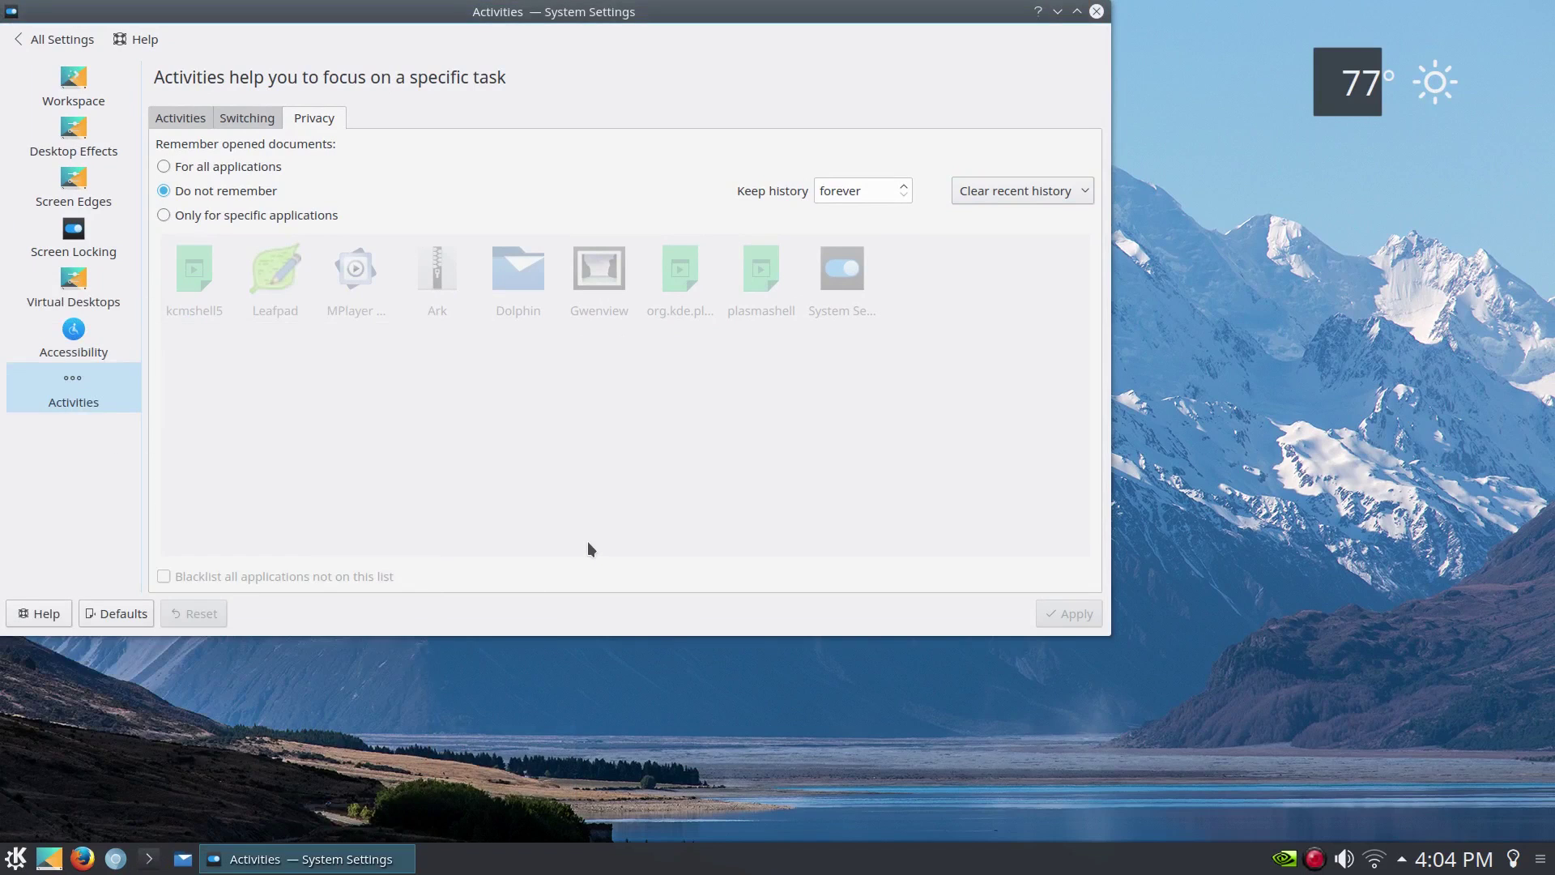
Close System Settings and open the plasma5 notes document through a KRunner search for 'pl'.
key(alt+F4)
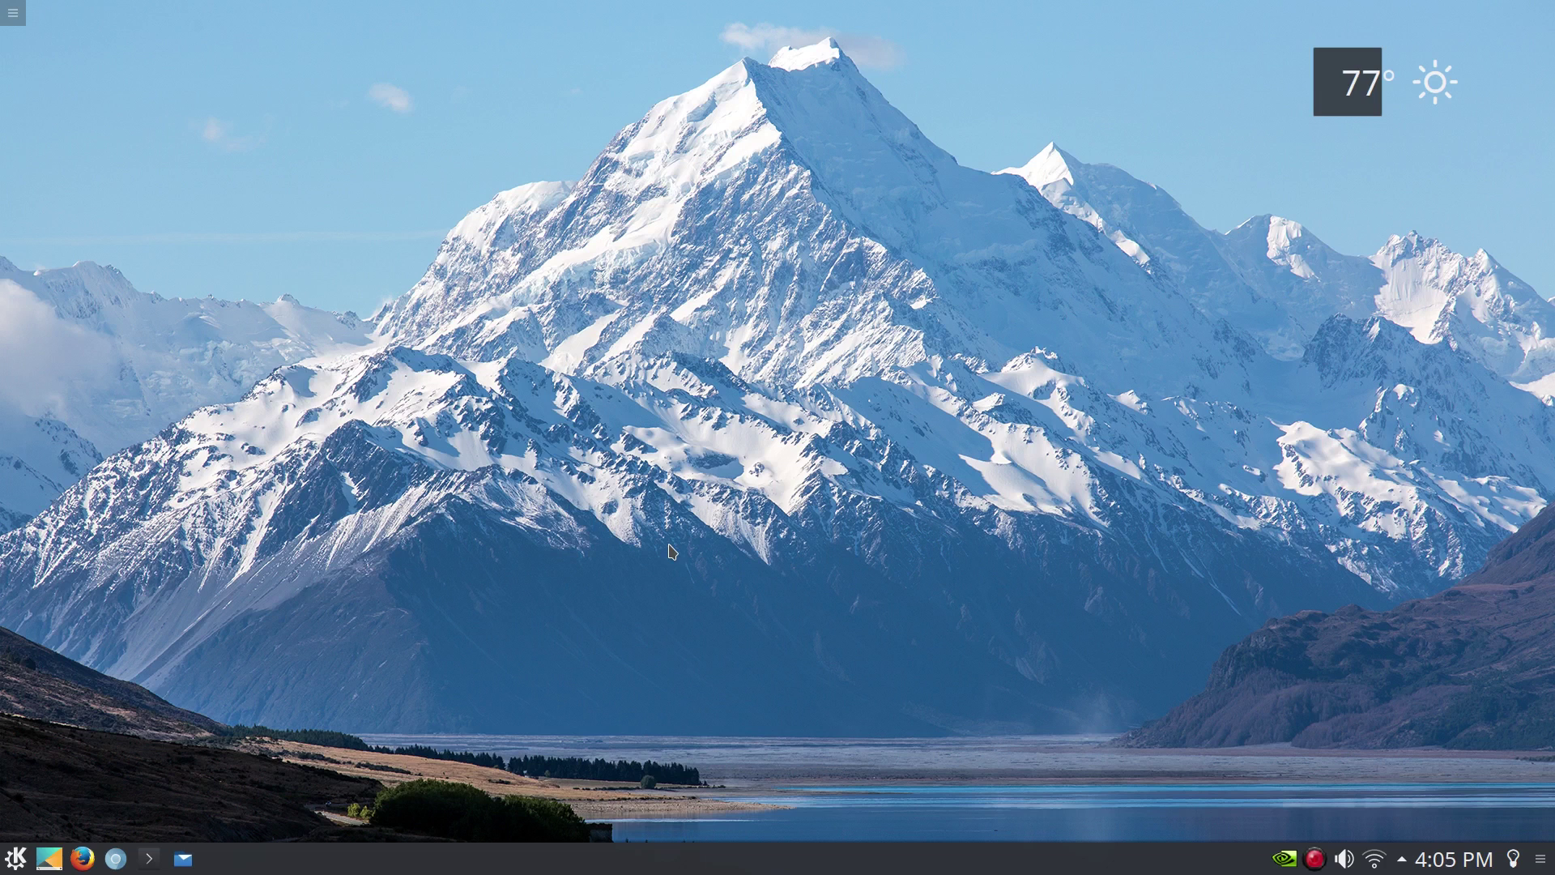
key(alt+space)
text(plasm)
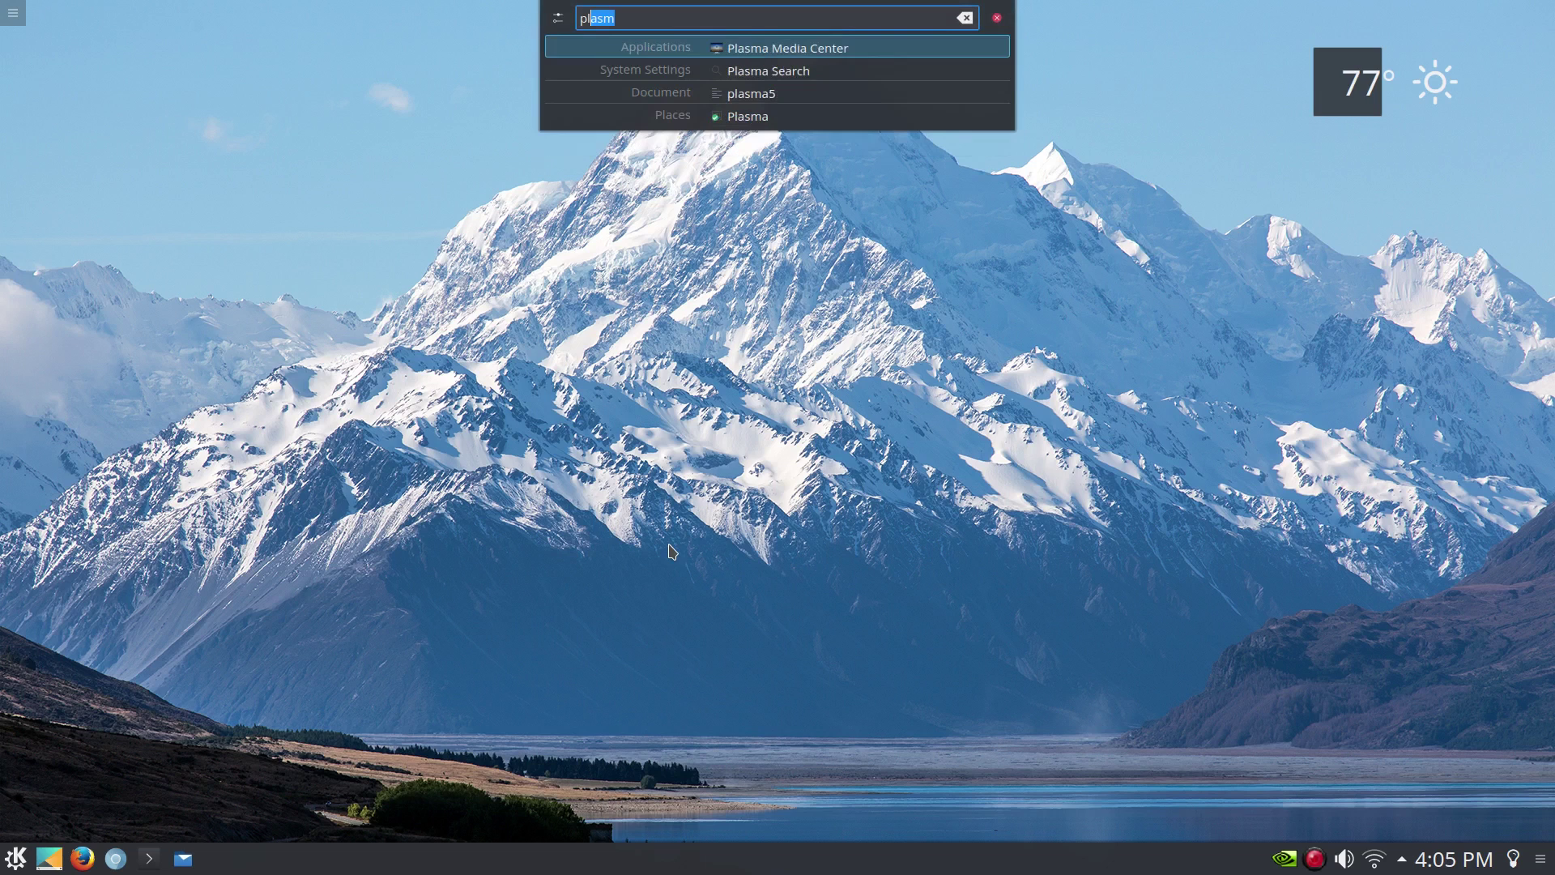
key(Down)
key(Down)
key(Up)
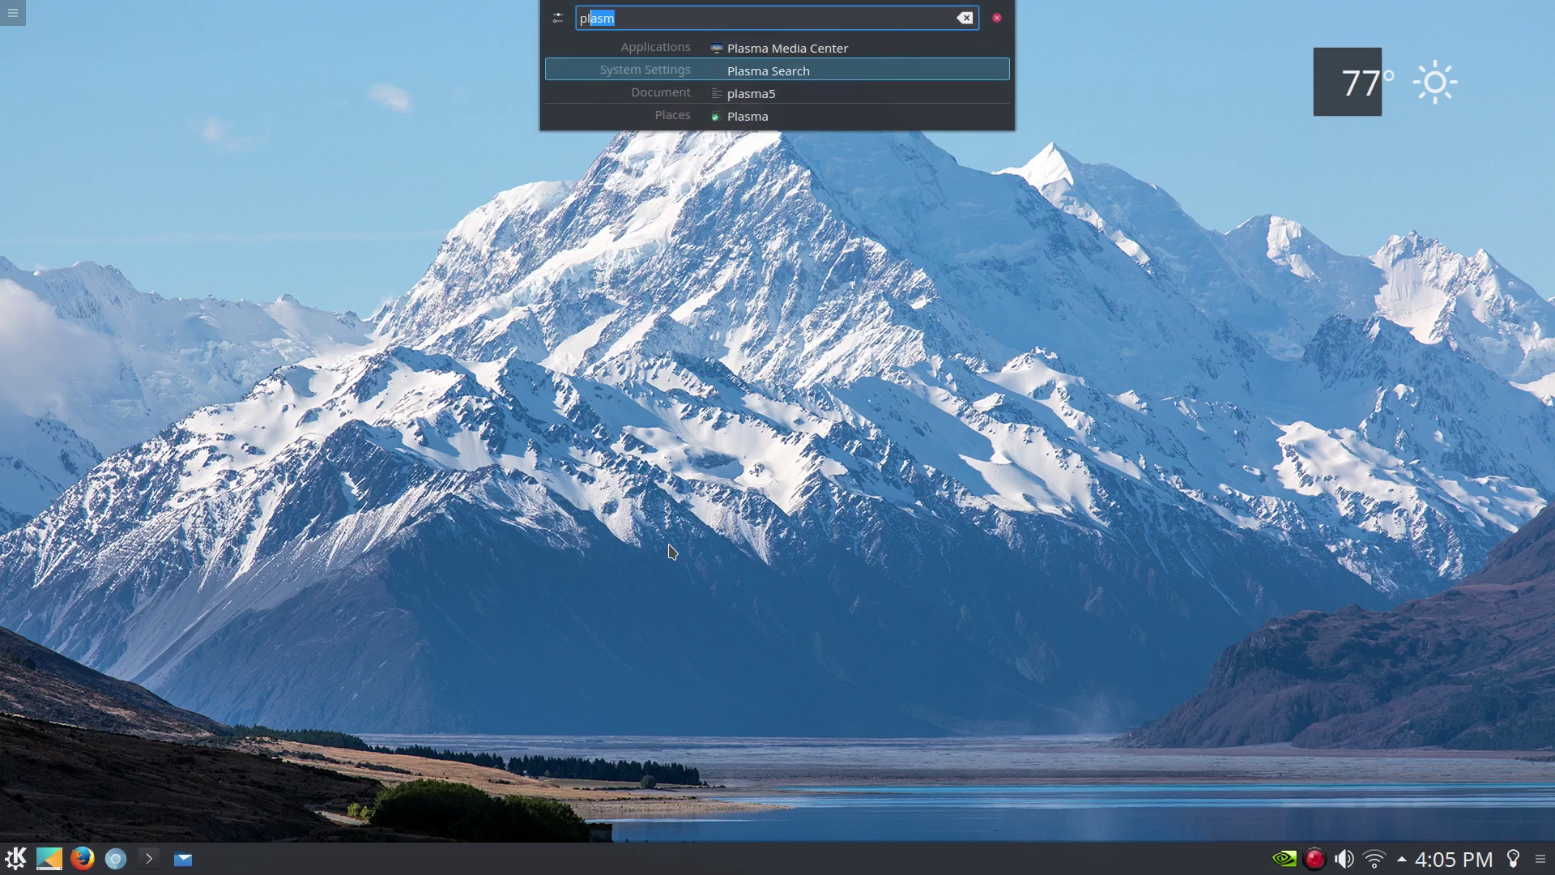
key(Up)
key(Down)
key(Up)
key(Down)
key(Down)
key(Down)
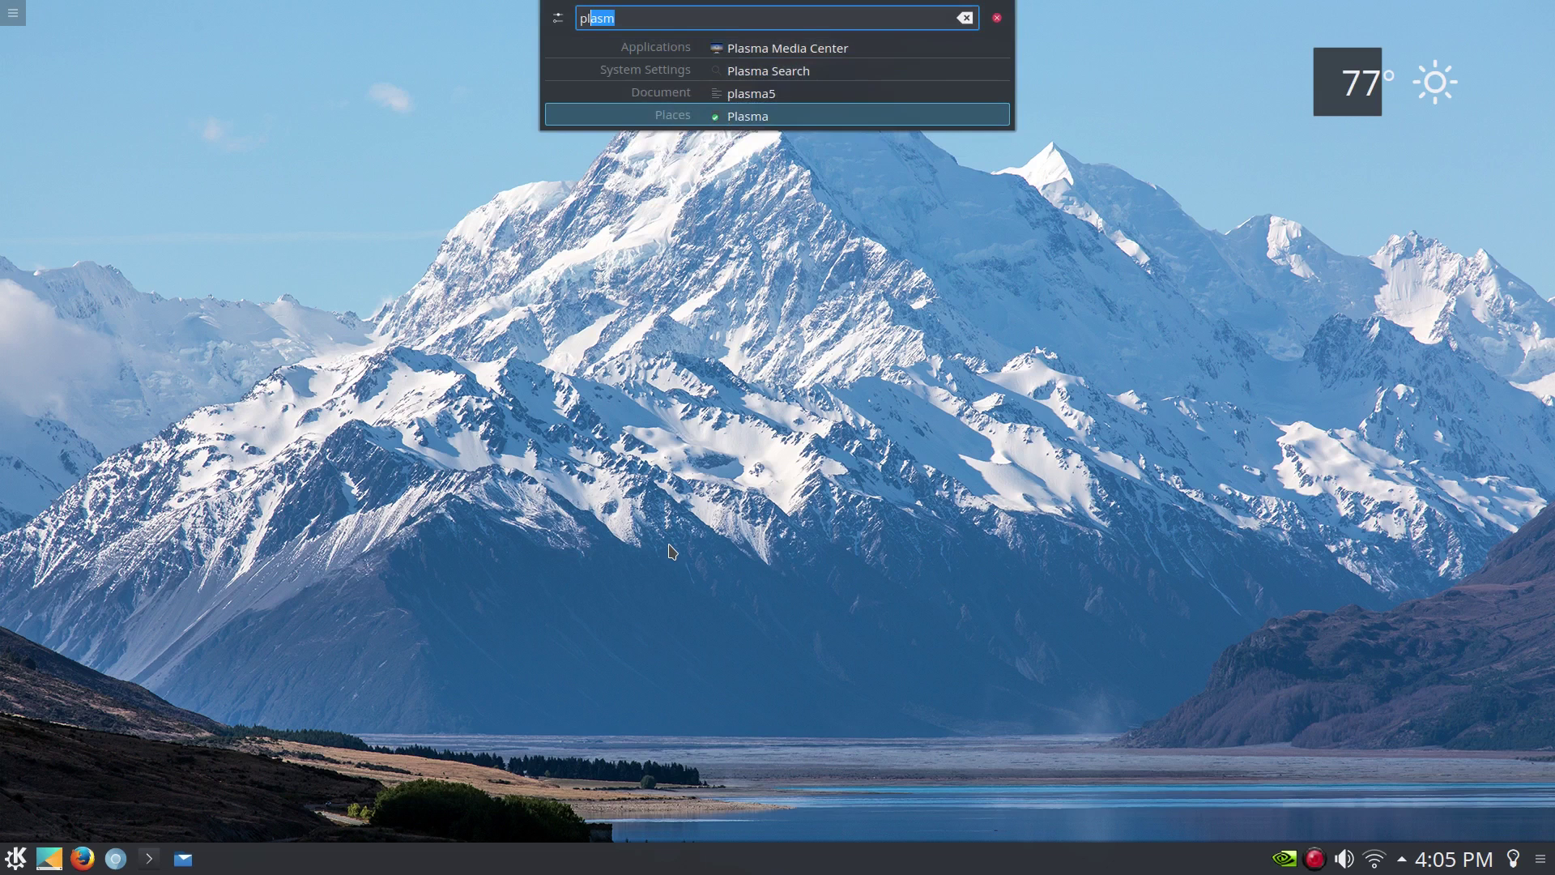
key(Up)
key(Return)
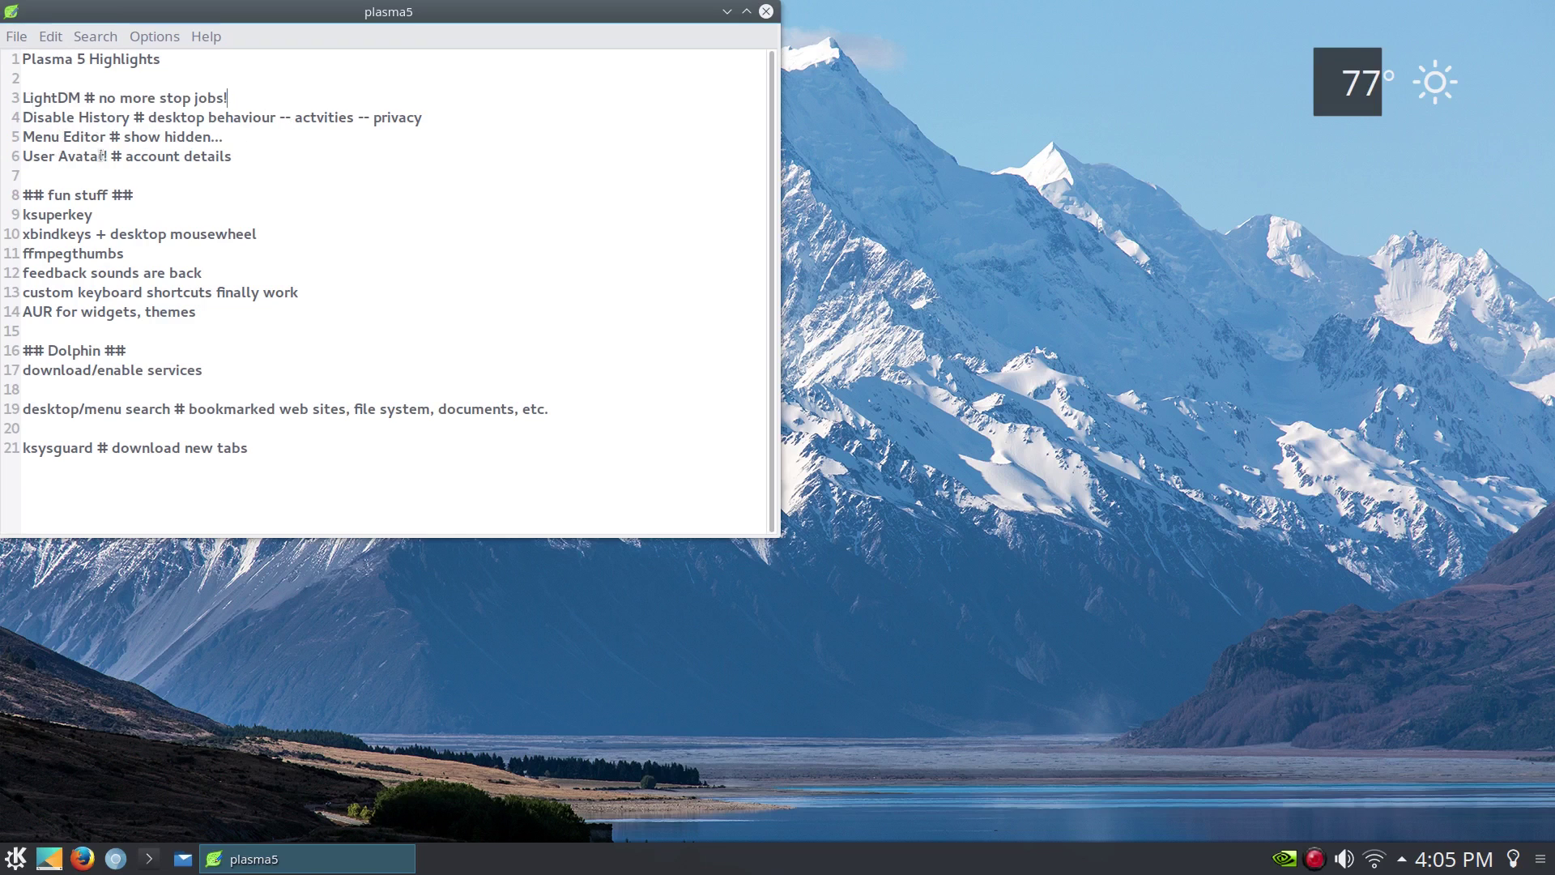
Open the Kickoff application launcher from beside the plasma5 notes.
click(15, 859)
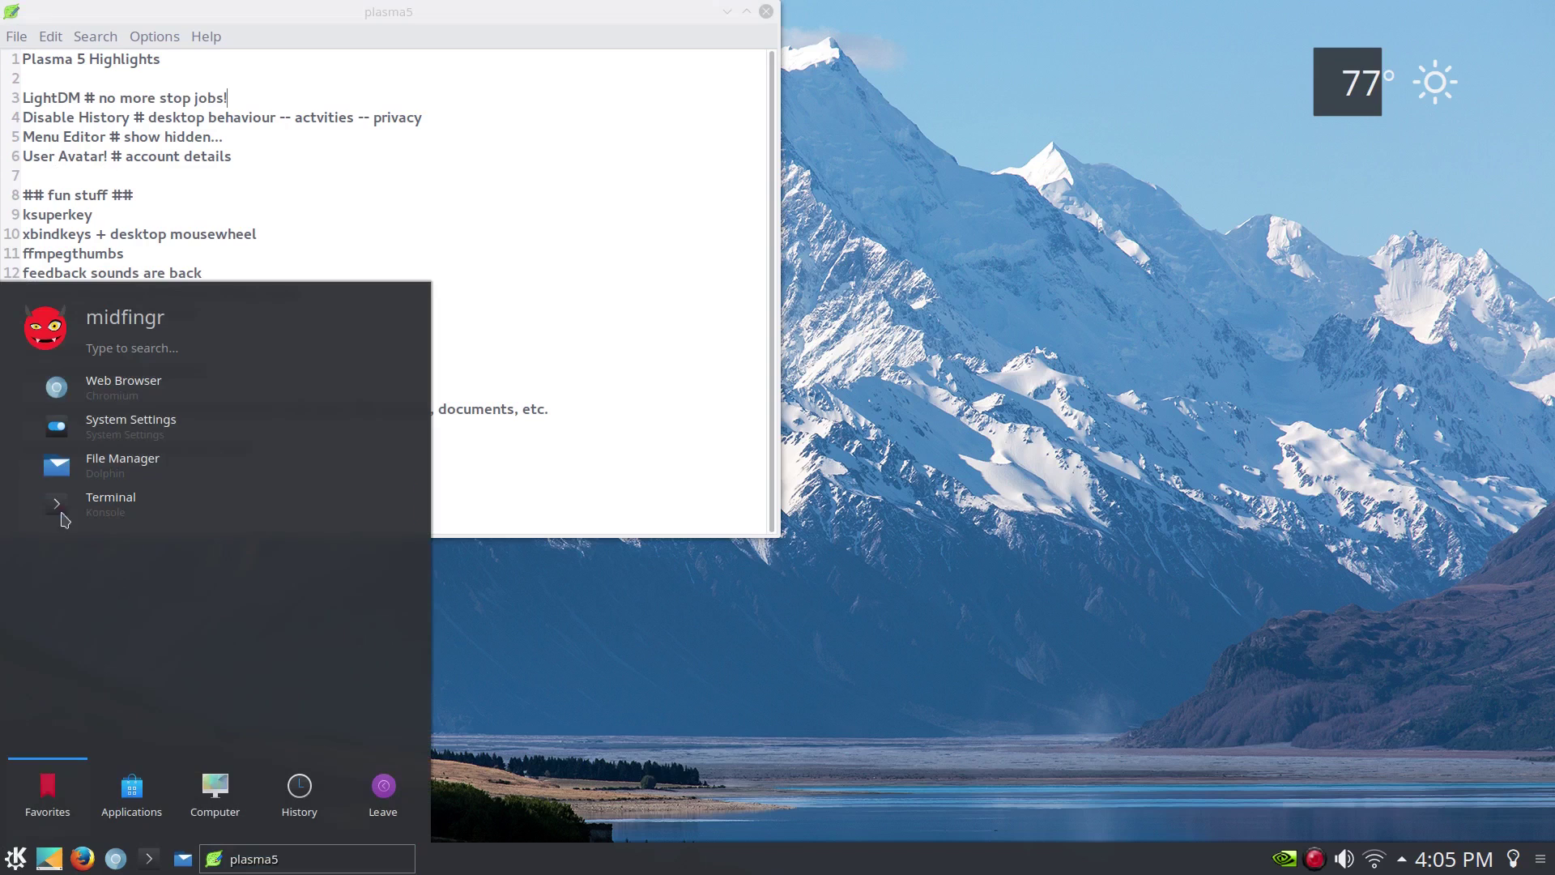
click(54, 331)
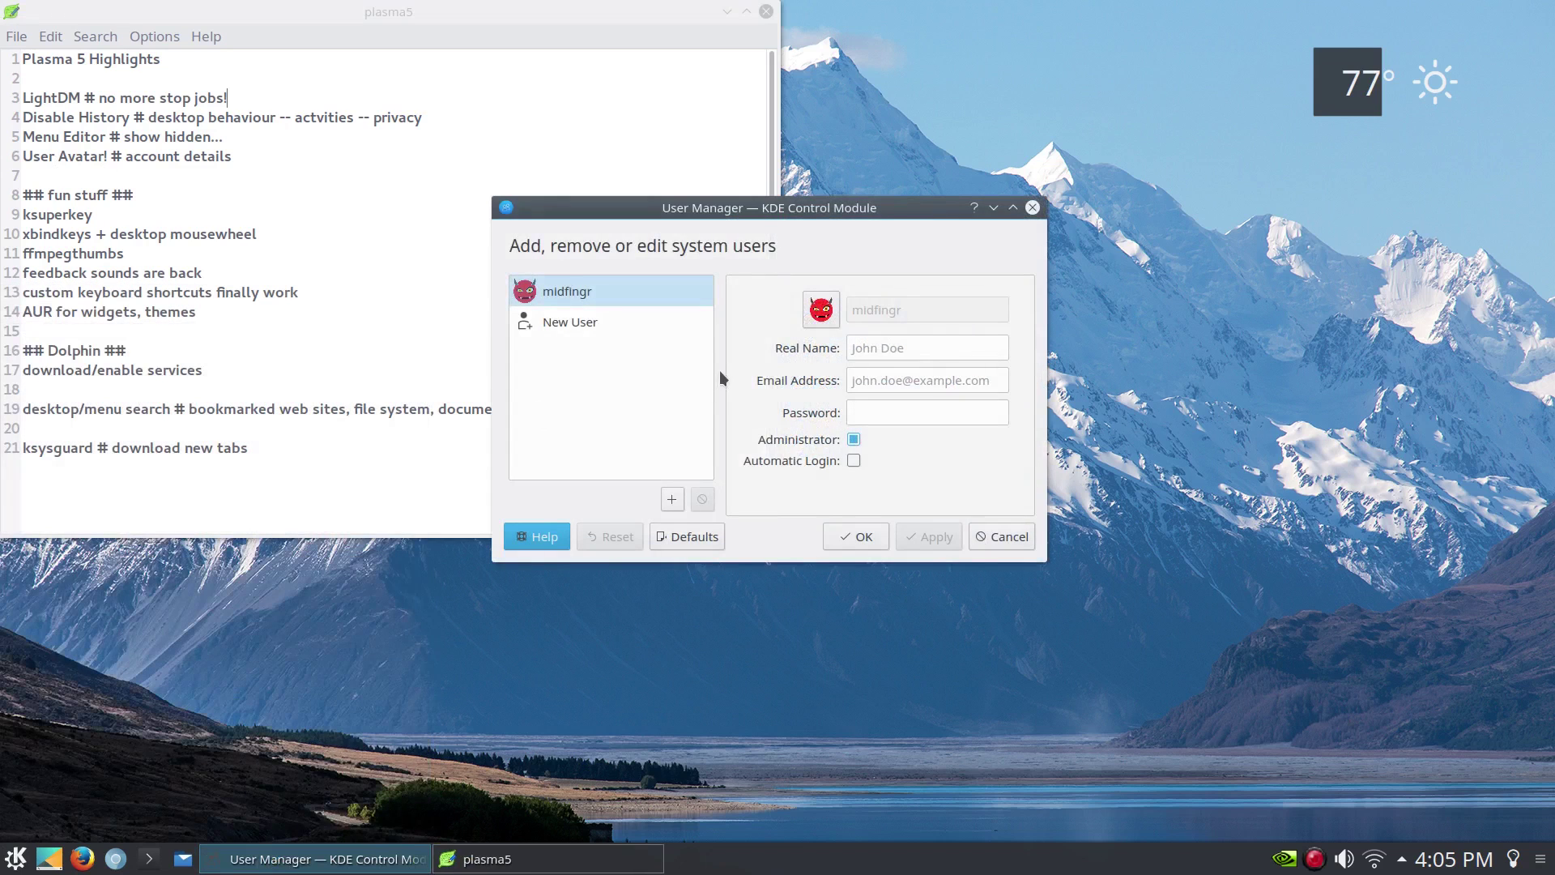
click(990, 538)
click(15, 858)
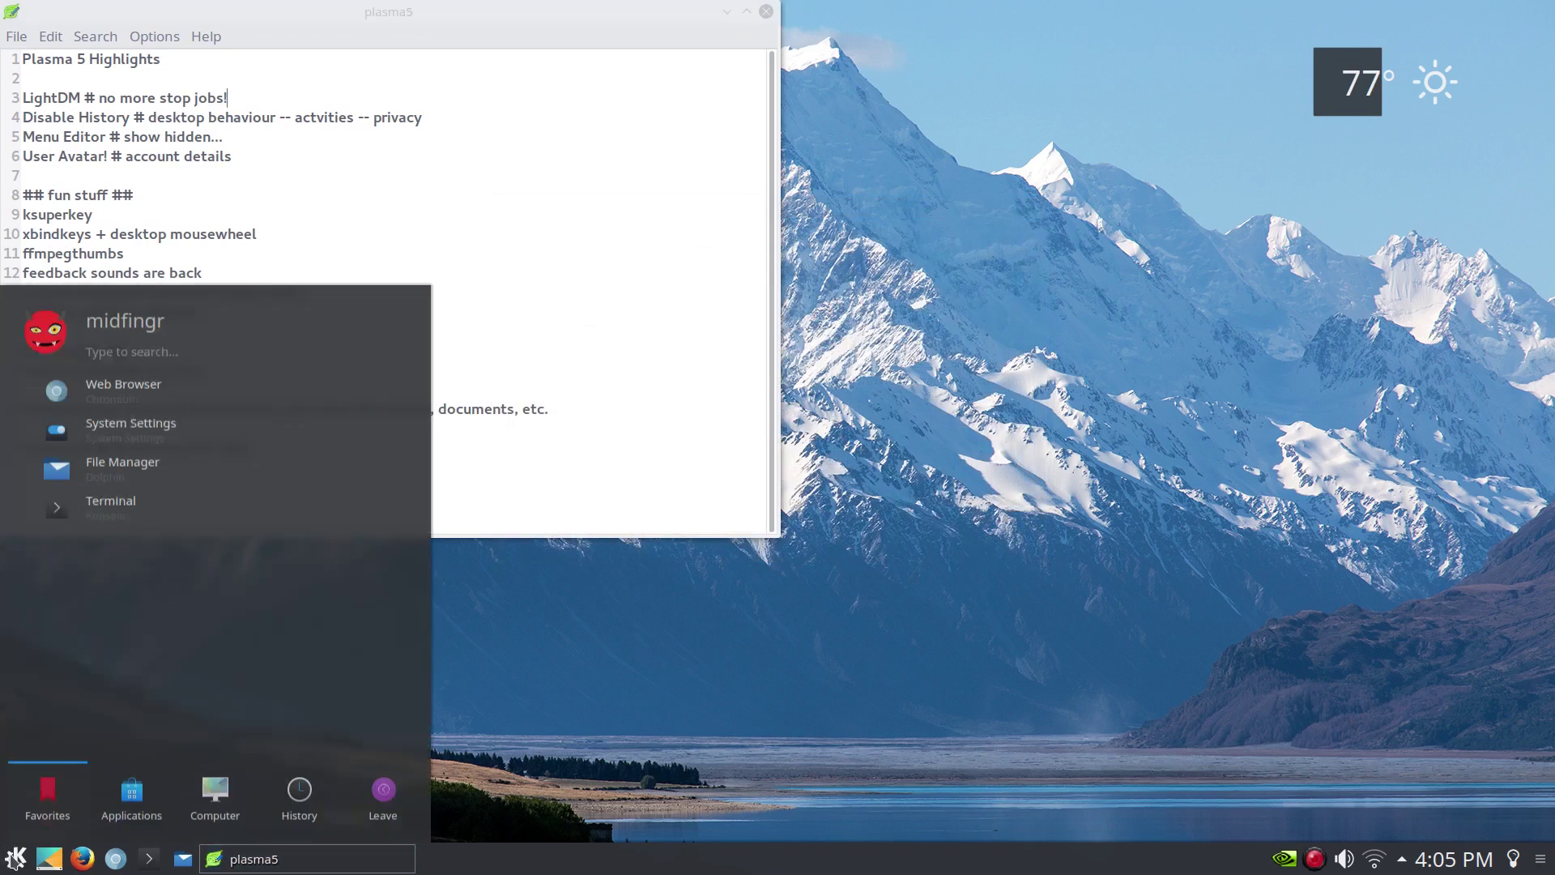
click(51, 331)
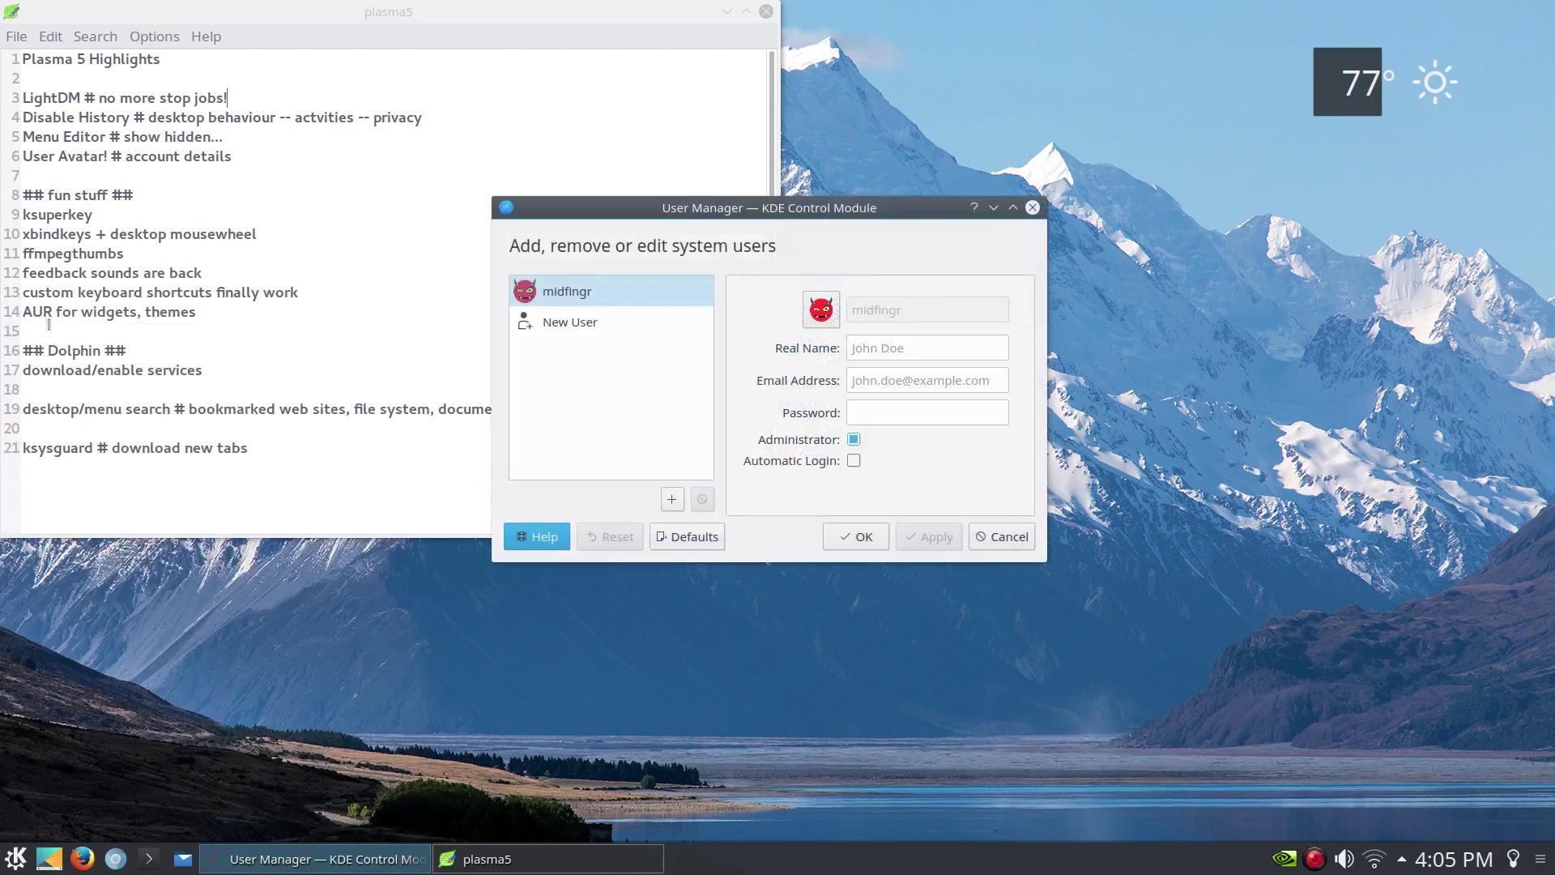
click(998, 544)
click(15, 856)
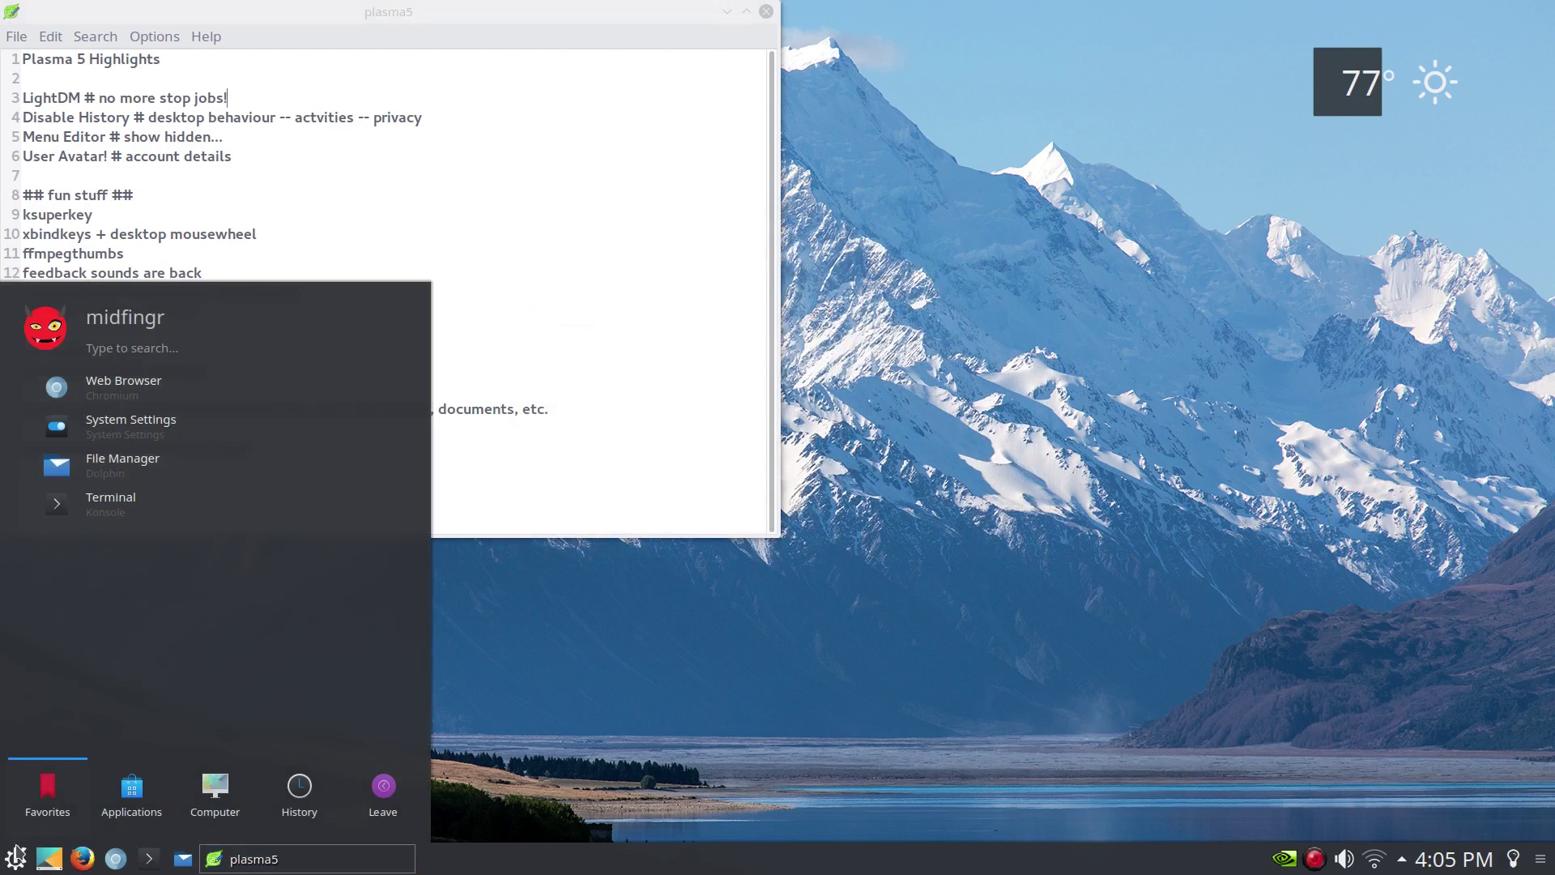
click(81, 433)
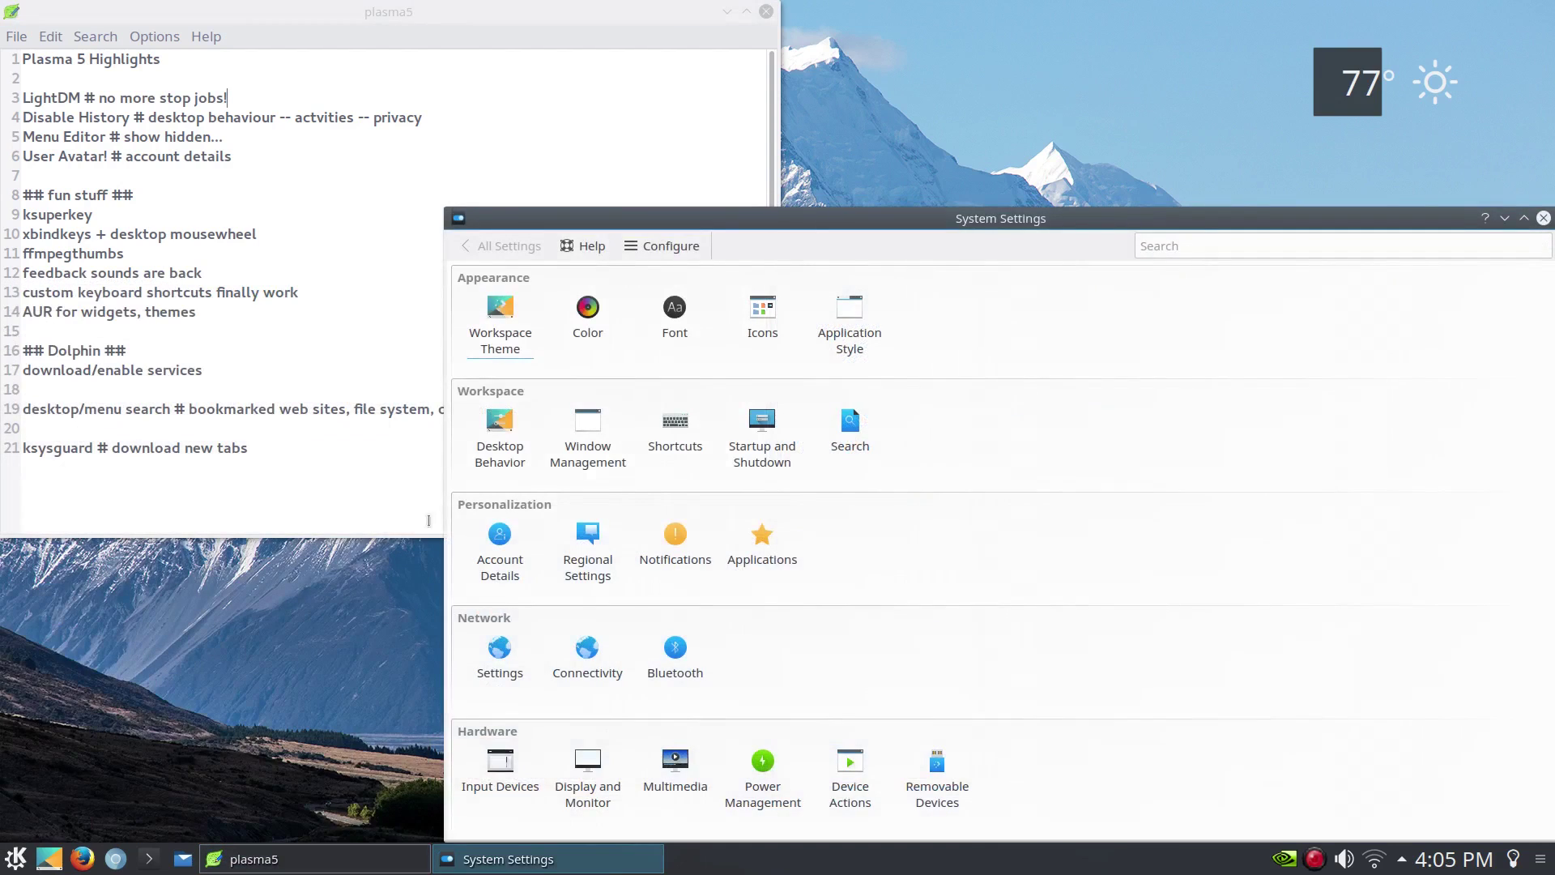
click(500, 542)
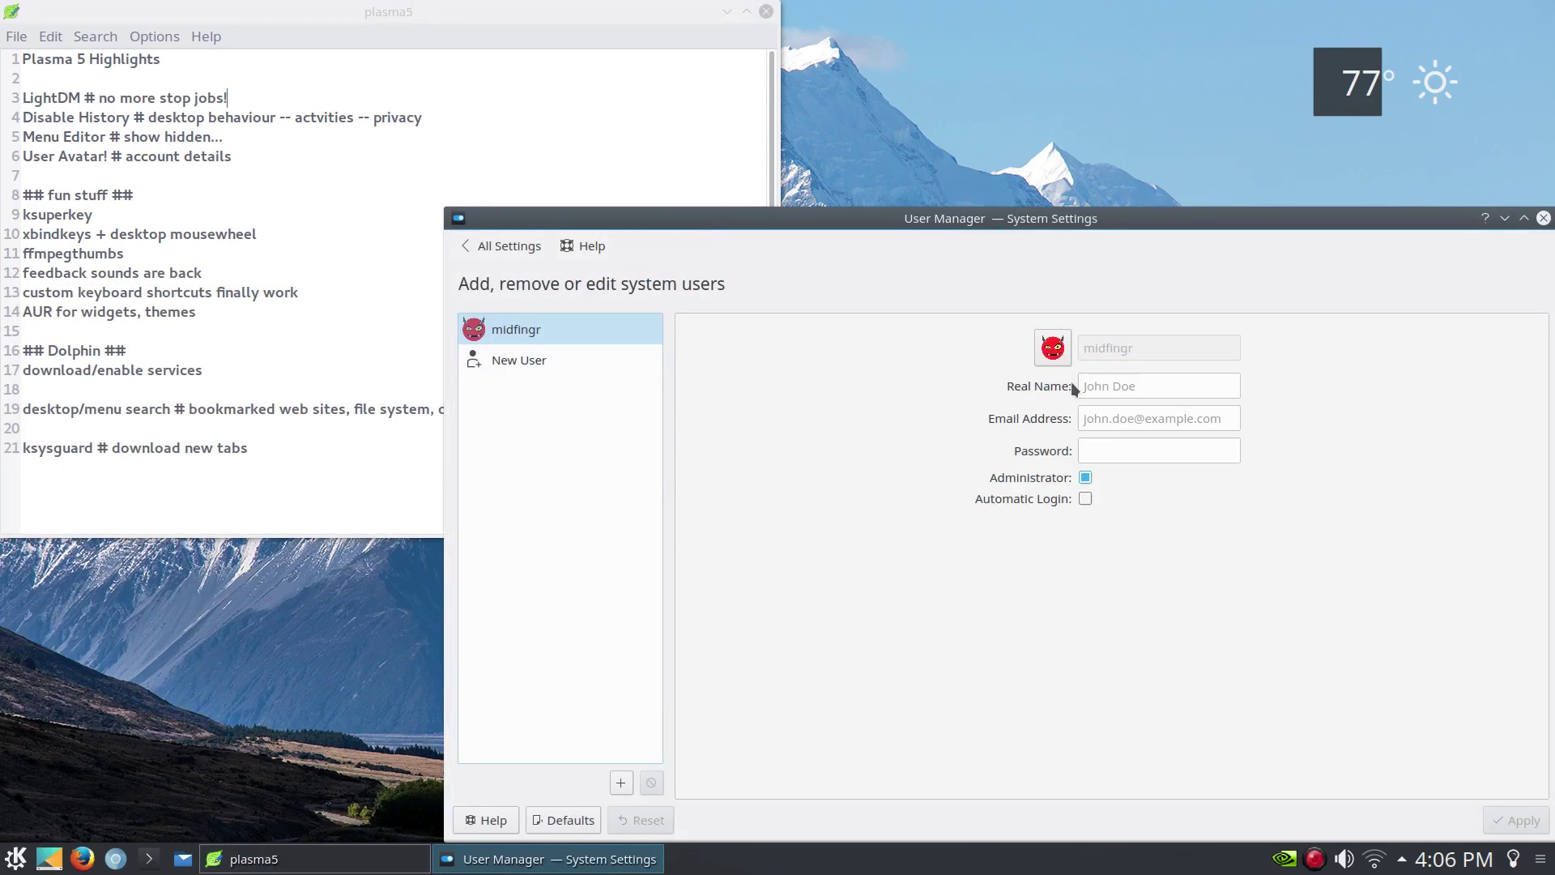
click(1053, 350)
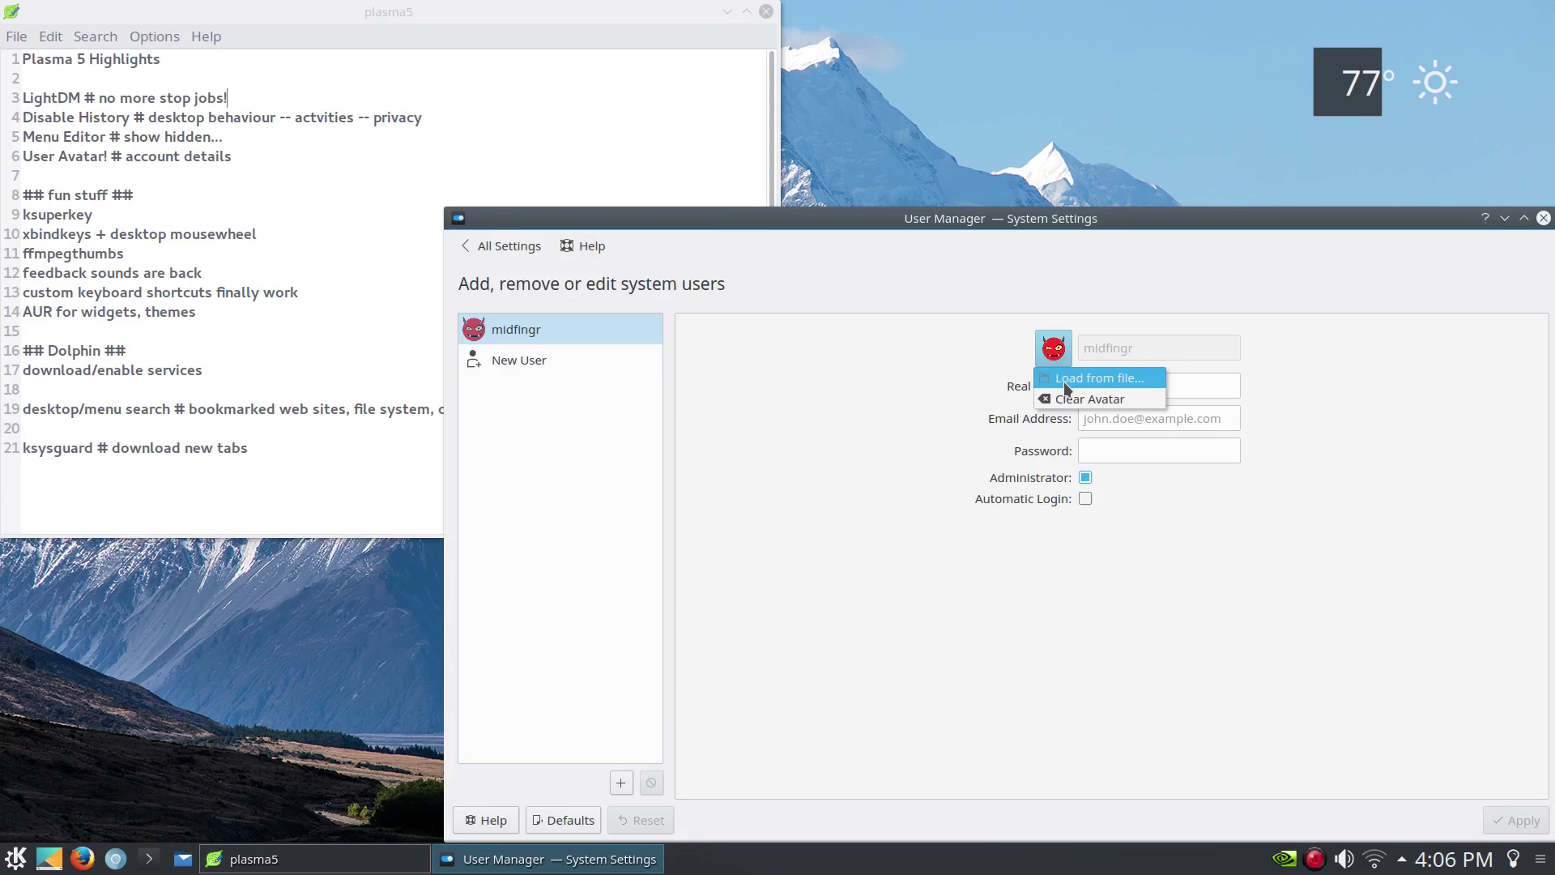
click(691, 376)
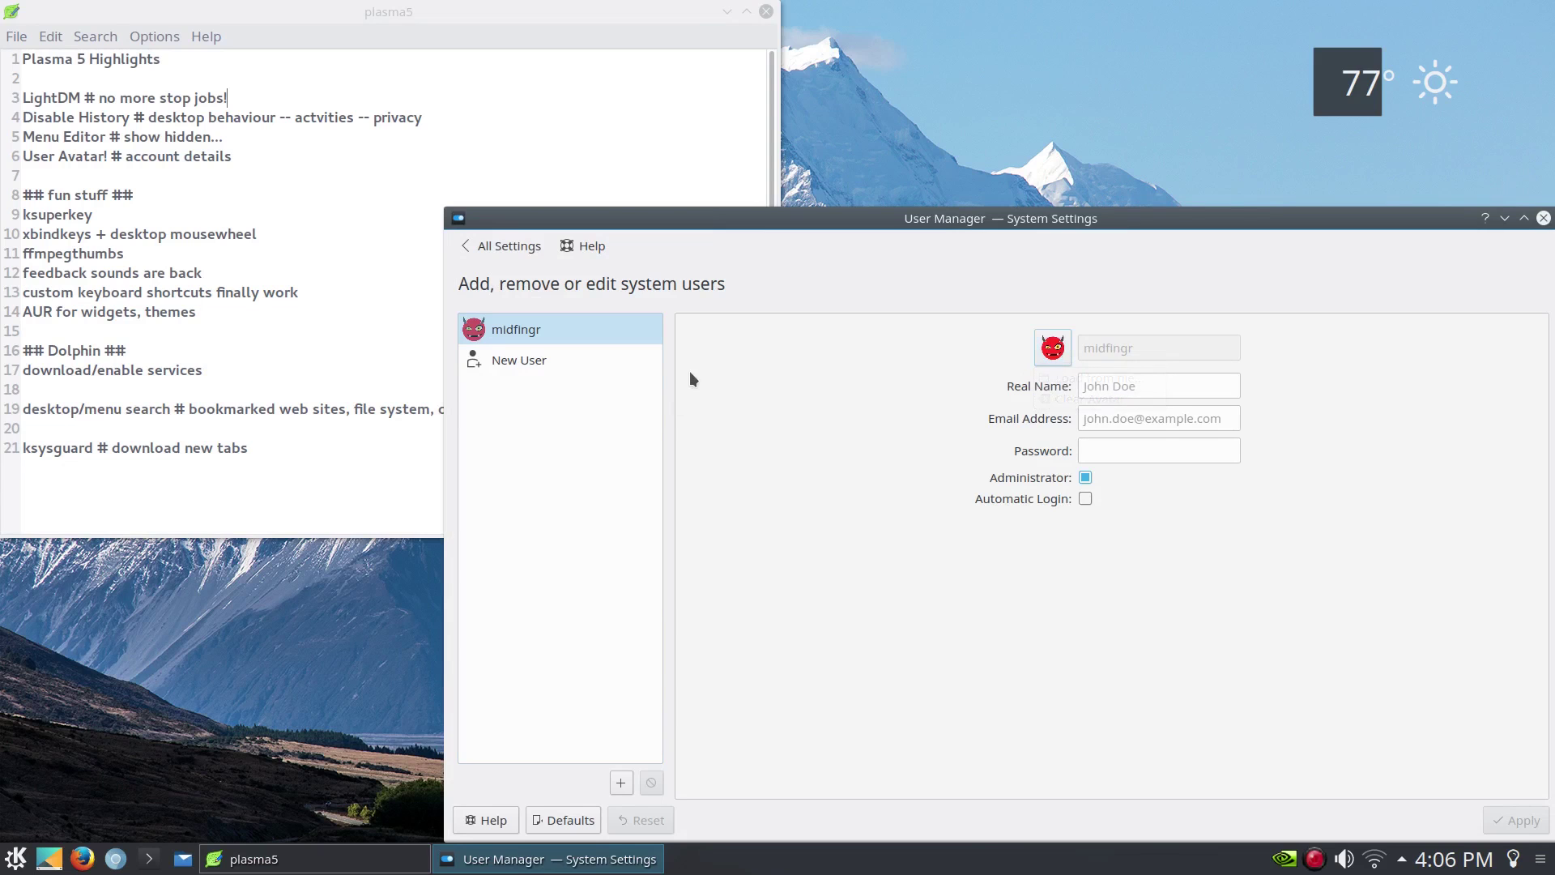
click(1544, 218)
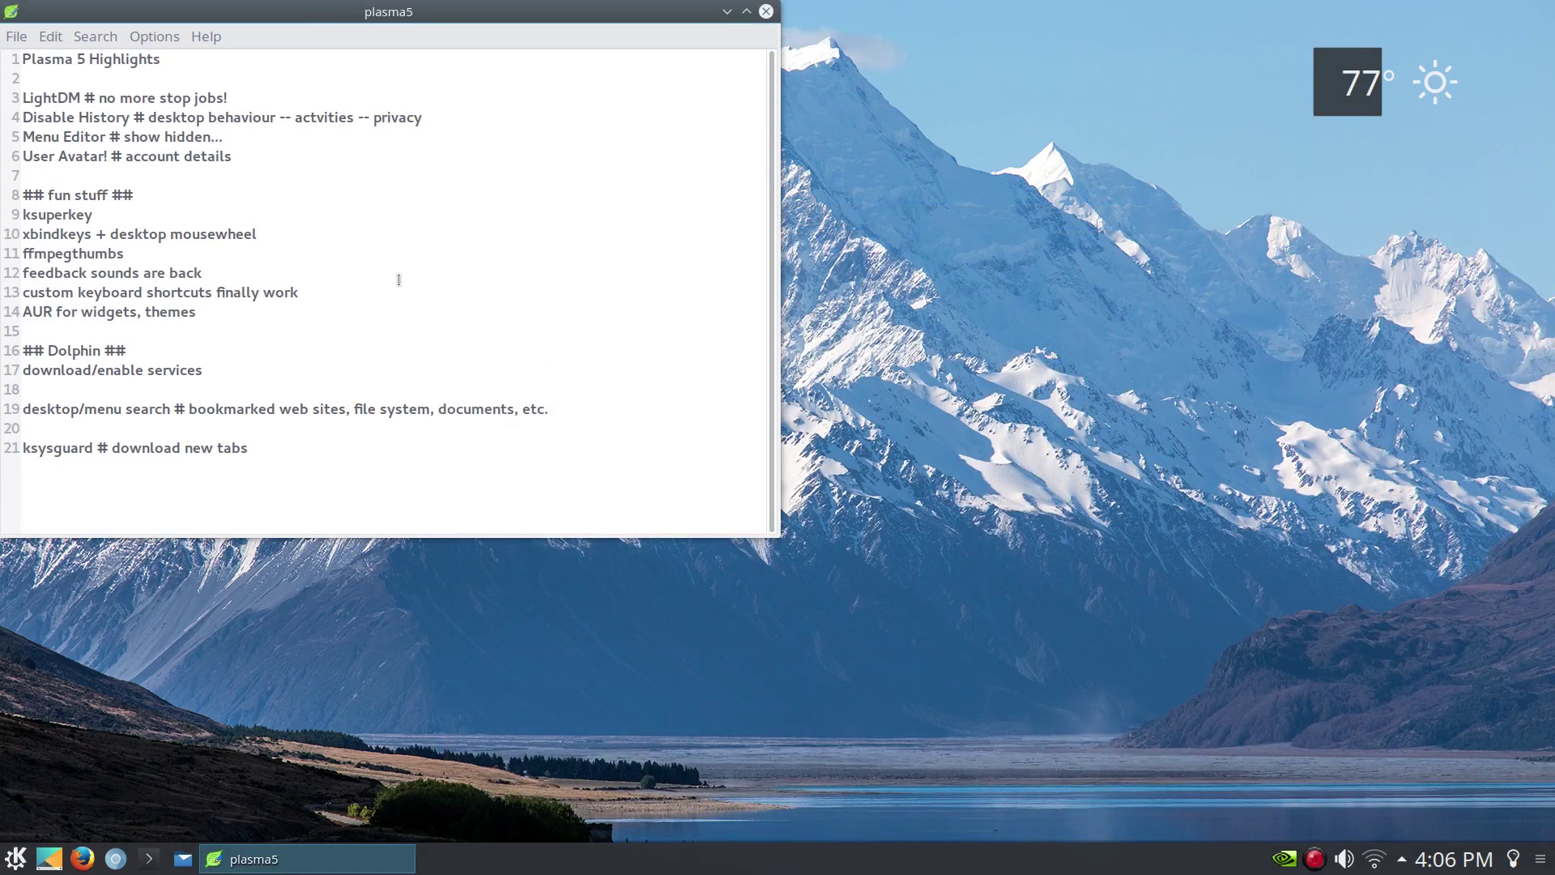
Toggle Kickoff with Super, select ffmpegthumbs in the notes, then reopen Kickoff.
key(super)
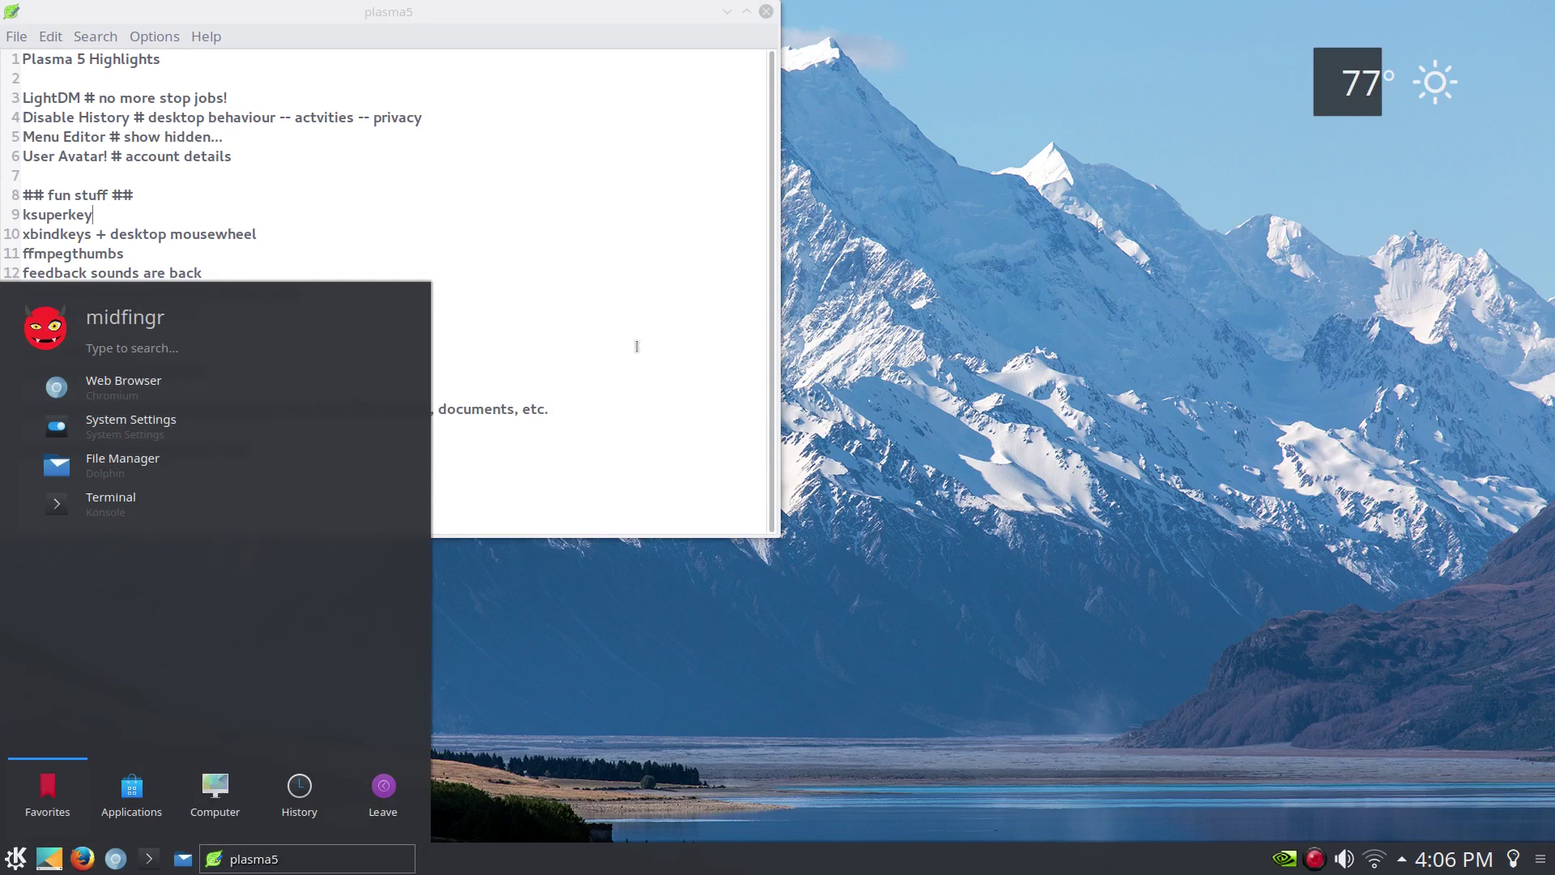
key(super)
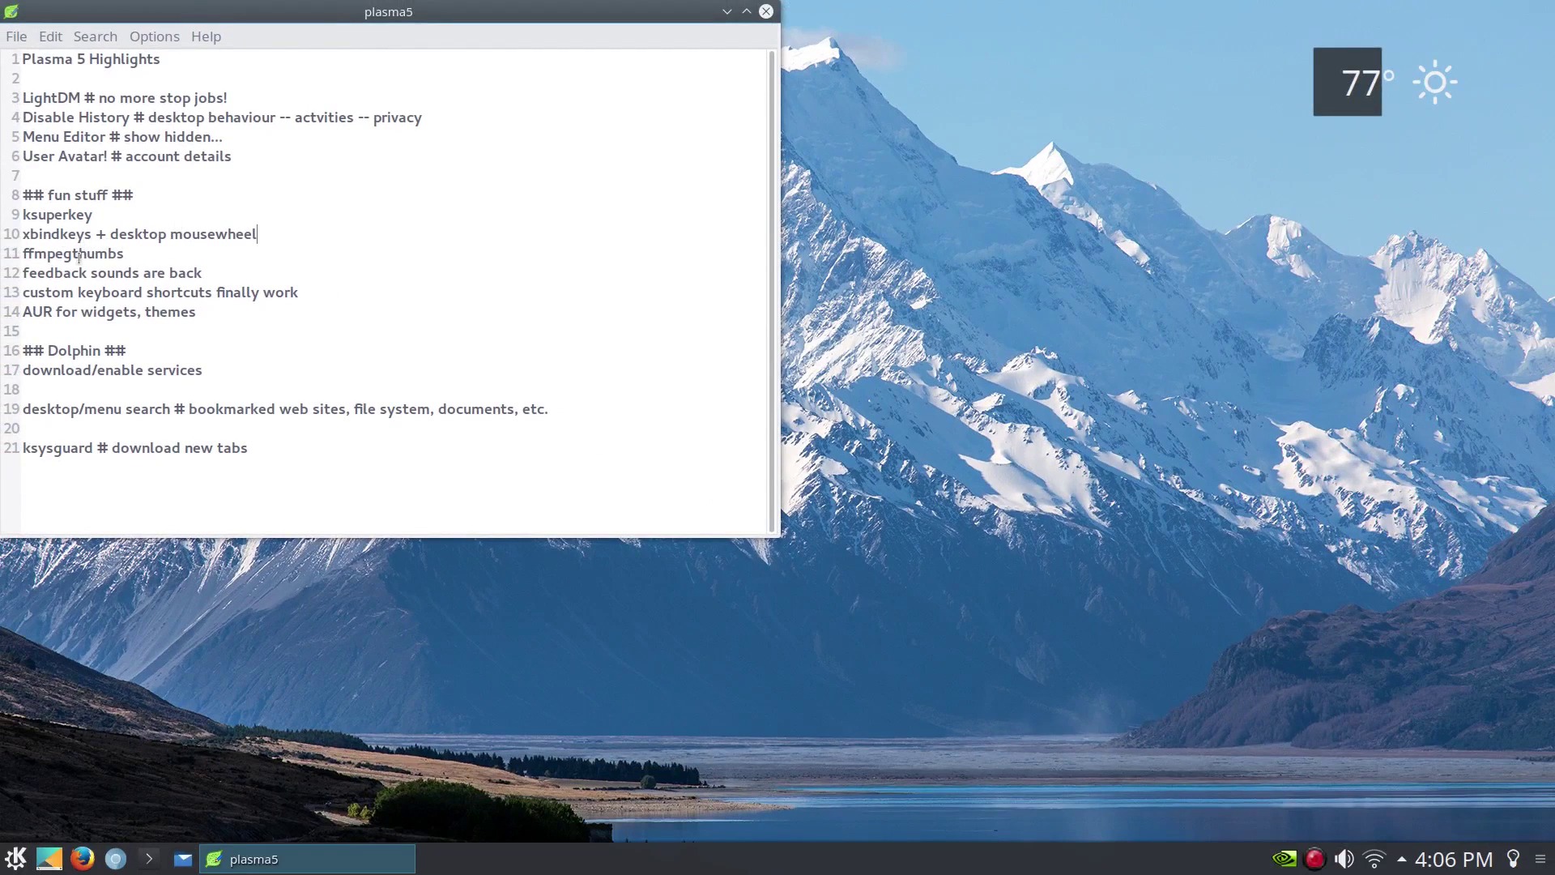
double_click(78, 257)
click(197, 258)
click(205, 276)
key(super)
Launch System Settings to the Custom Shortcuts page and move the window up-left.
click(130, 426)
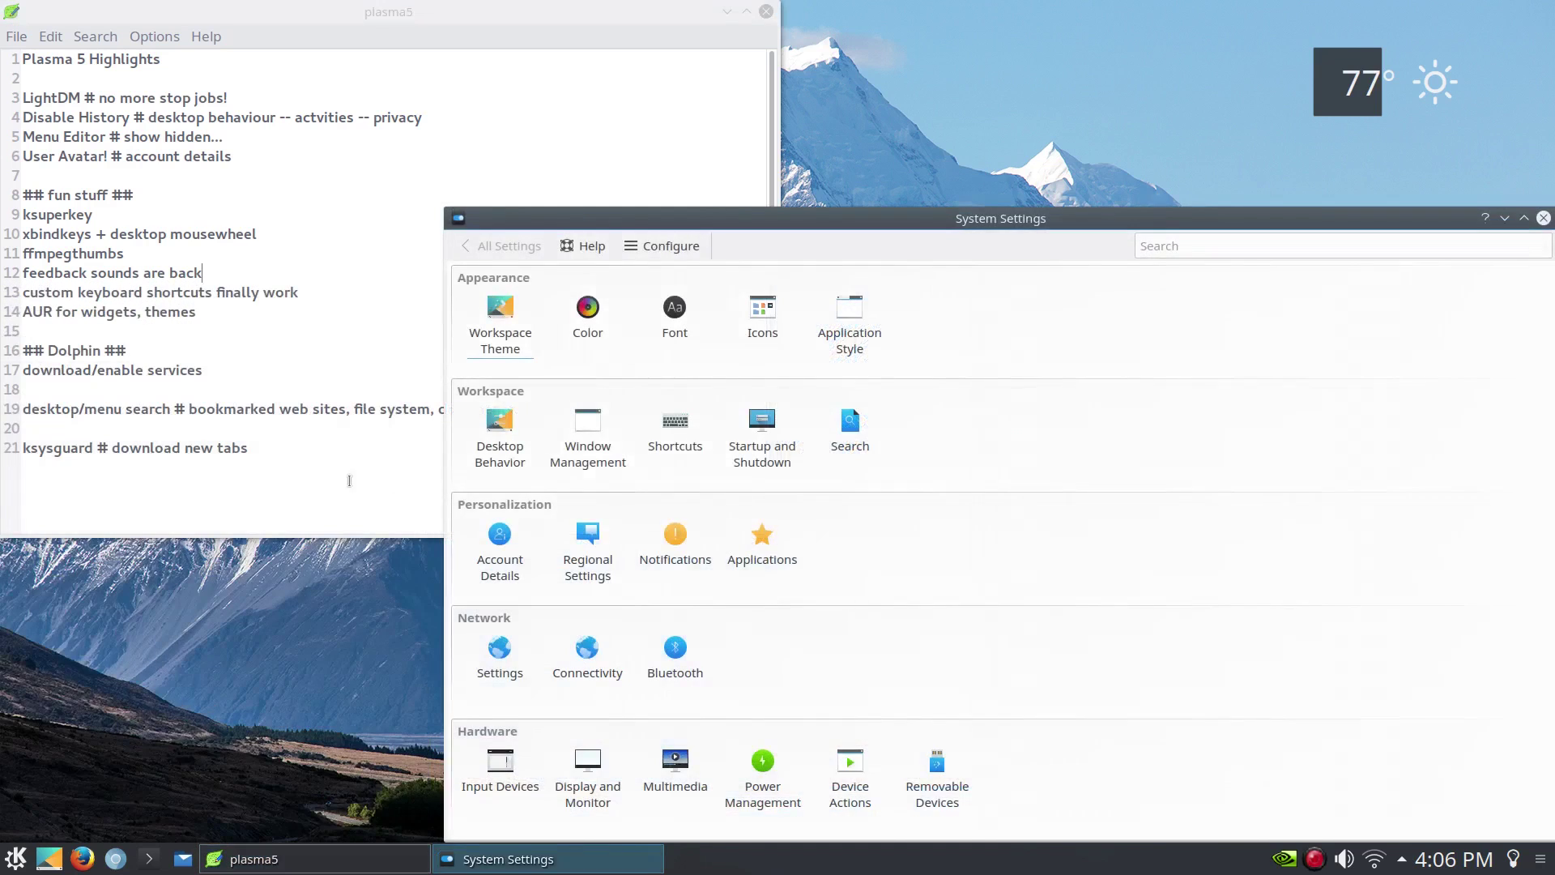
click(677, 442)
click(541, 477)
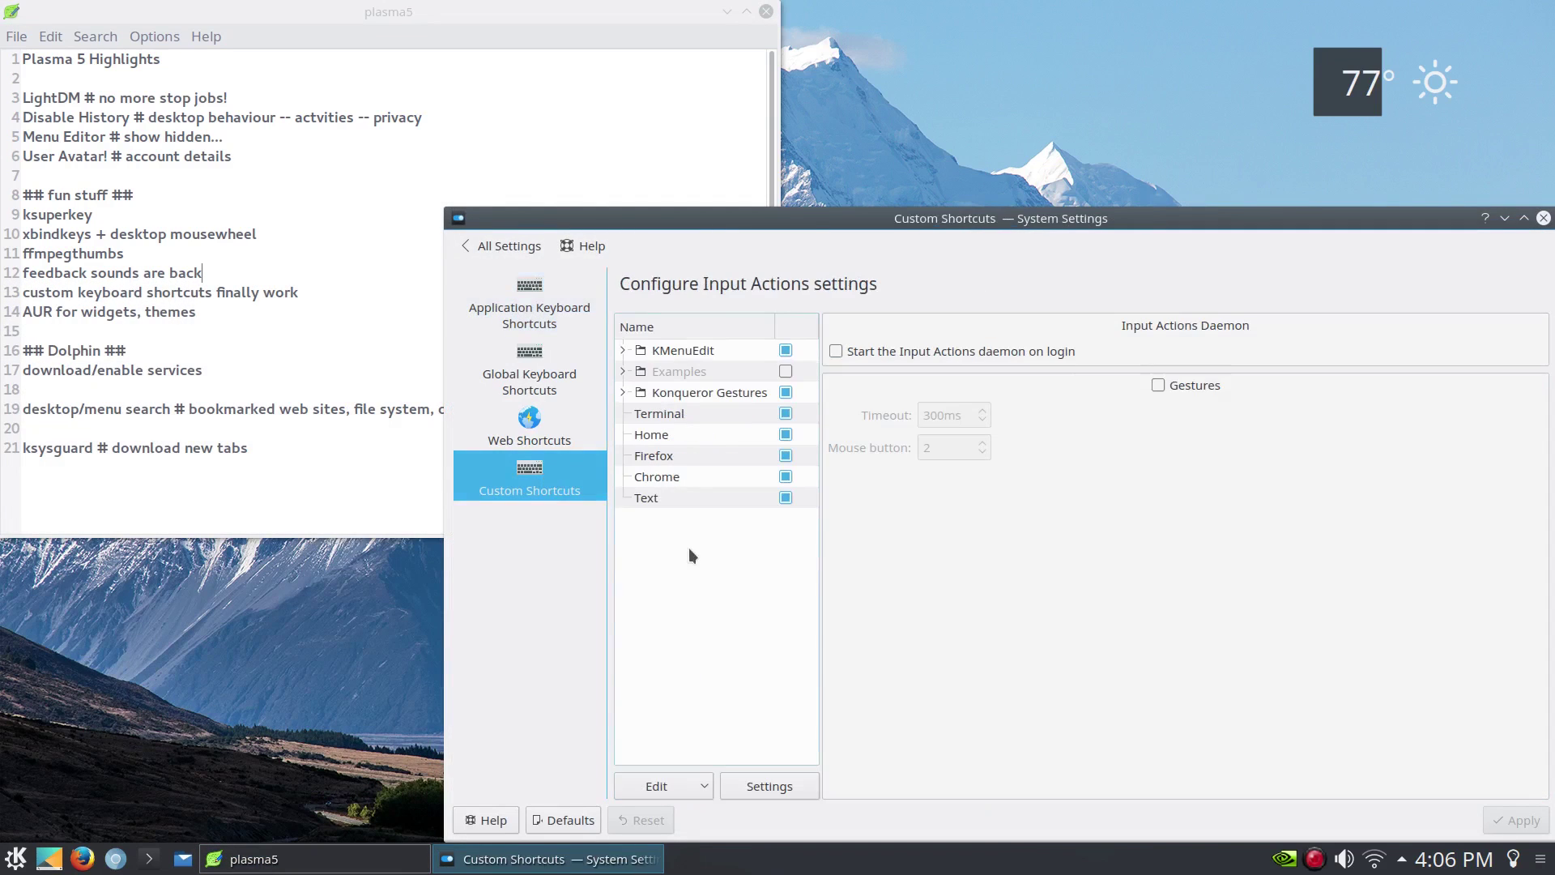
drag(810, 221, 626, 131)
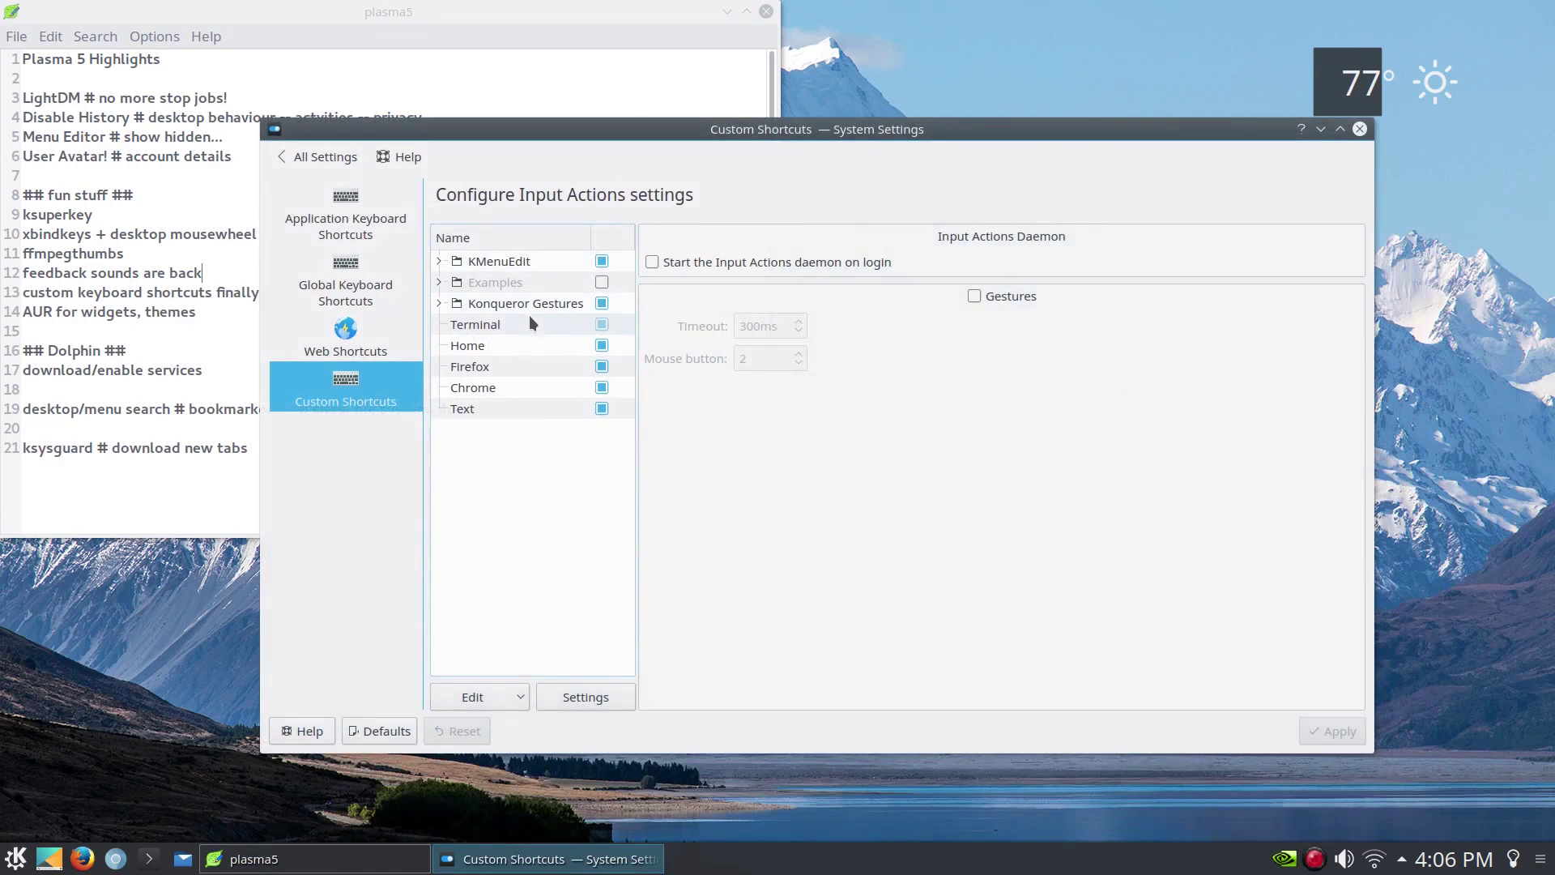
Review the Home, Firefox, Chrome and Text custom shortcuts.
click(510, 345)
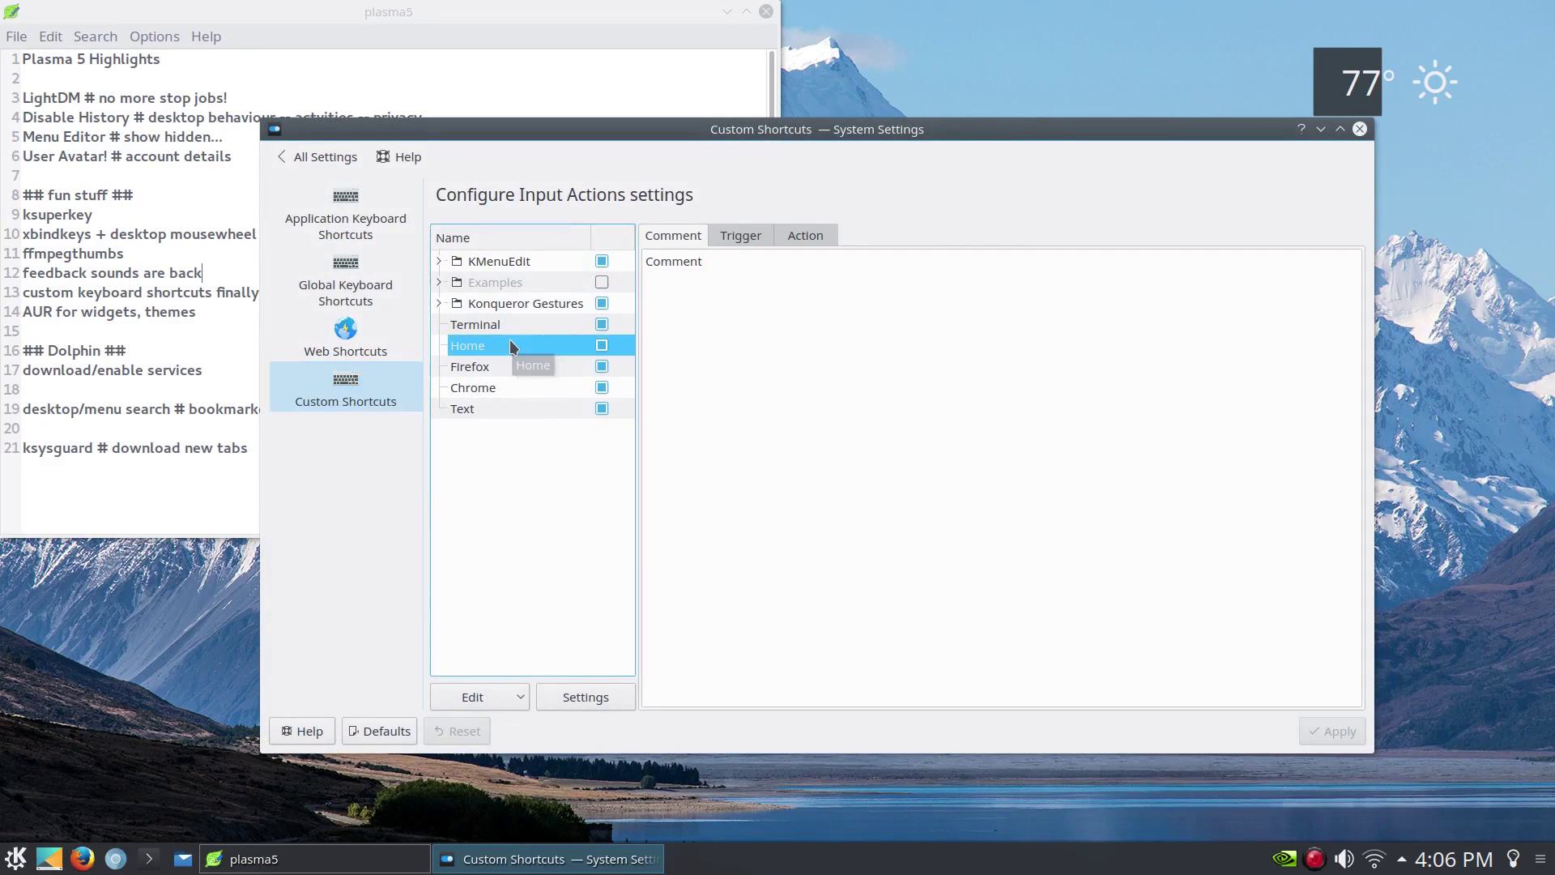
click(801, 240)
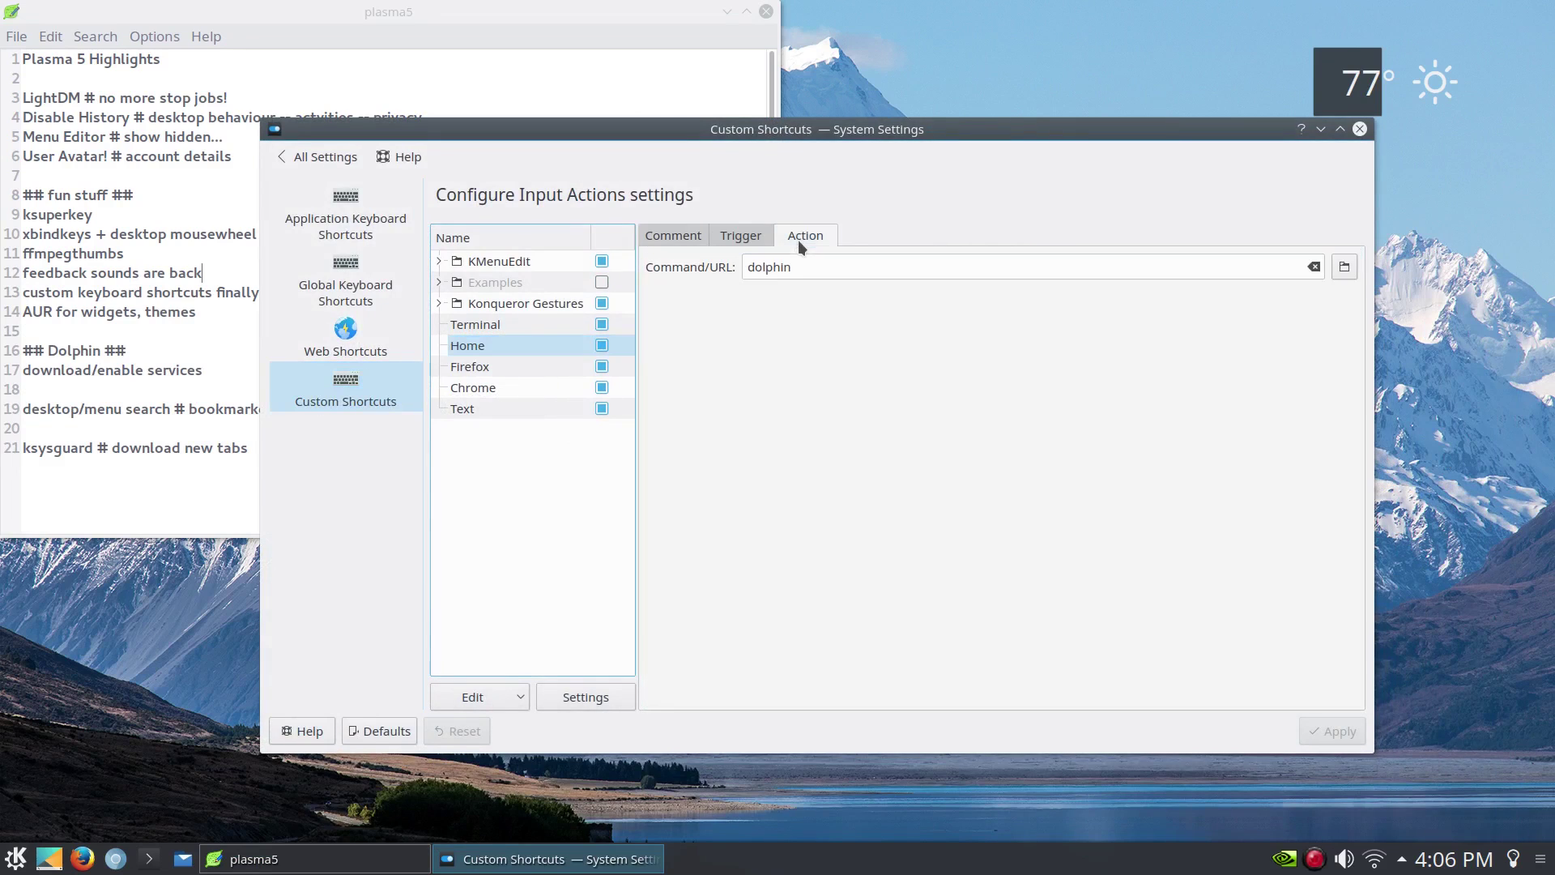
click(740, 235)
click(478, 368)
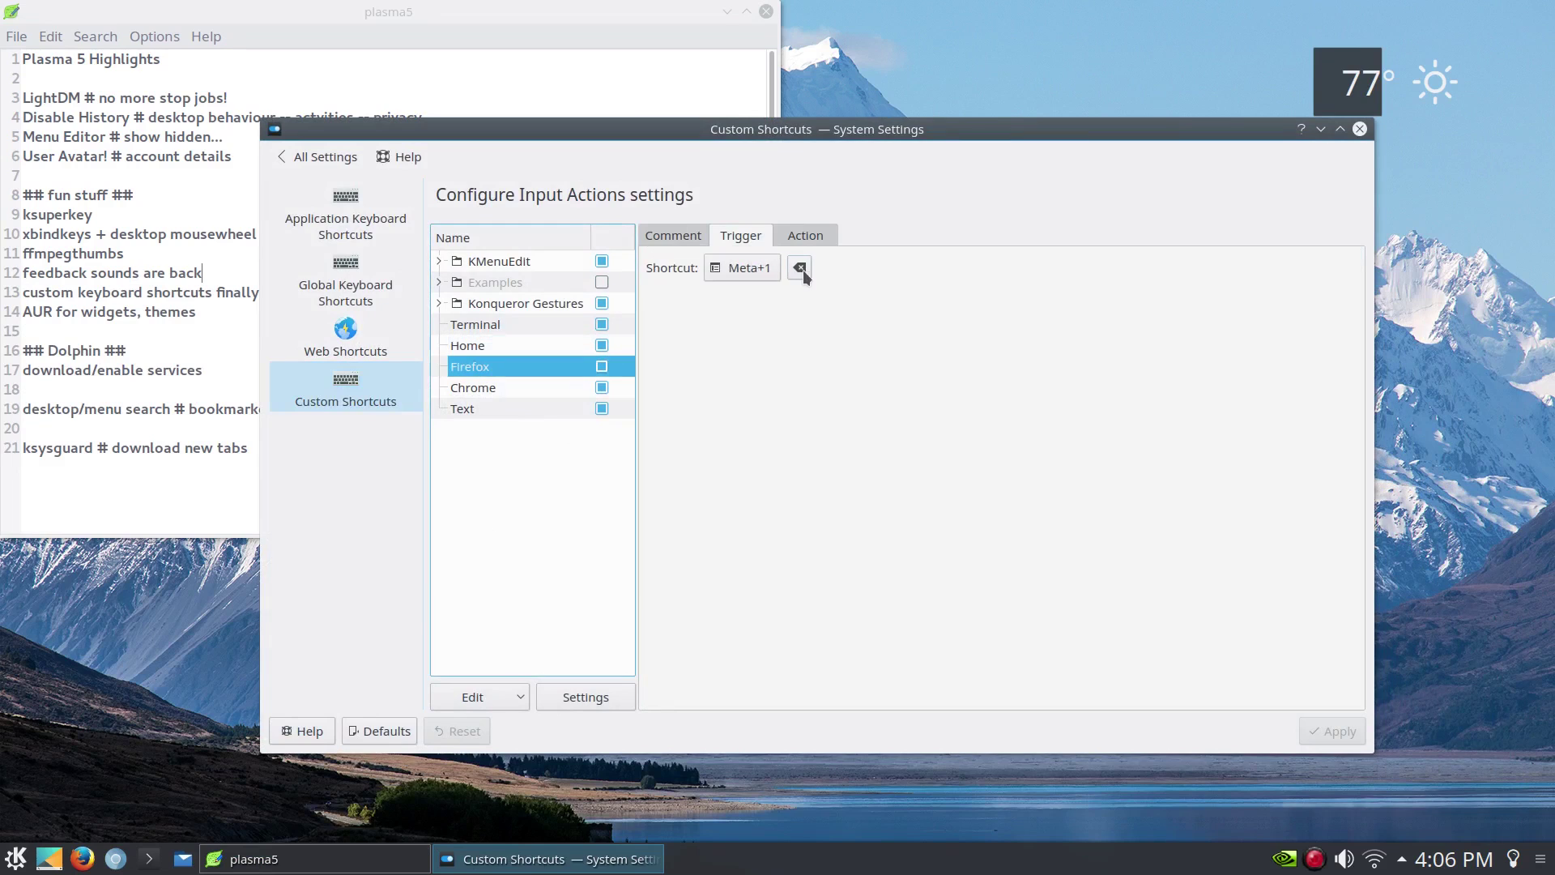
click(518, 387)
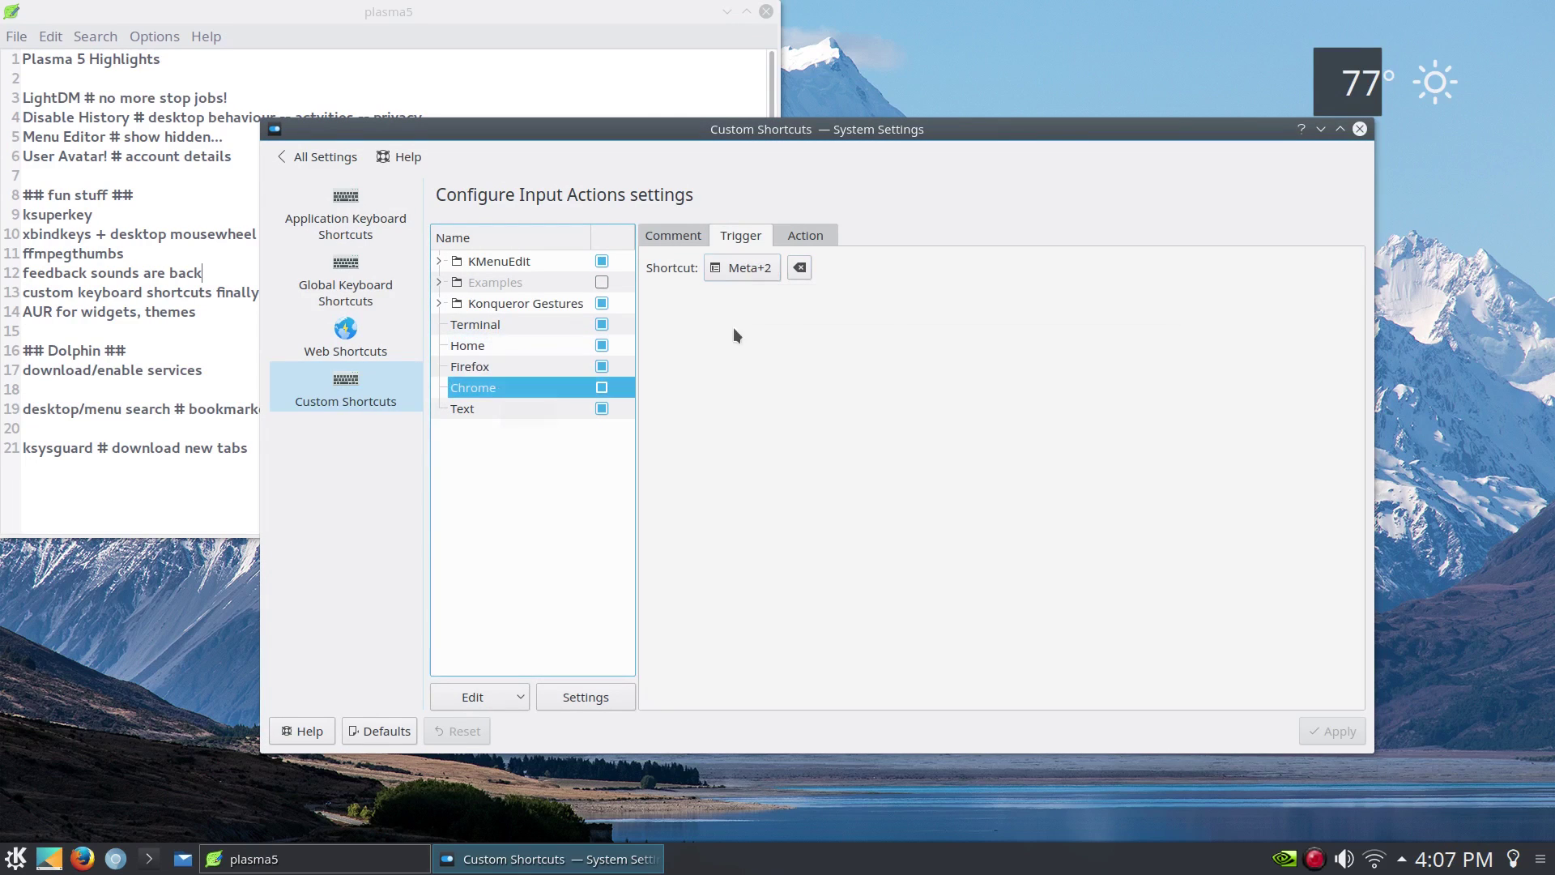
click(498, 407)
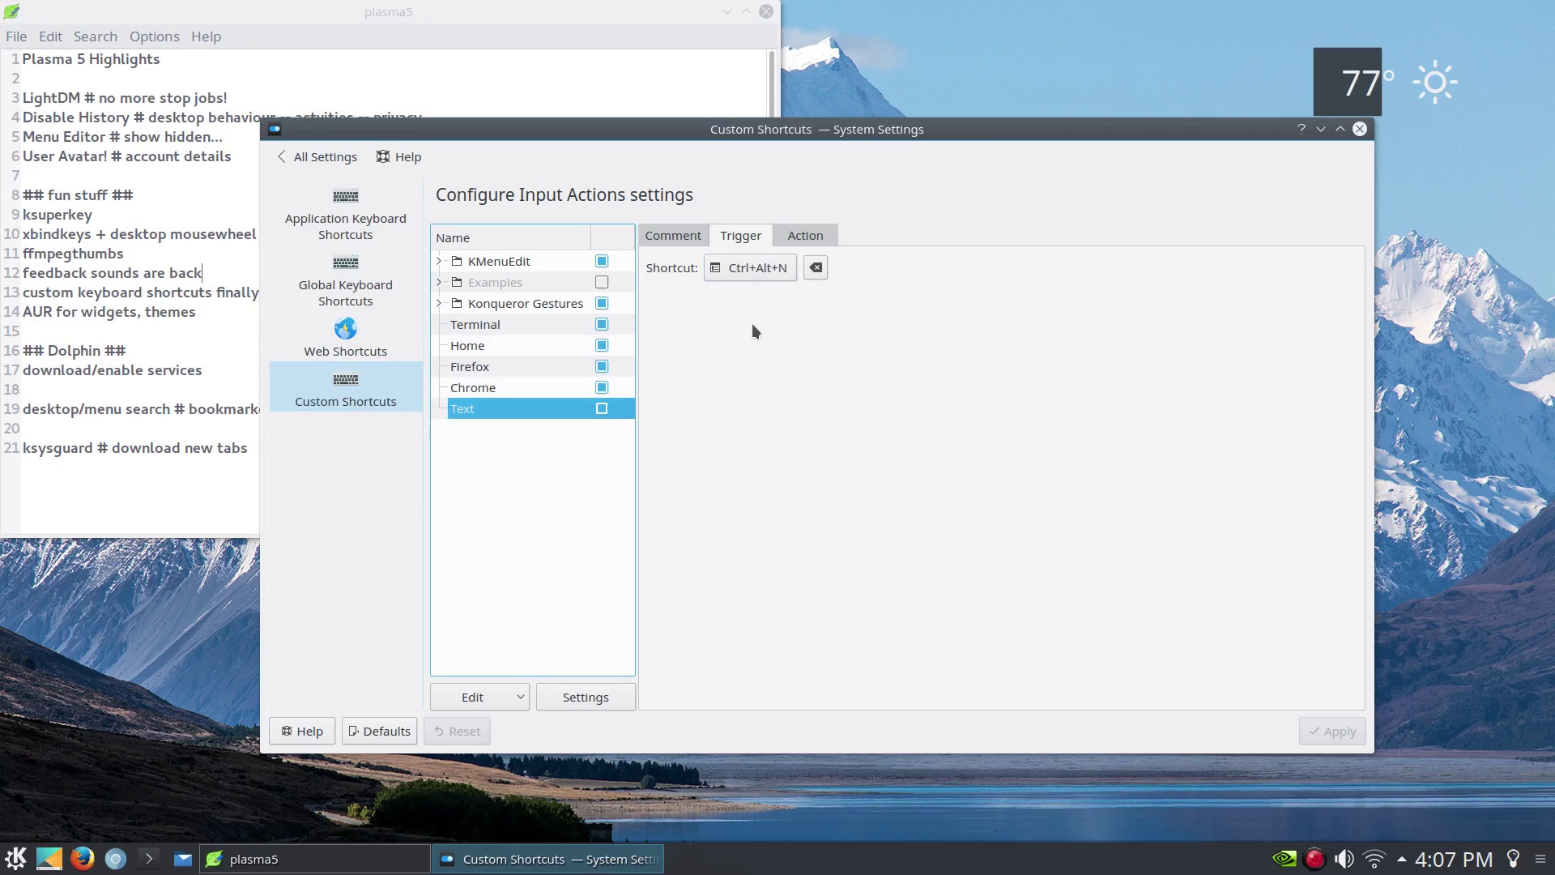
Look at the Edit > New > Global Shortcut menu without adding a shortcut.
click(473, 702)
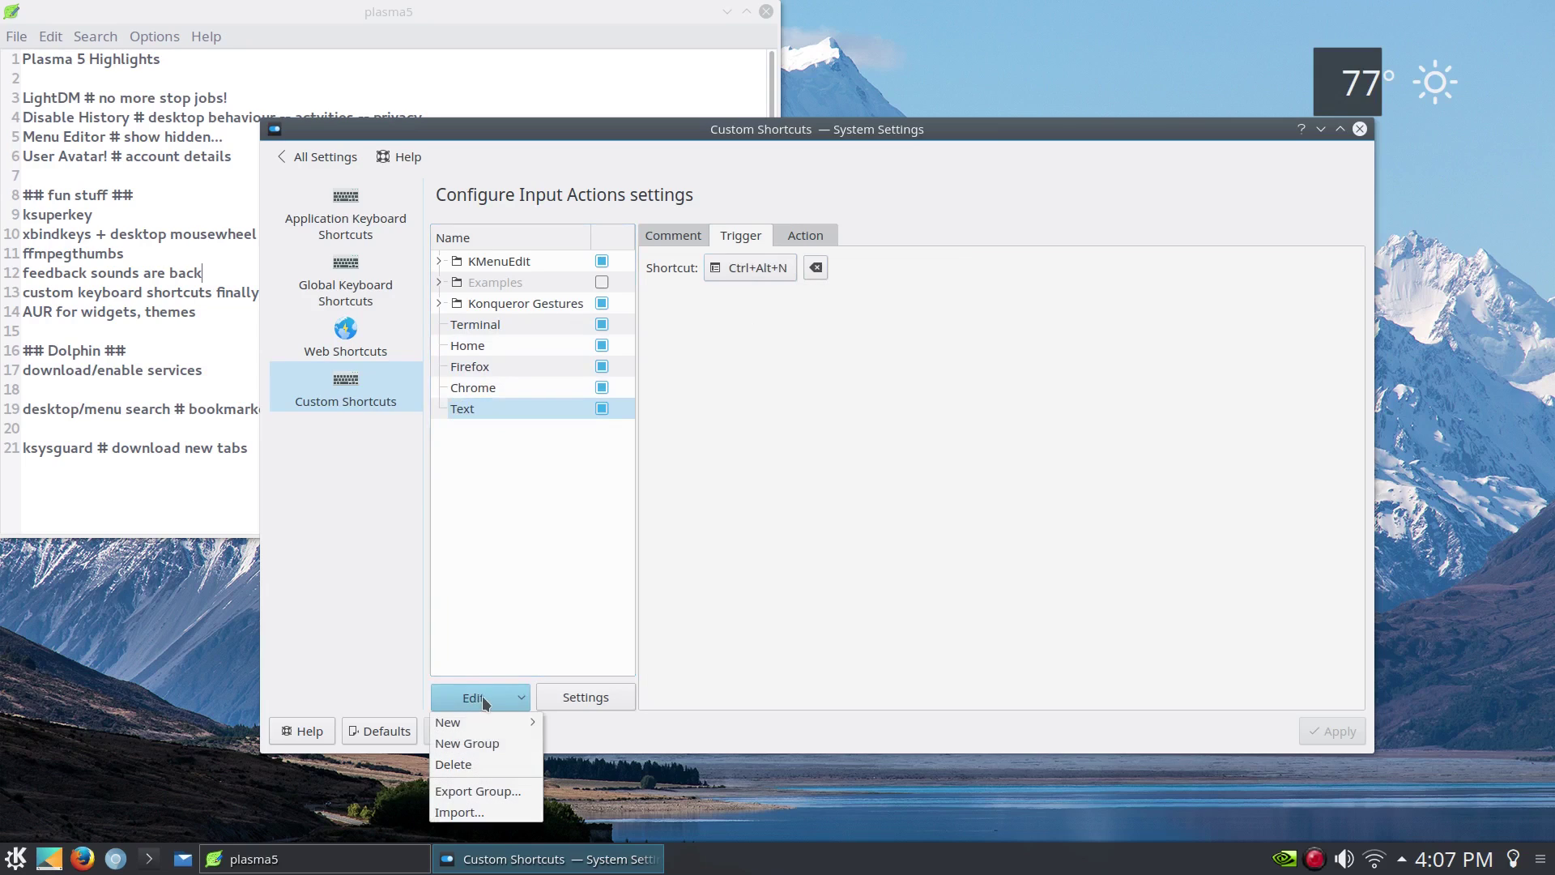
mouse_move(489, 720)
mouse_move(600, 726)
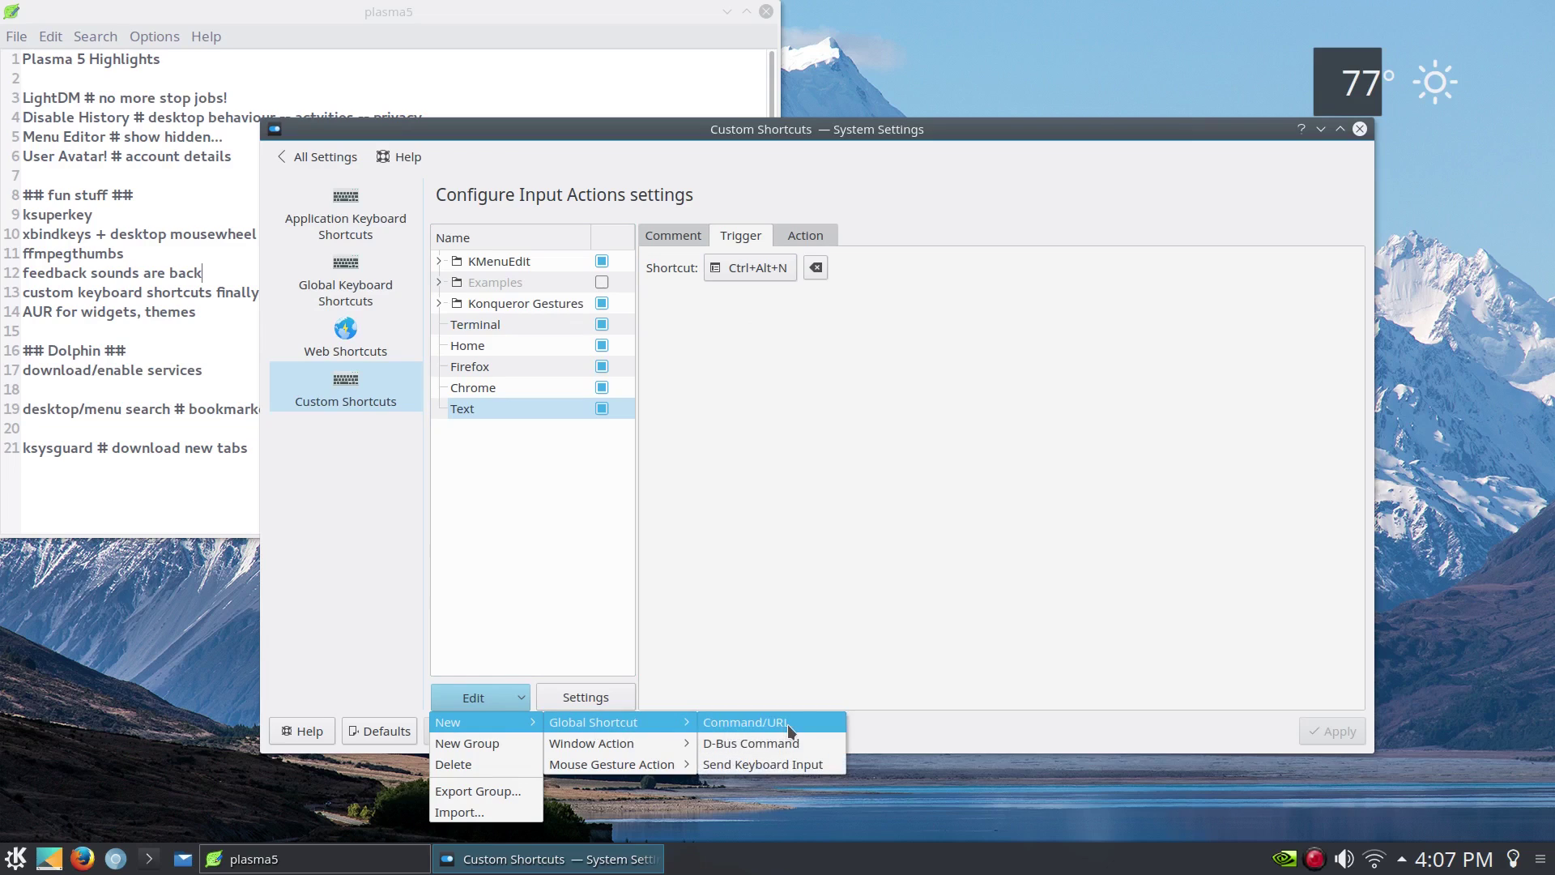
click(829, 509)
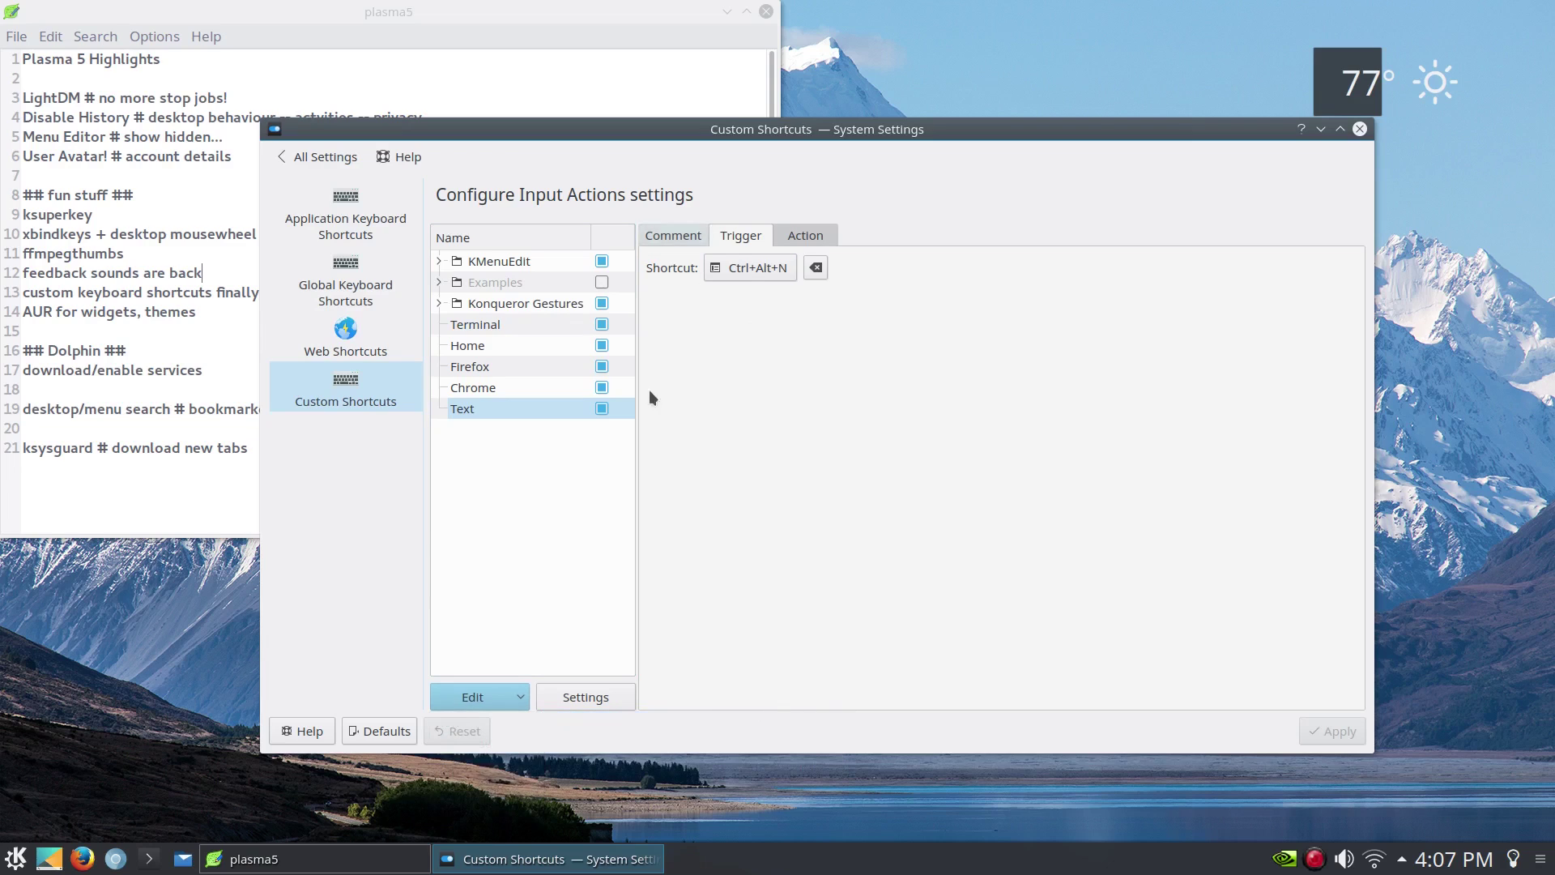
View the Text shortcut's Comment, Trigger and Action tabs, then close System Settings.
click(653, 234)
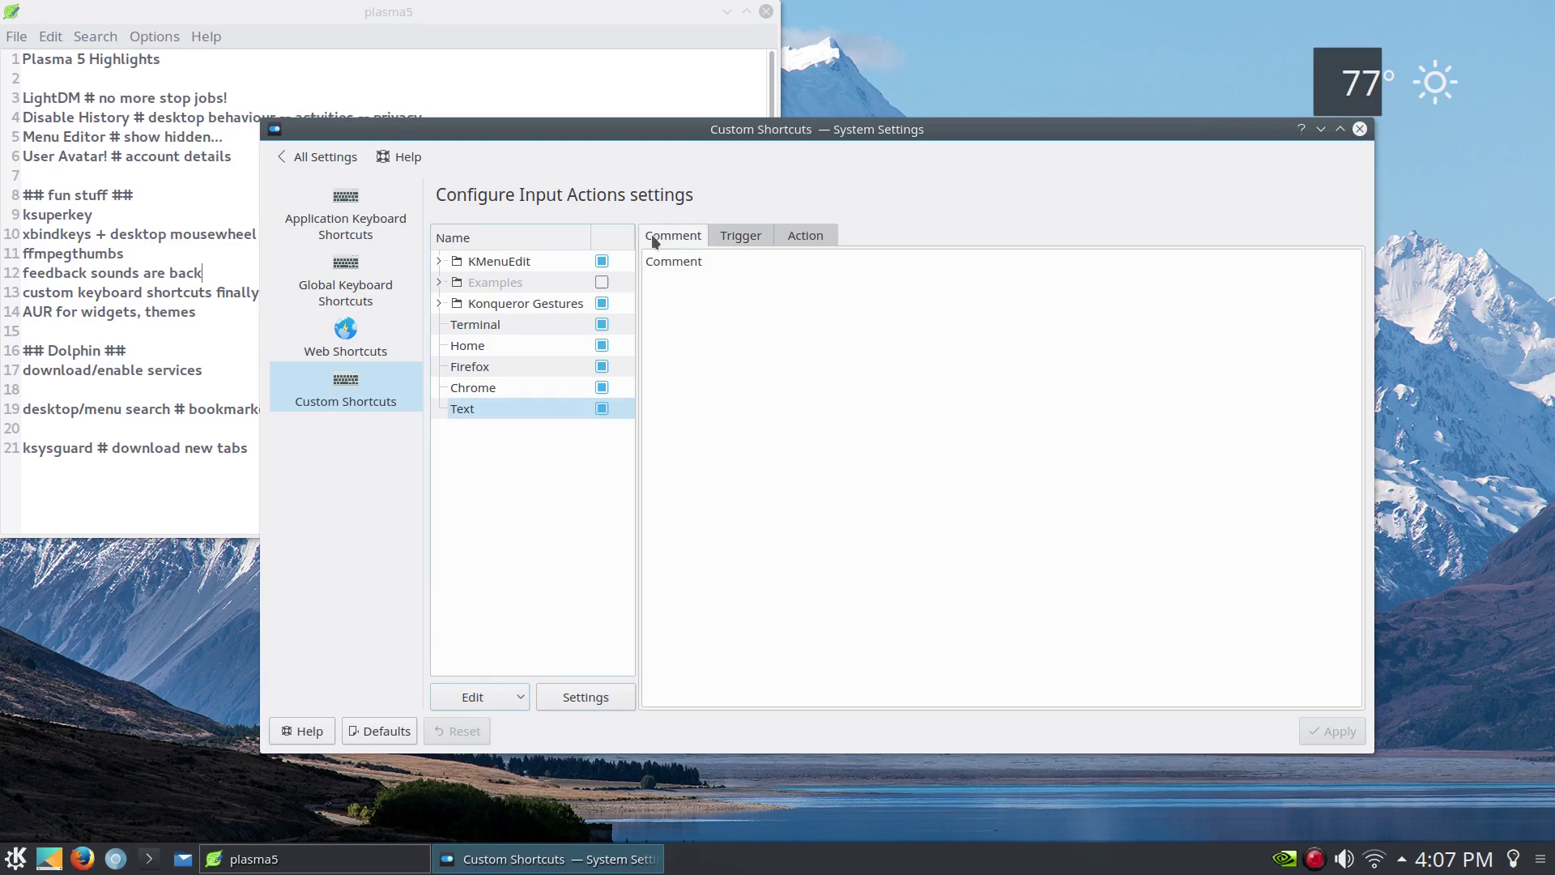
click(740, 234)
click(788, 235)
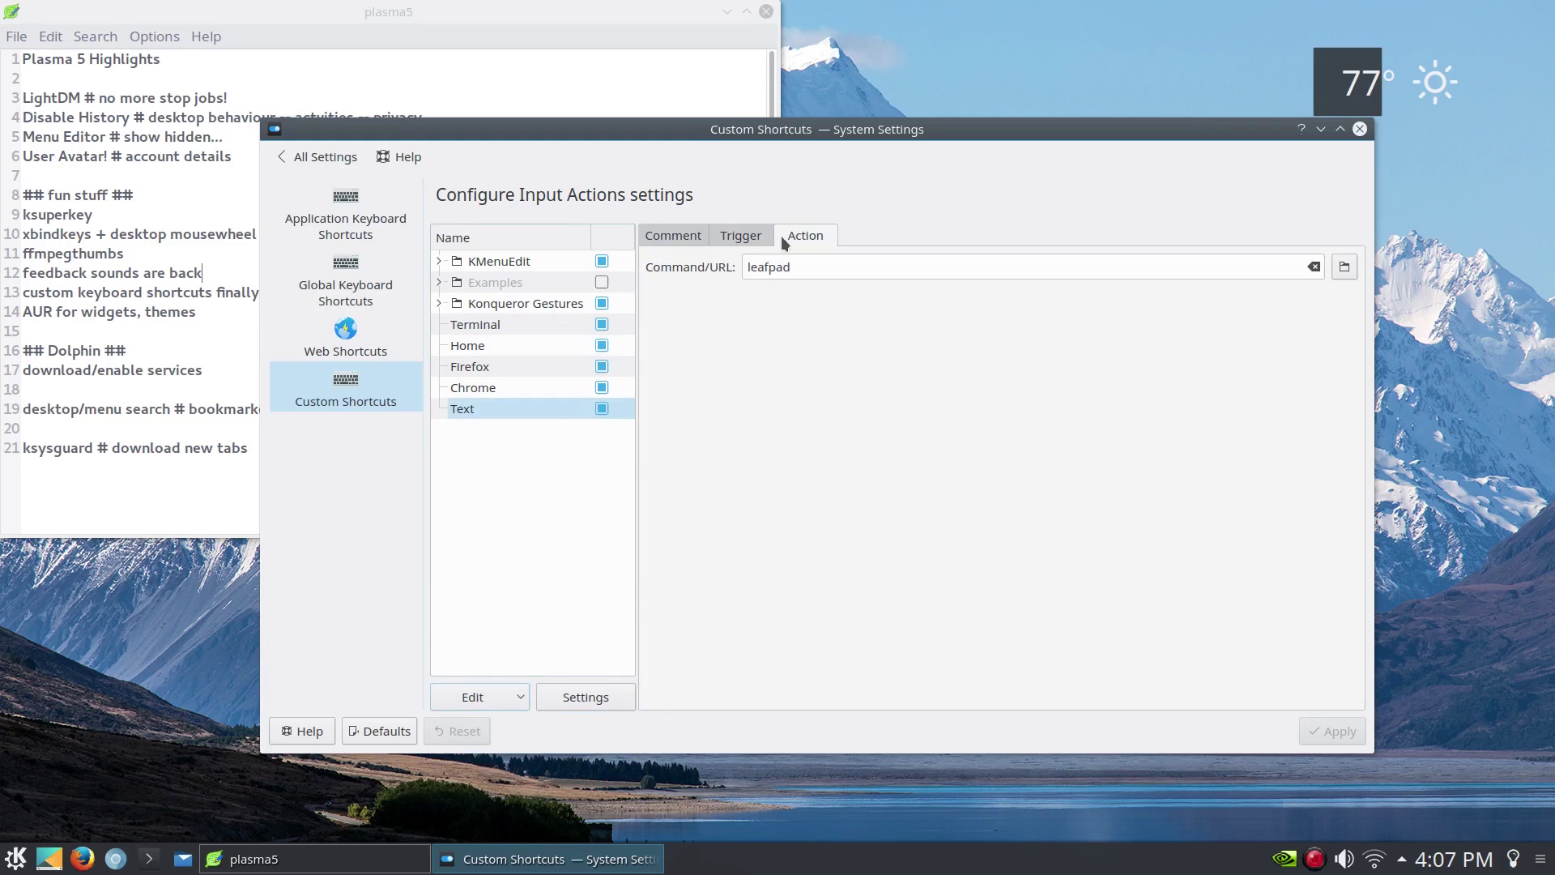
click(746, 238)
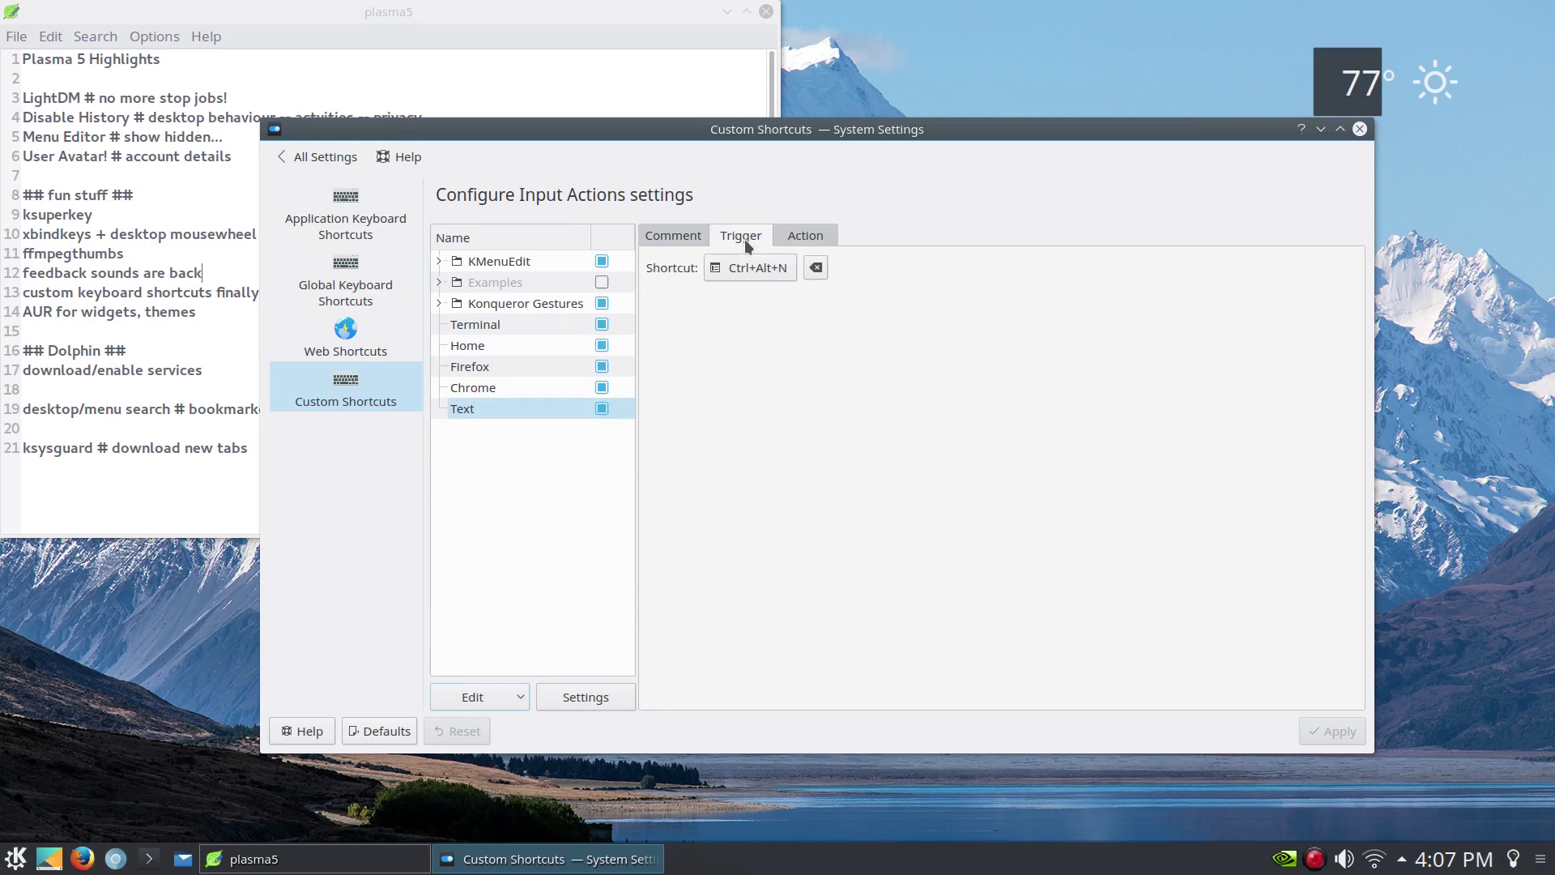
click(1361, 130)
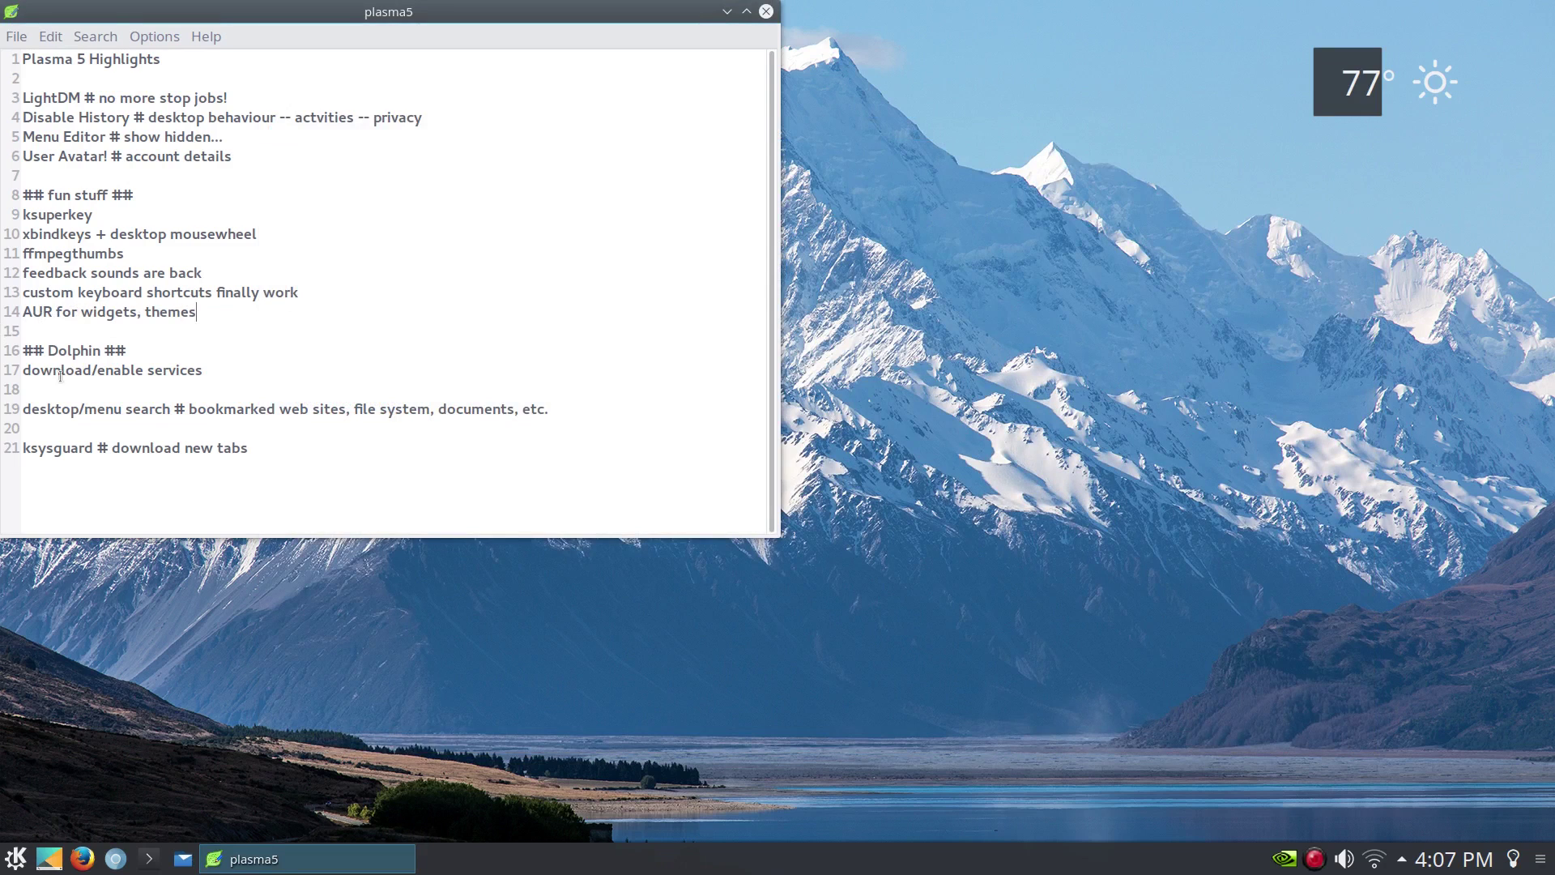
click(183, 857)
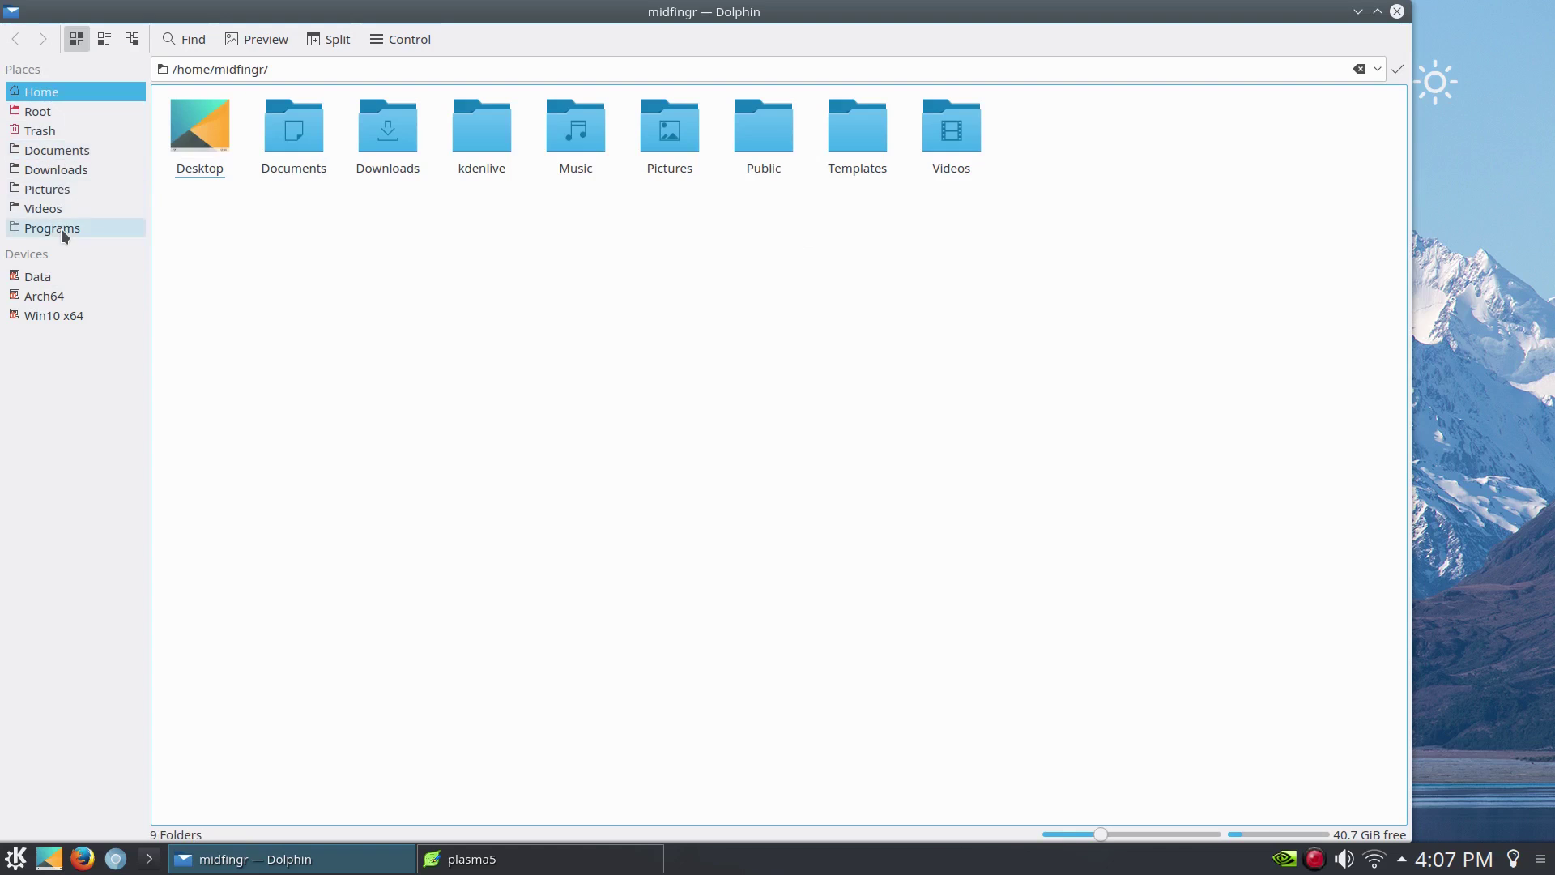
right_click(406, 335)
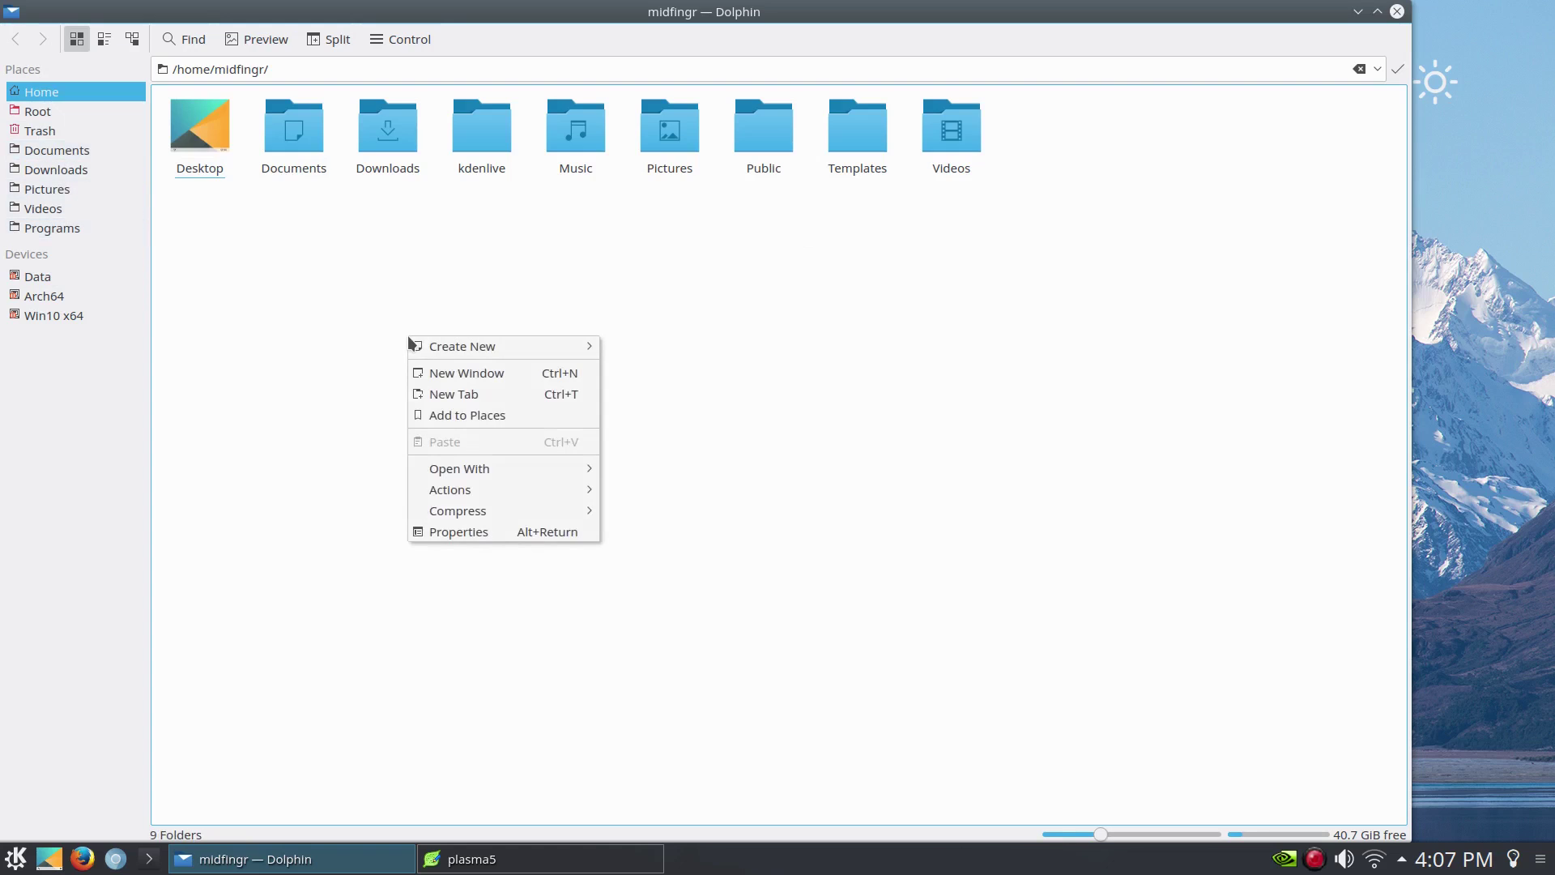
click(329, 311)
right_click(292, 155)
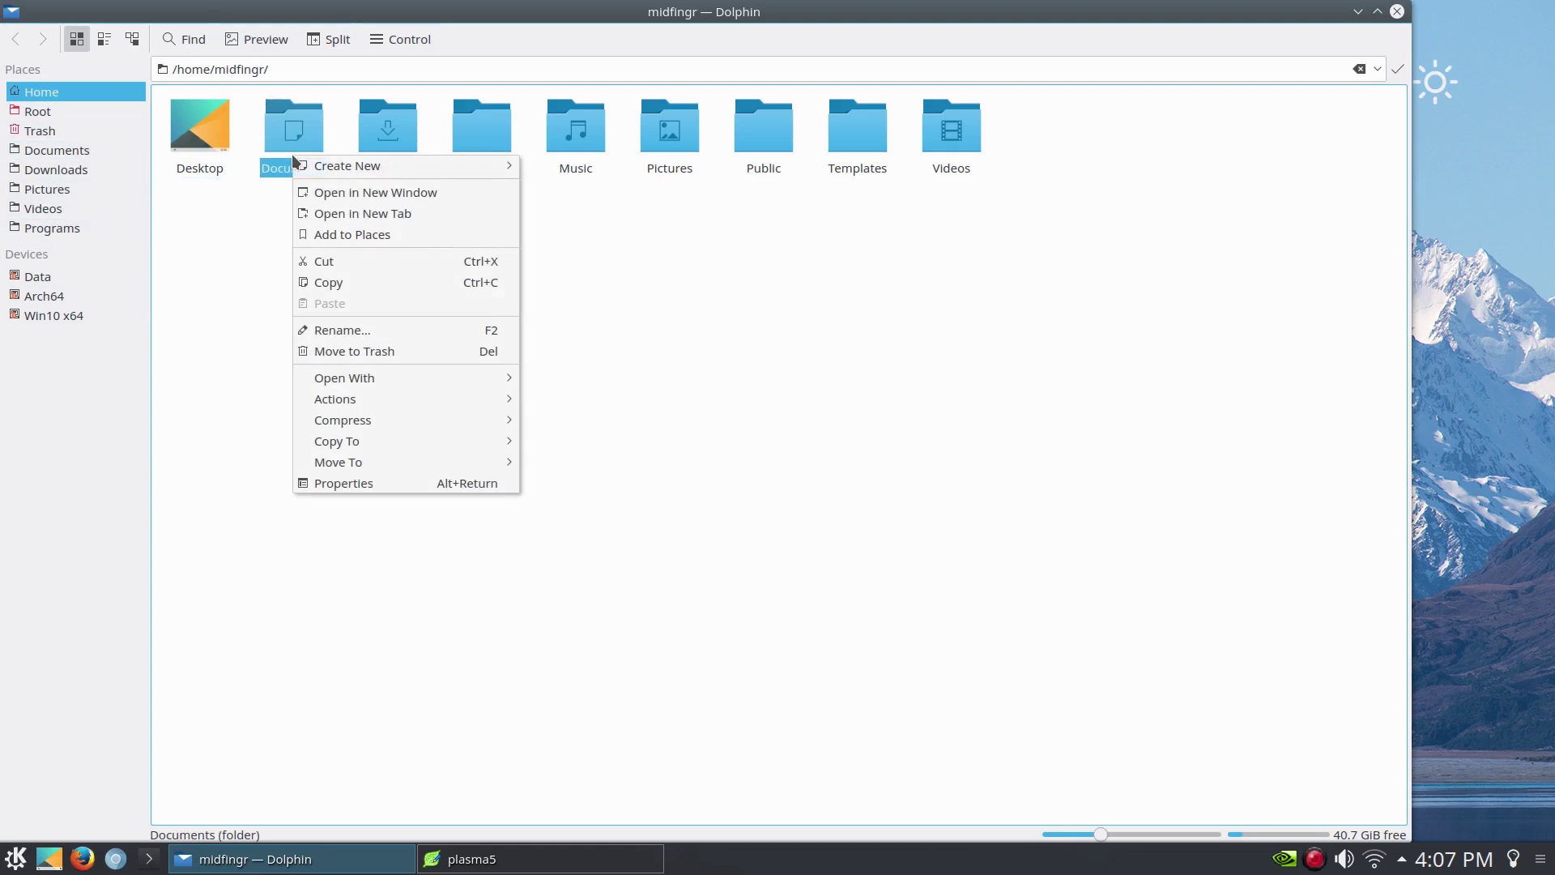
click(243, 275)
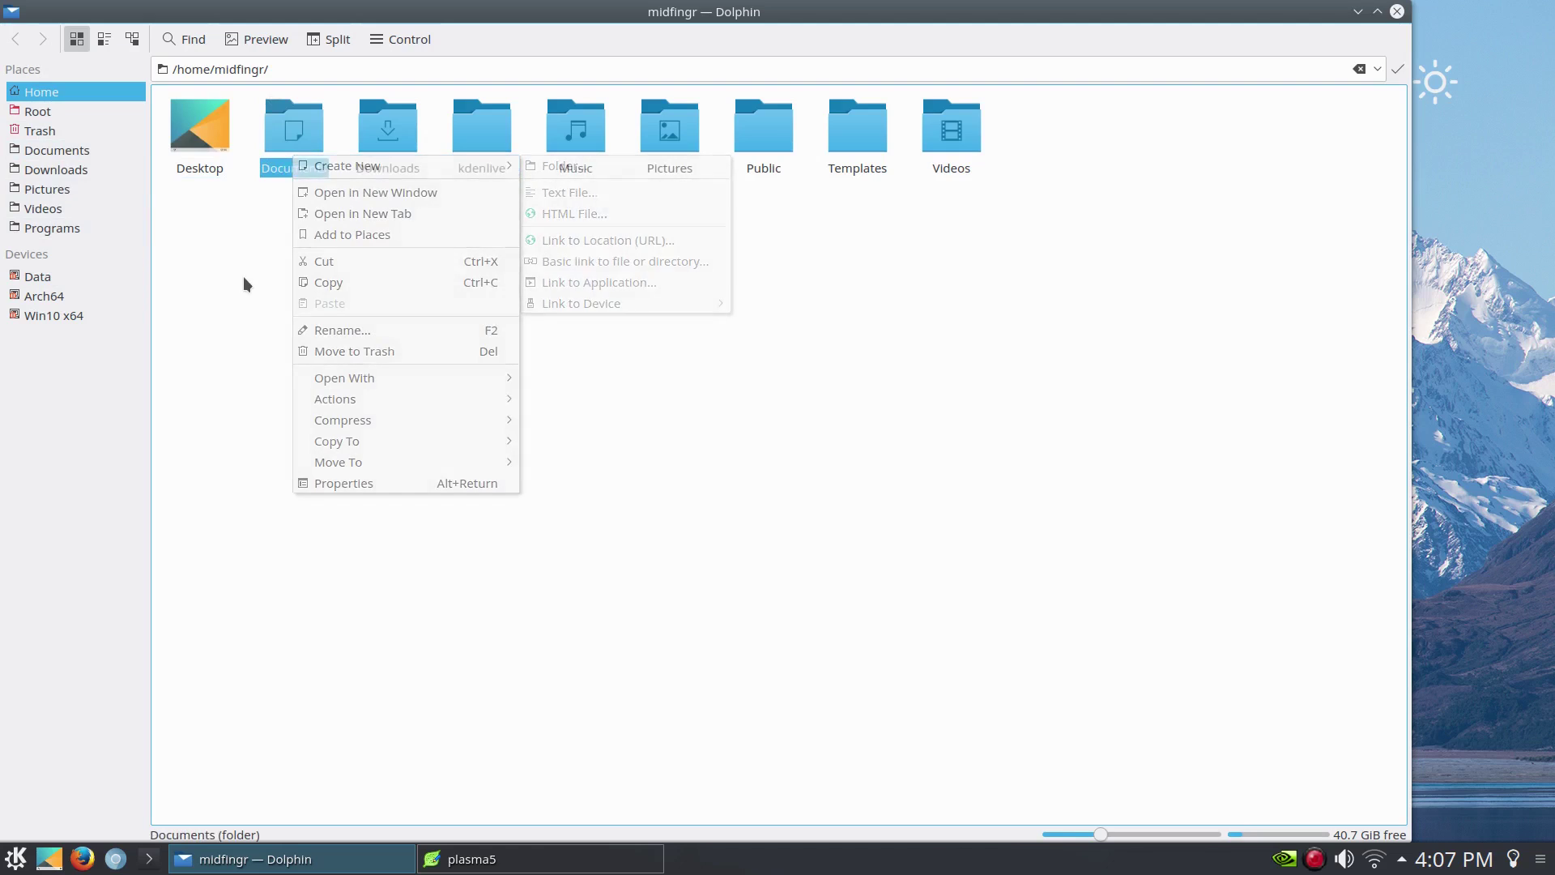
click(77, 234)
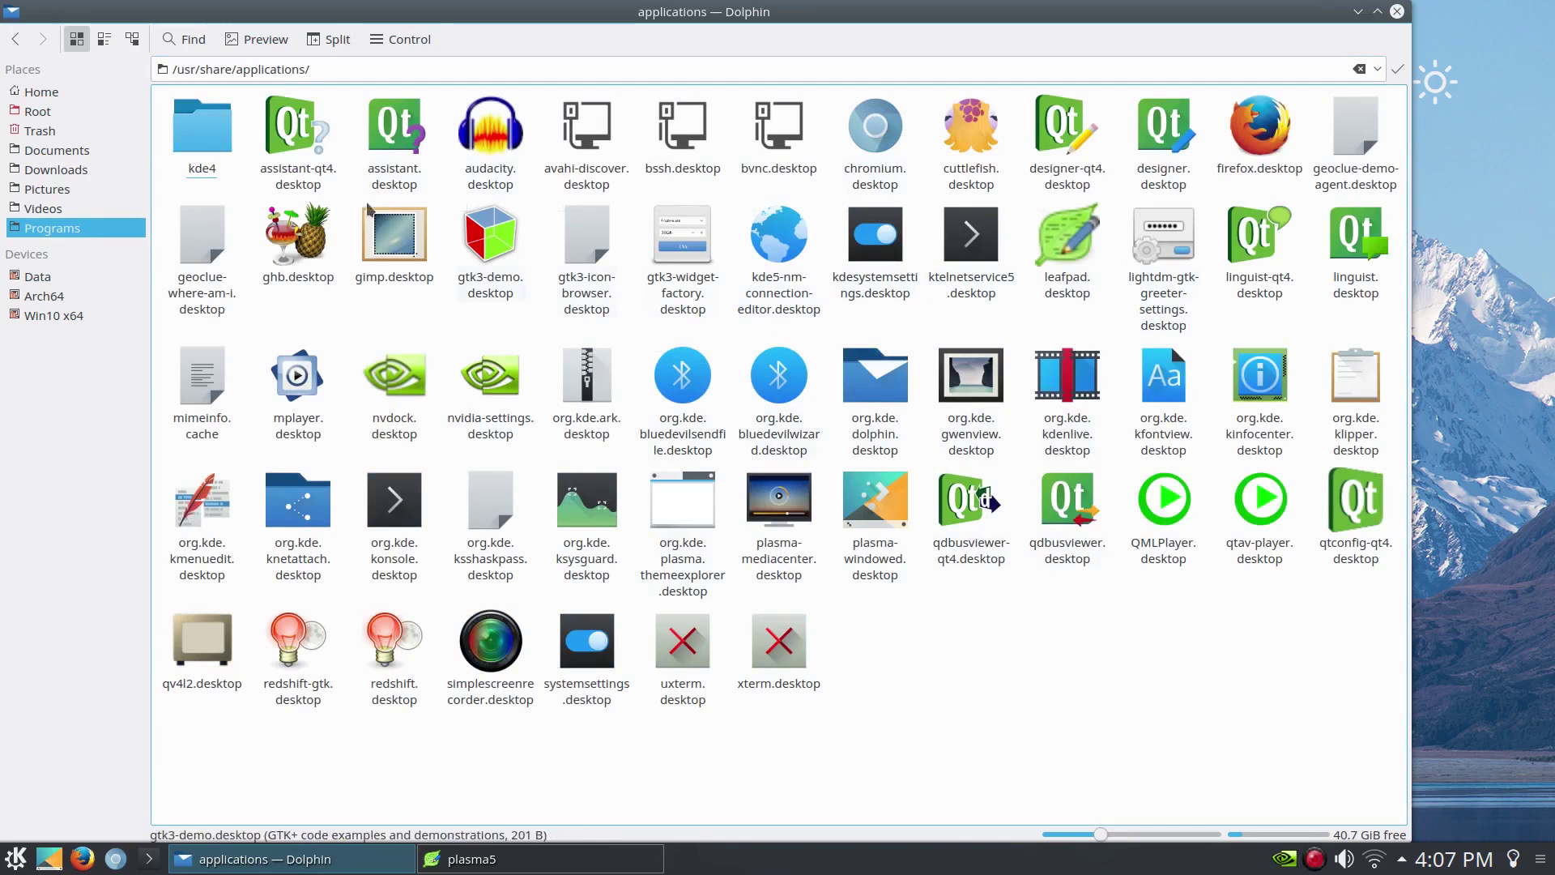
click(202, 134)
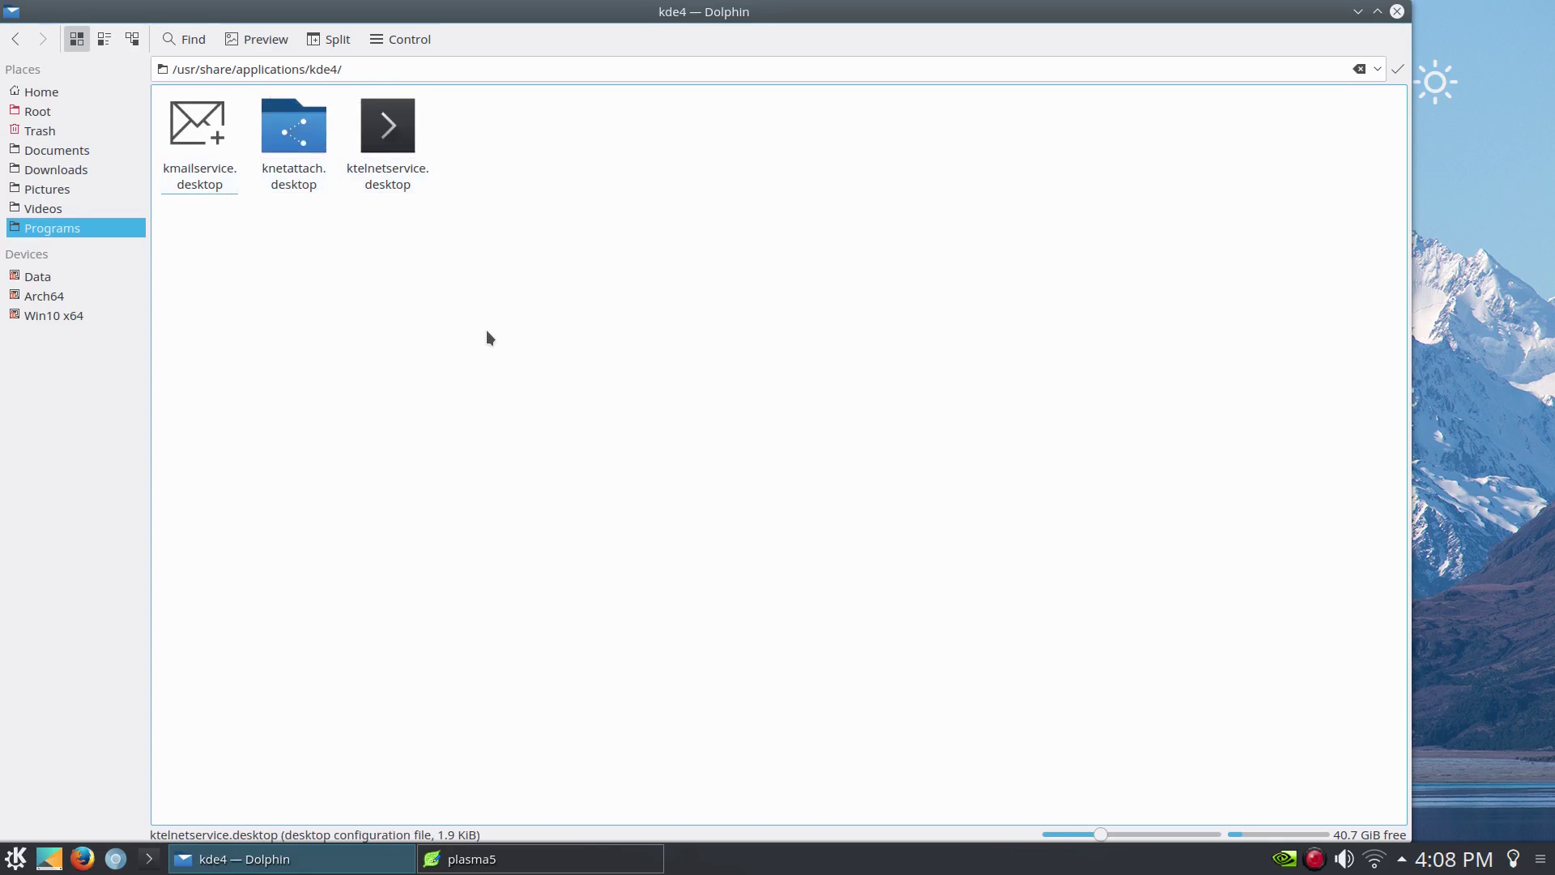
key(BackSpace)
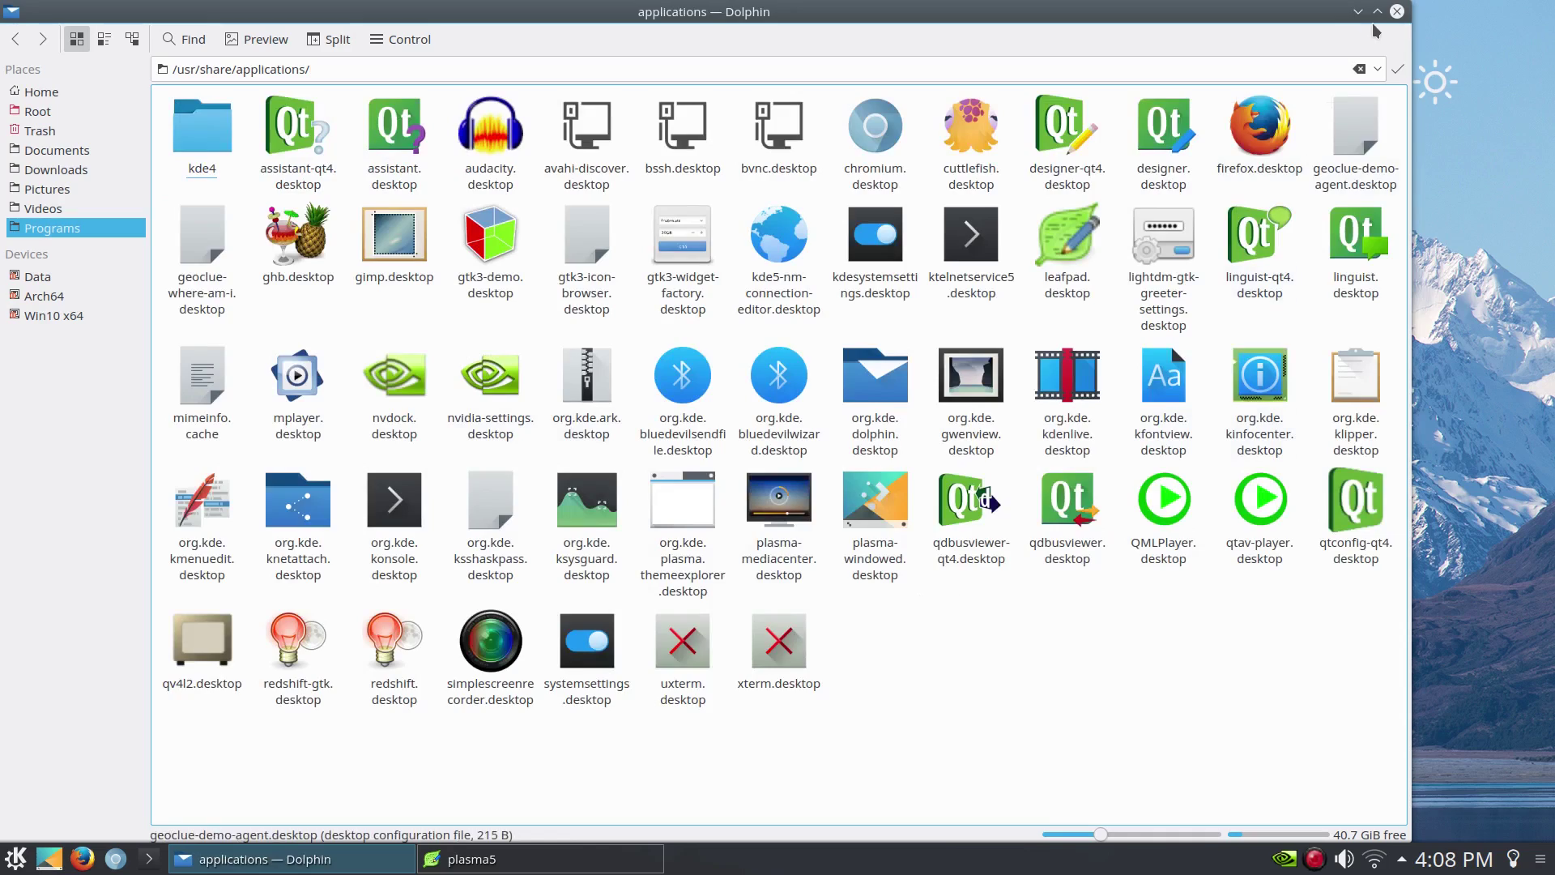
click(1397, 11)
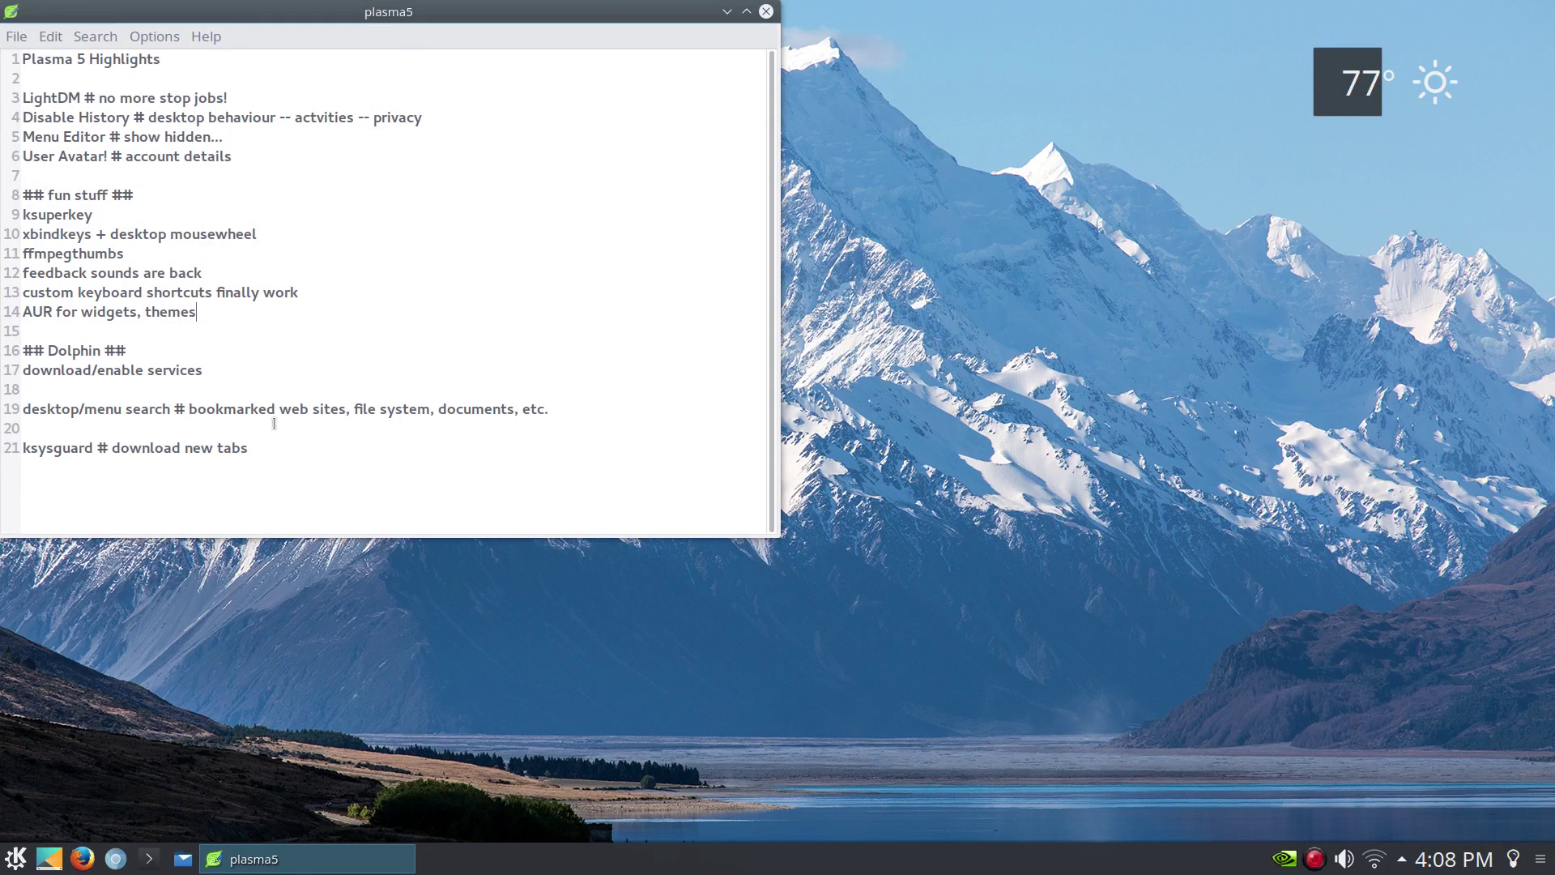
Search Kickoff for the username and open the GitHub bookmark.
key(super)
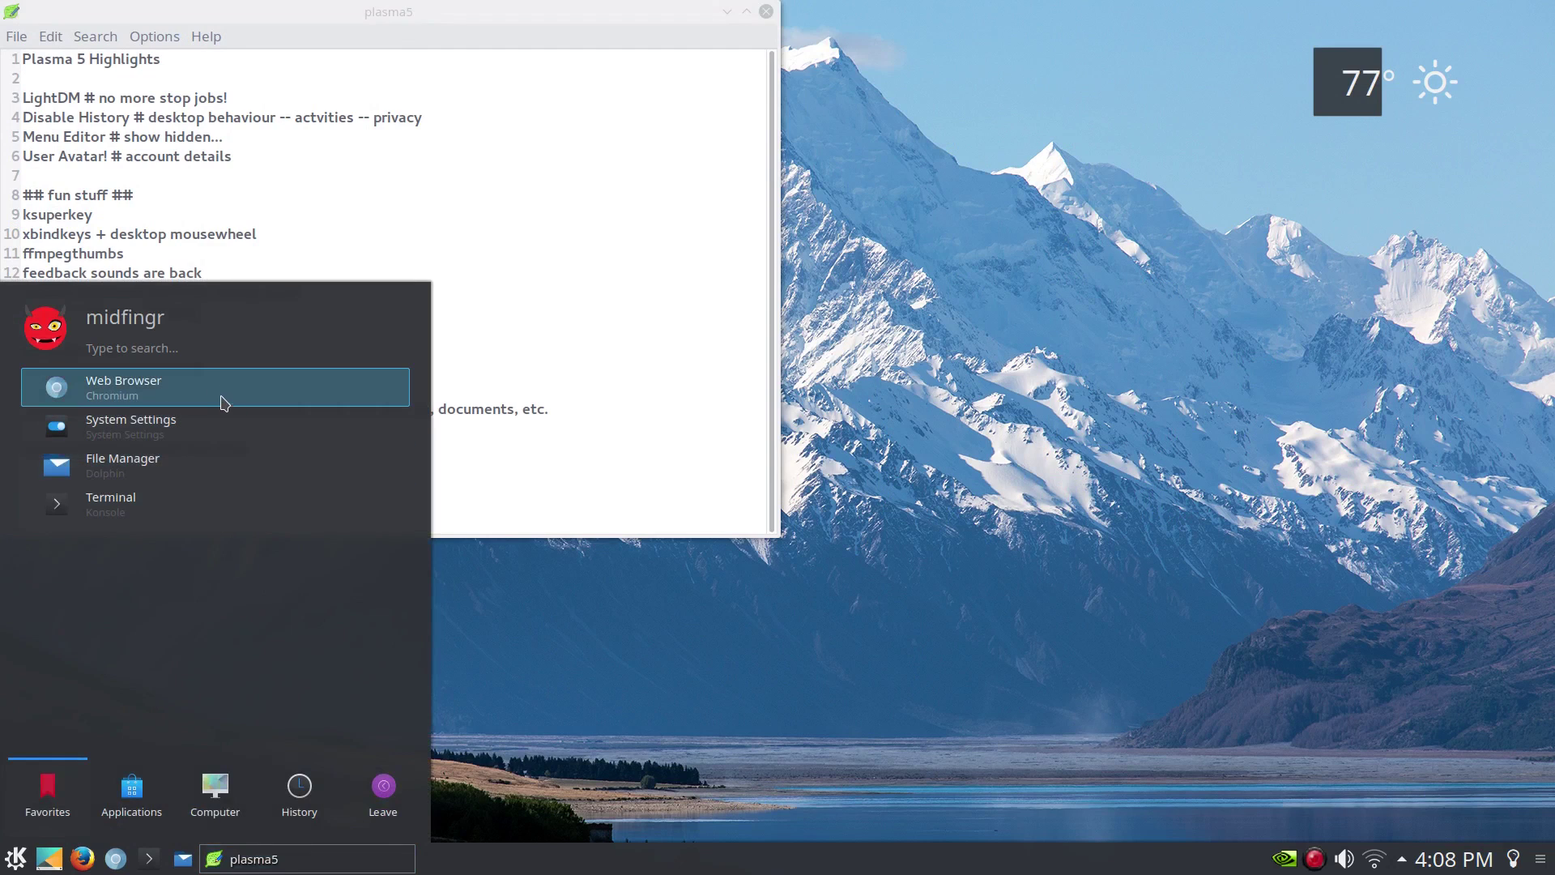
key(super)
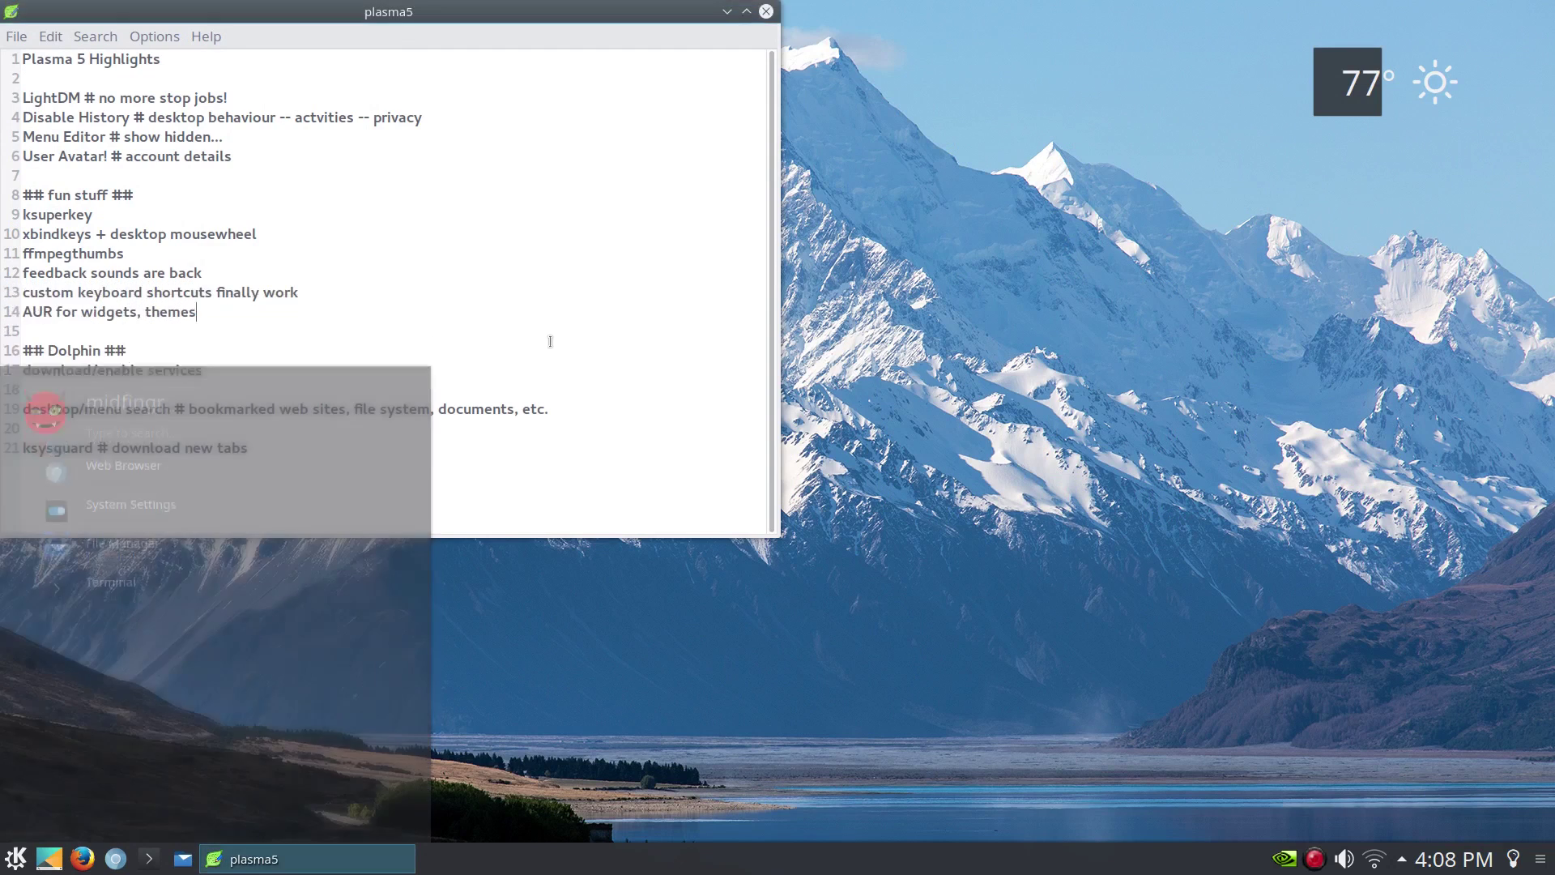
key(super)
text(midf)
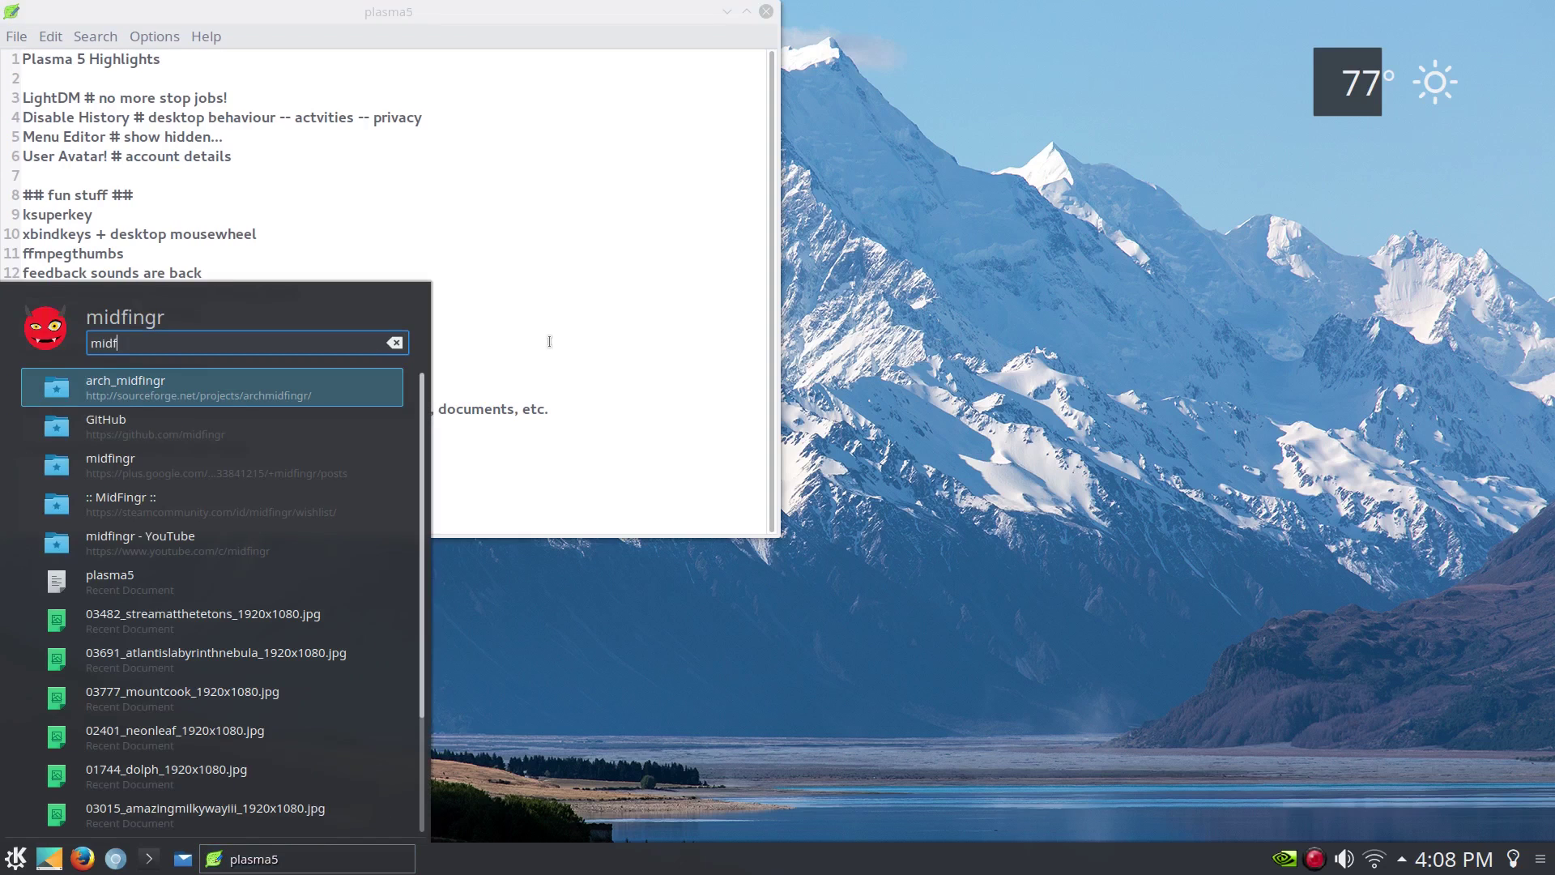
key(Down)
key(Down)
key(Down)
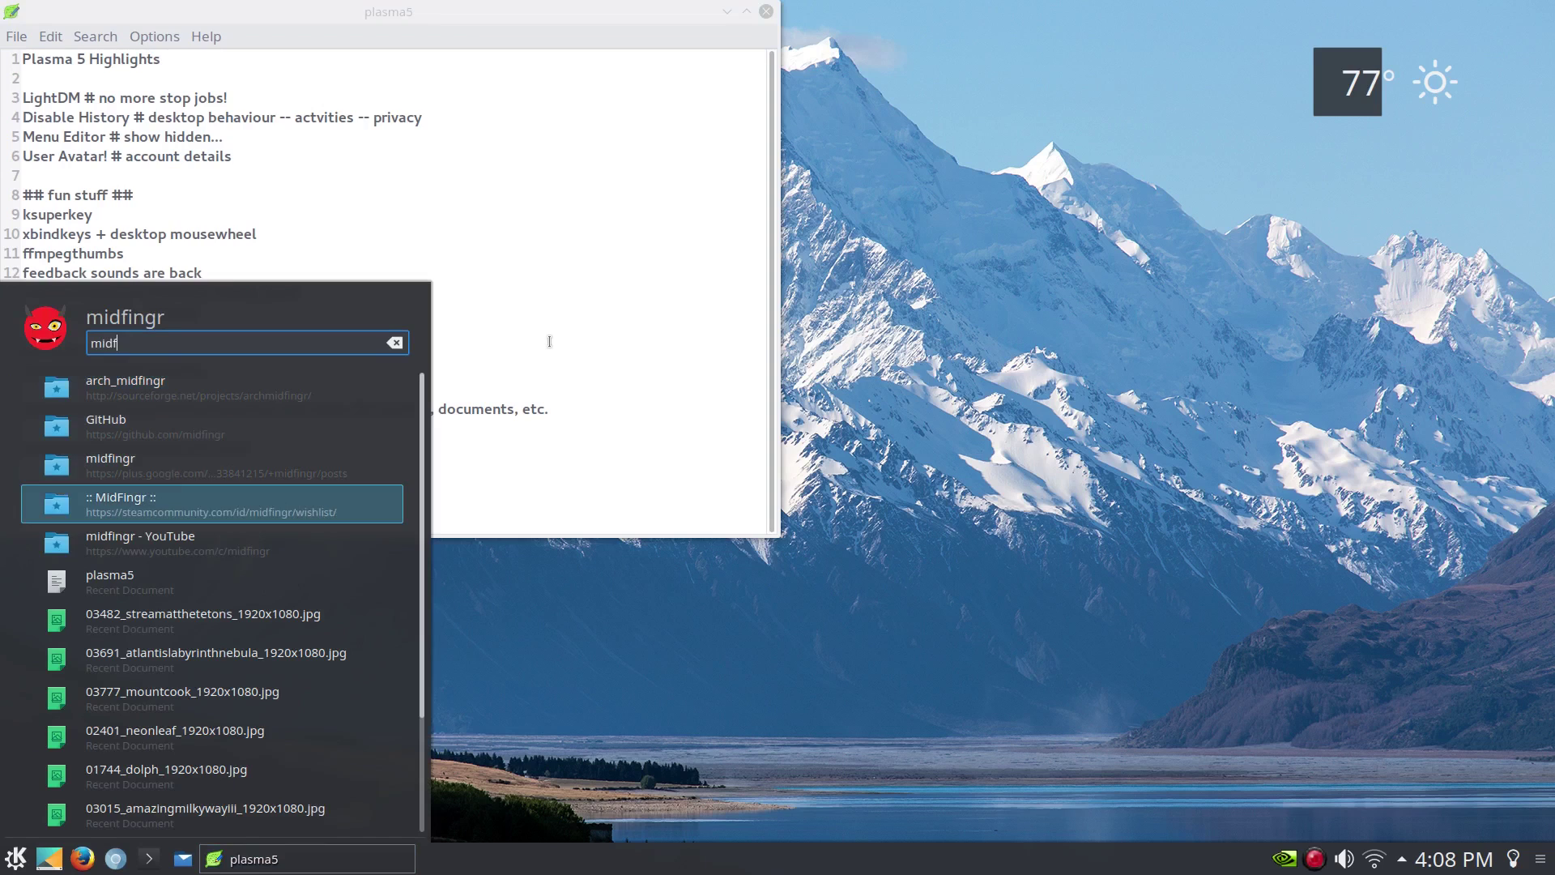
key(Down)
key(Up)
key(Up)
key(Up)
key(Up)
key(Down)
key(Up)
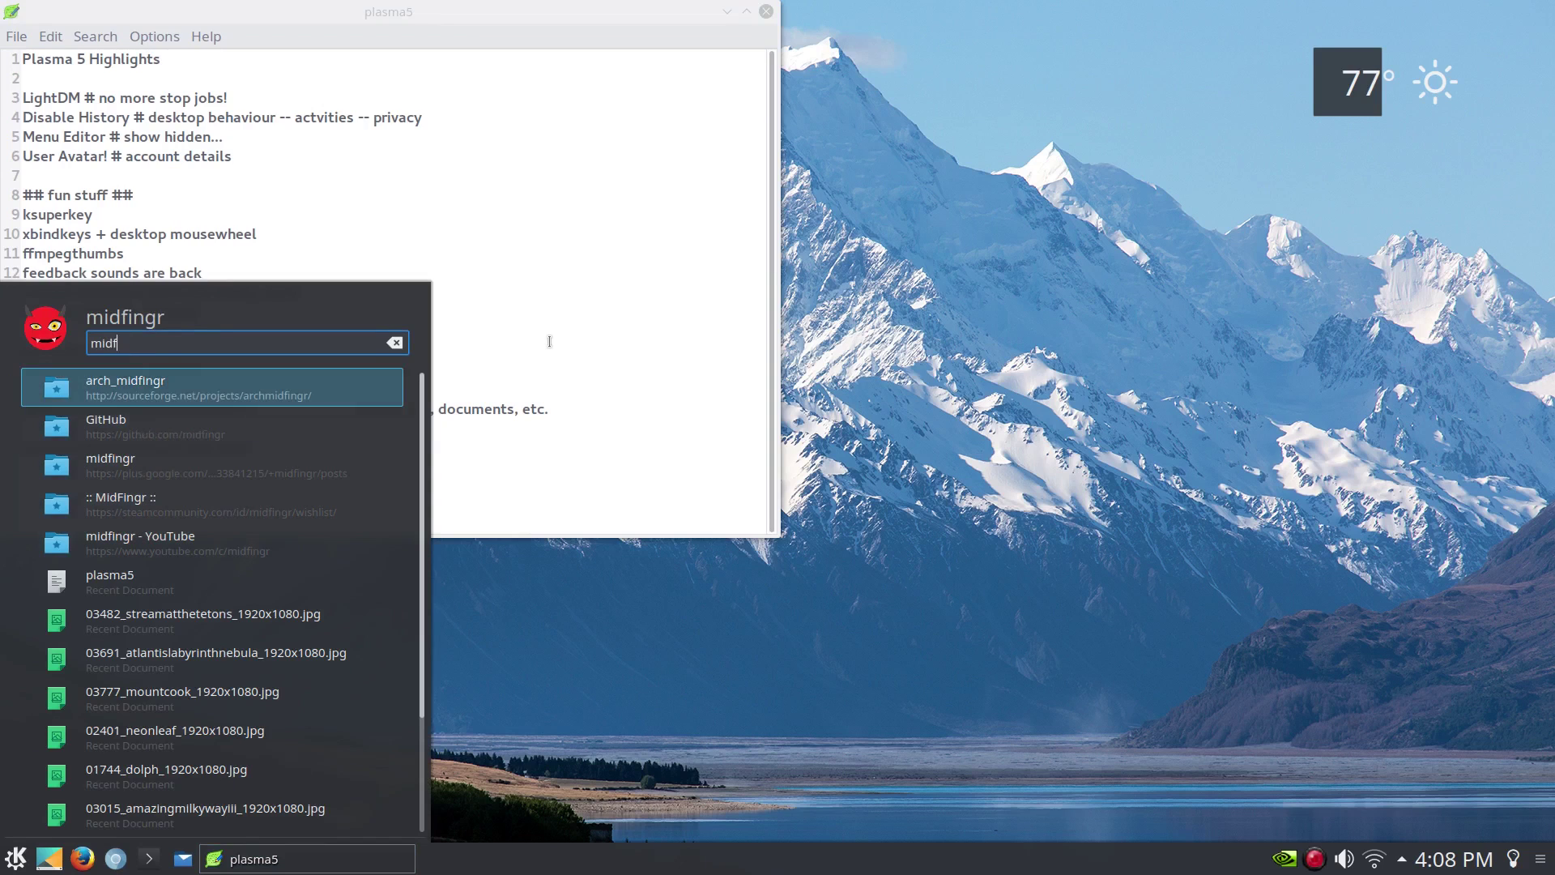
key(Down)
key(Return)
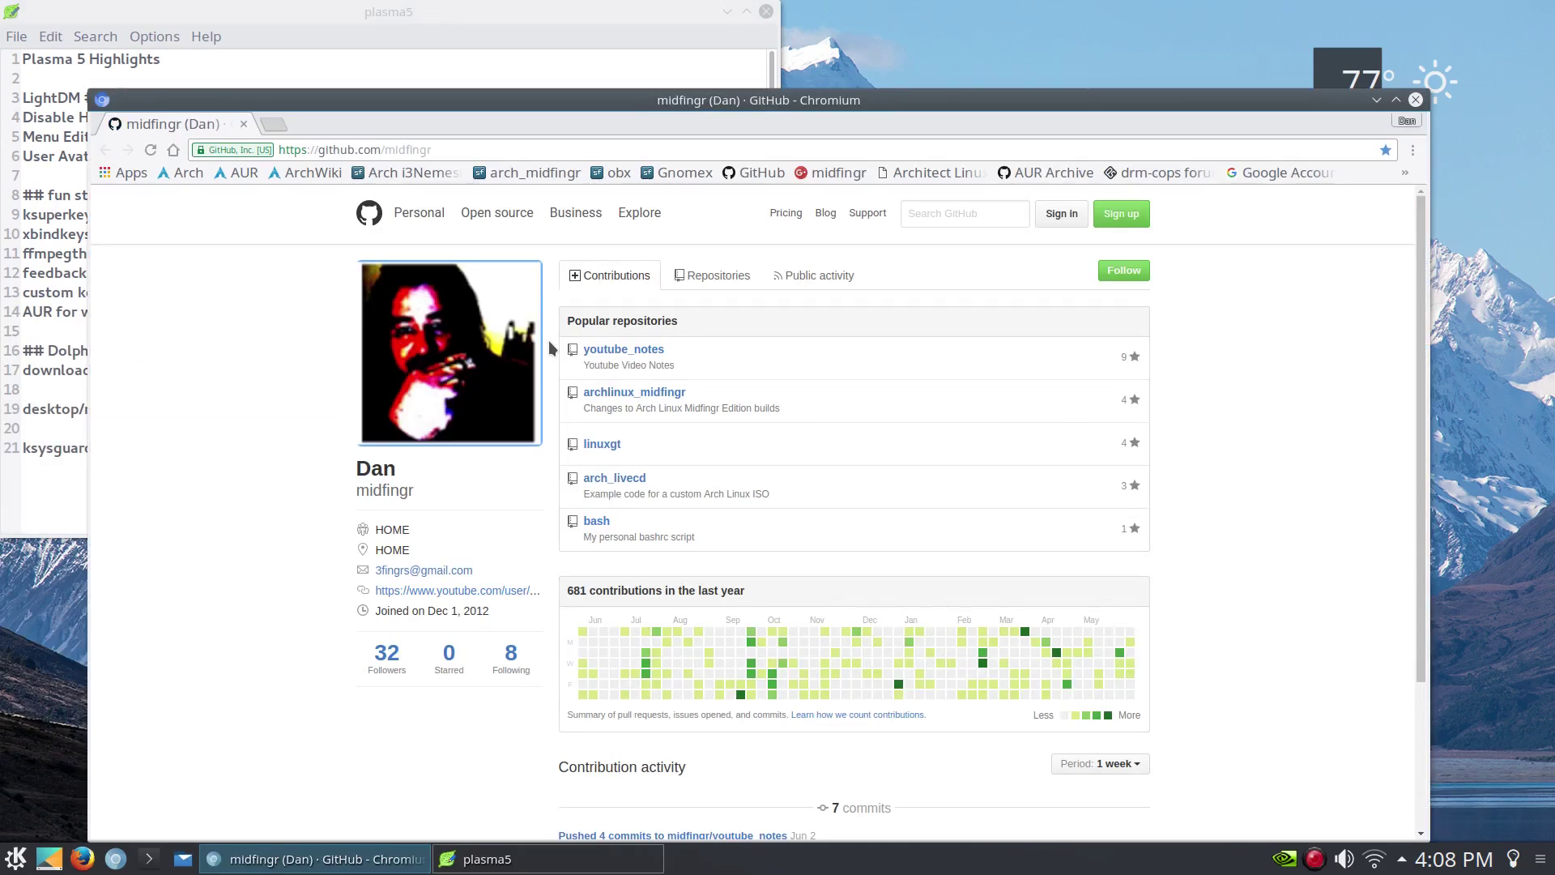
Close GitHub, minimize the notes, then open and close the SourceForge bookmark via KRunner.
key(ctrl+w)
click(330, 866)
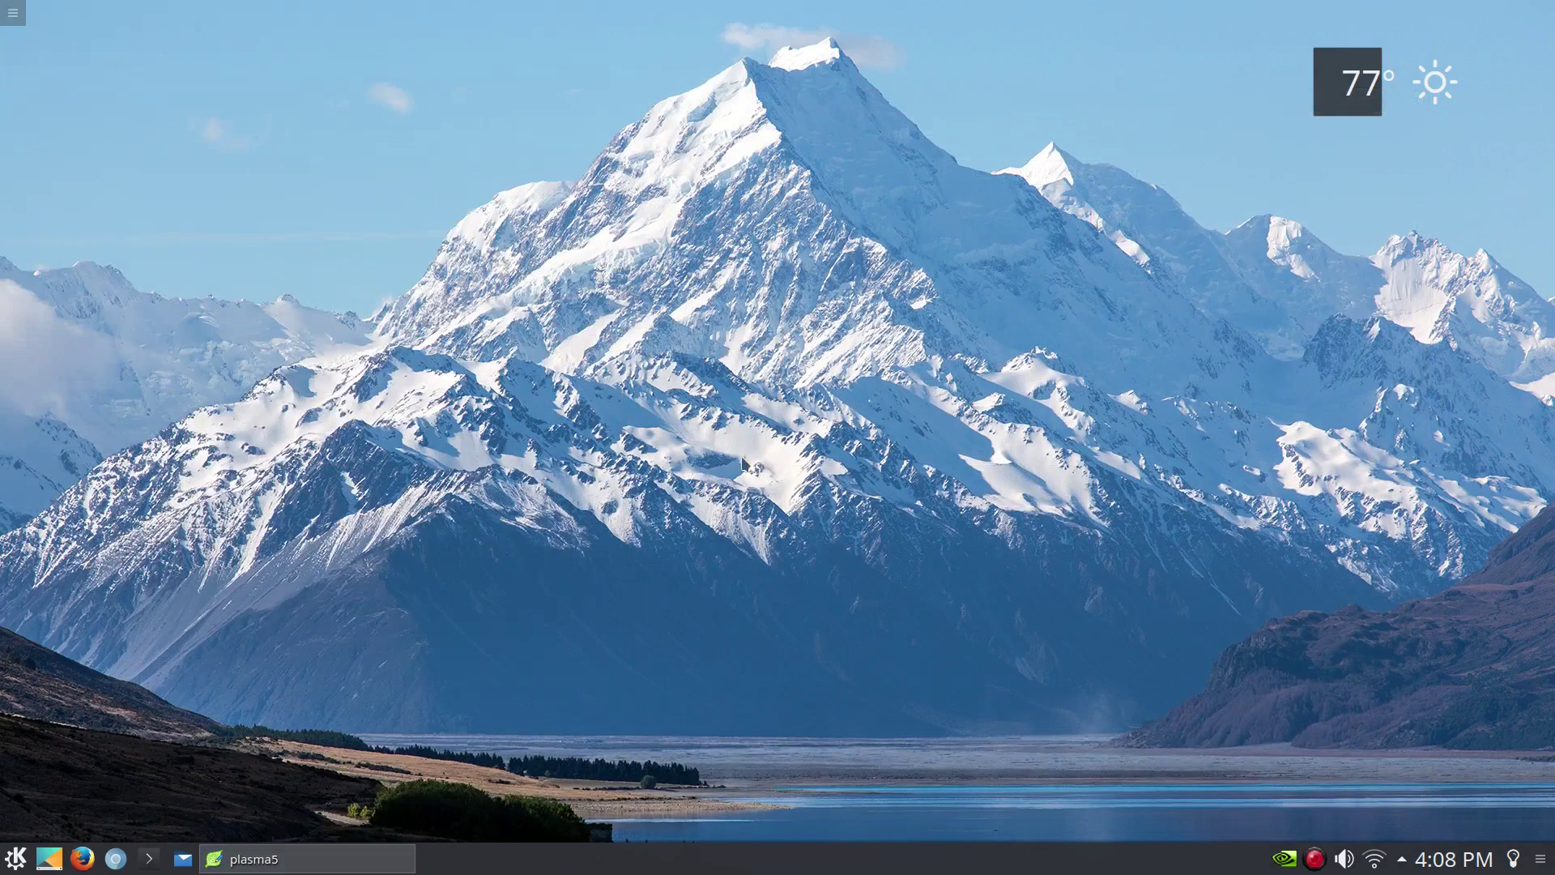
key(alt+space)
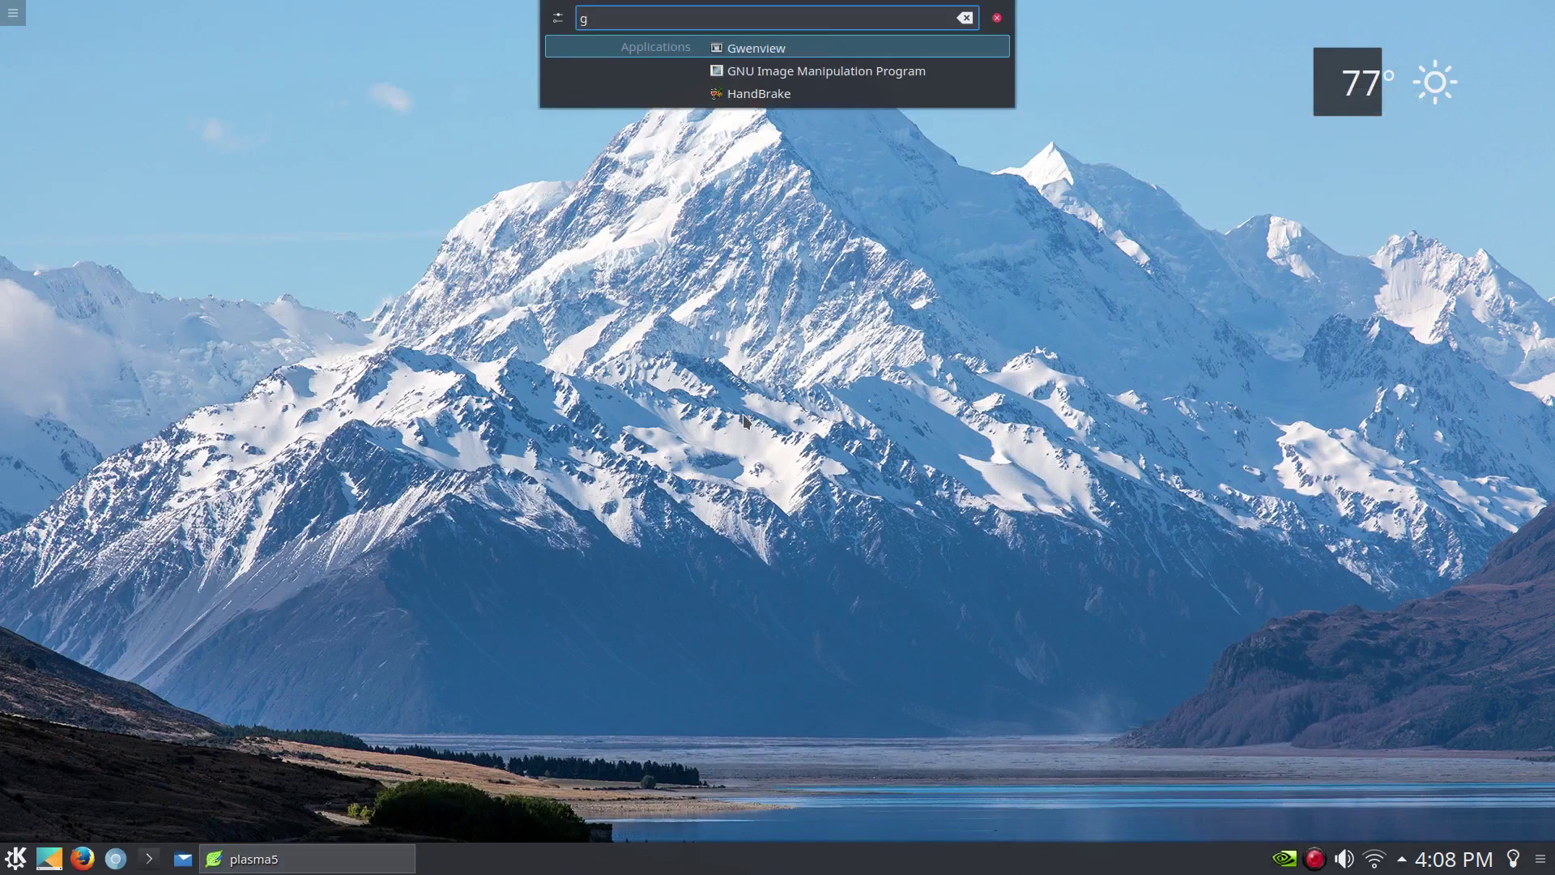
key(BackSpace)
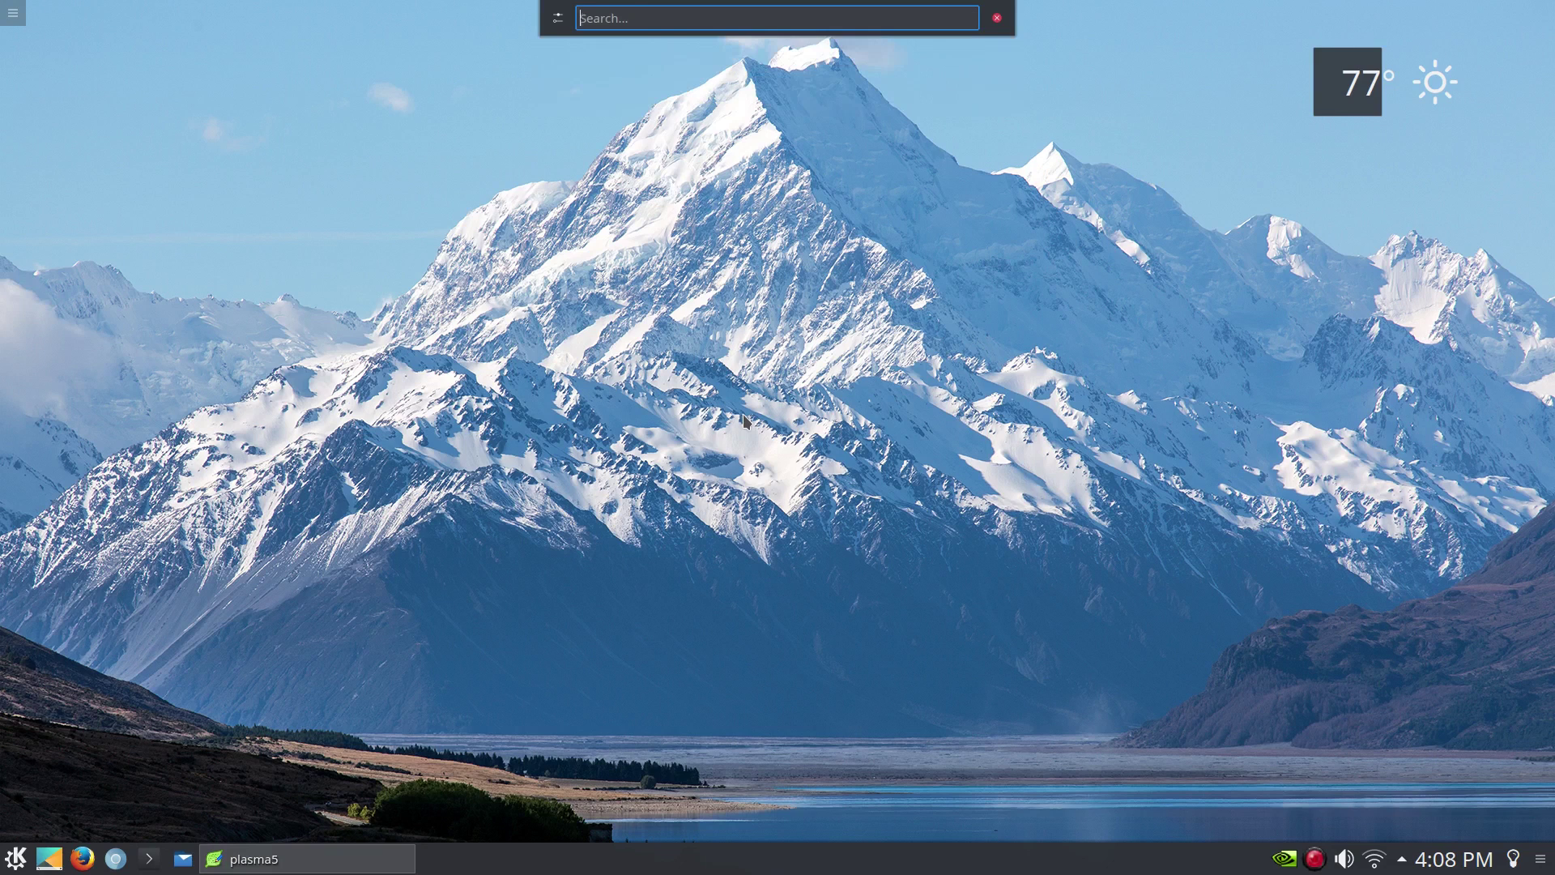
text(midfingr)
key(Down)
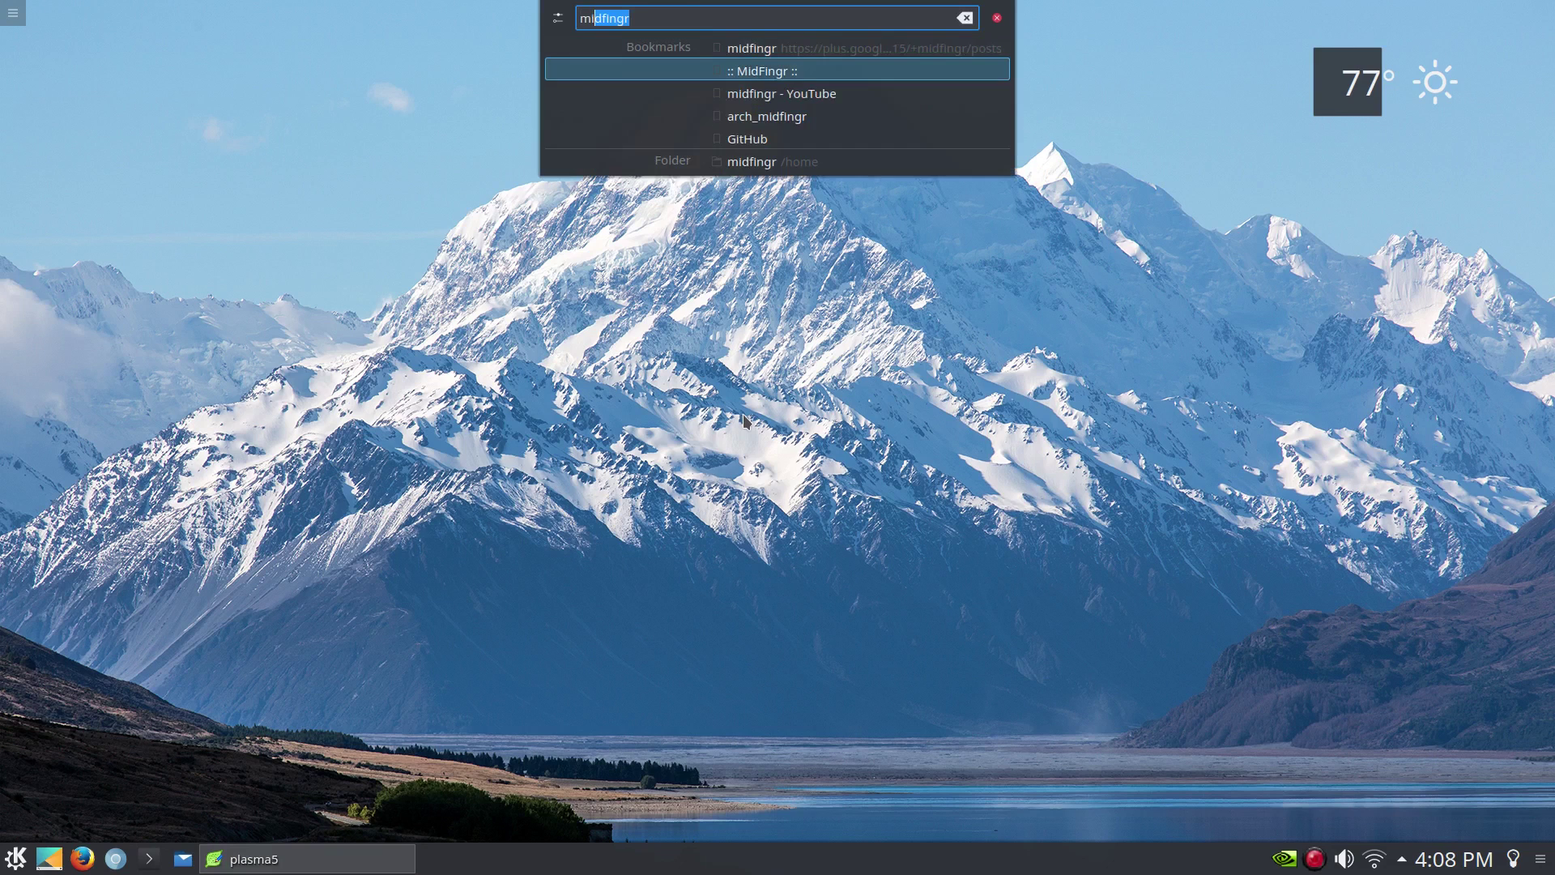
key(Down)
key(Down)
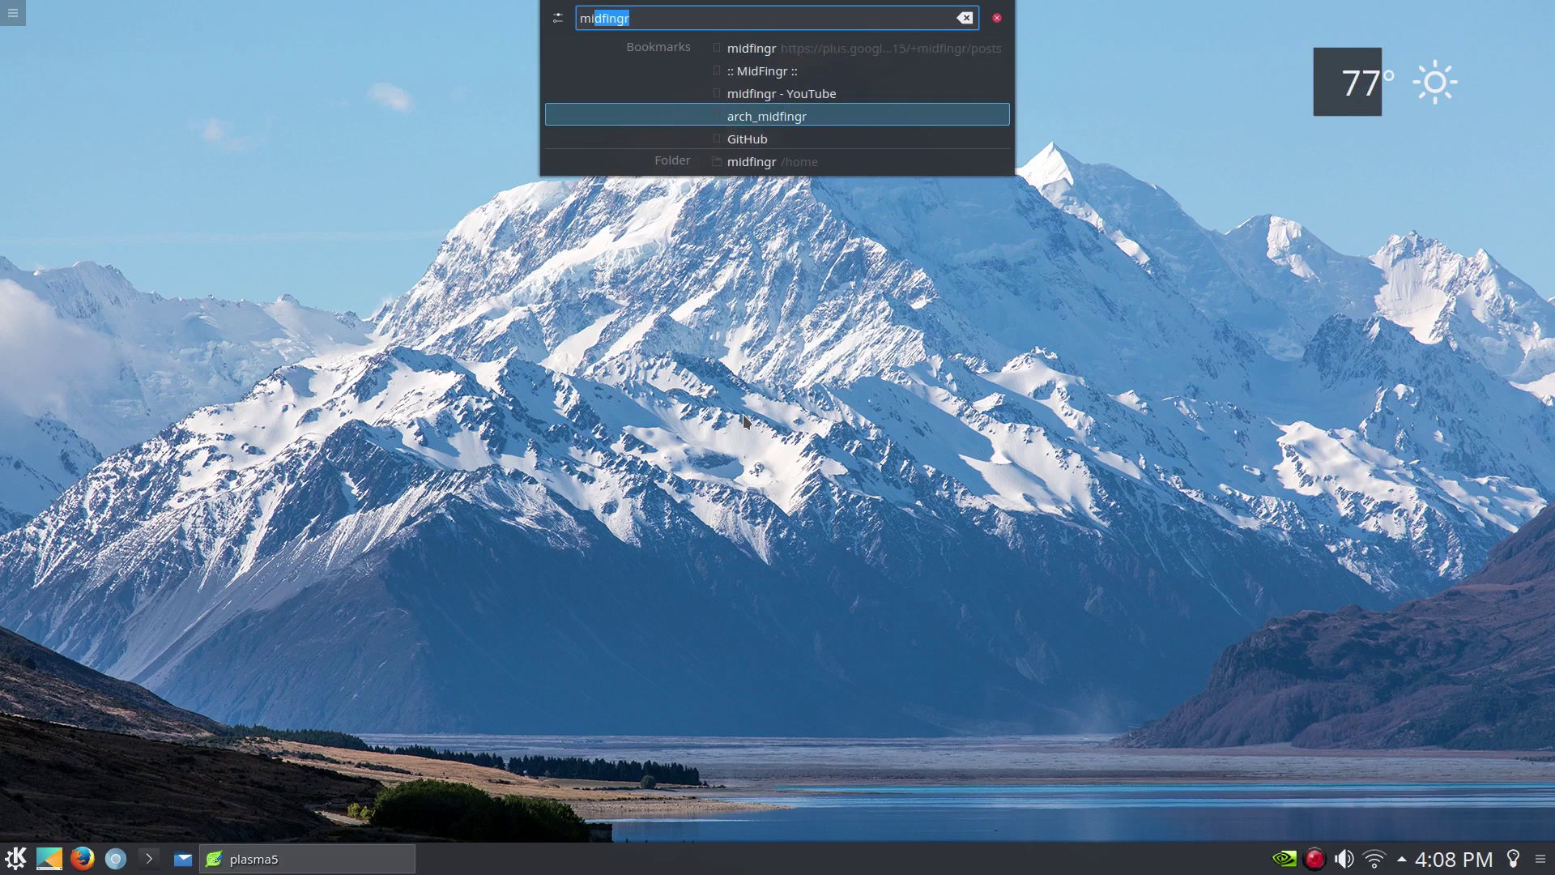
key(Return)
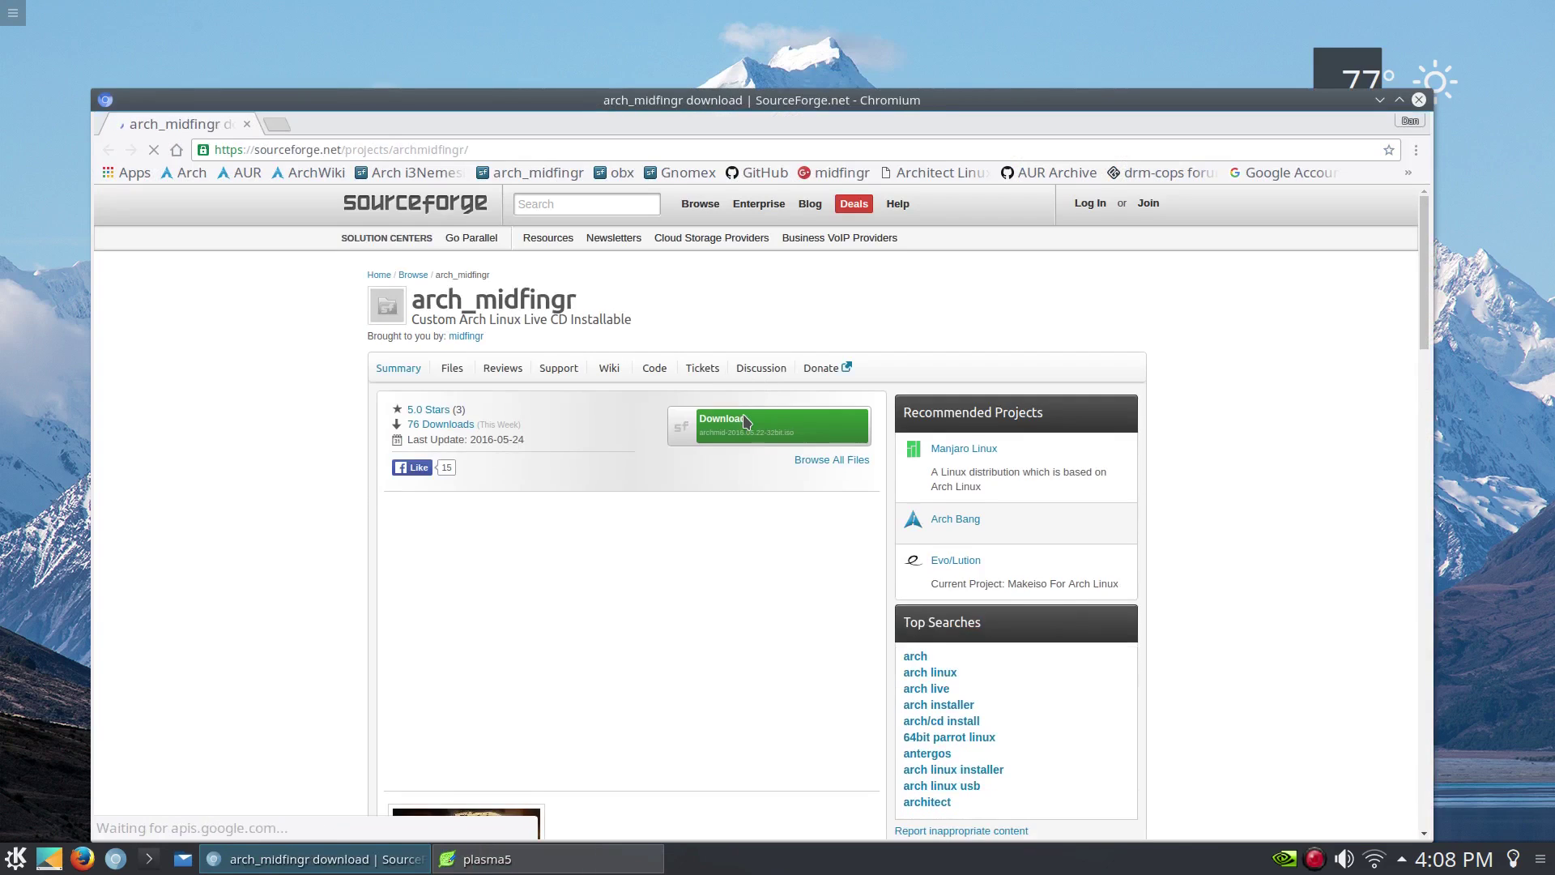
key(ctrl+w)
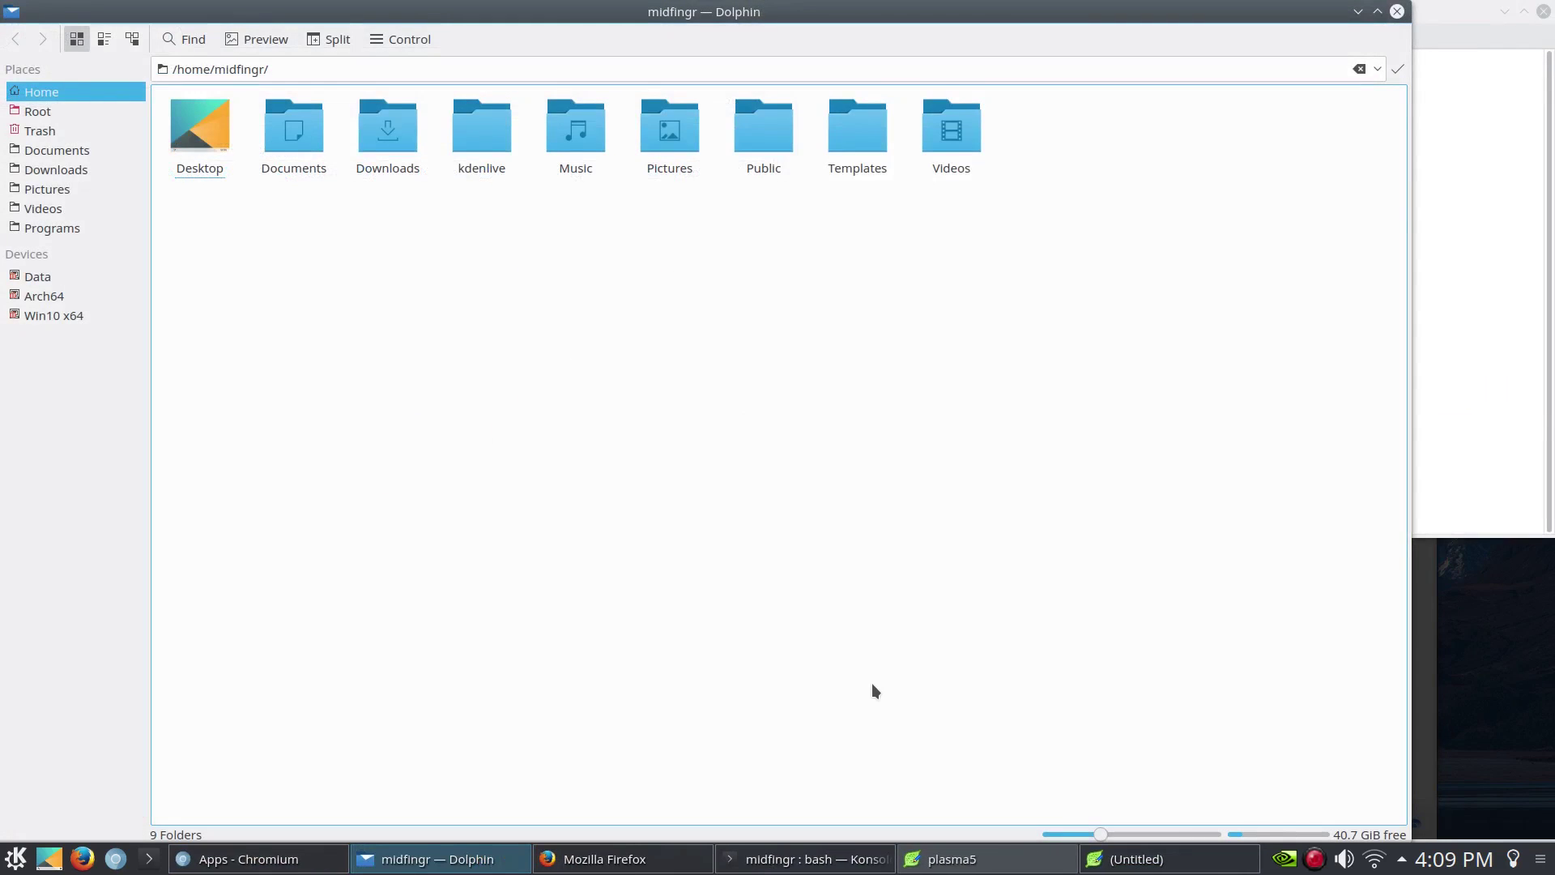
Bring Dolphin to the front from Present Windows and toggle Show Desktop off and on.
mouse_move(1, 1)
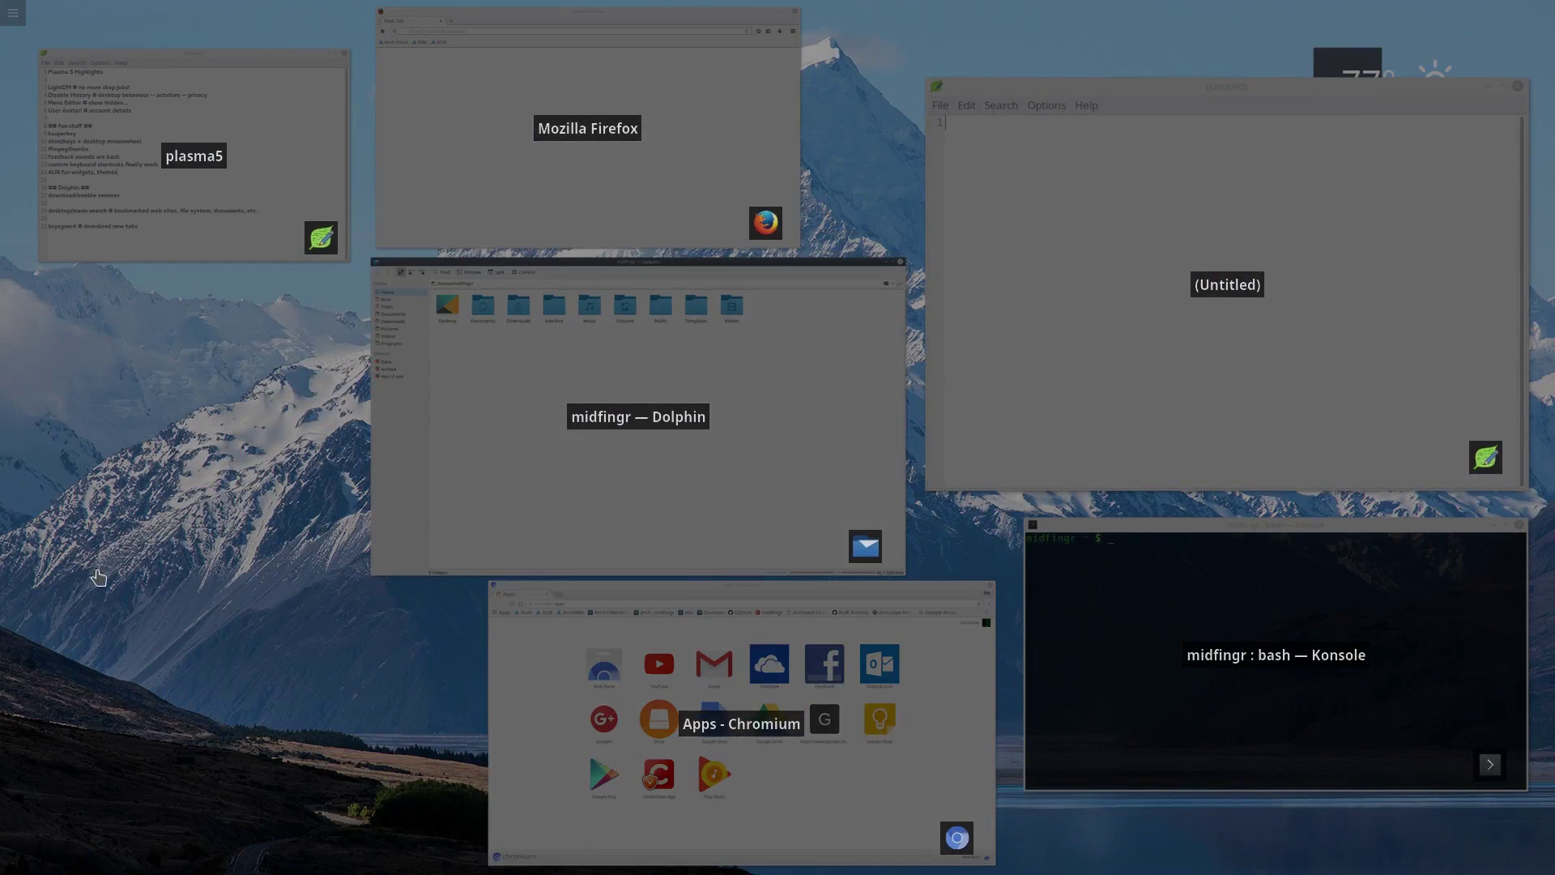
click(654, 513)
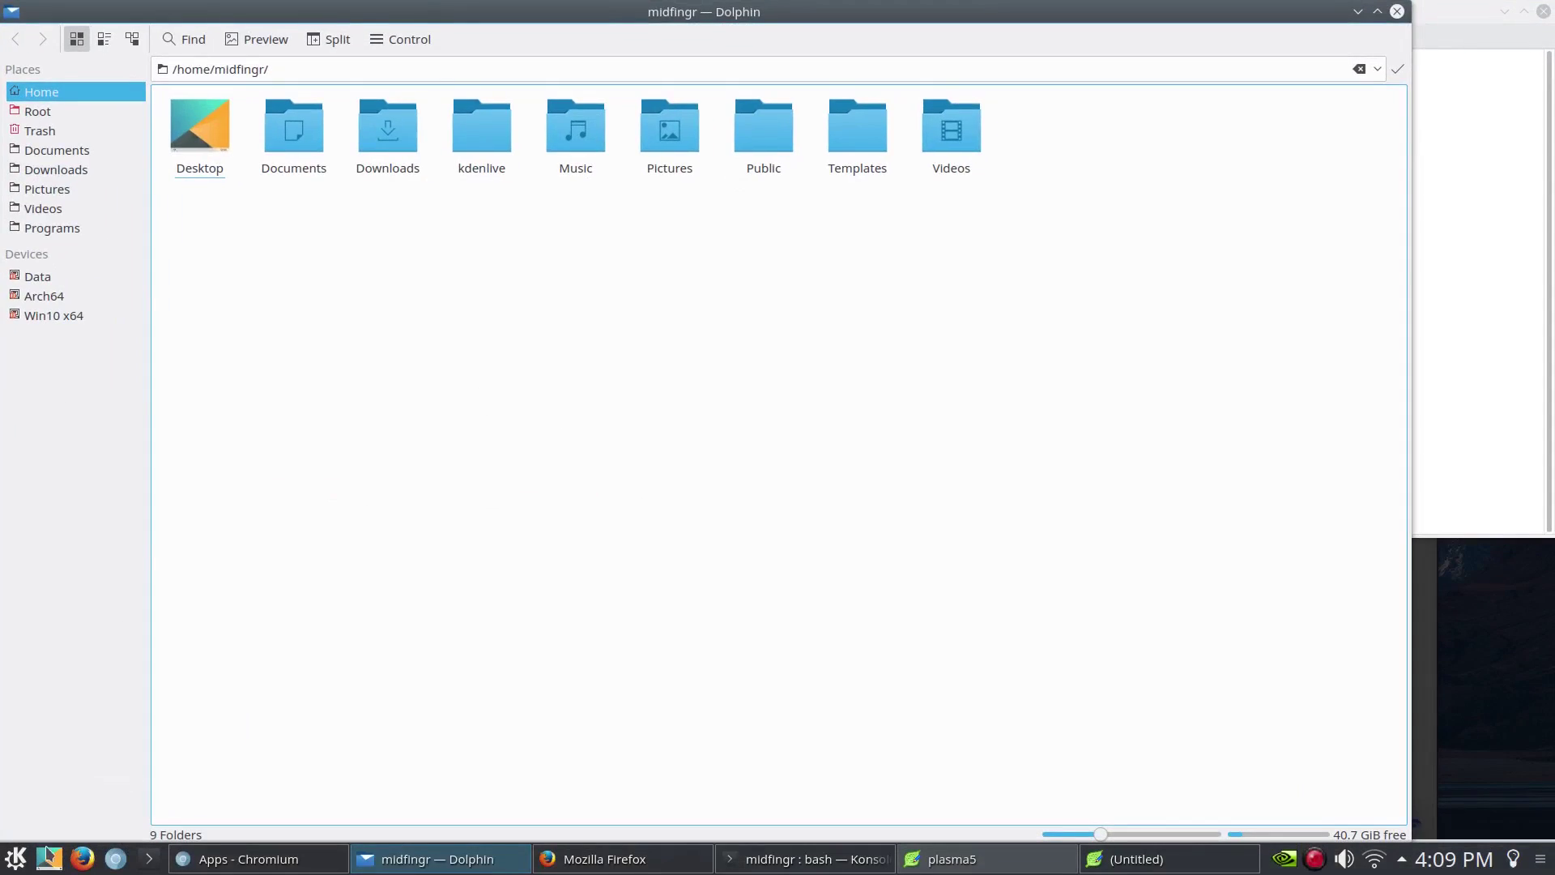
click(49, 863)
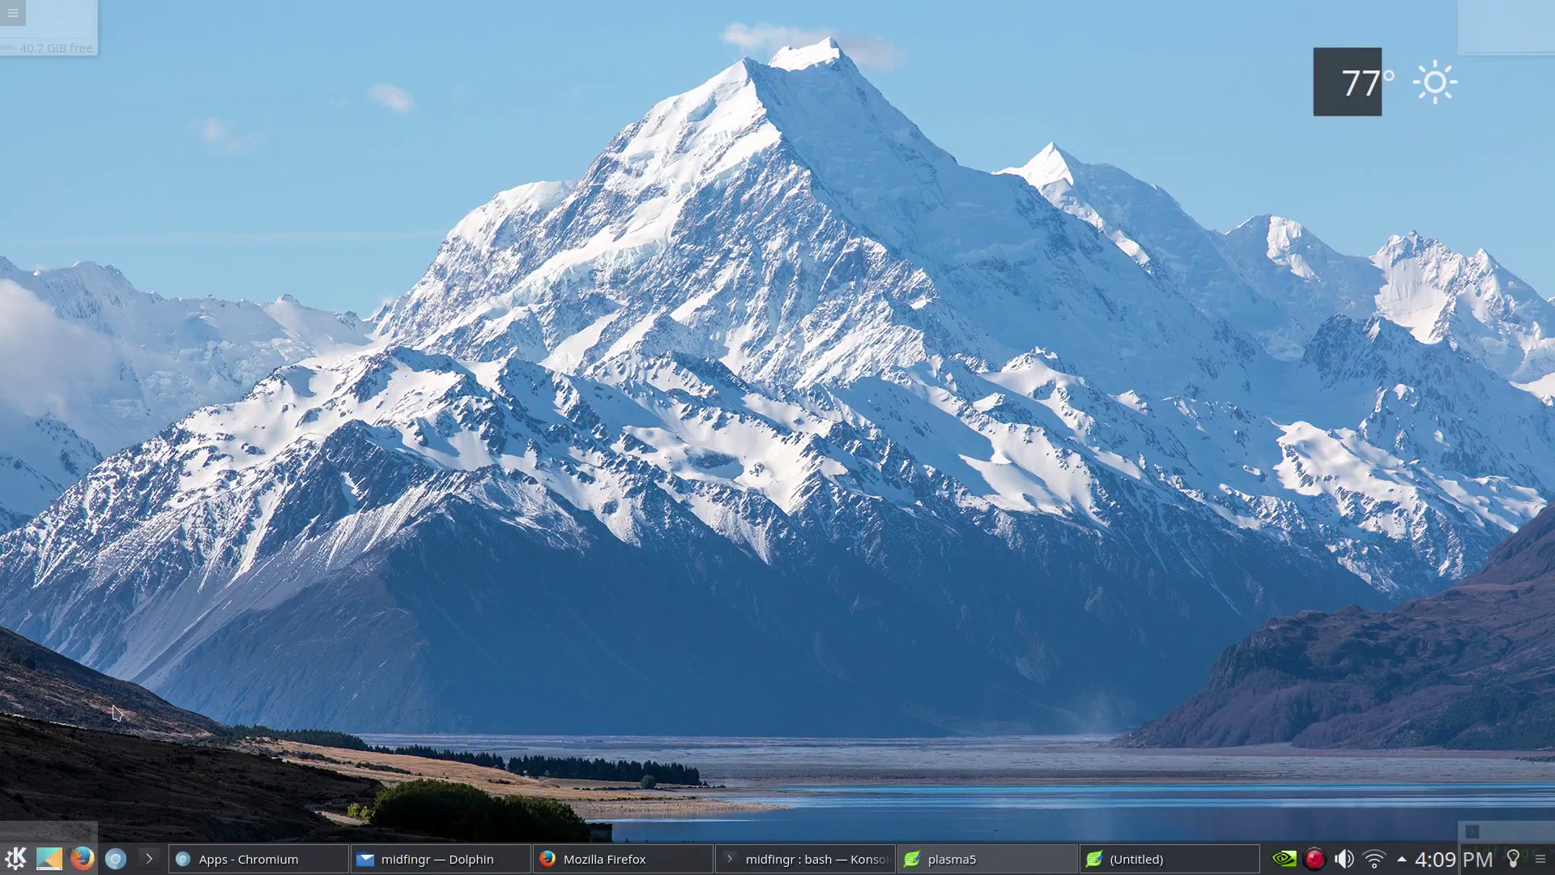
click(42, 865)
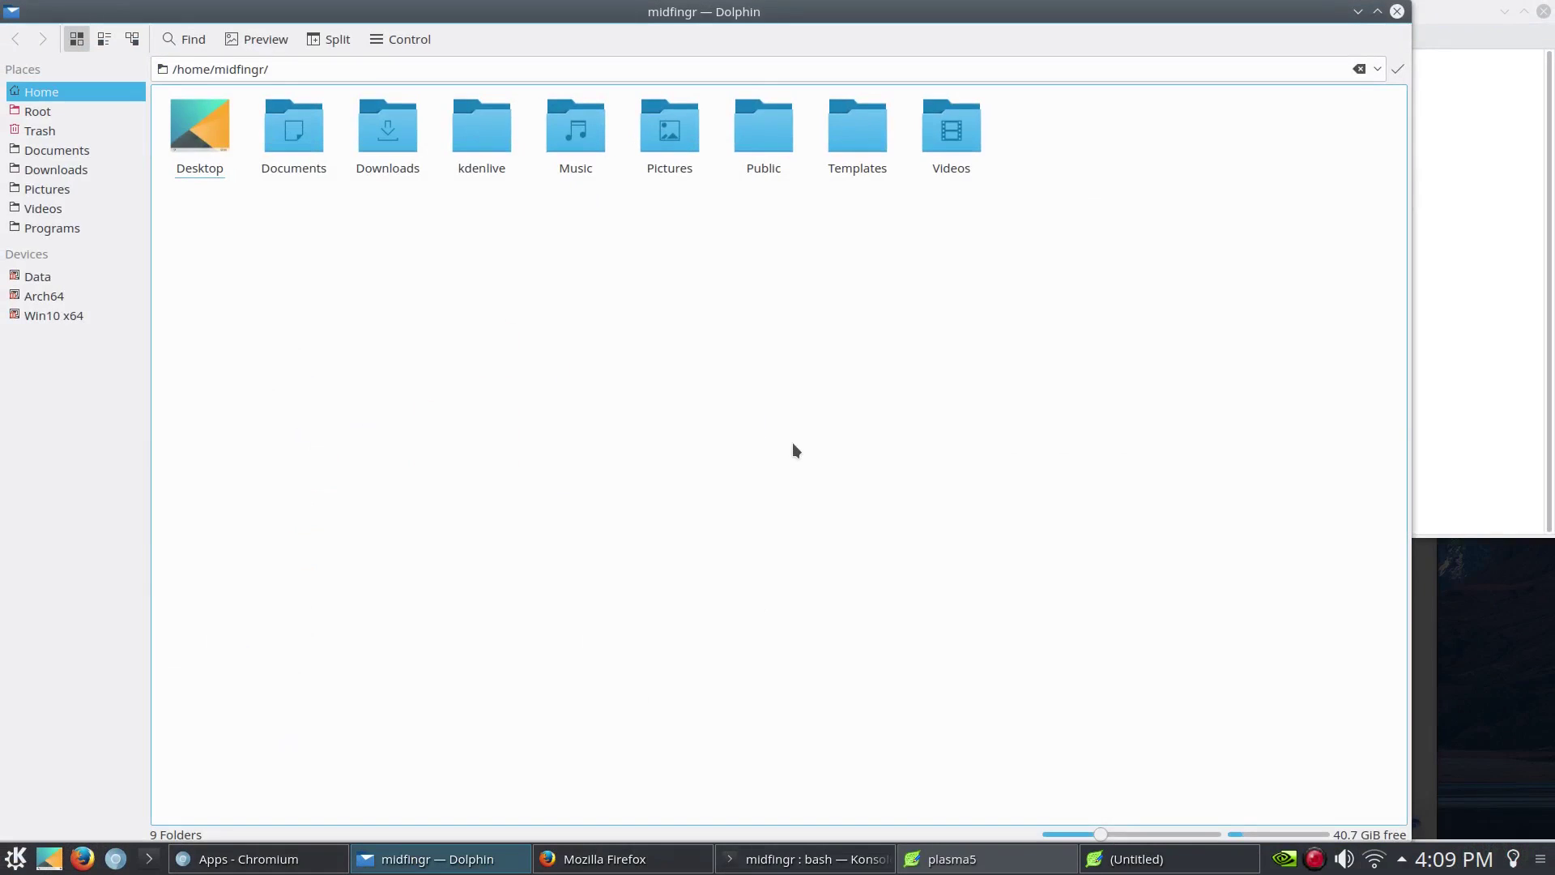
Launch KSysGuard via a 'ks' search, move it over Dolphin, and dismiss the graph menu.
click(15, 858)
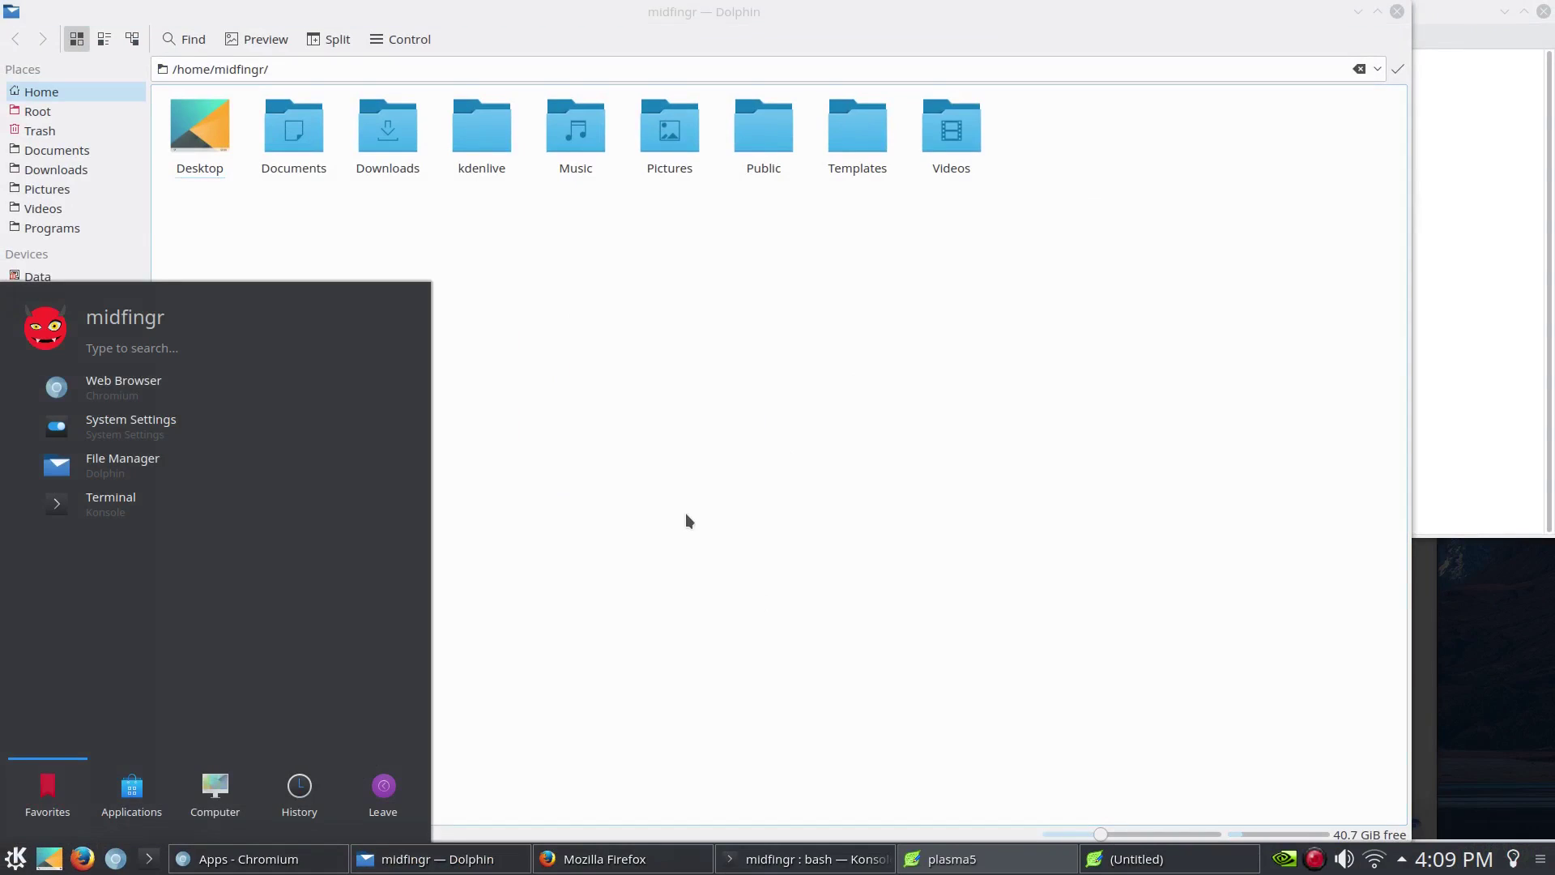
text(ks)
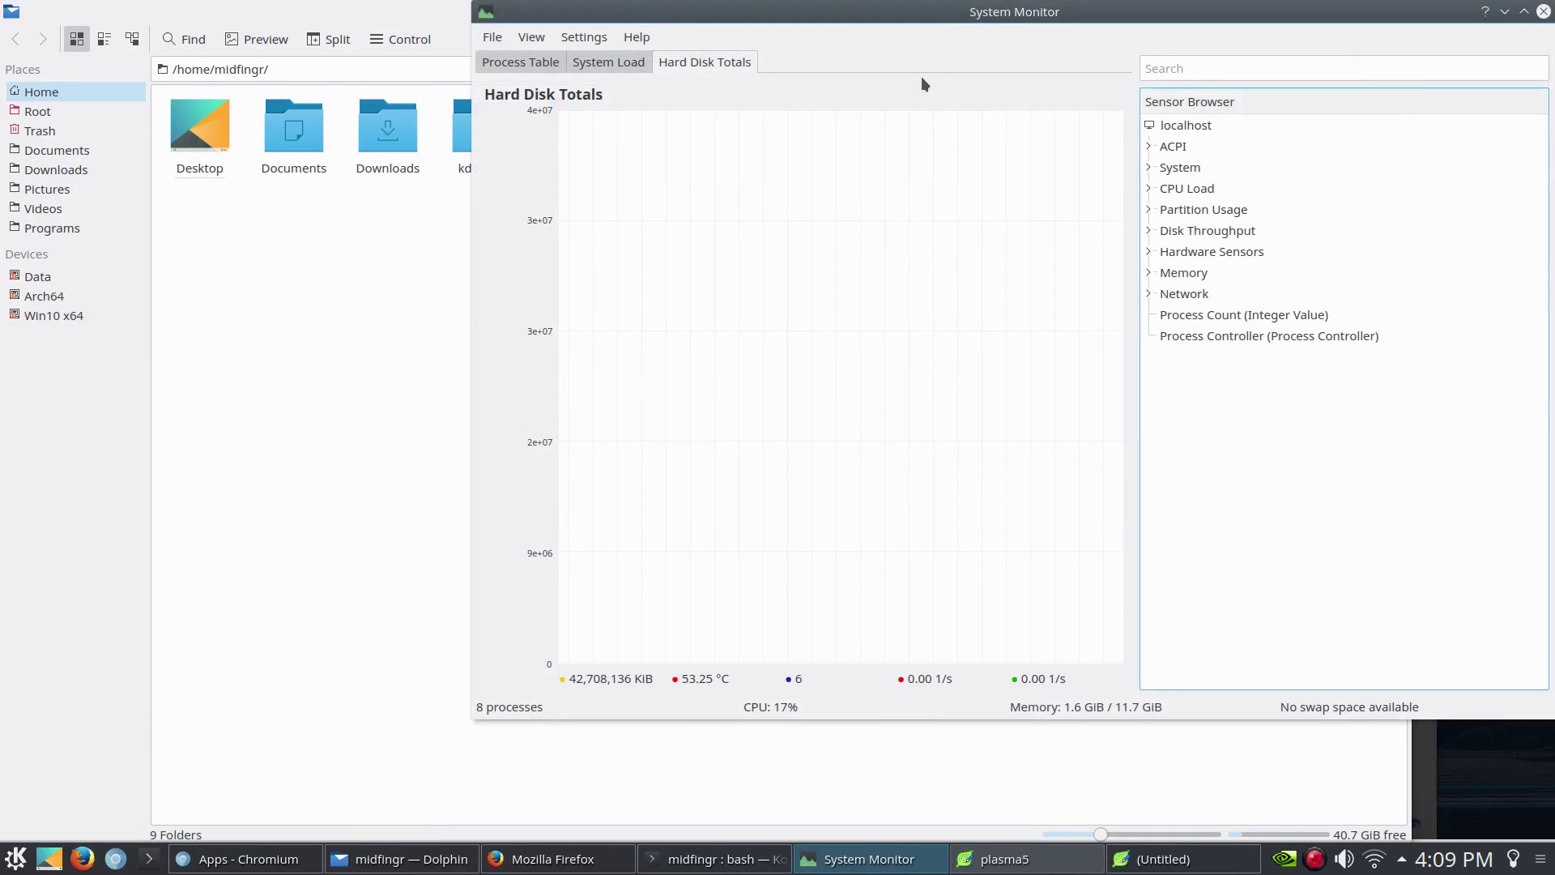
drag(876, 58, 681, 91)
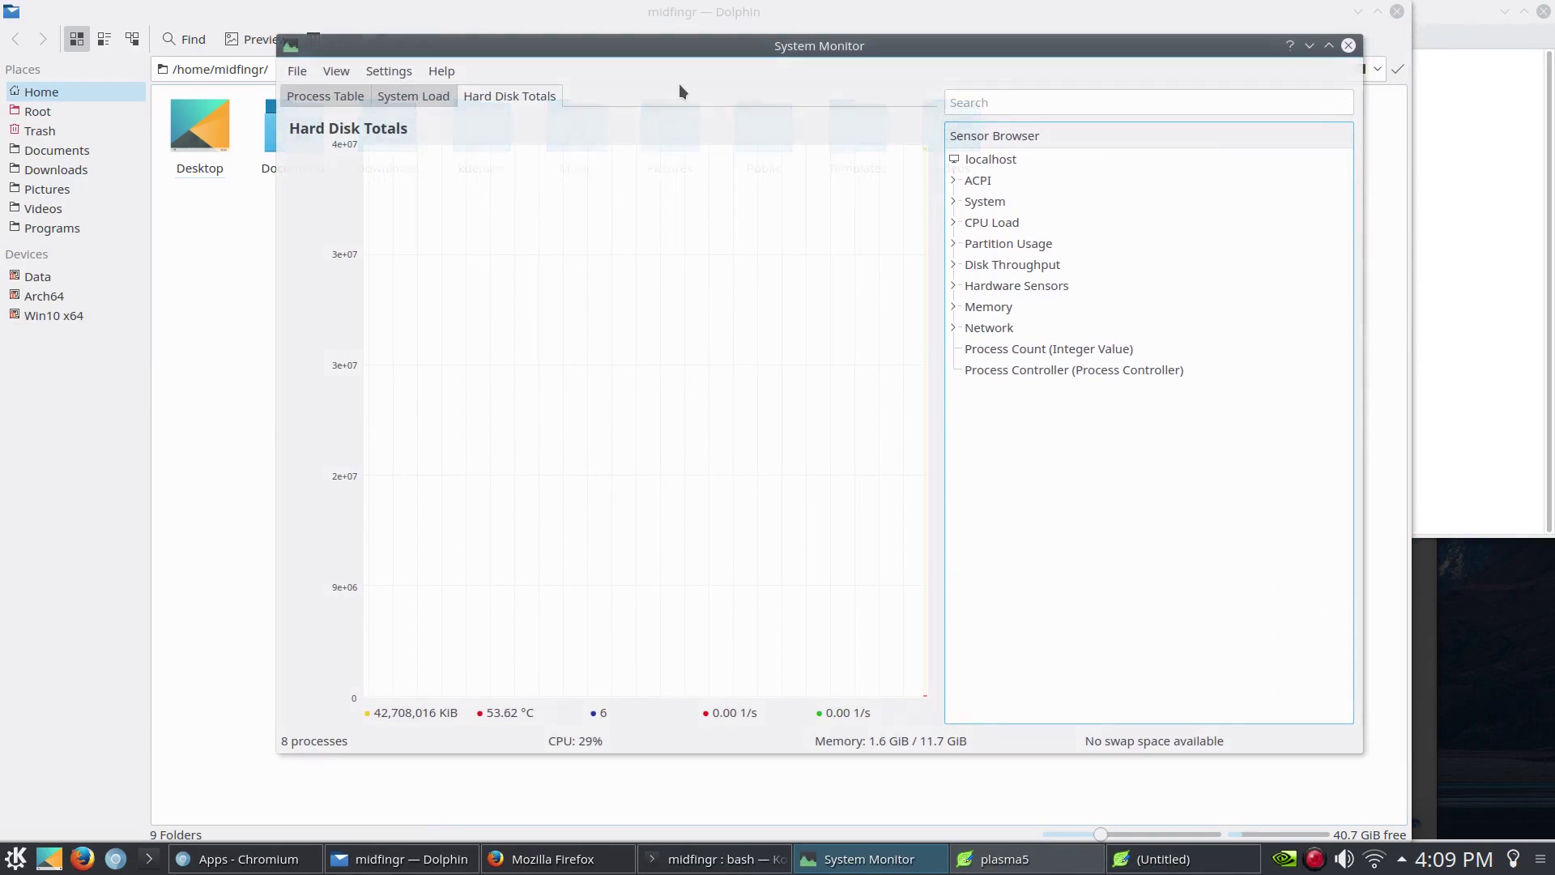
right_click(619, 371)
click(929, 448)
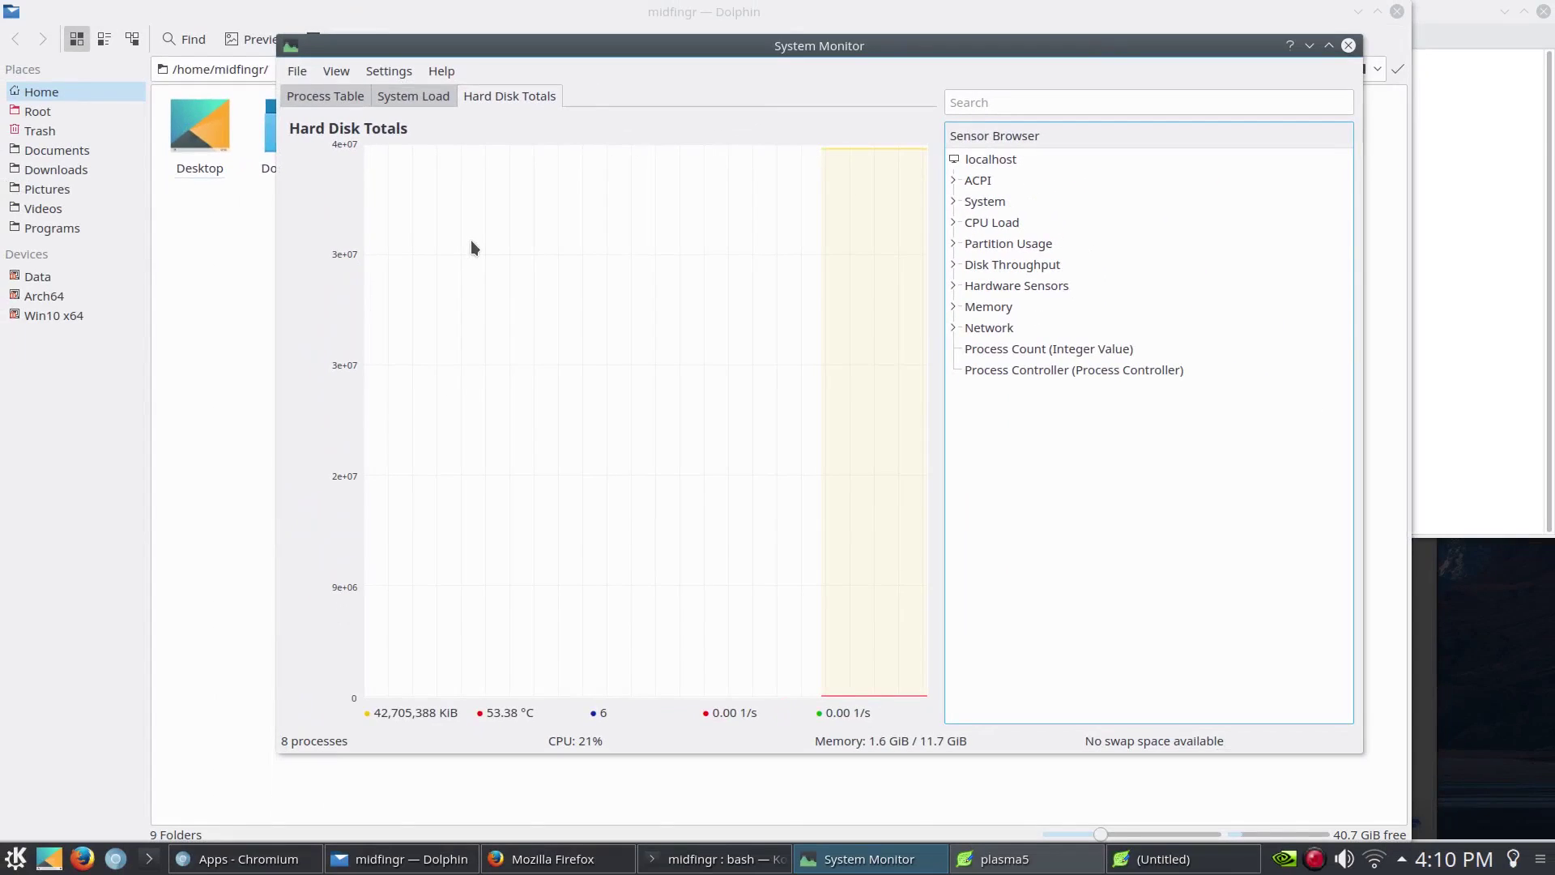
View KSysGuard's CPU, memory and network history graphs, then scroll through the running-process list.
click(439, 100)
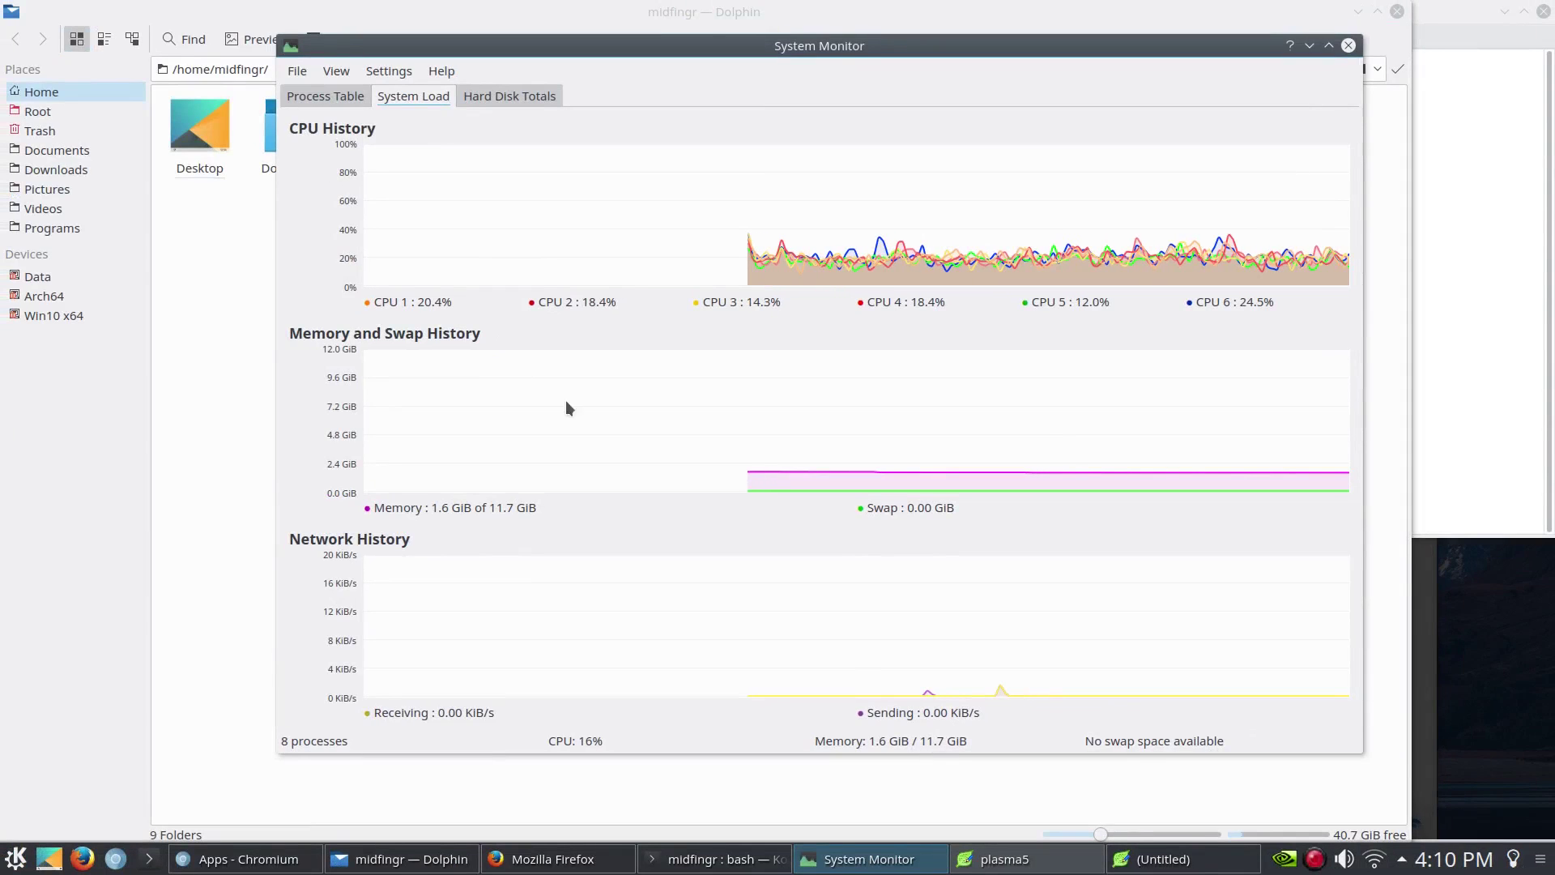
click(332, 97)
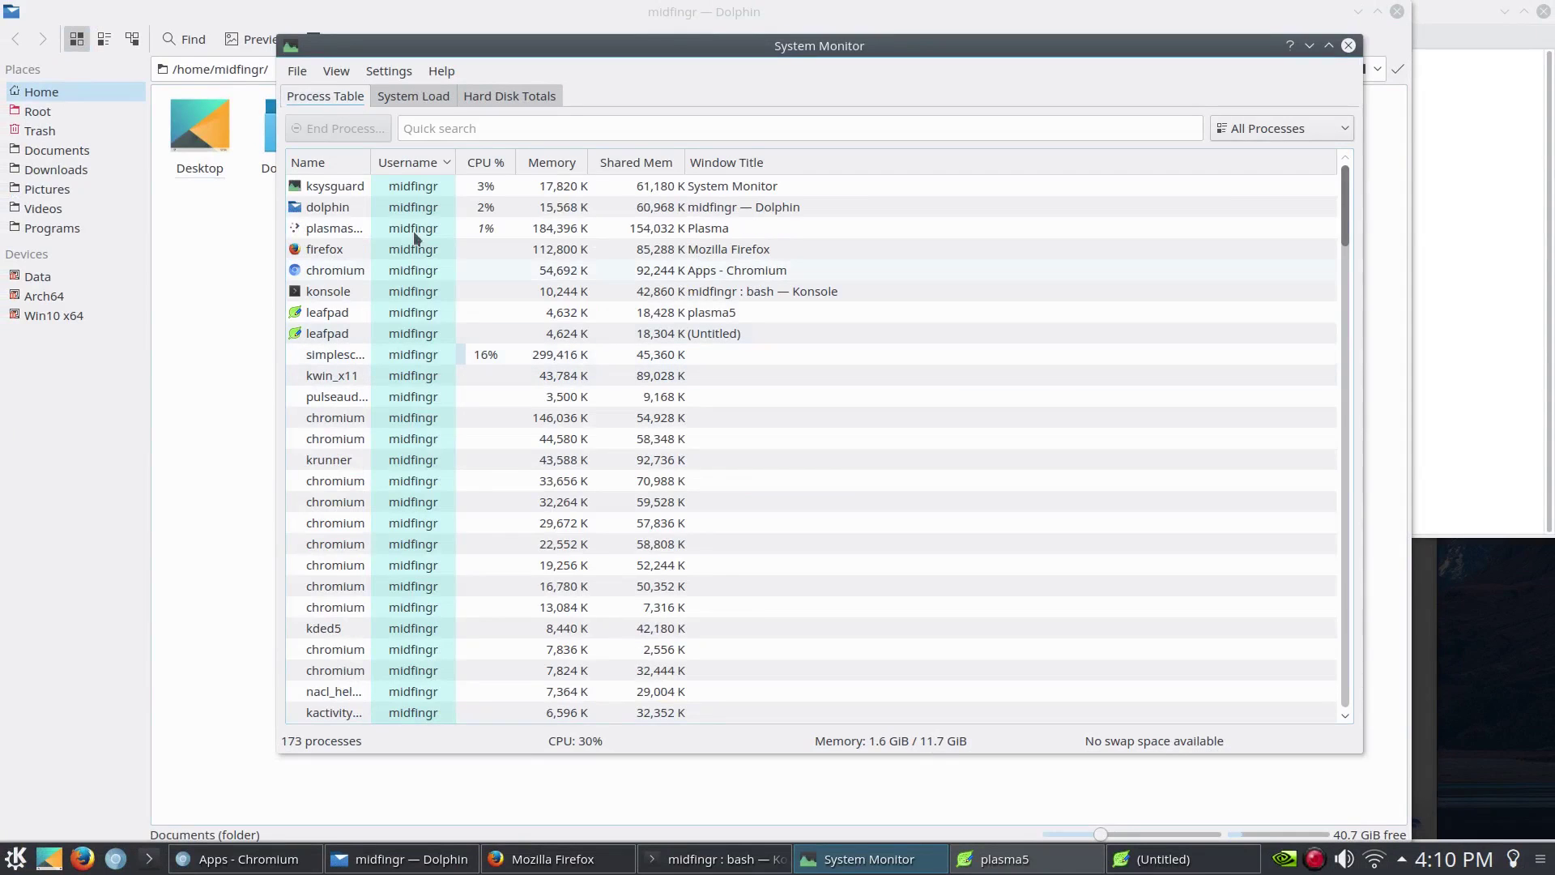
scroll(455, 527, down, 3)
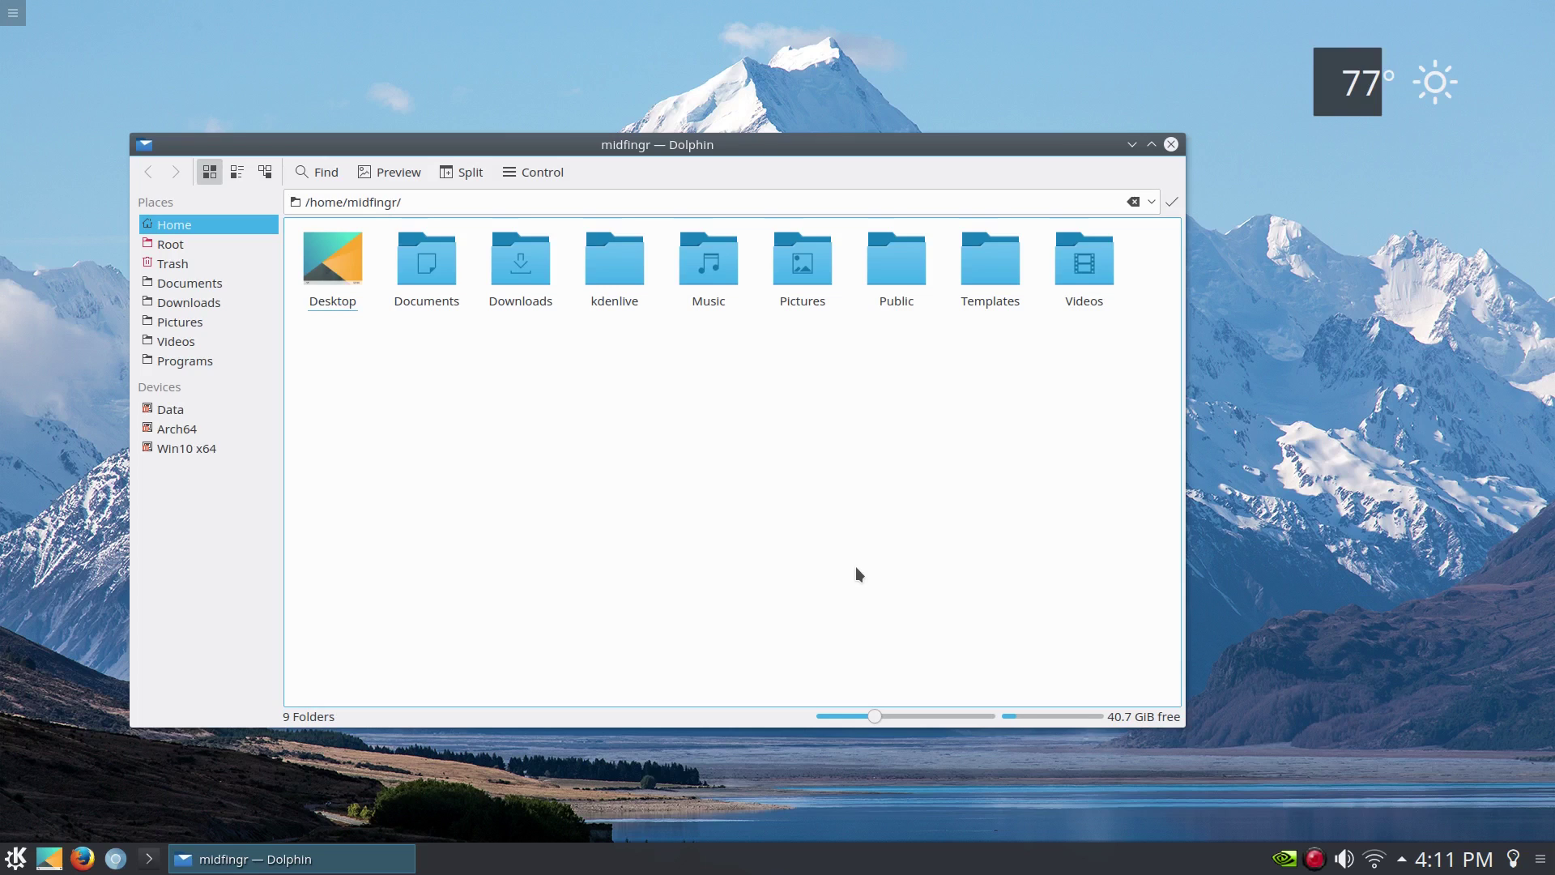
Toggle Dolphin's split view, open and close extra home tabs, and show then hide the terminal panel.
key(F3)
key(F3)
key(ctrl+t)
key(ctrl+t)
key(ctrl+t)
key(ctrl+t)
key(ctrl+t)
key(ctrl+t)
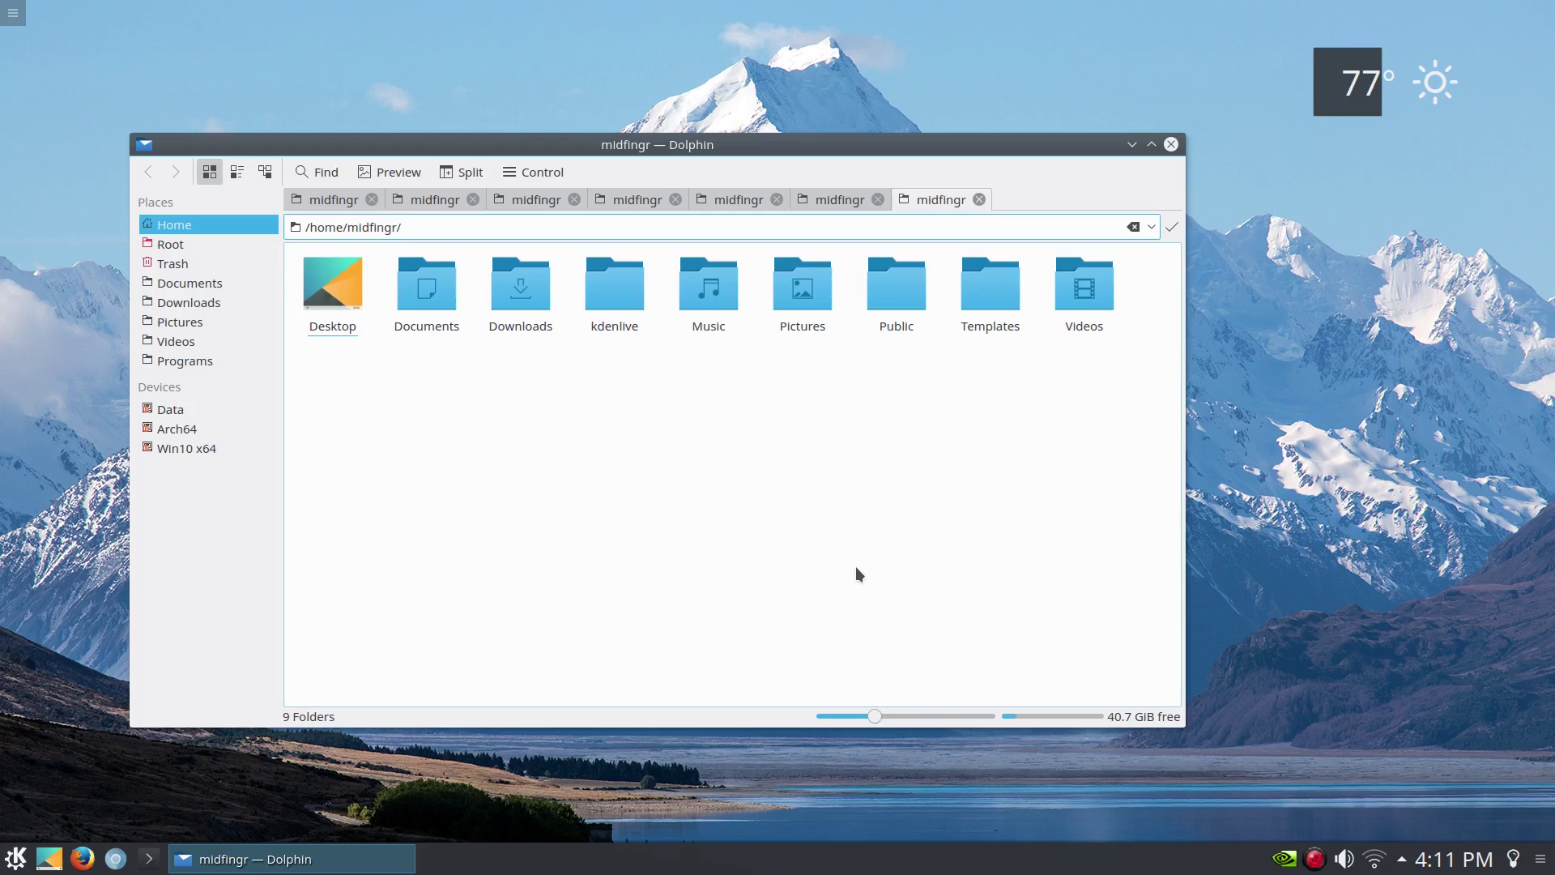
key(ctrl+w)
key(ctrl+w)
key(ctrl+w)
key(ctrl+w)
key(ctrl+w)
key(ctrl+w)
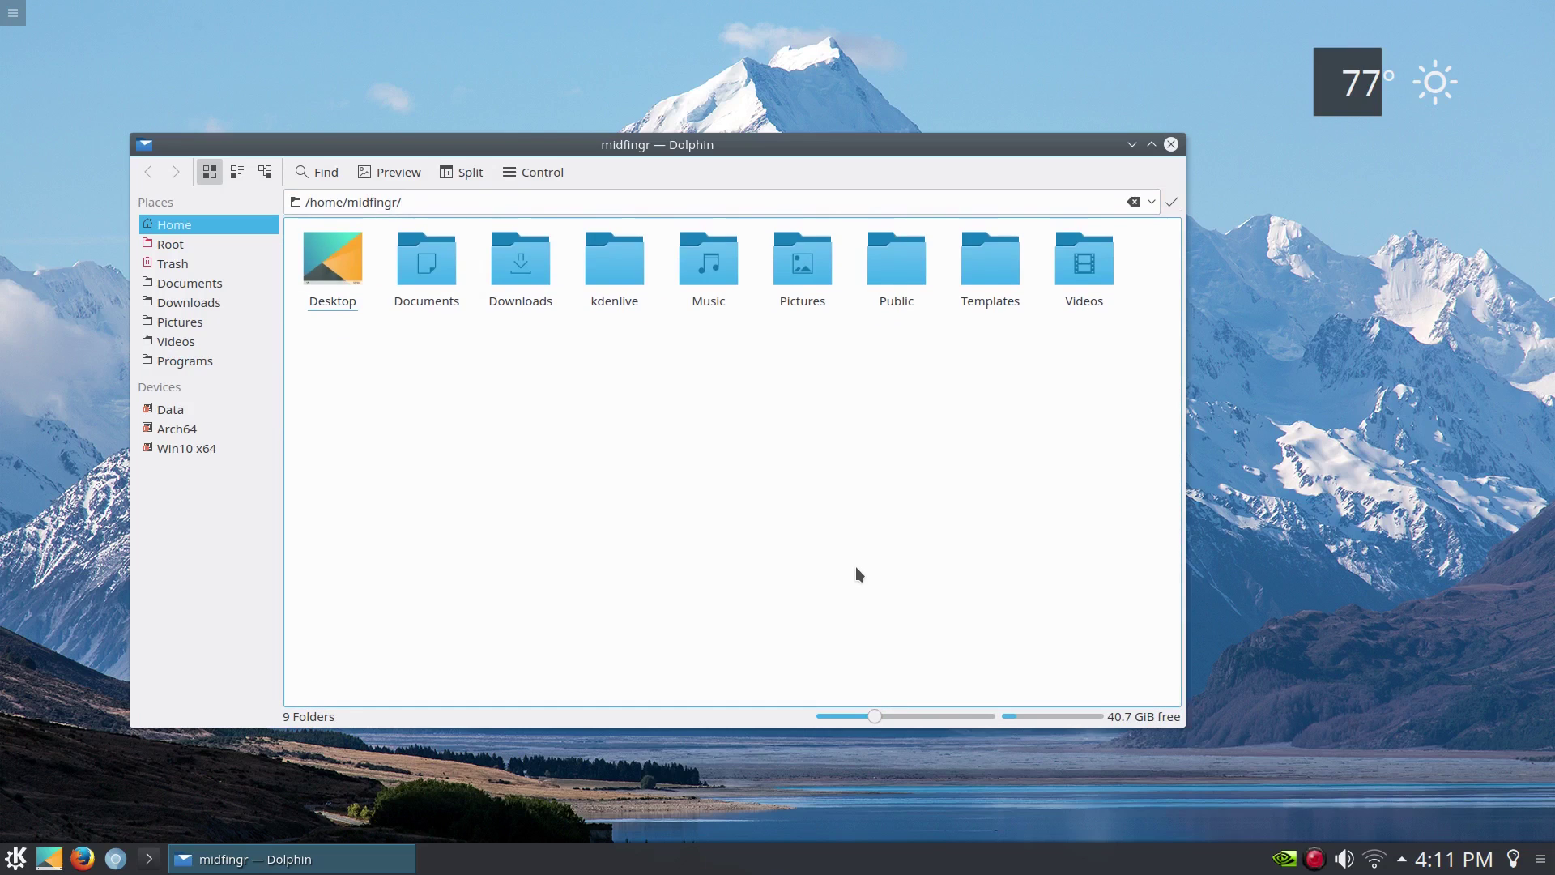
key(F4)
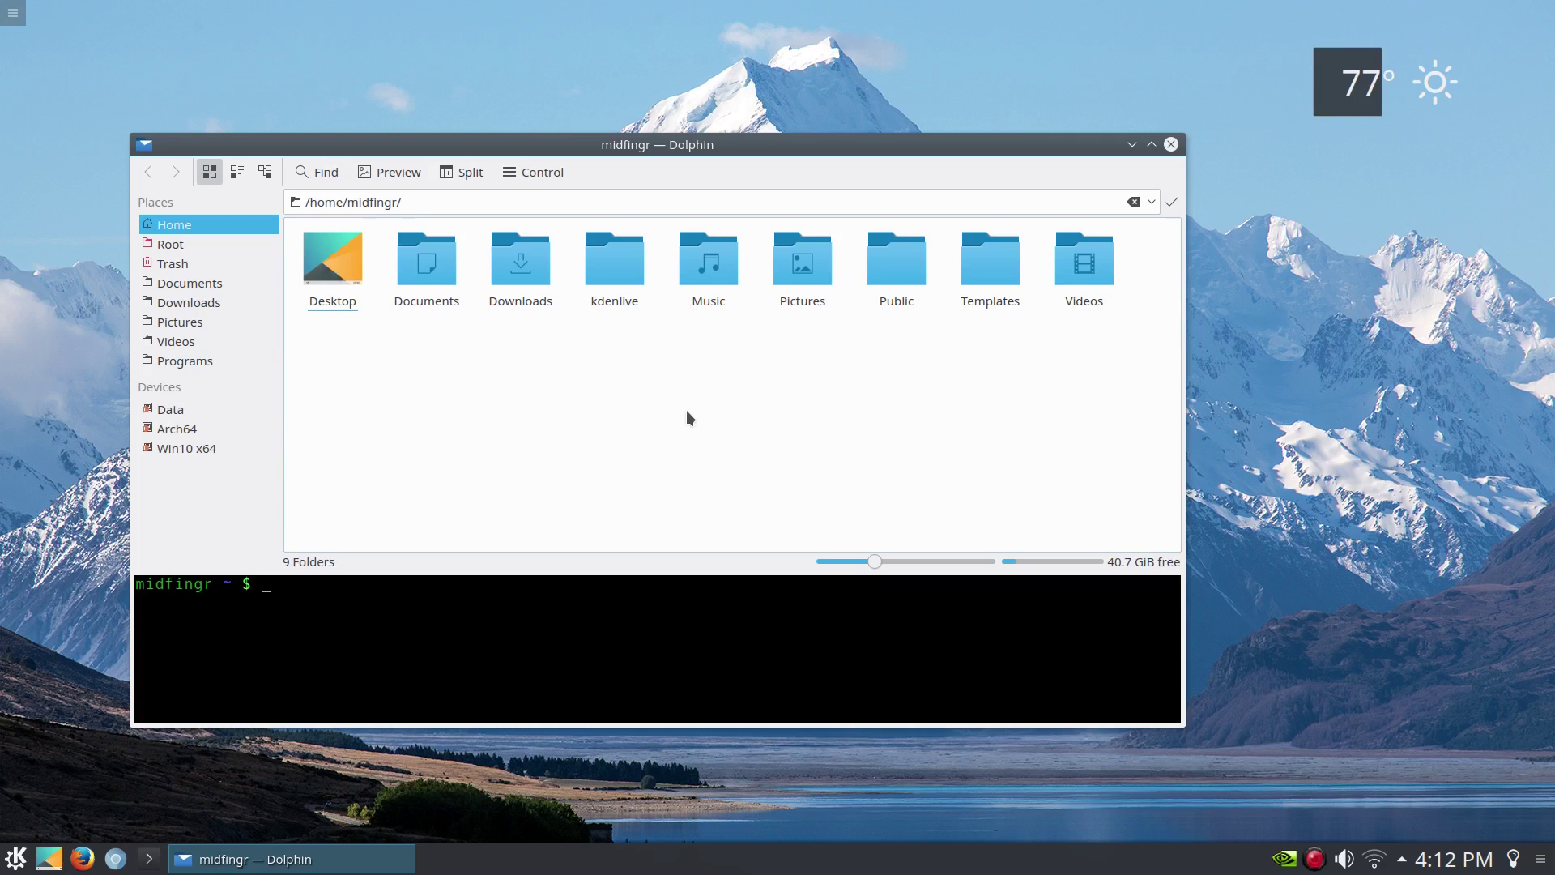
key(F4)
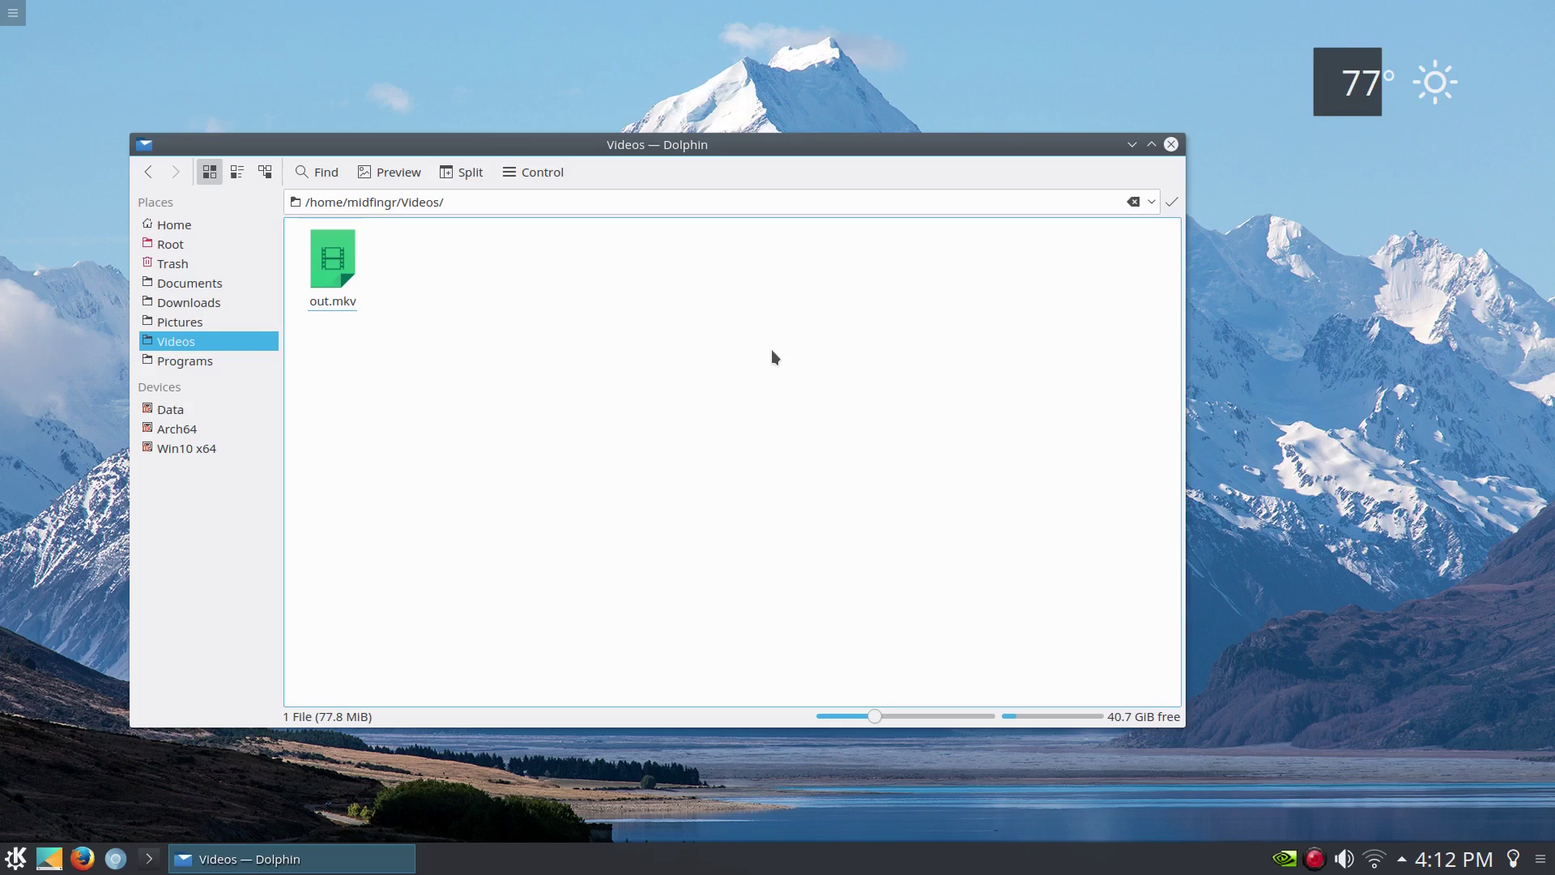
Open the Pictures/wallpaper folder after a brief Videos detour, and maximize the Dolphin window.
key(alt+Left)
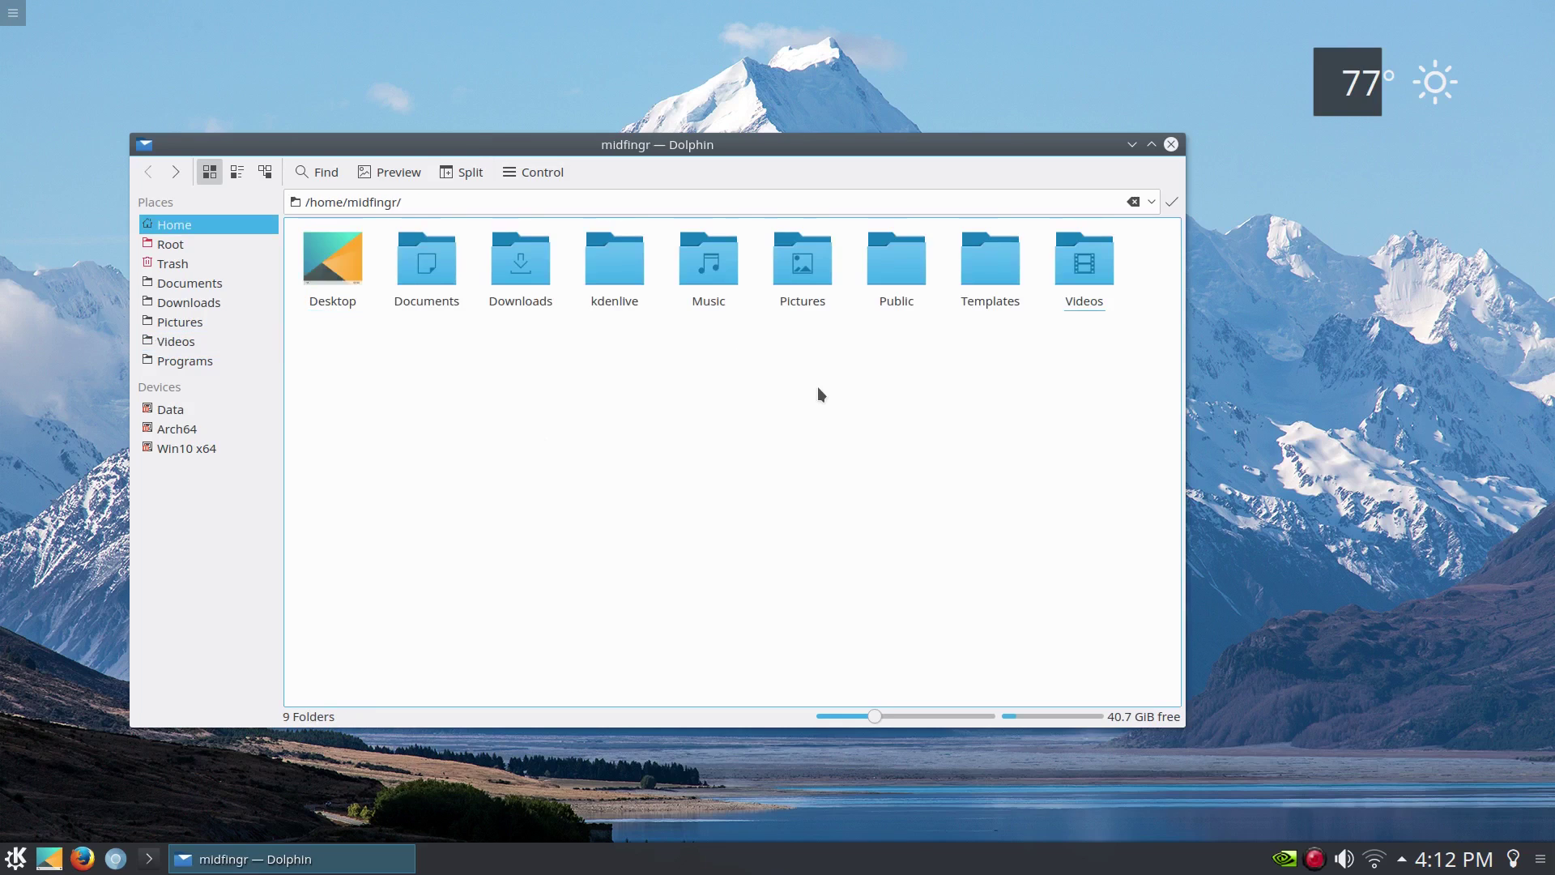
click(1085, 263)
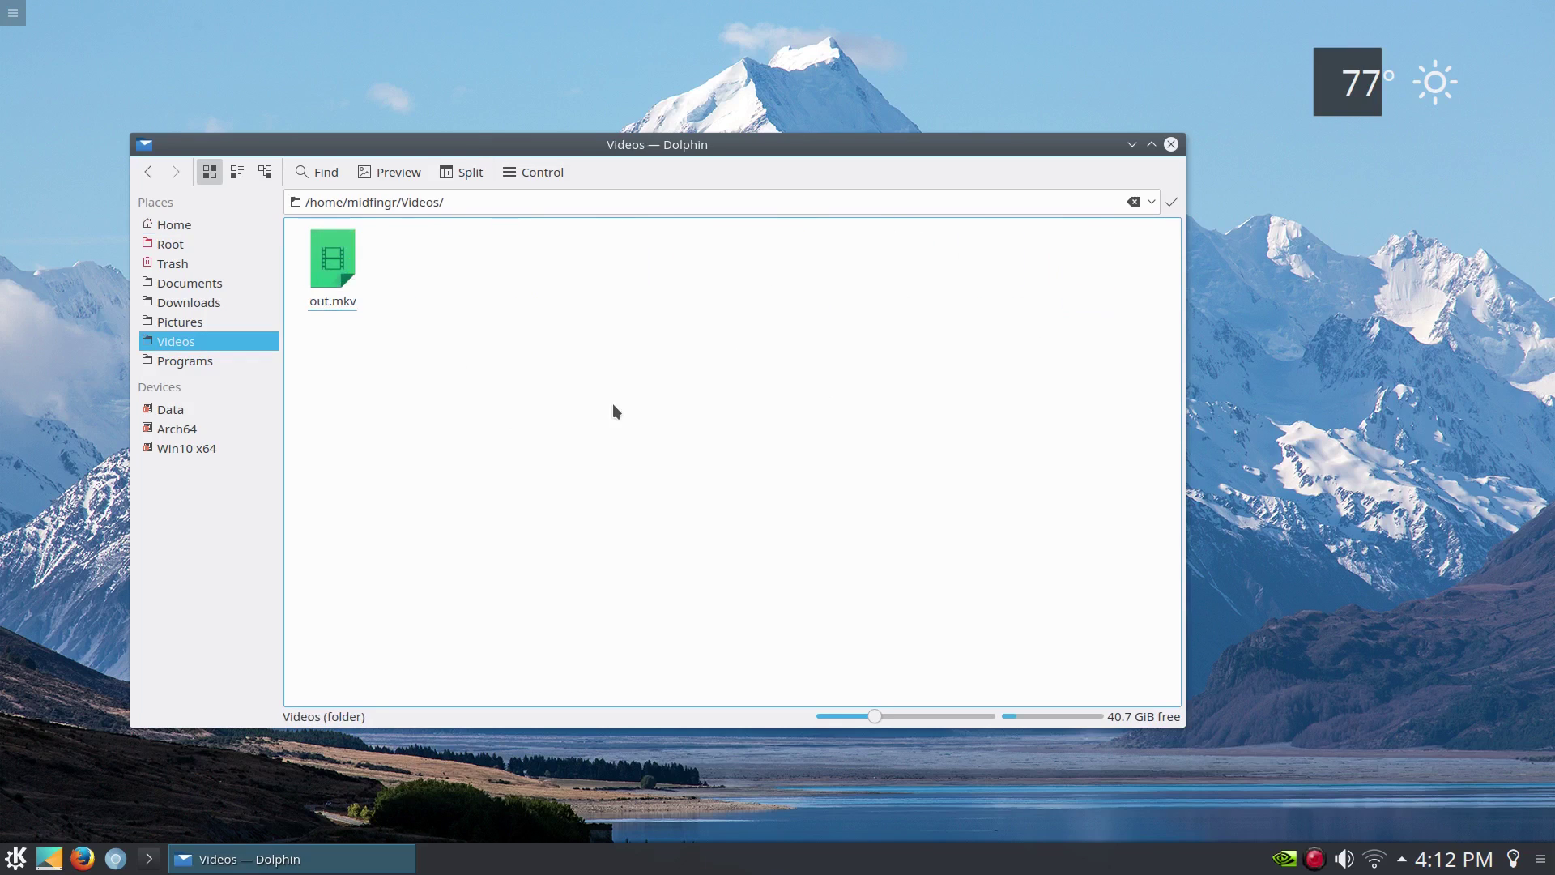
key(alt+Left)
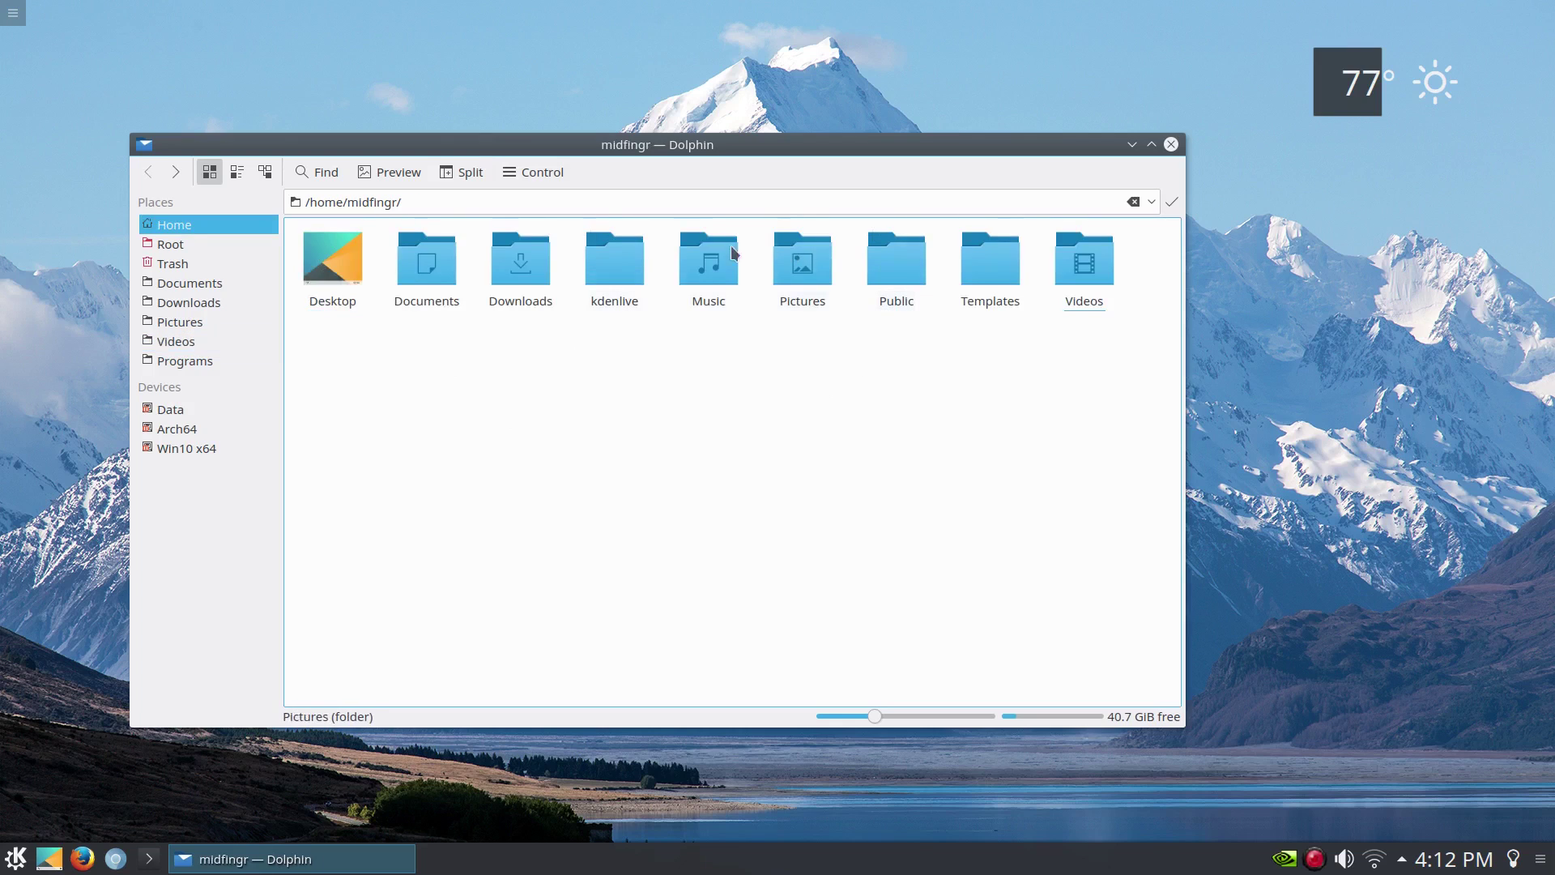
click(806, 268)
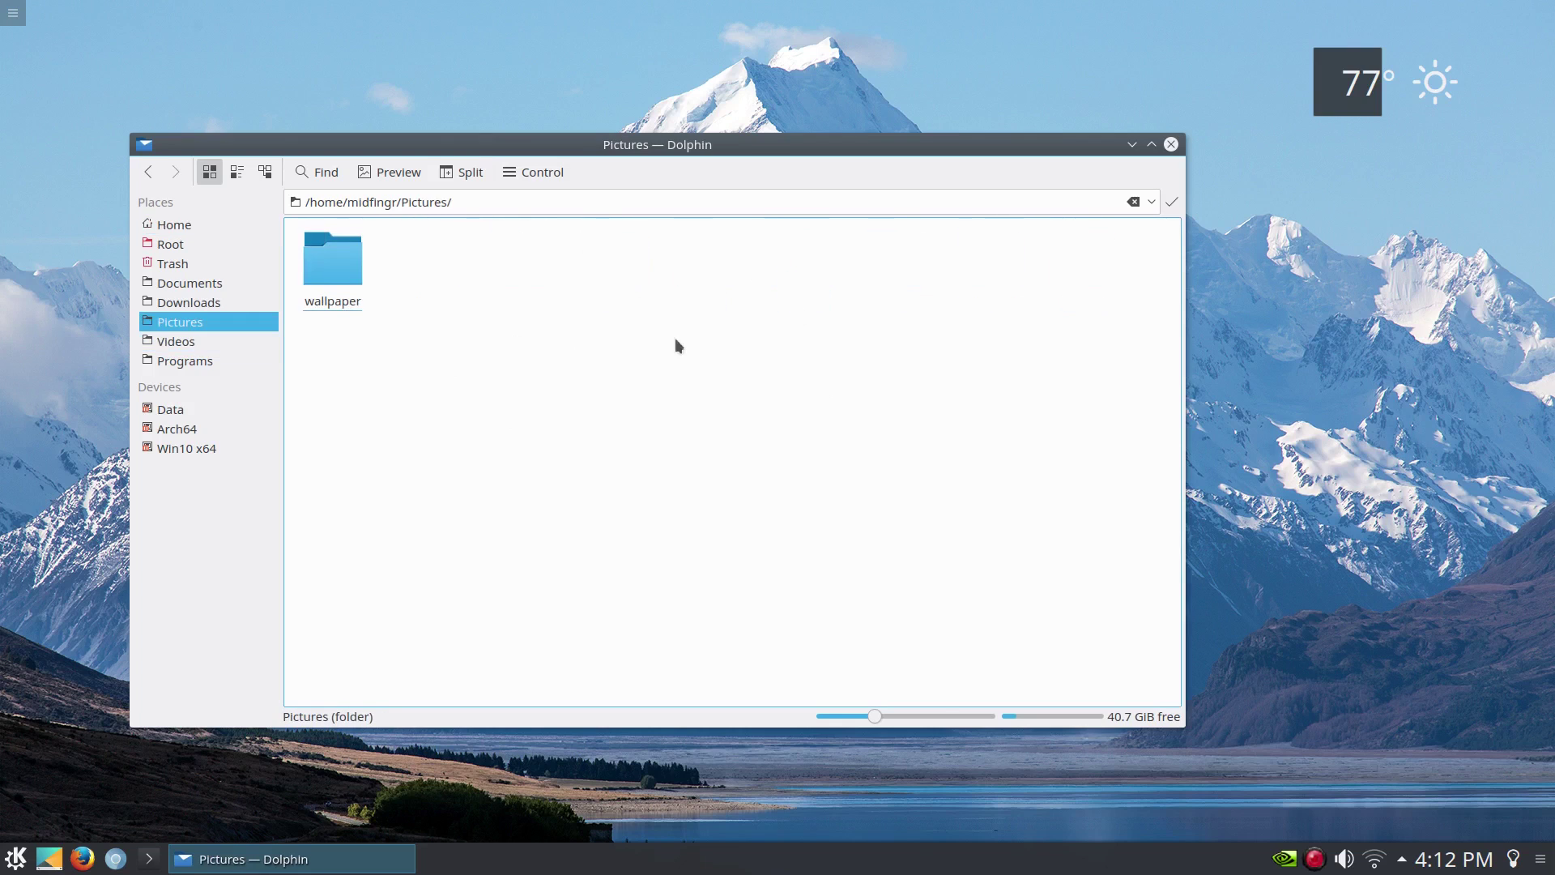
click(332, 263)
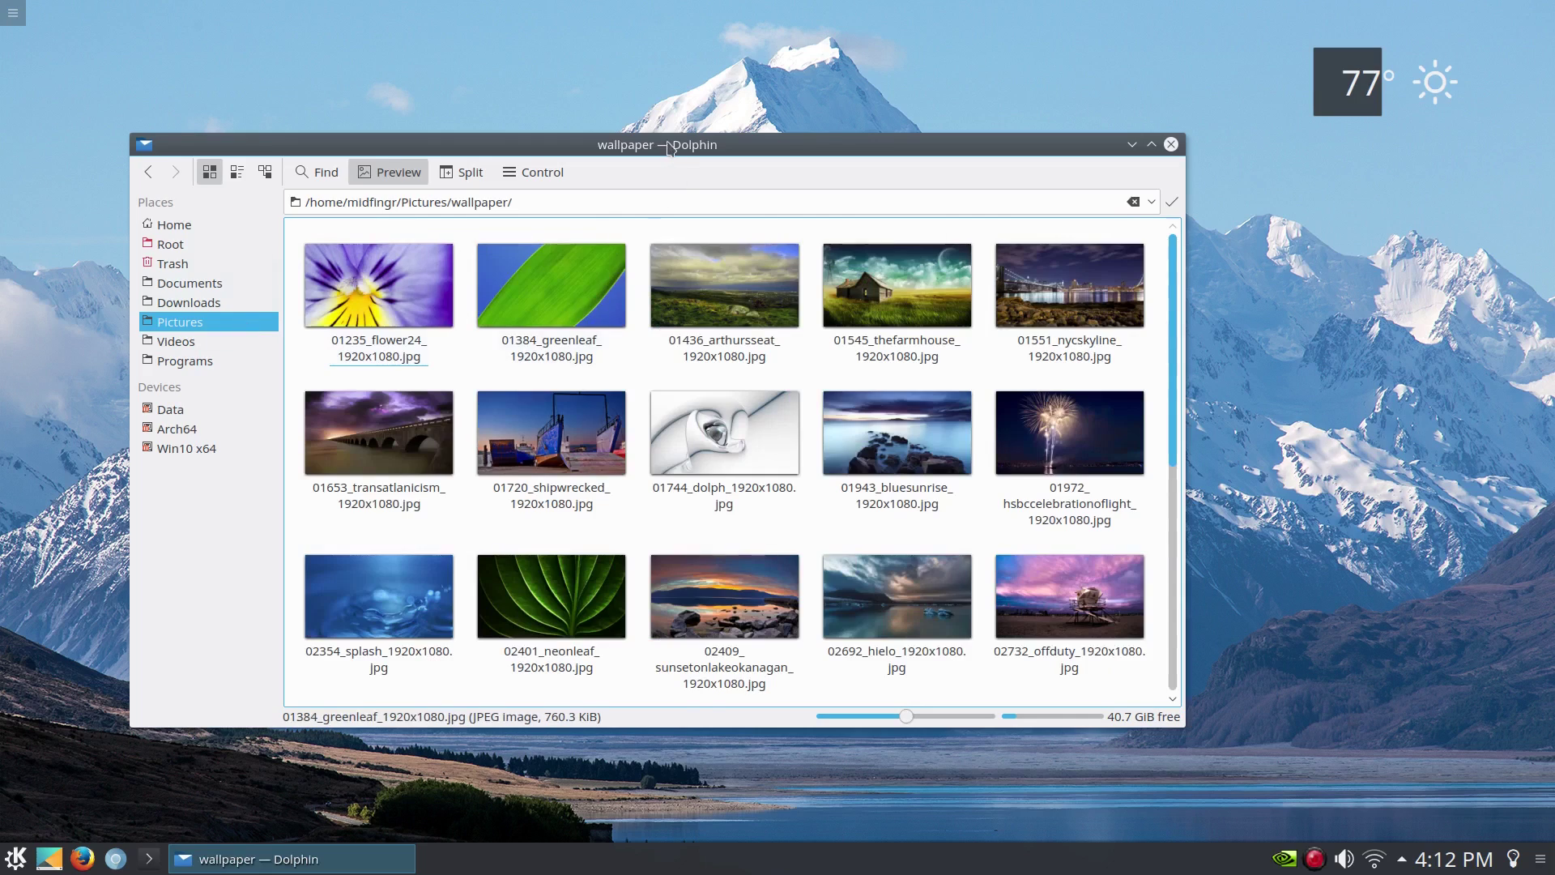
double_click(669, 148)
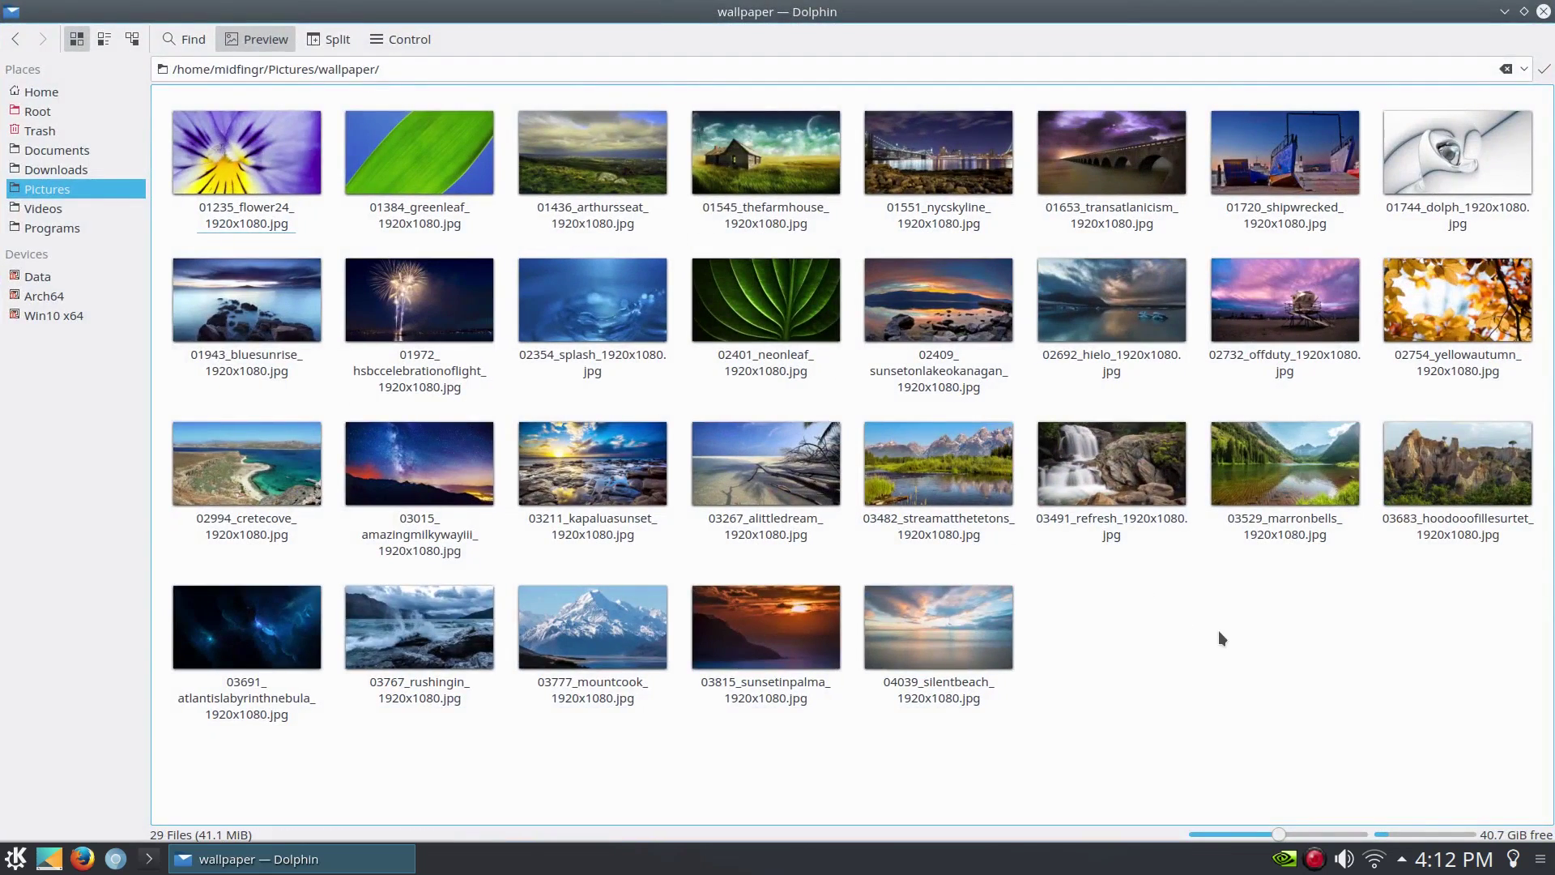
Adjust the wallpaper thumbnail size smaller and larger, finishing one step up.
key(ctrl+minus)
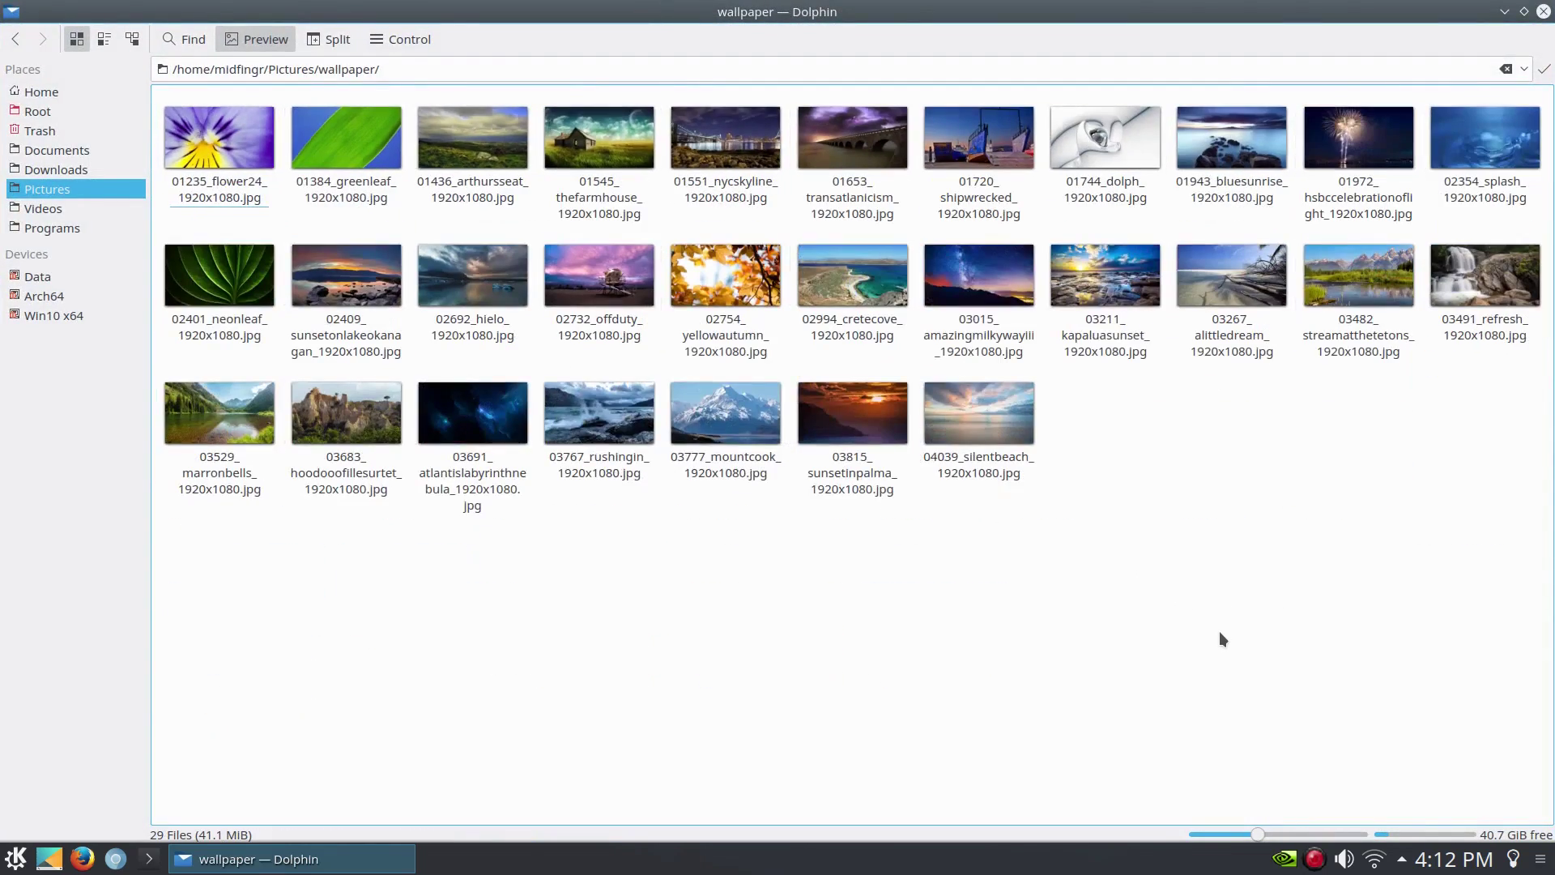
key(ctrl+minus)
key(ctrl+minus)
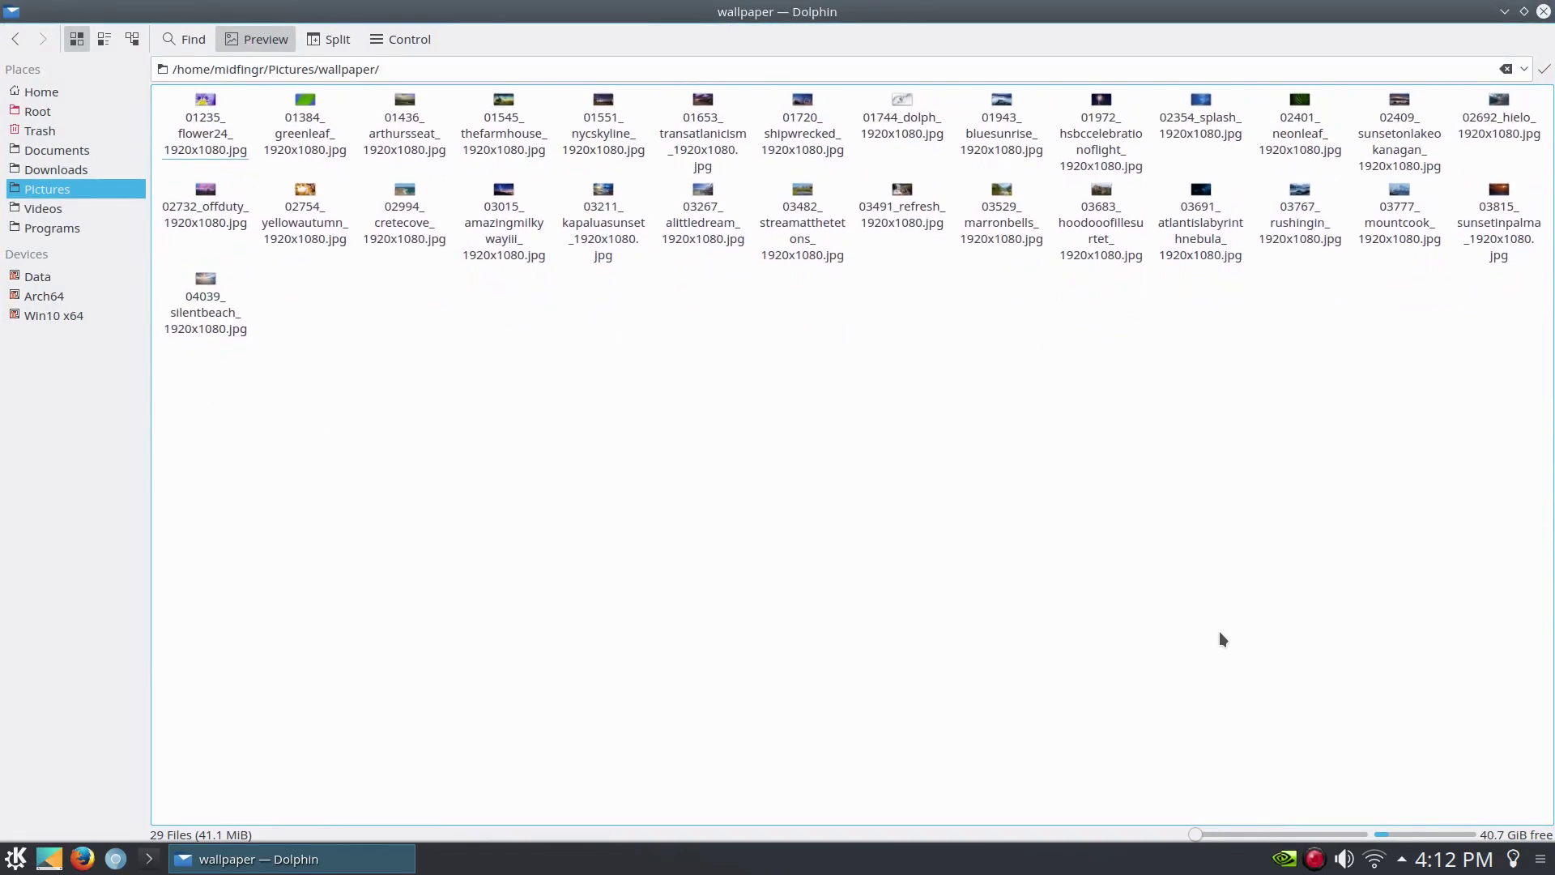
key(ctrl+plus)
key(ctrl+plus)
key(ctrl+plus)
key(ctrl+plus)
key(ctrl+plus)
key(ctrl+plus)
key(ctrl+plus)
key(ctrl+plus)
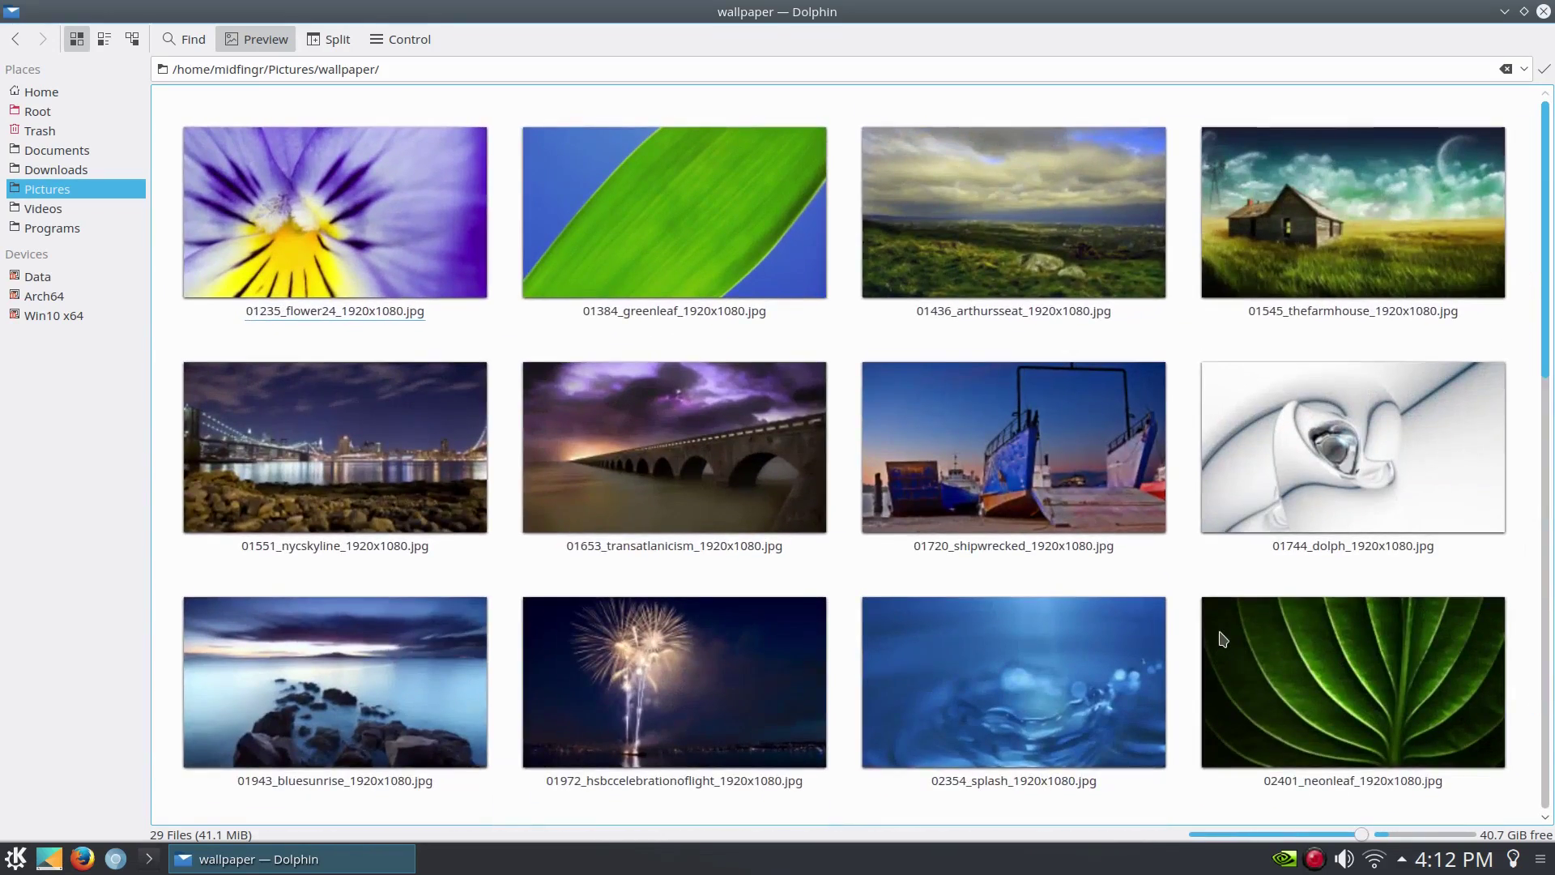
key(ctrl+minus)
key(ctrl+minus)
key(ctrl+minus)
key(ctrl+minus)
key(ctrl+plus)
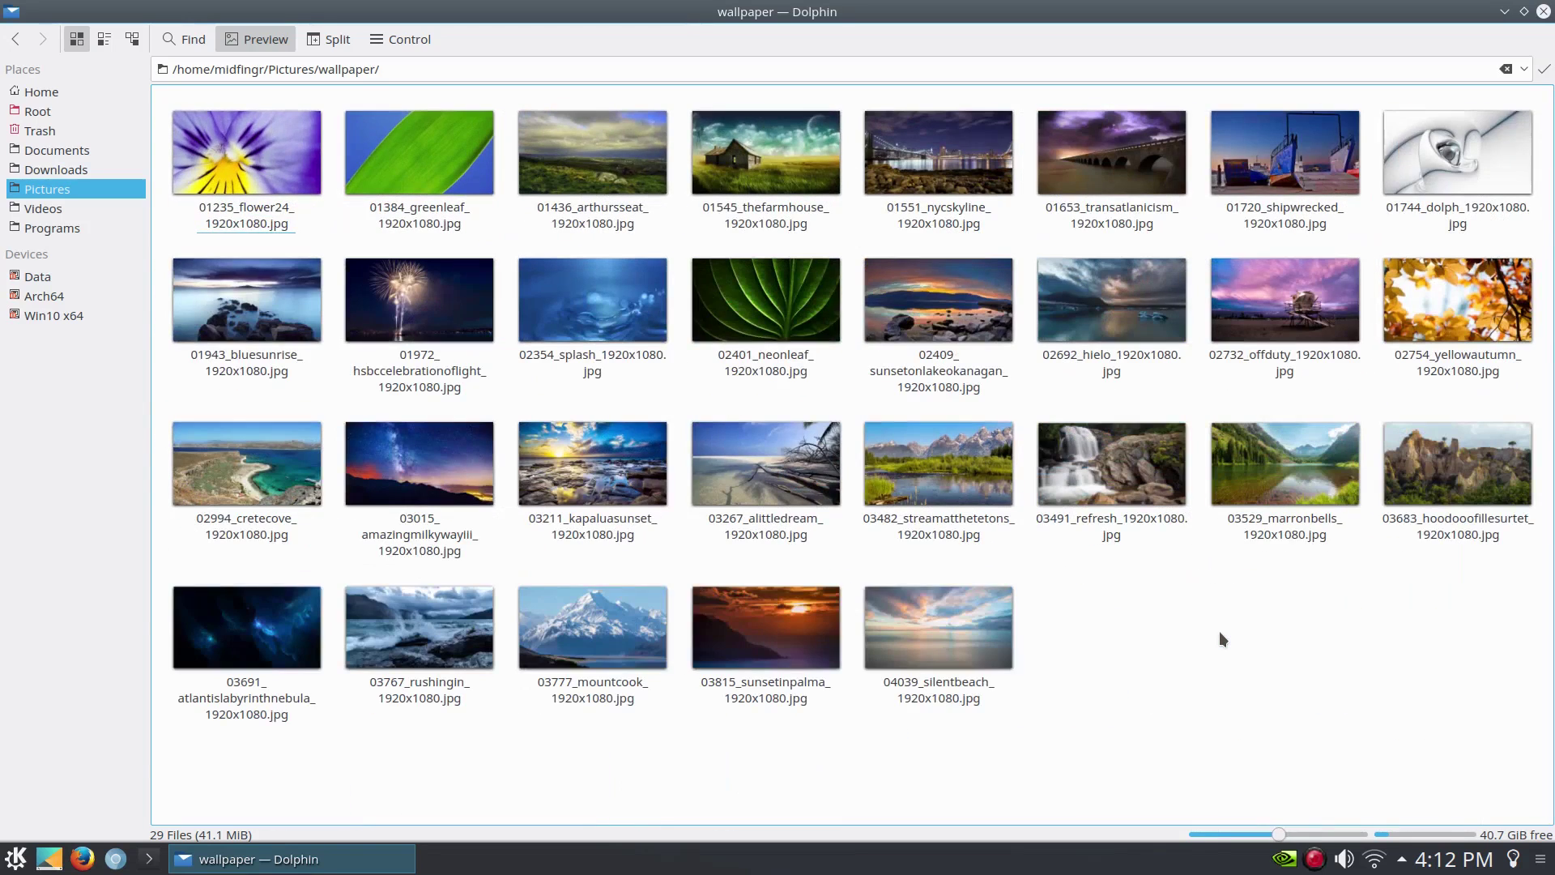
Start a slideshow of the wallpaper images, open and close its settings, then exit full screen.
right_click(1191, 644)
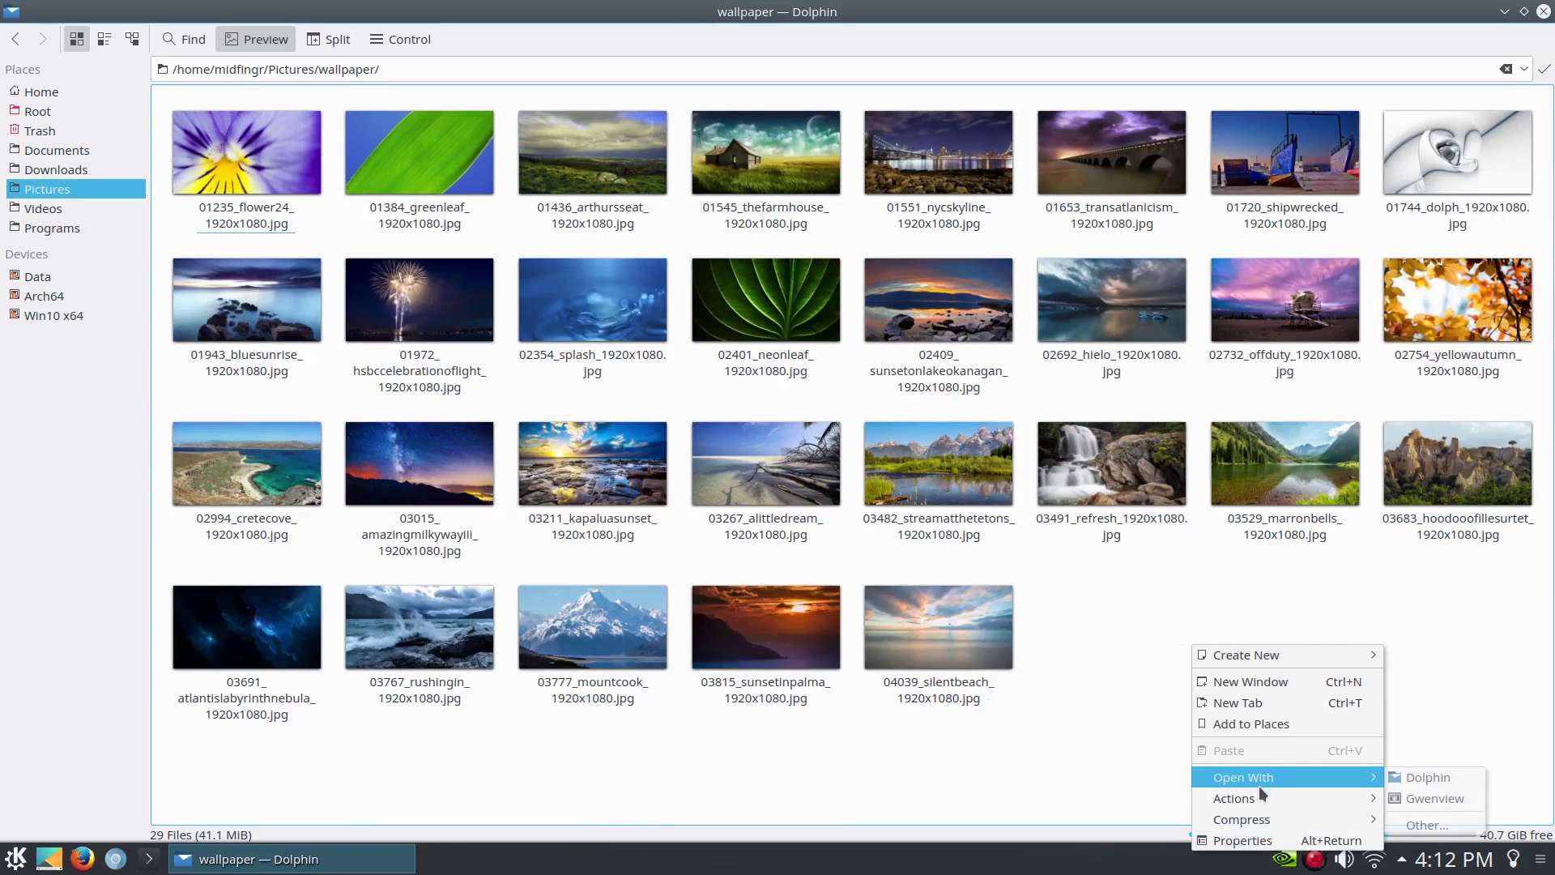
mouse_move(1262, 799)
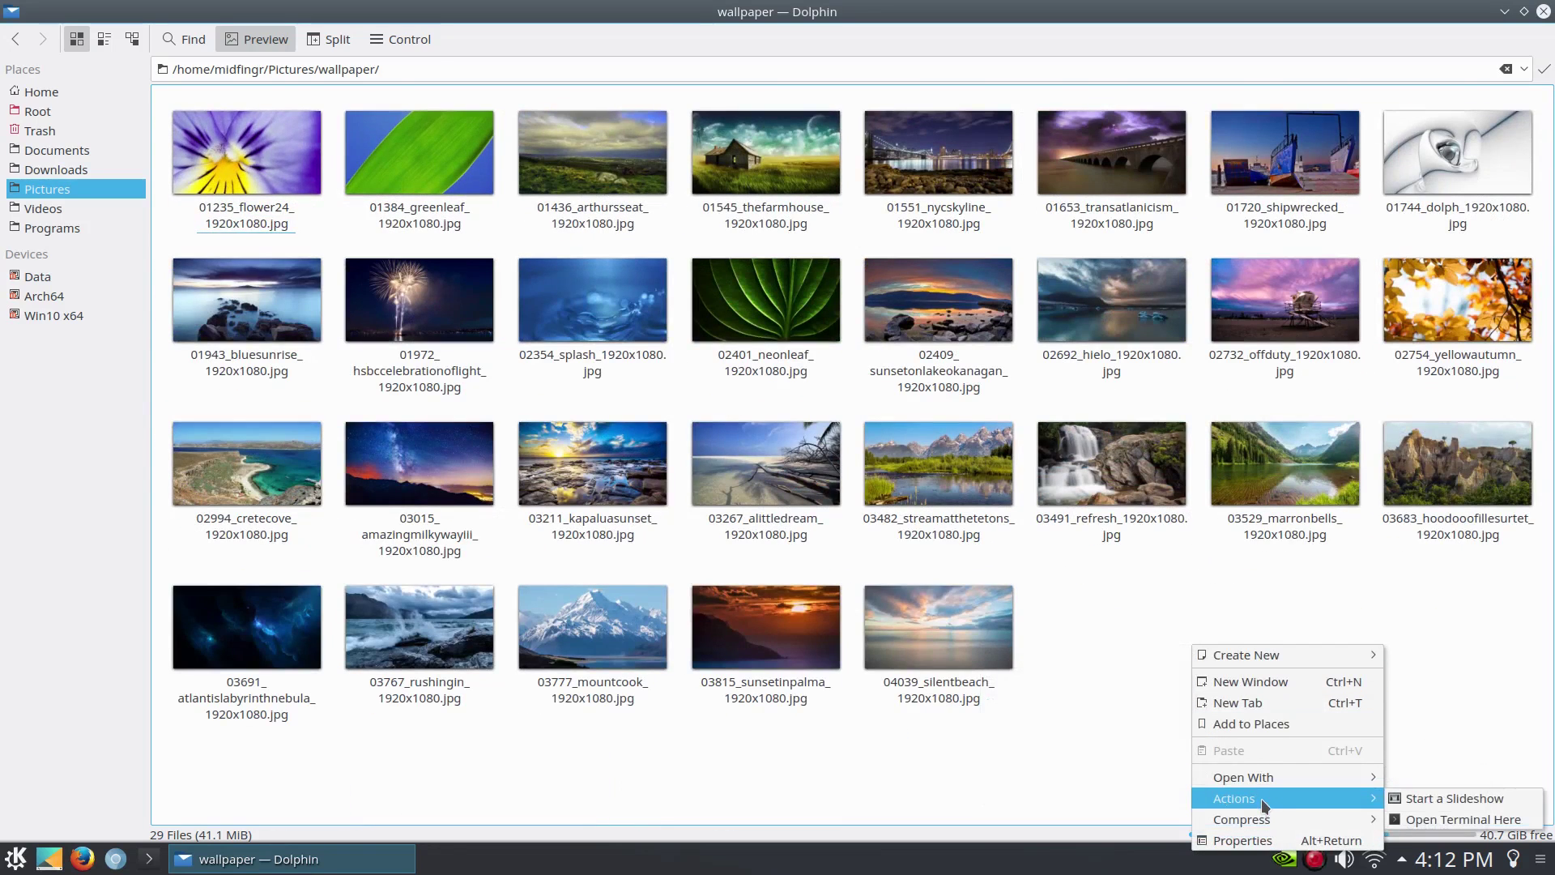
click(1442, 802)
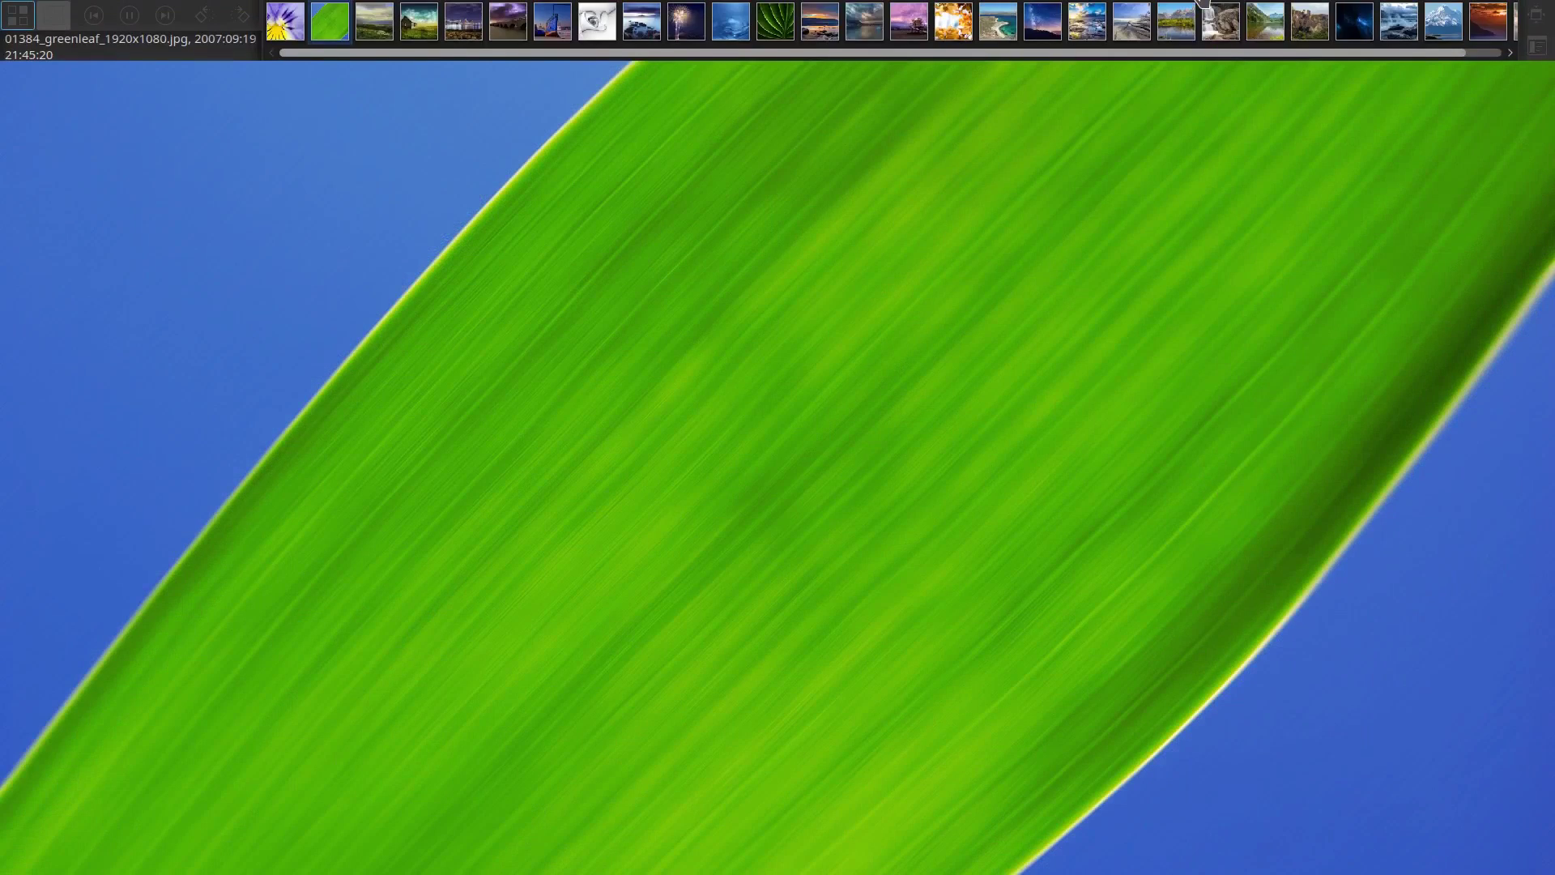
click(1537, 46)
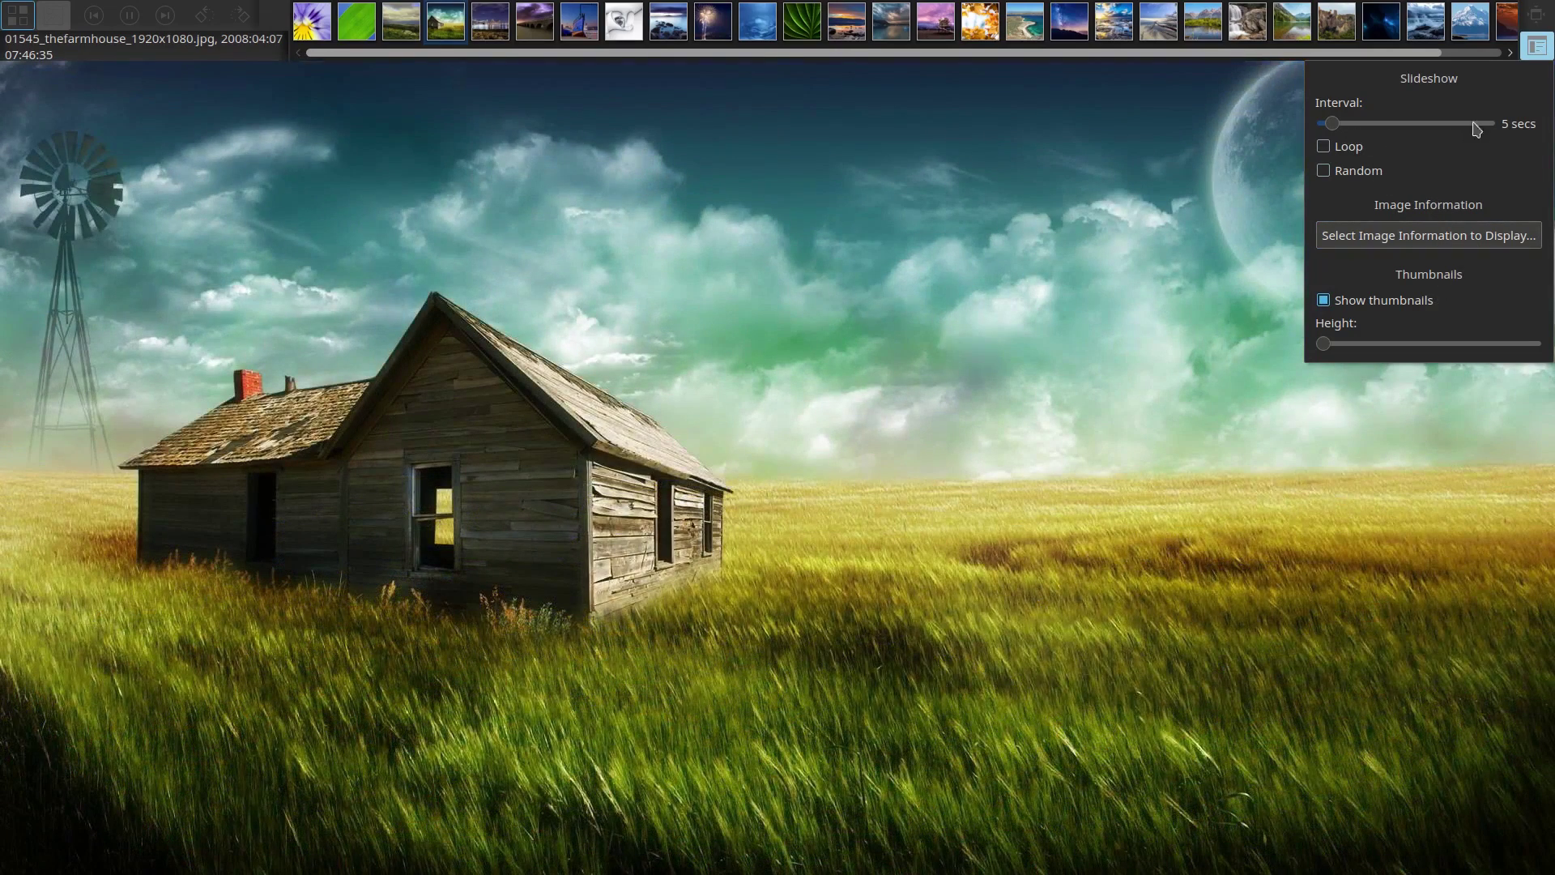
click(1536, 50)
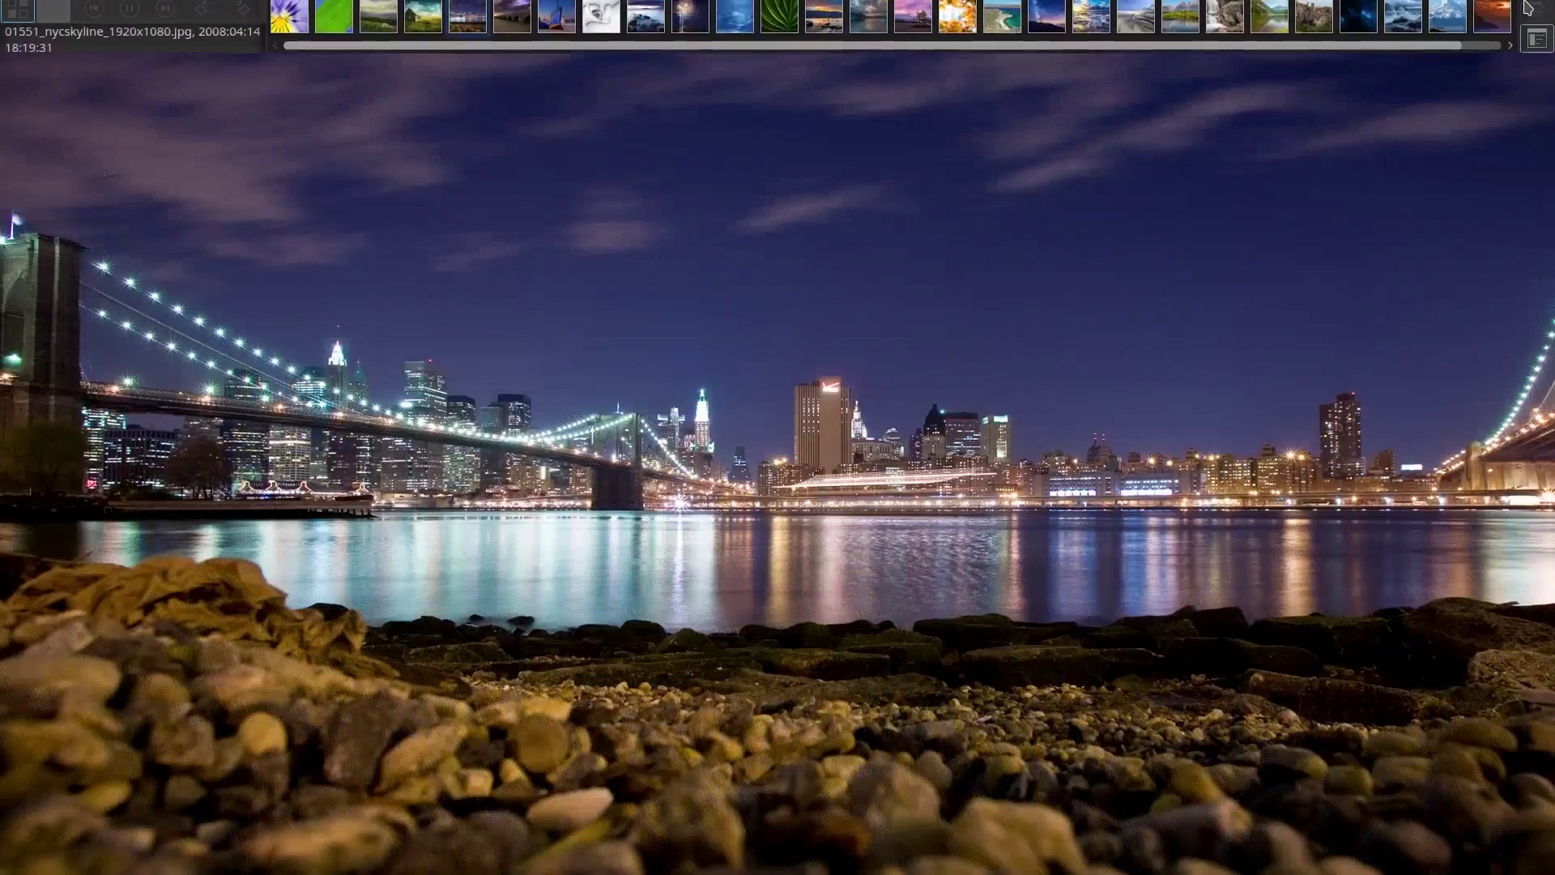
key(Escape)
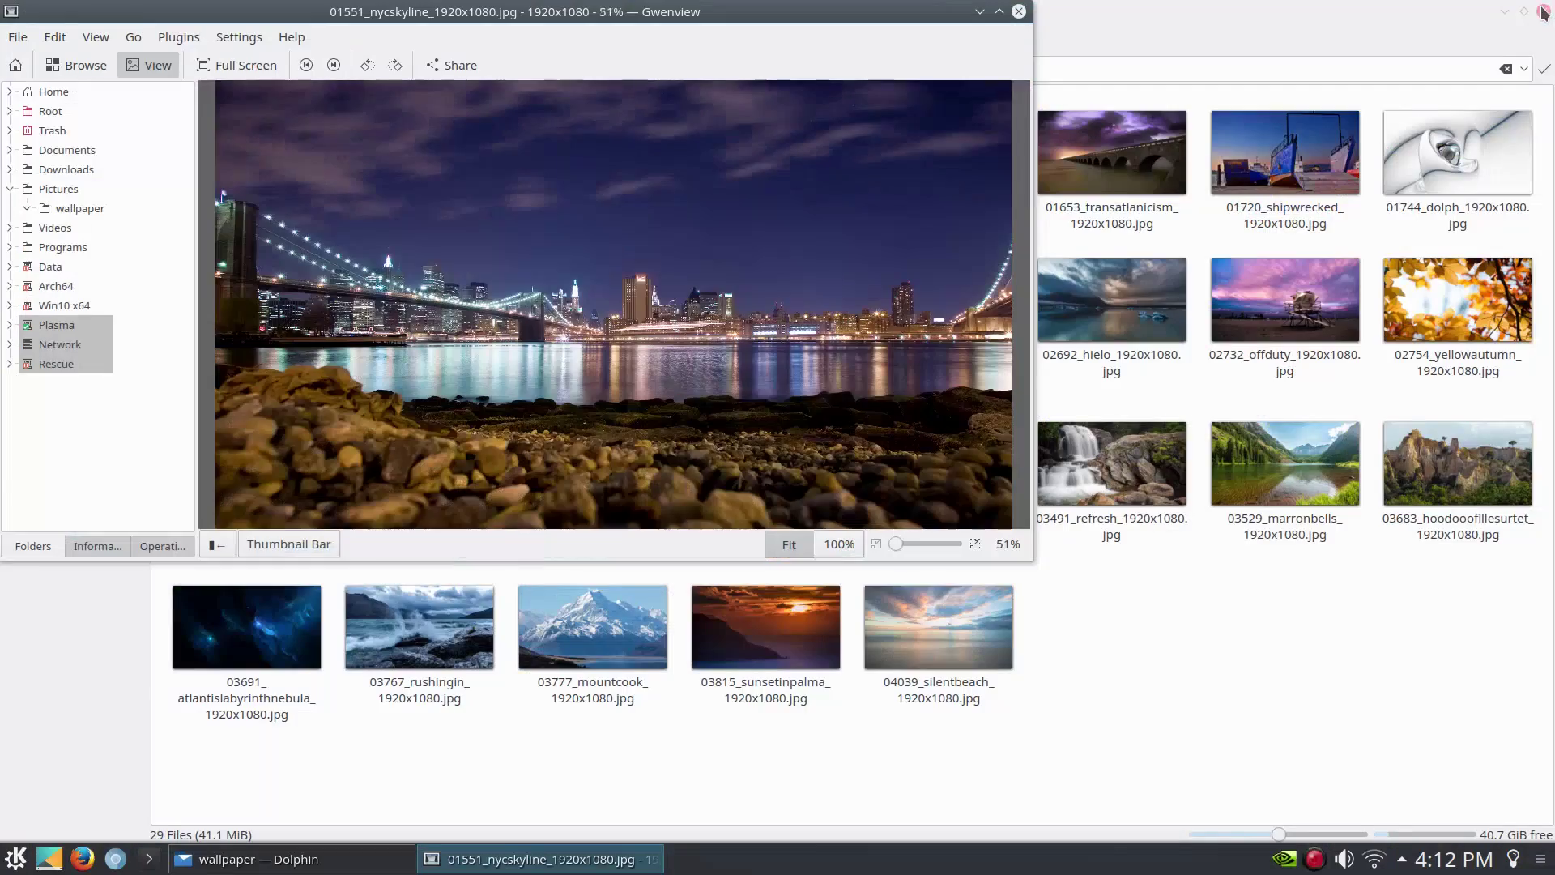
Close Gwenview and Dolphin, then set the desktop Wallpaper Type to Slideshow and apply it.
click(1019, 11)
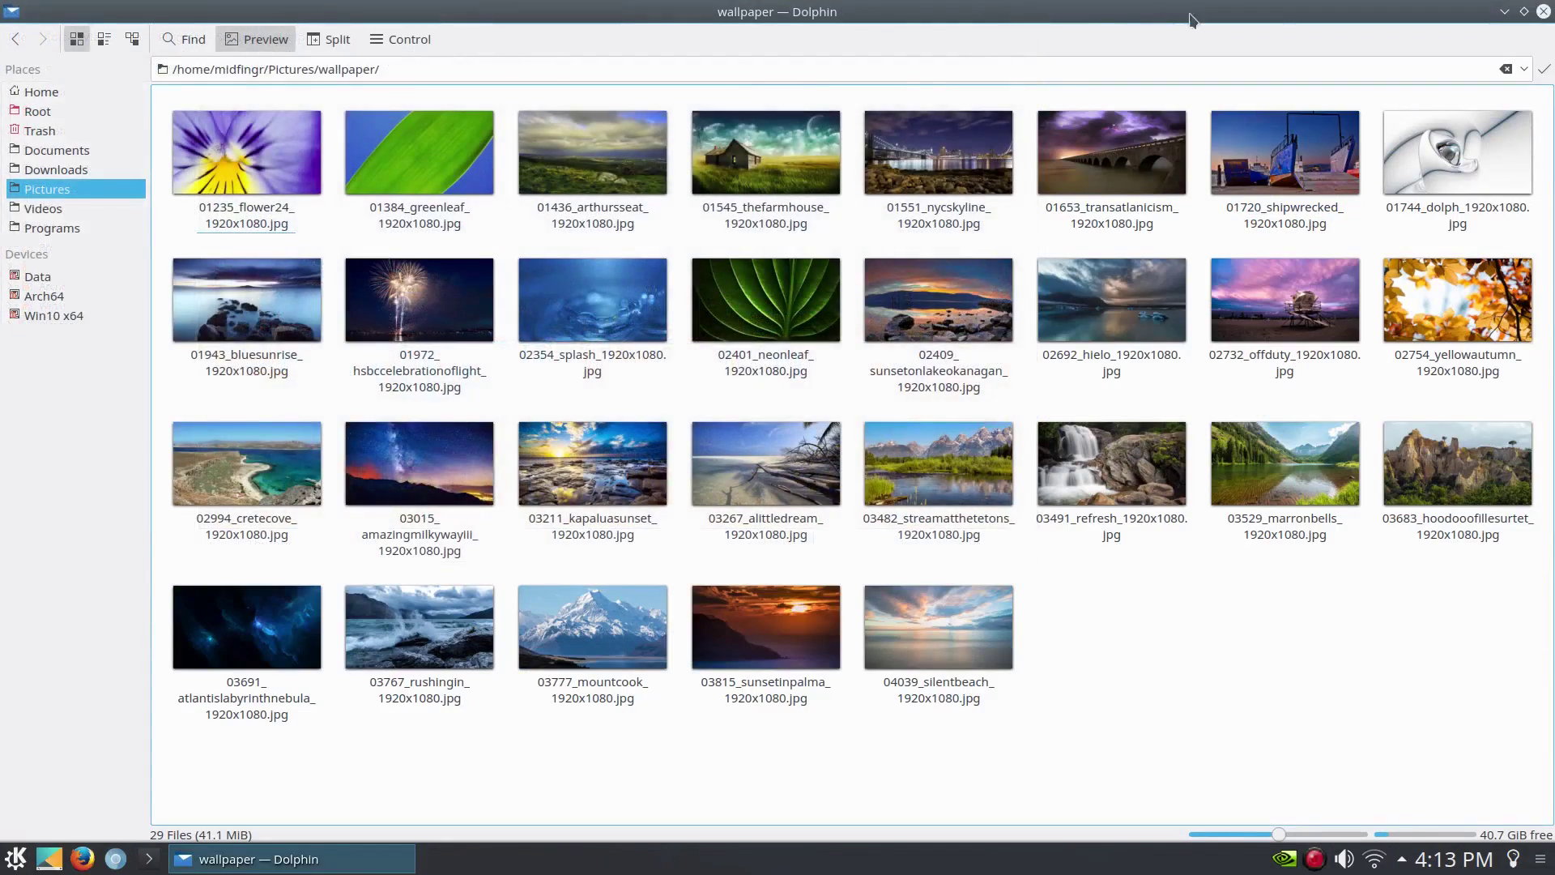
click(1543, 12)
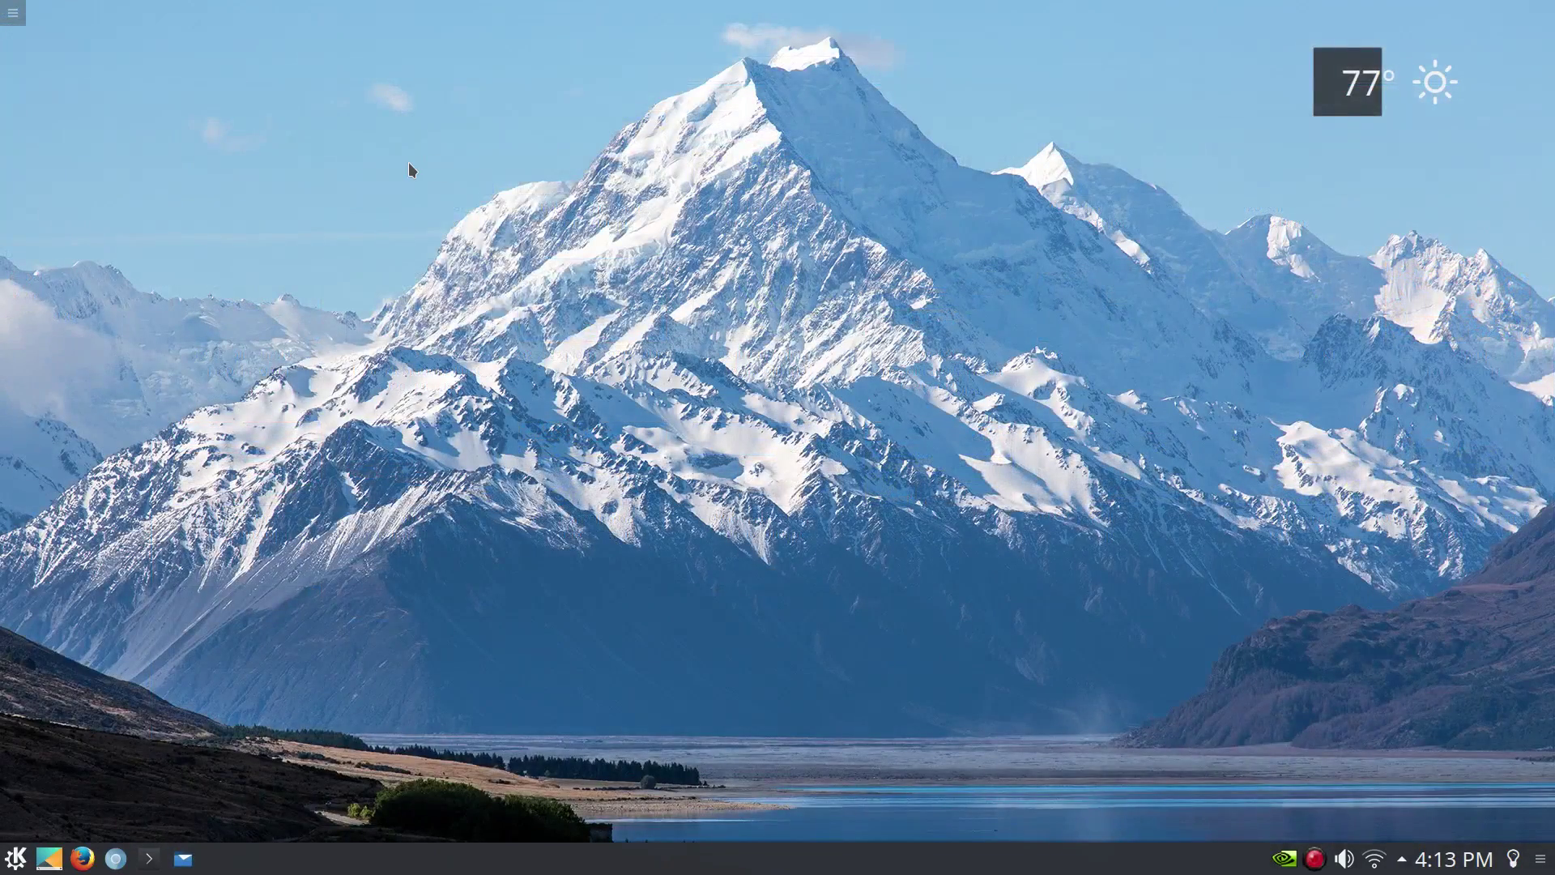
right_click(408, 162)
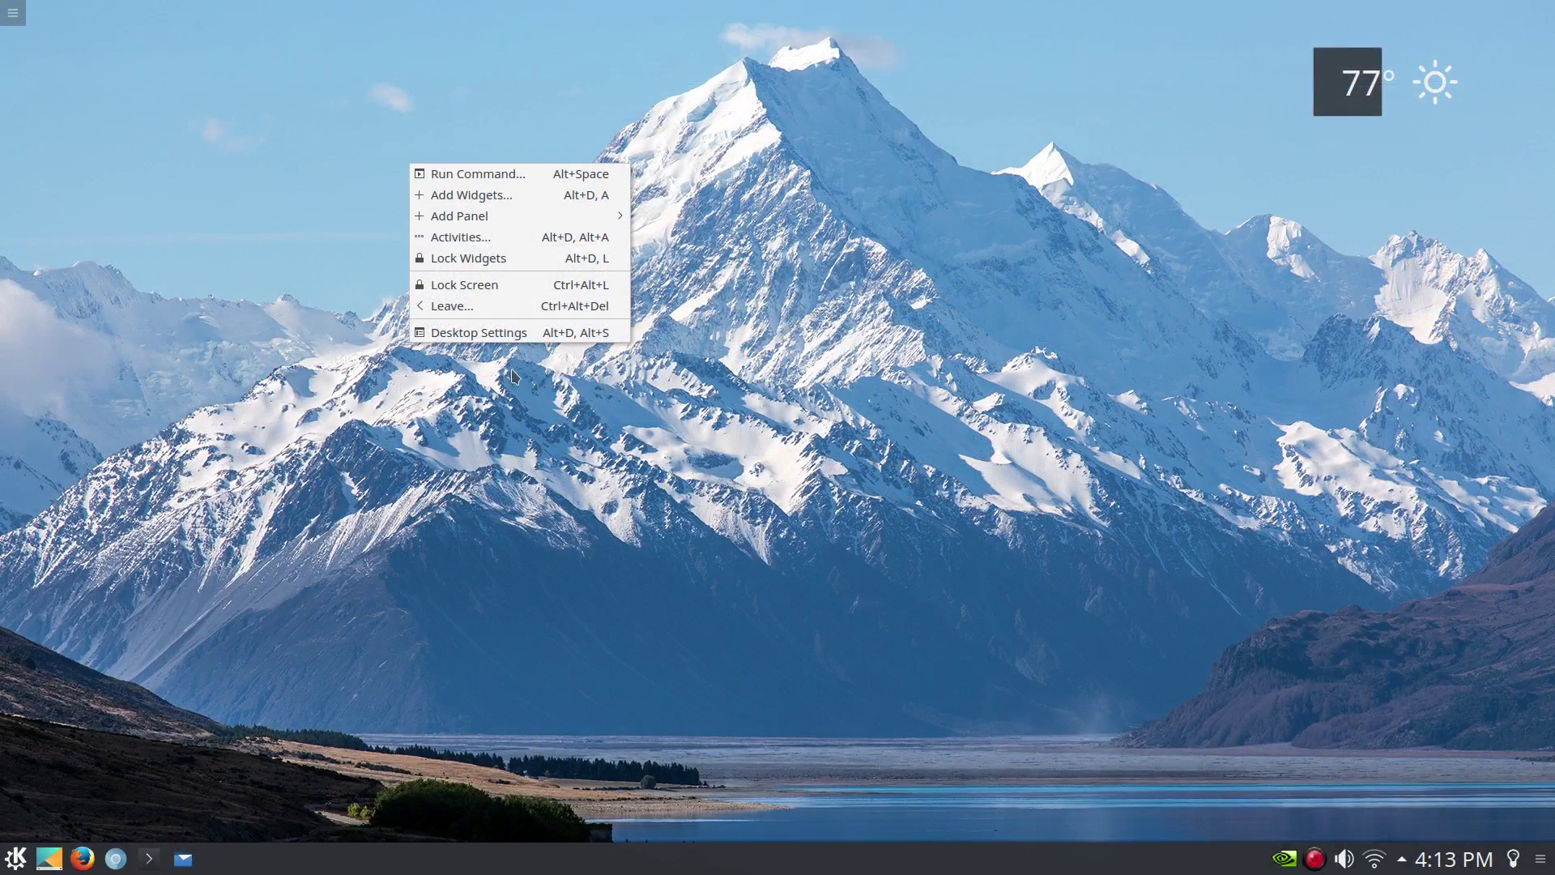
click(505, 334)
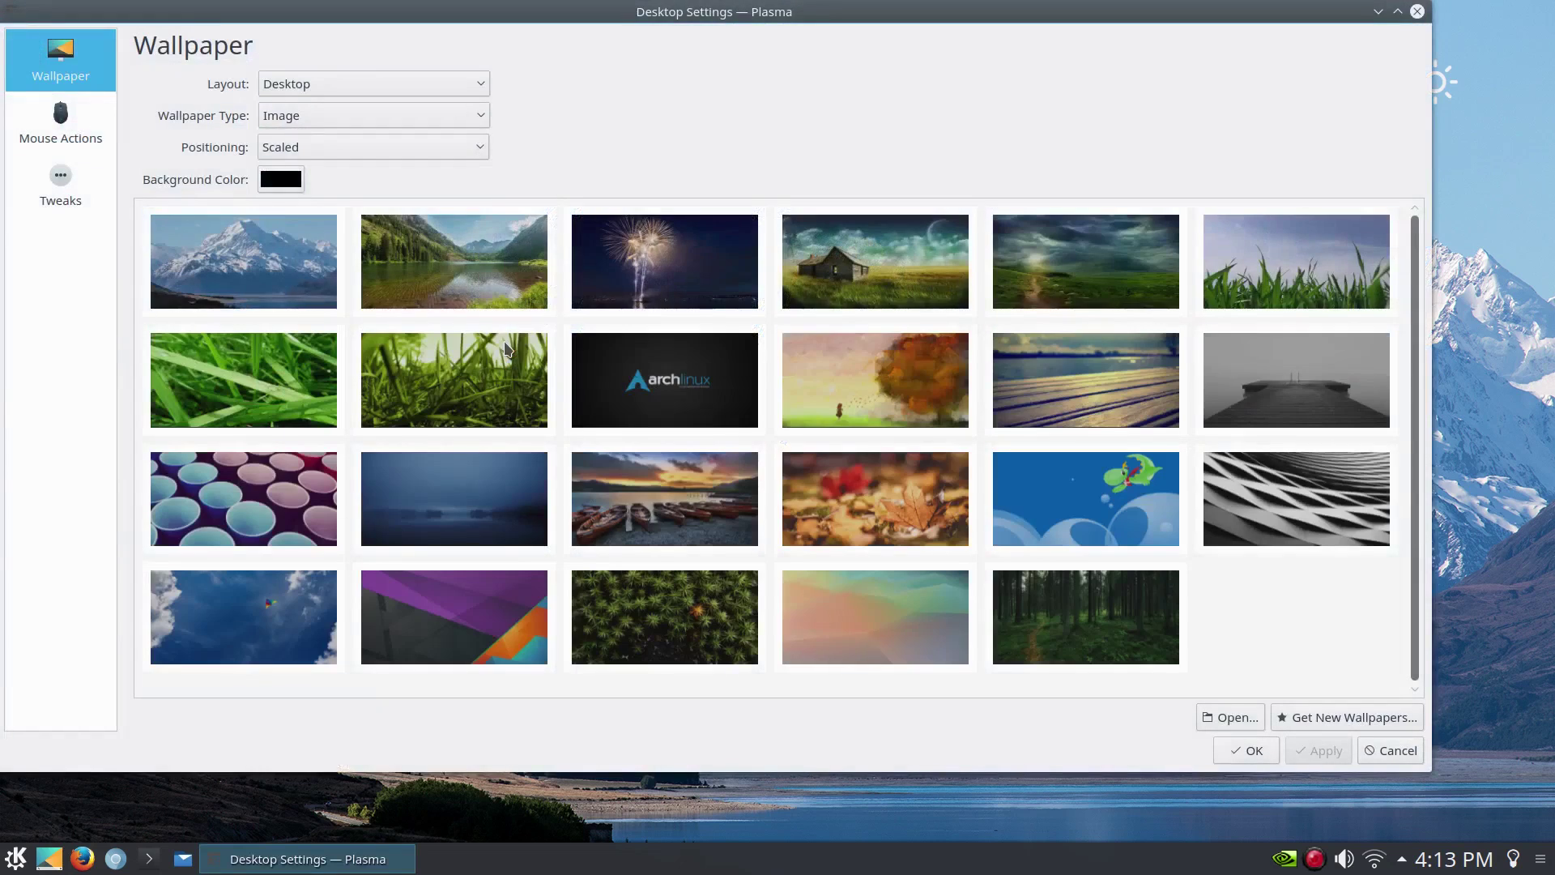
click(296, 120)
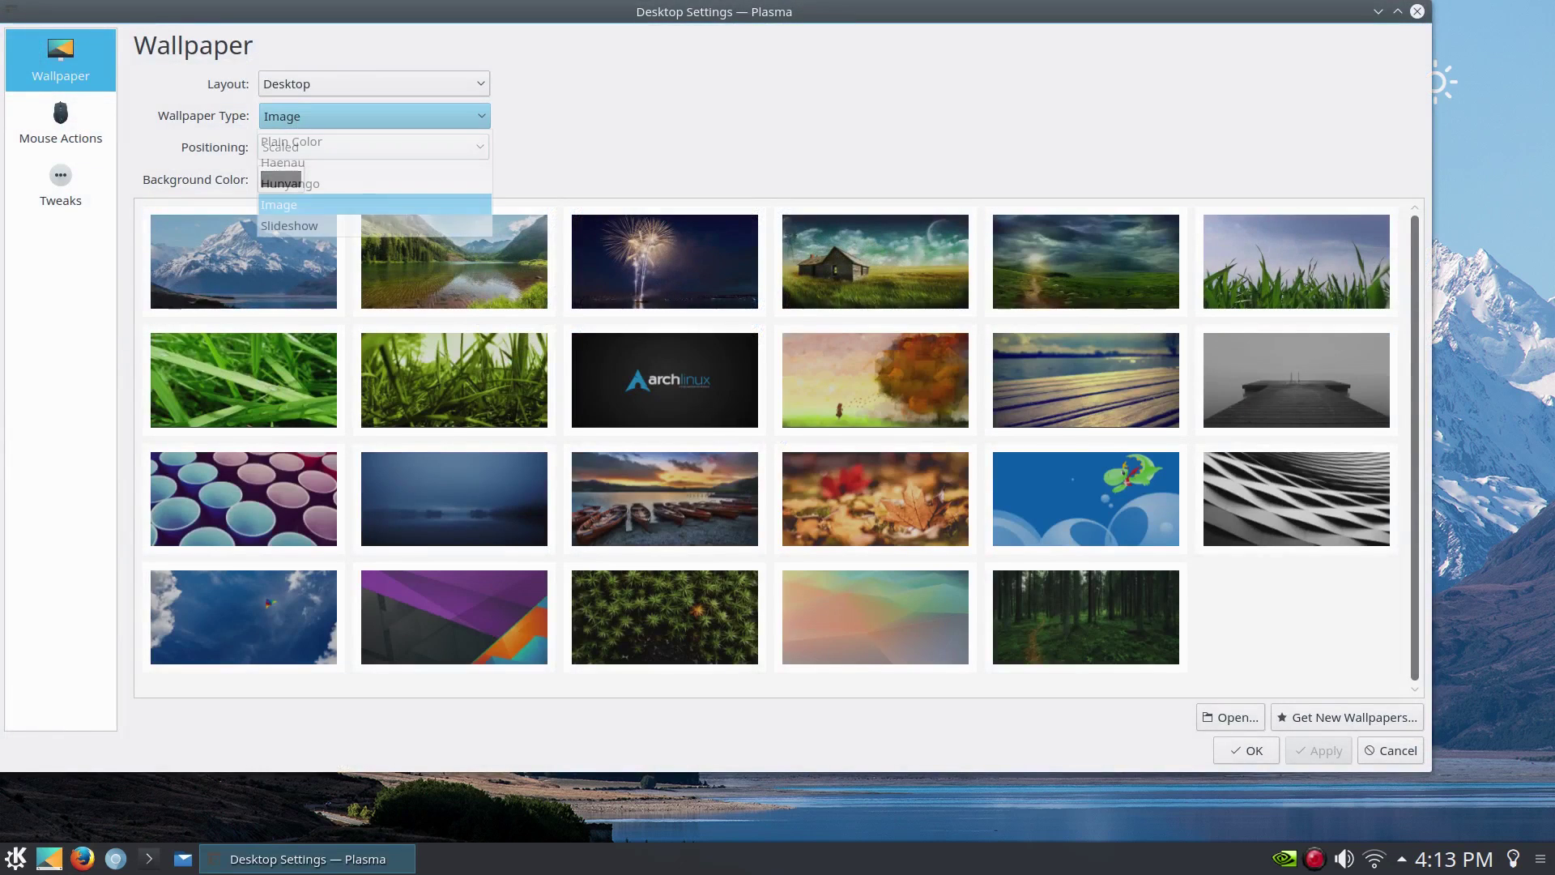
click(314, 231)
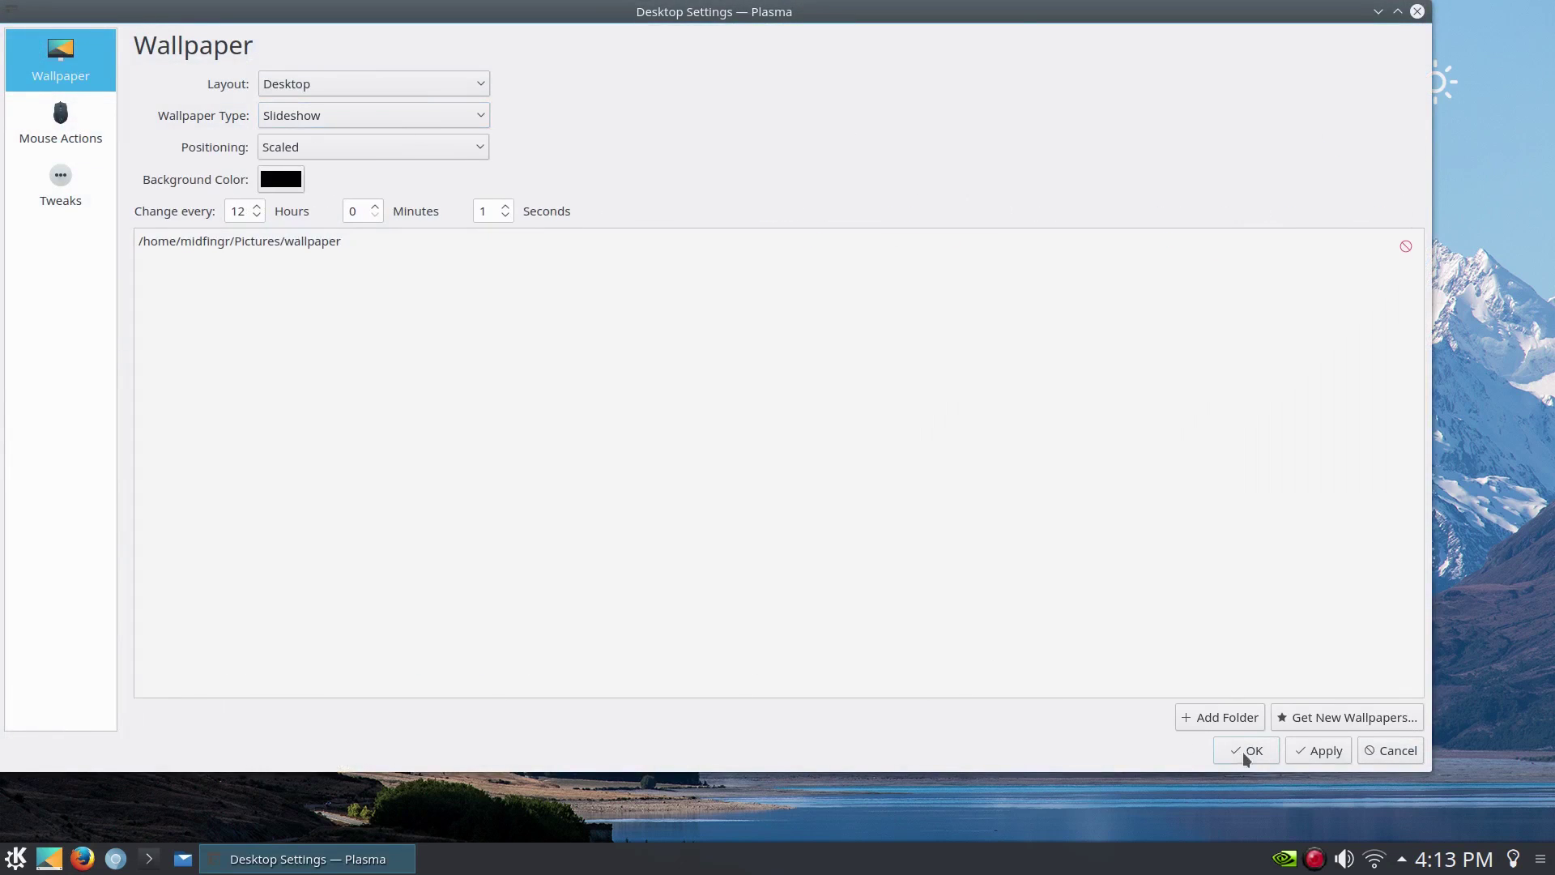
click(1316, 751)
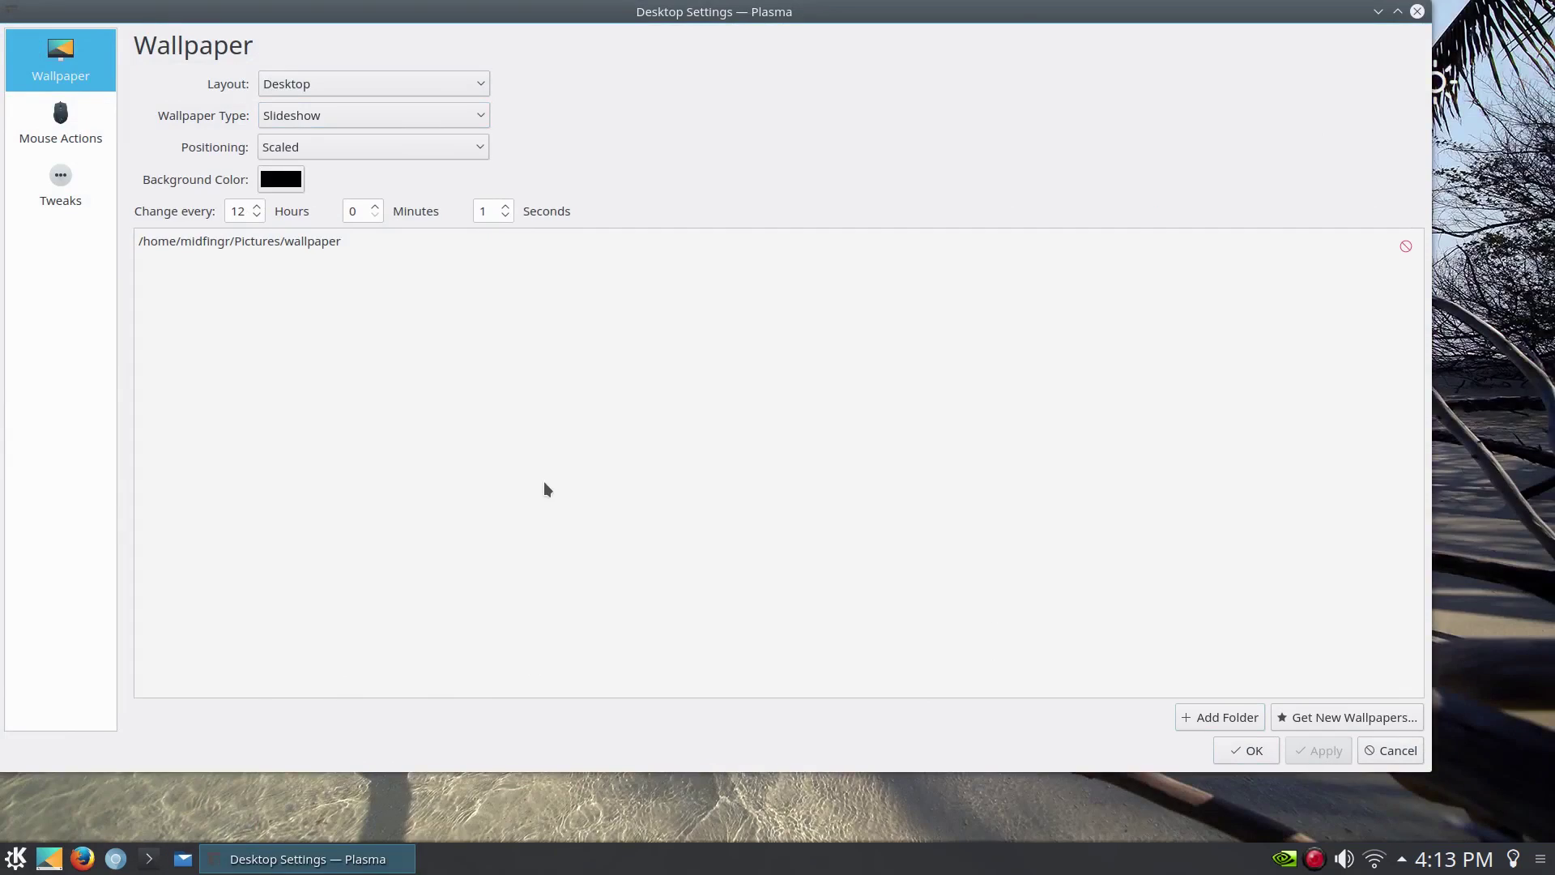
click(1247, 753)
Advance the slideshow wallpaper twice to reach the rusty blue ferries picture.
right_click(440, 230)
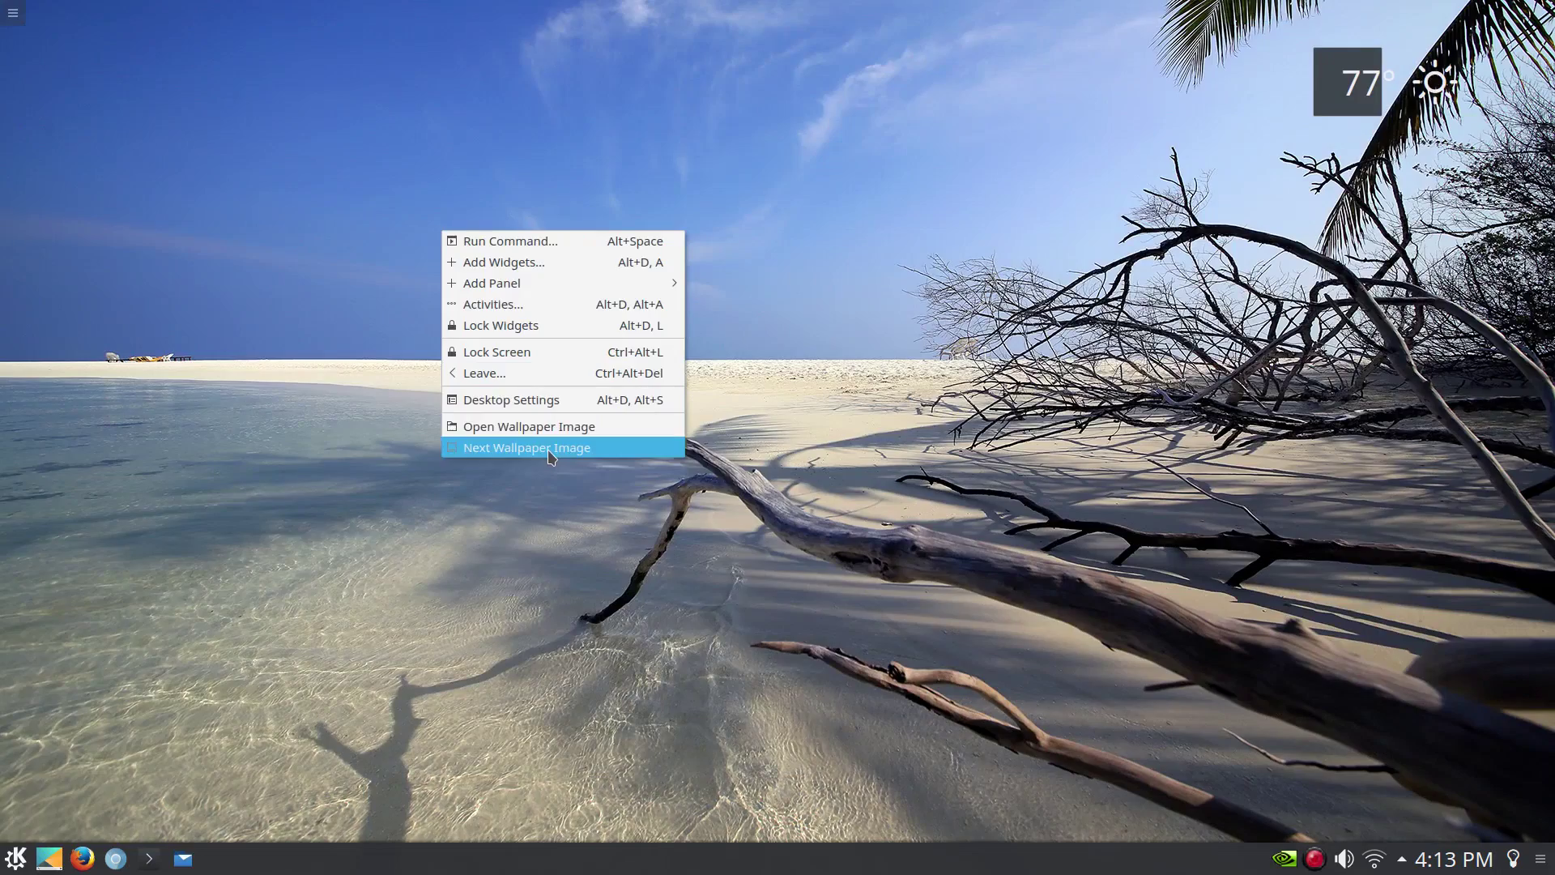
click(547, 448)
right_click(576, 326)
click(638, 541)
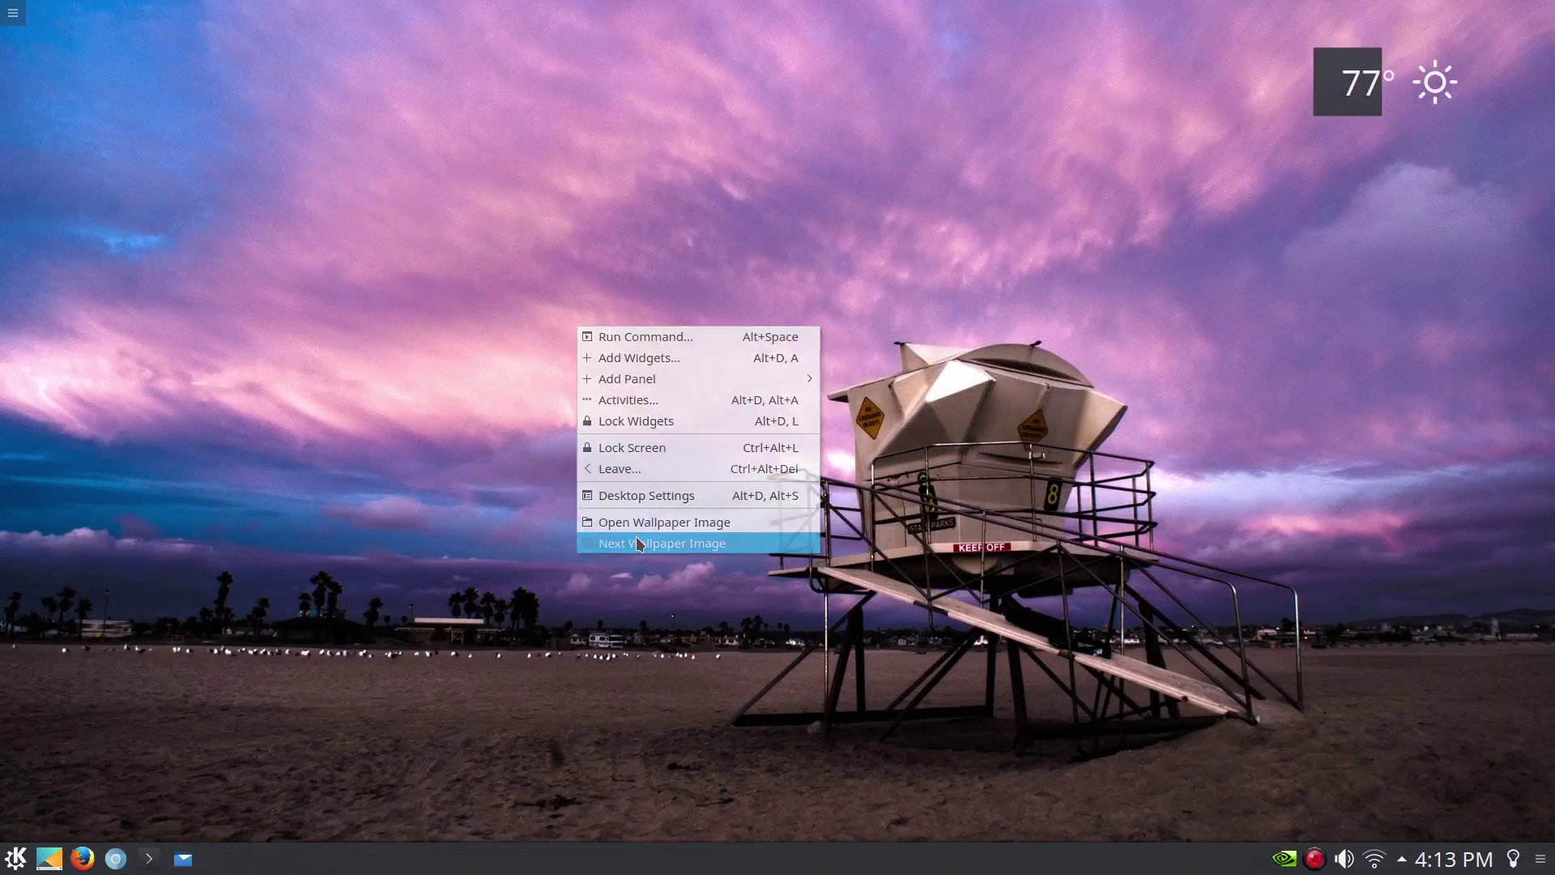
right_click(599, 282)
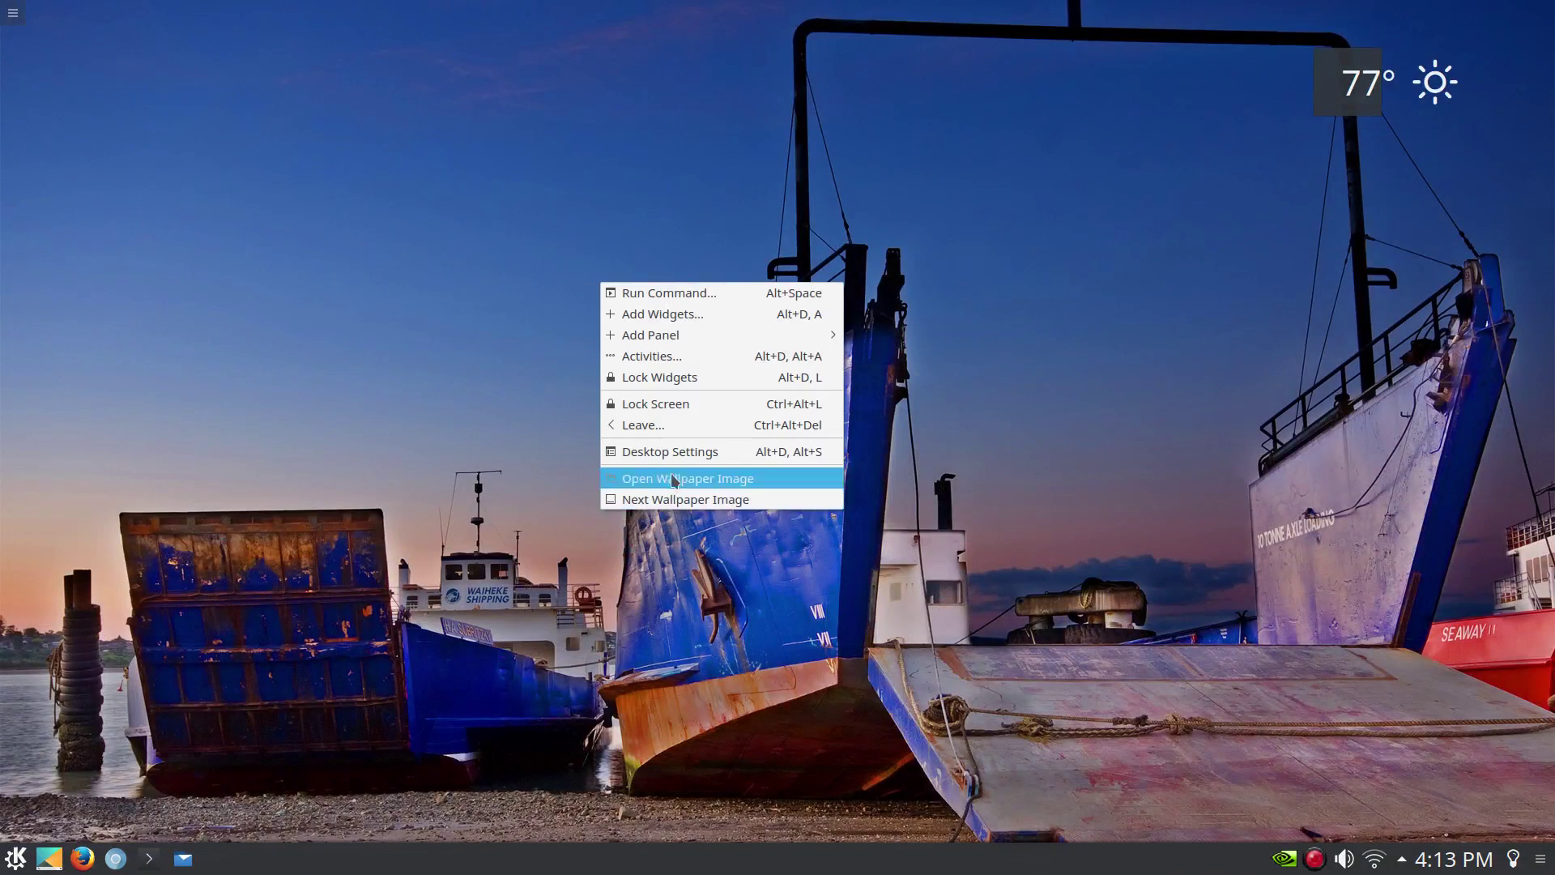
Open the current wallpaper in Gwenview and step forward three images.
click(729, 478)
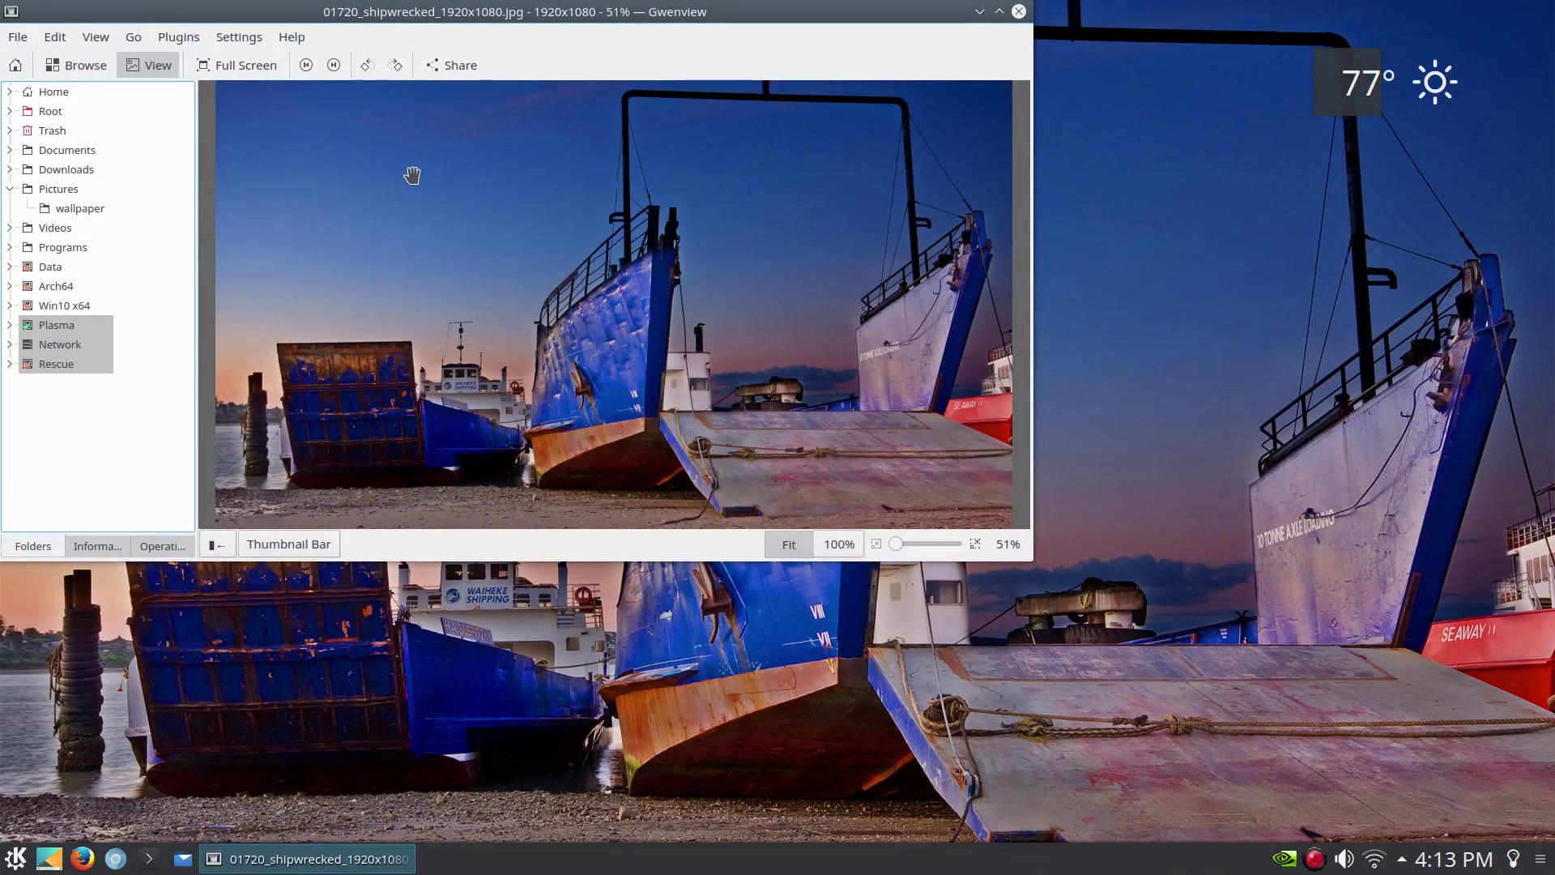
click(333, 67)
click(330, 73)
click(330, 73)
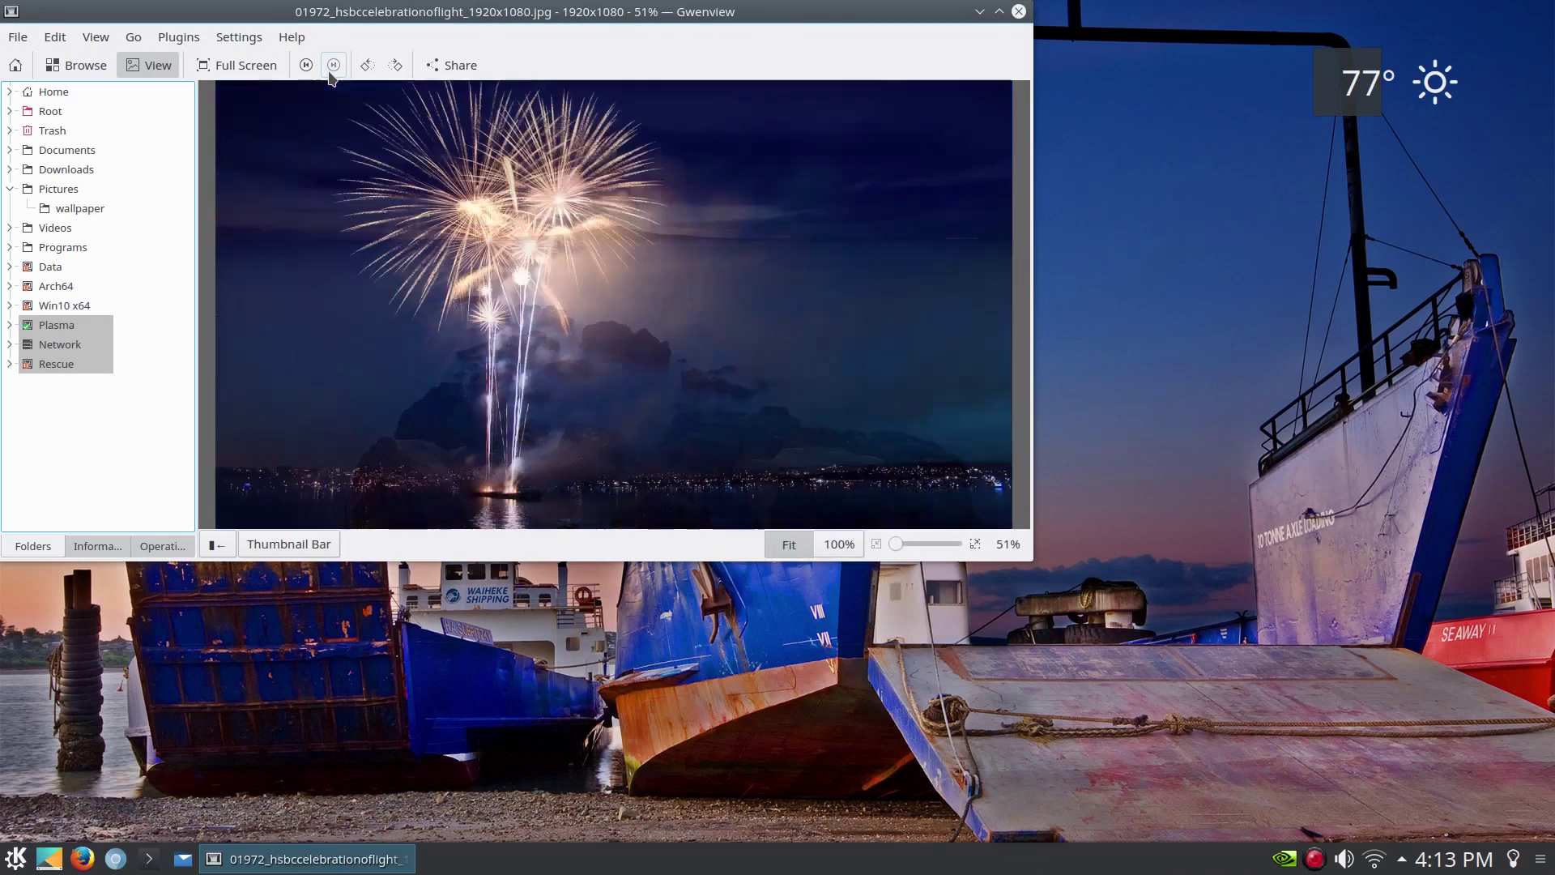
click(330, 73)
Go back six images and forward two to 01551_nycskyline_1920x1080.jpg, then try Share.
click(304, 68)
click(305, 68)
click(305, 68)
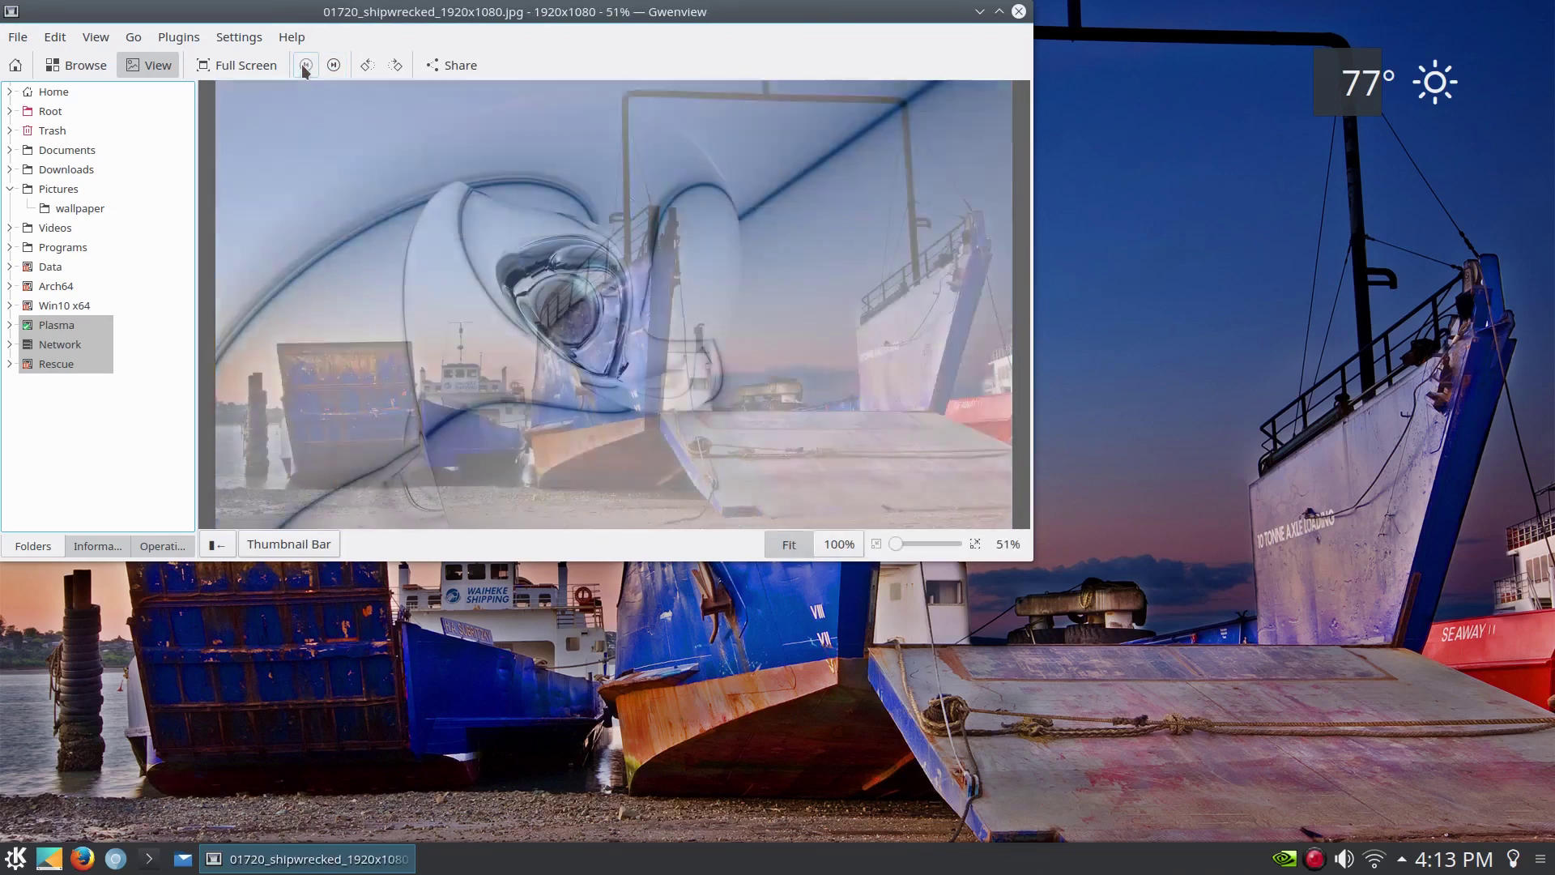
click(304, 68)
click(305, 68)
click(304, 68)
click(305, 68)
click(304, 68)
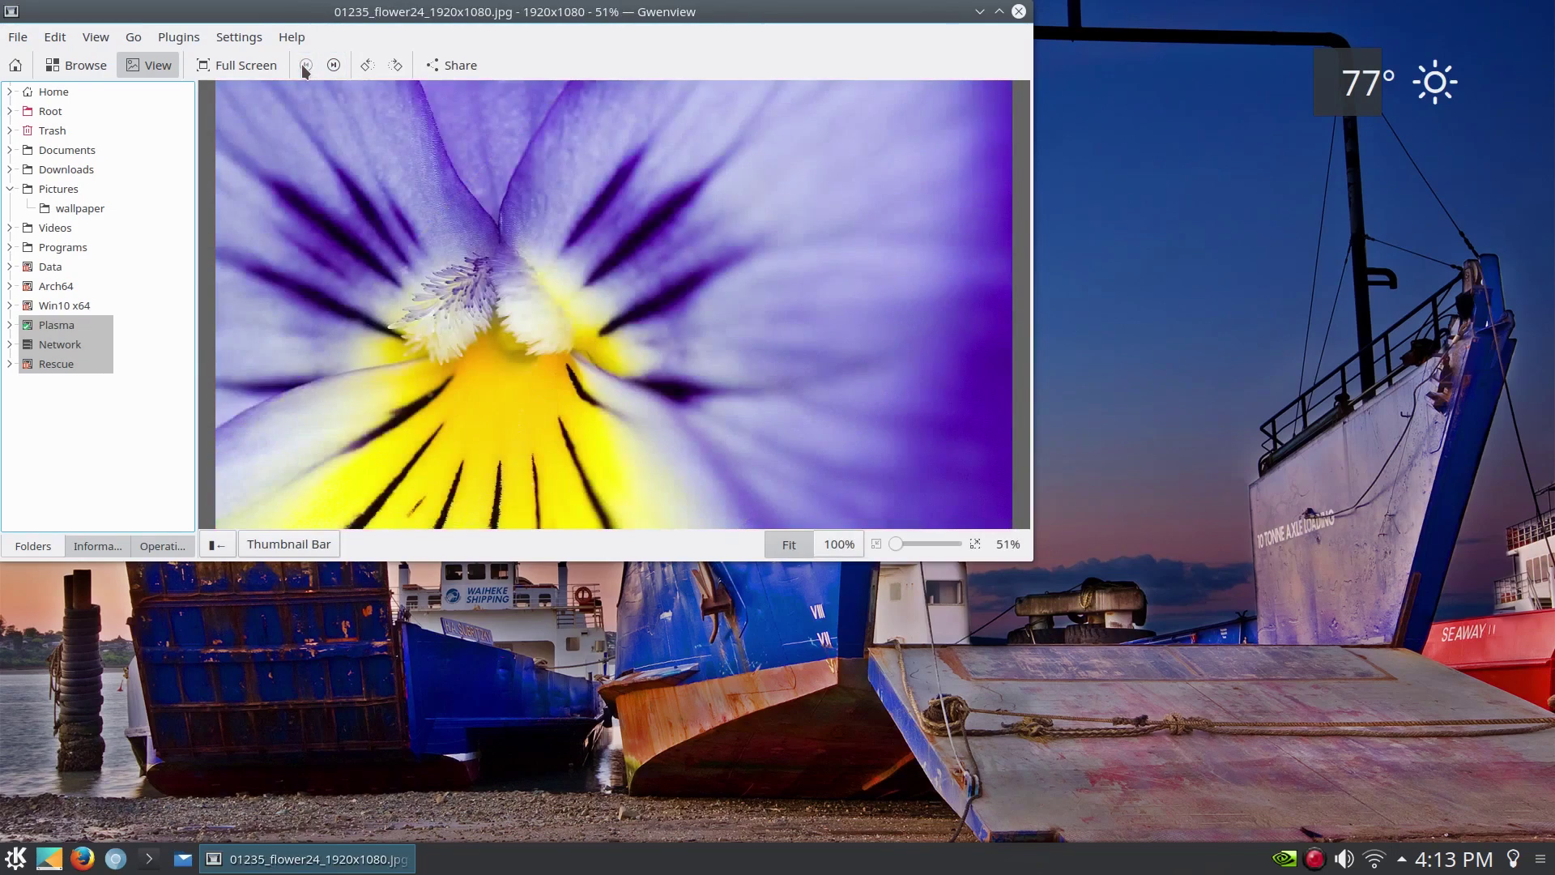
click(333, 66)
click(333, 65)
click(333, 66)
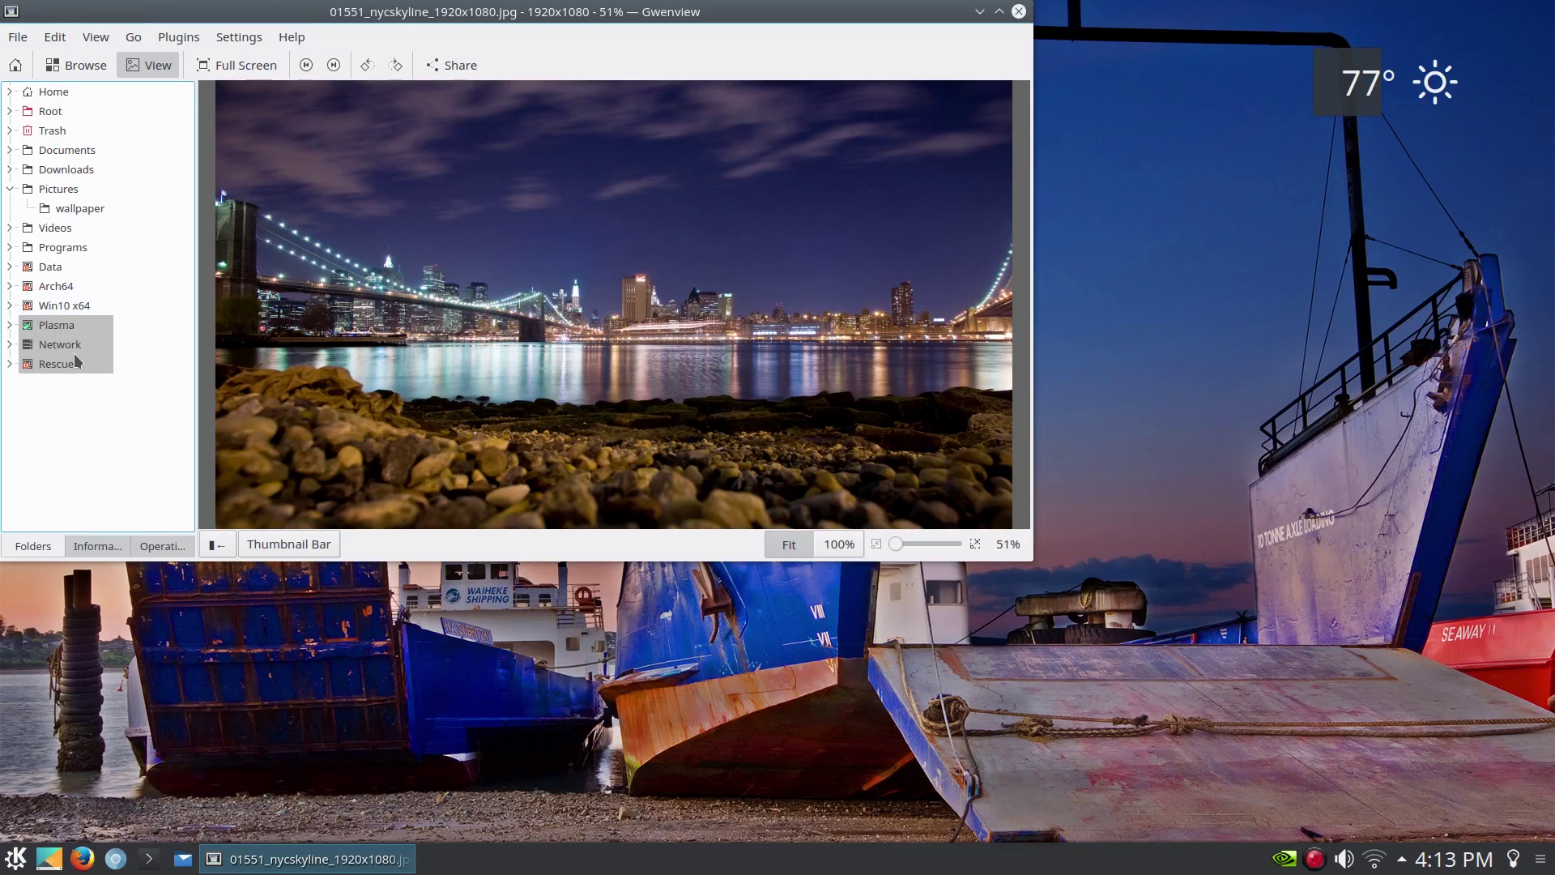
click(465, 68)
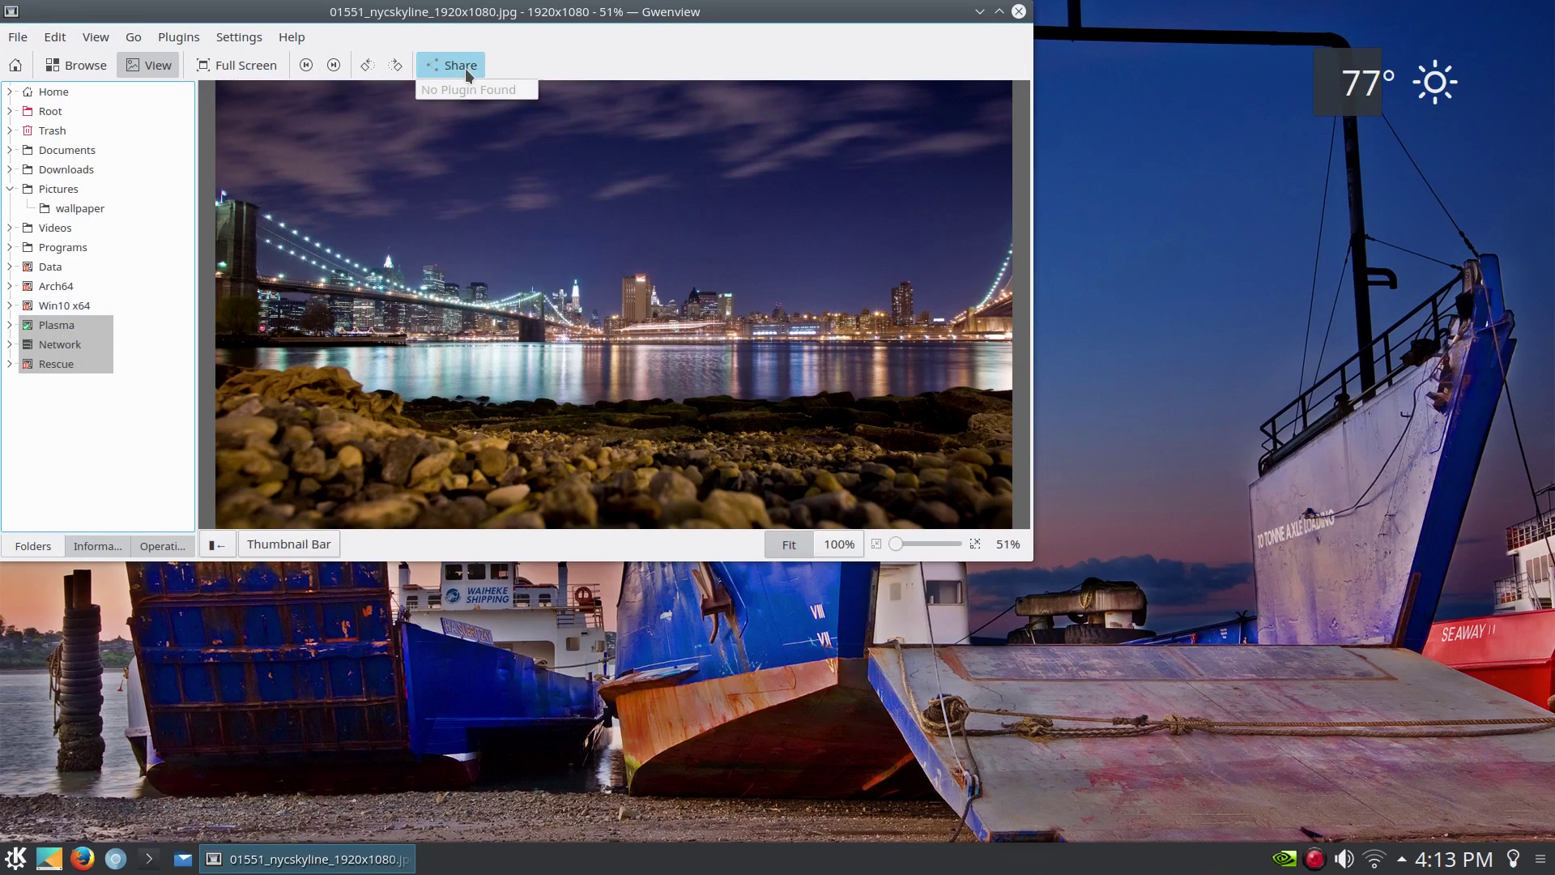
click(552, 47)
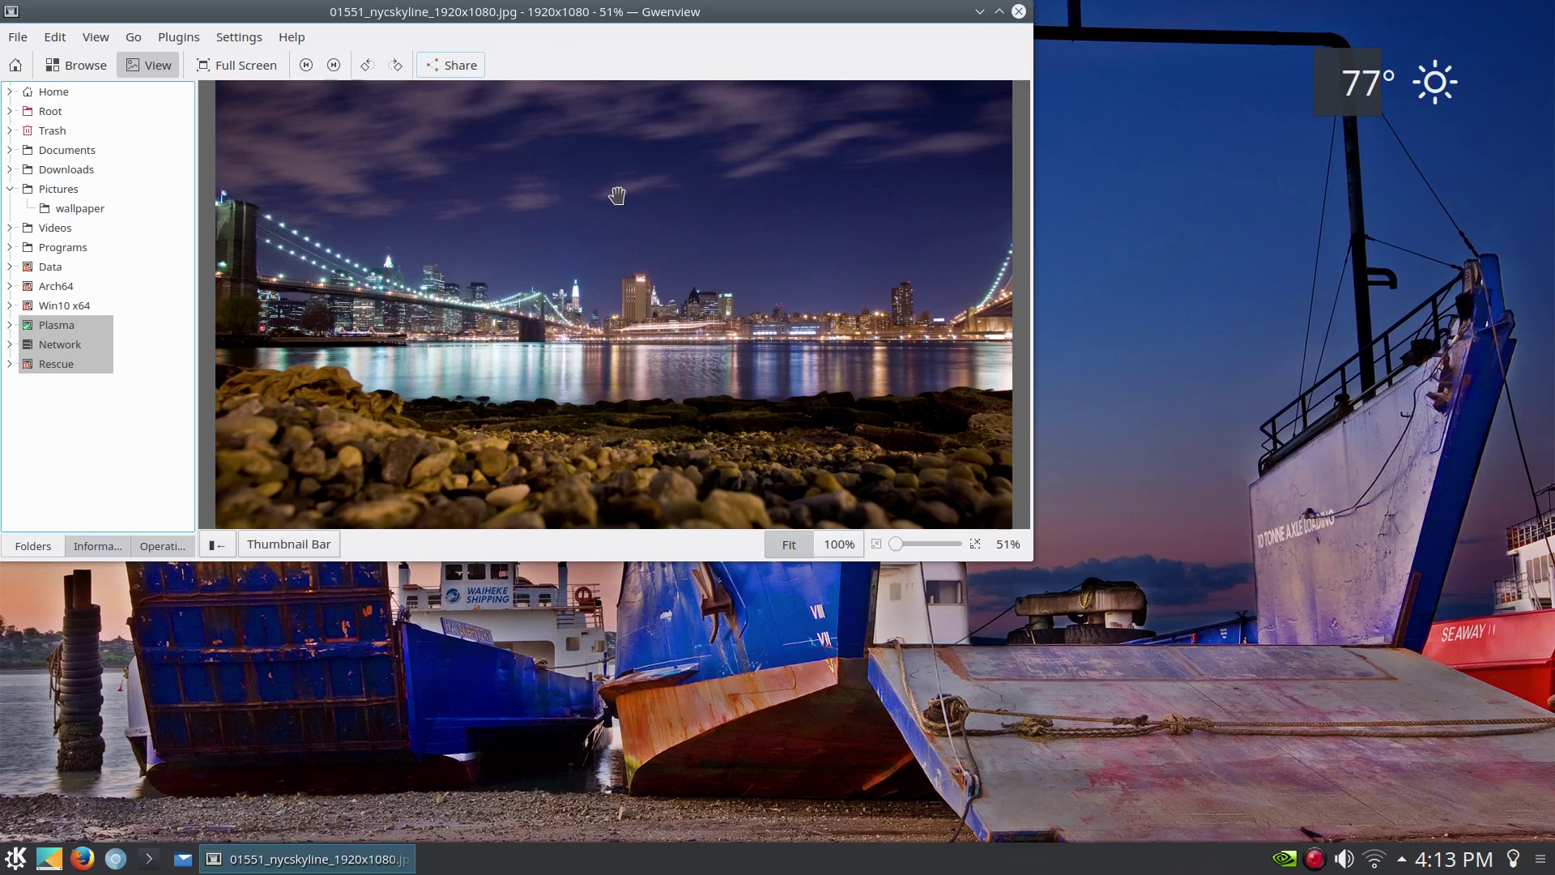
Close Gwenview, then in Desktop Settings try Tiled wallpaper positioning and return it to Scaled.
click(1019, 11)
right_click(552, 281)
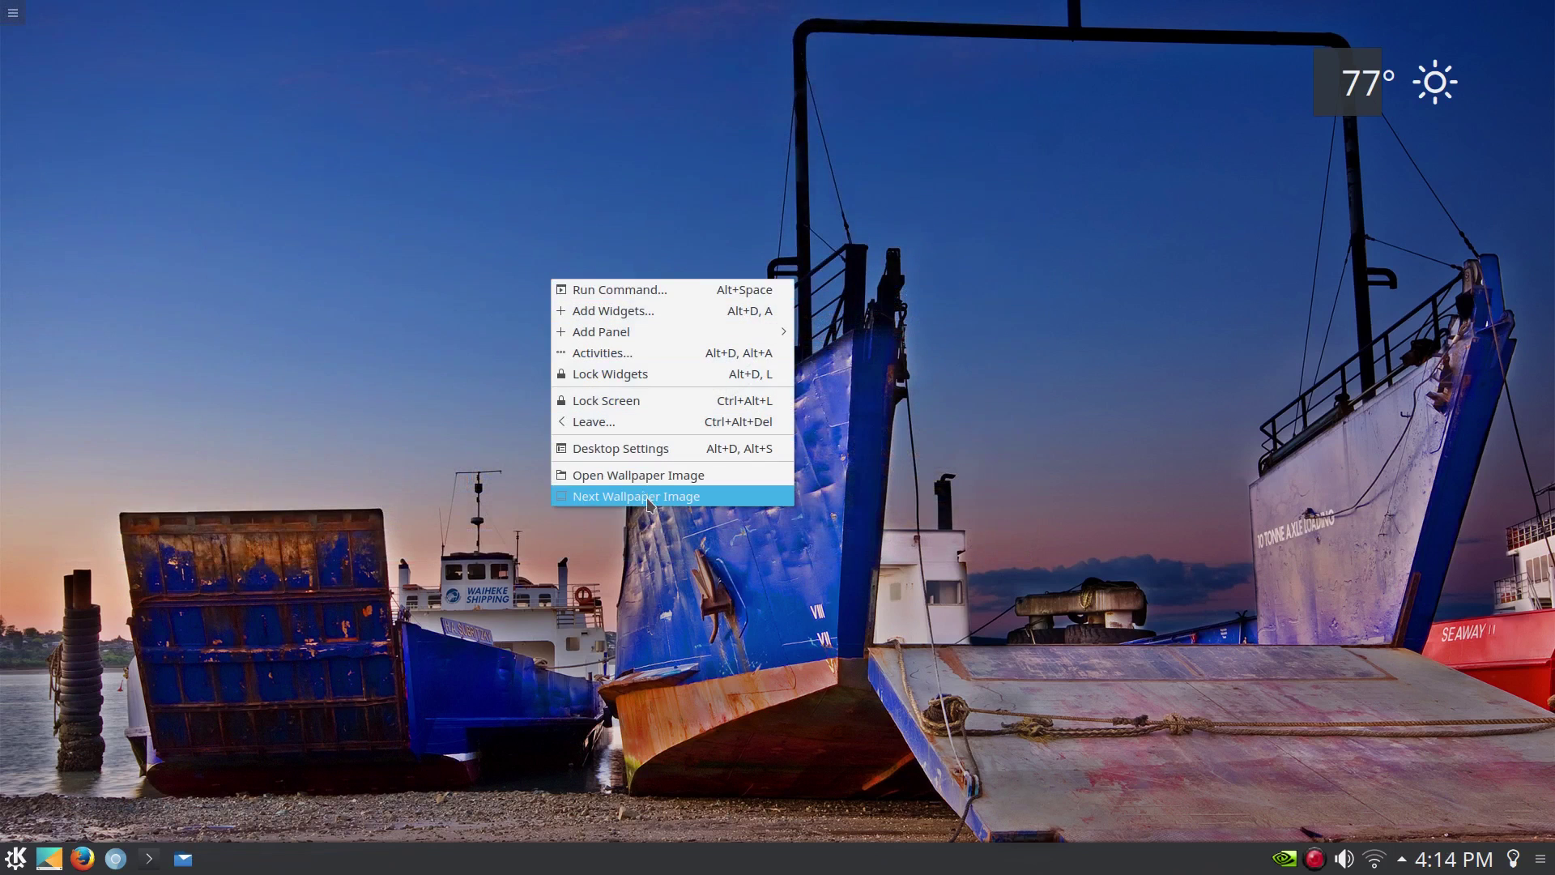
click(543, 235)
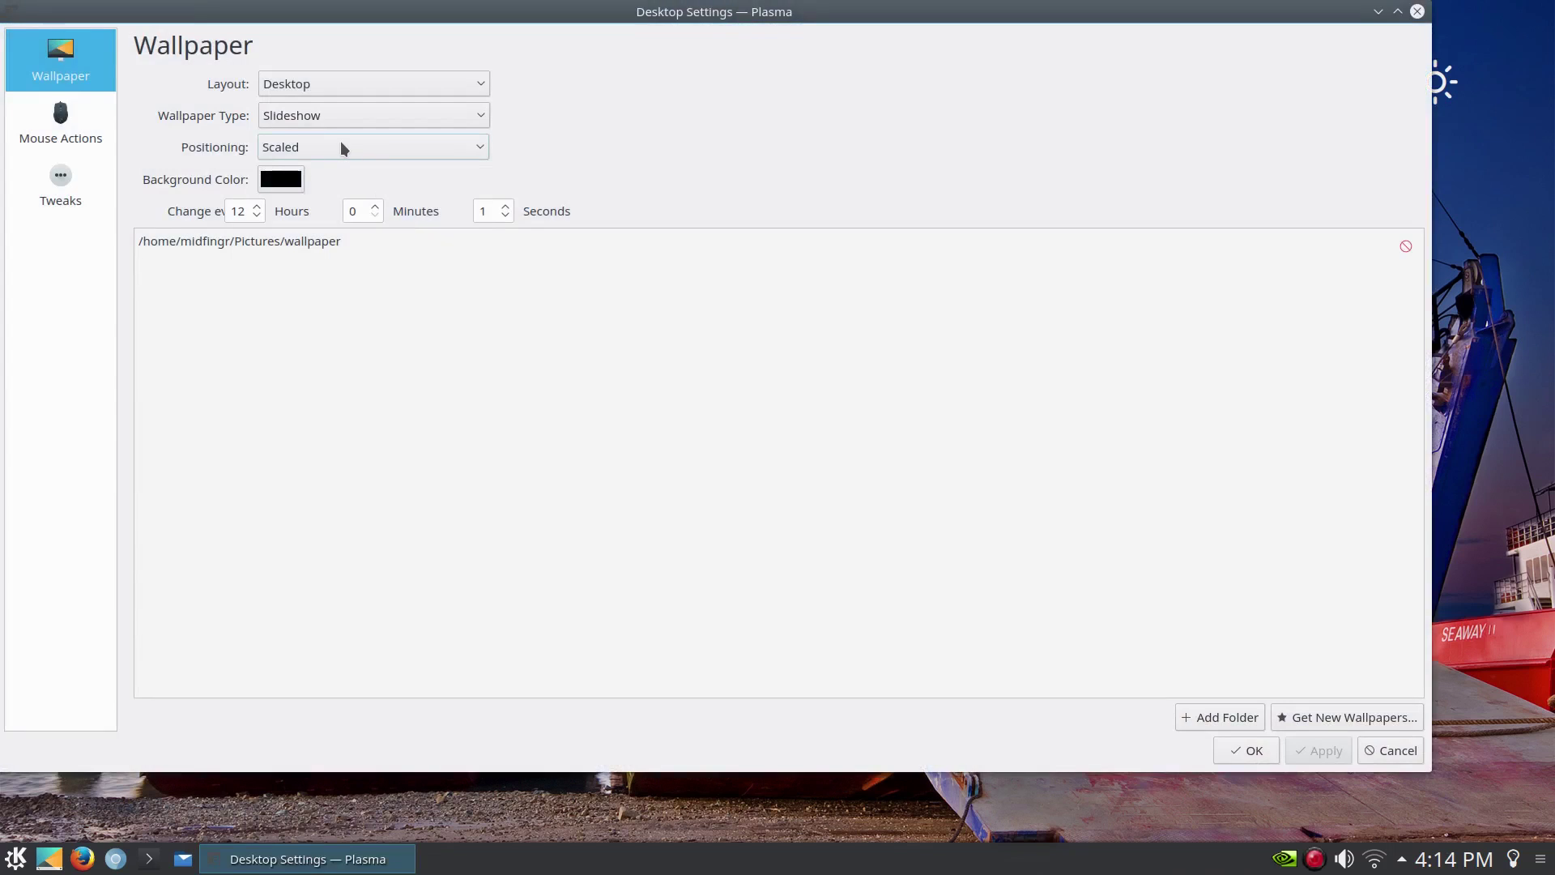
click(340, 146)
click(326, 253)
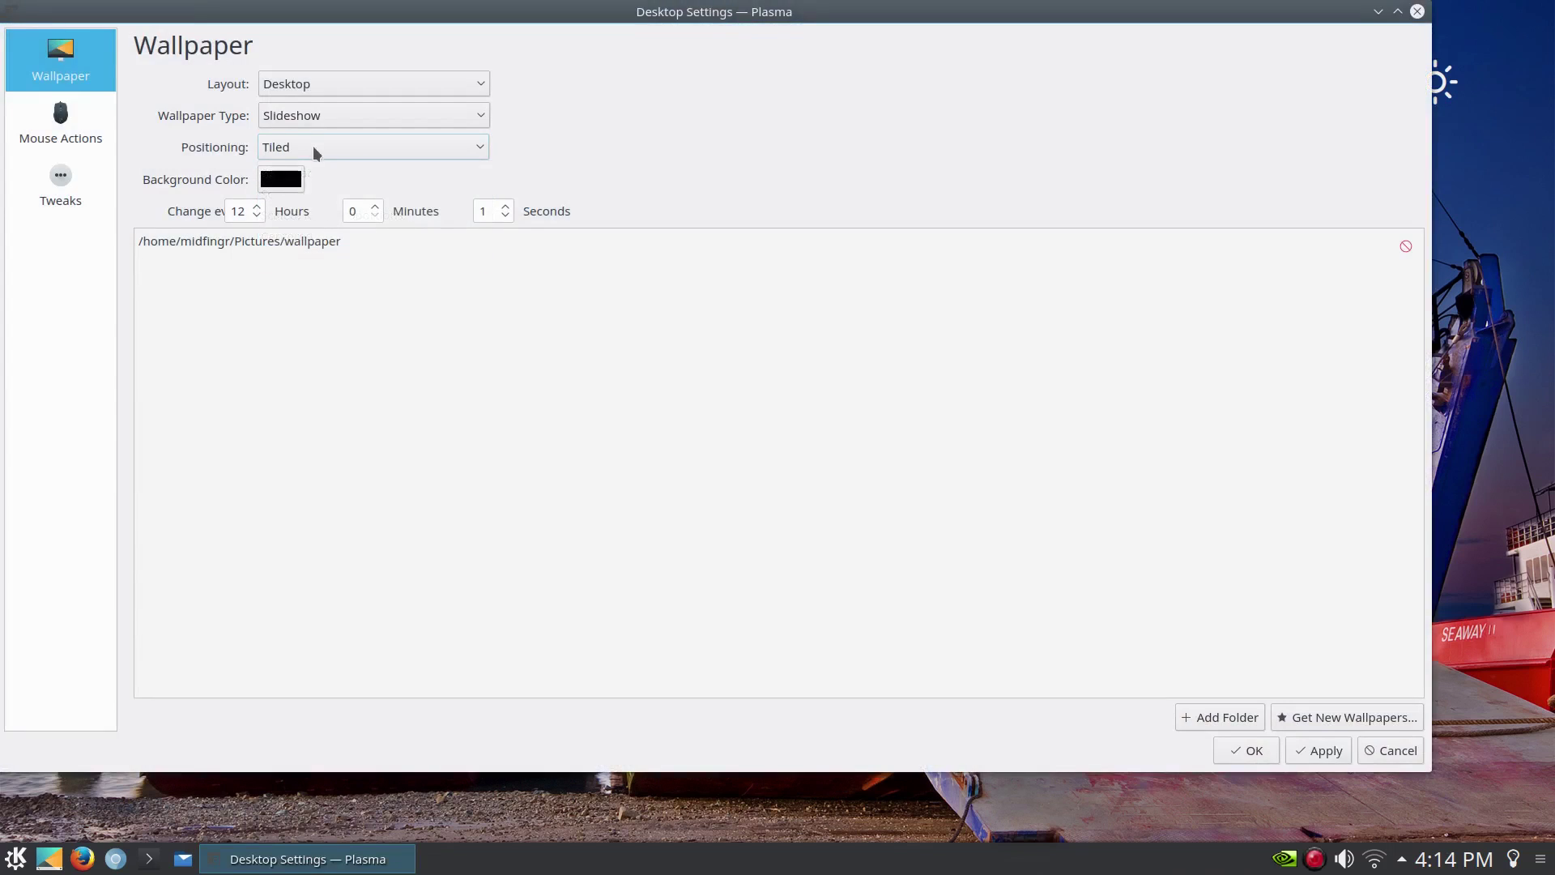
click(309, 148)
click(316, 196)
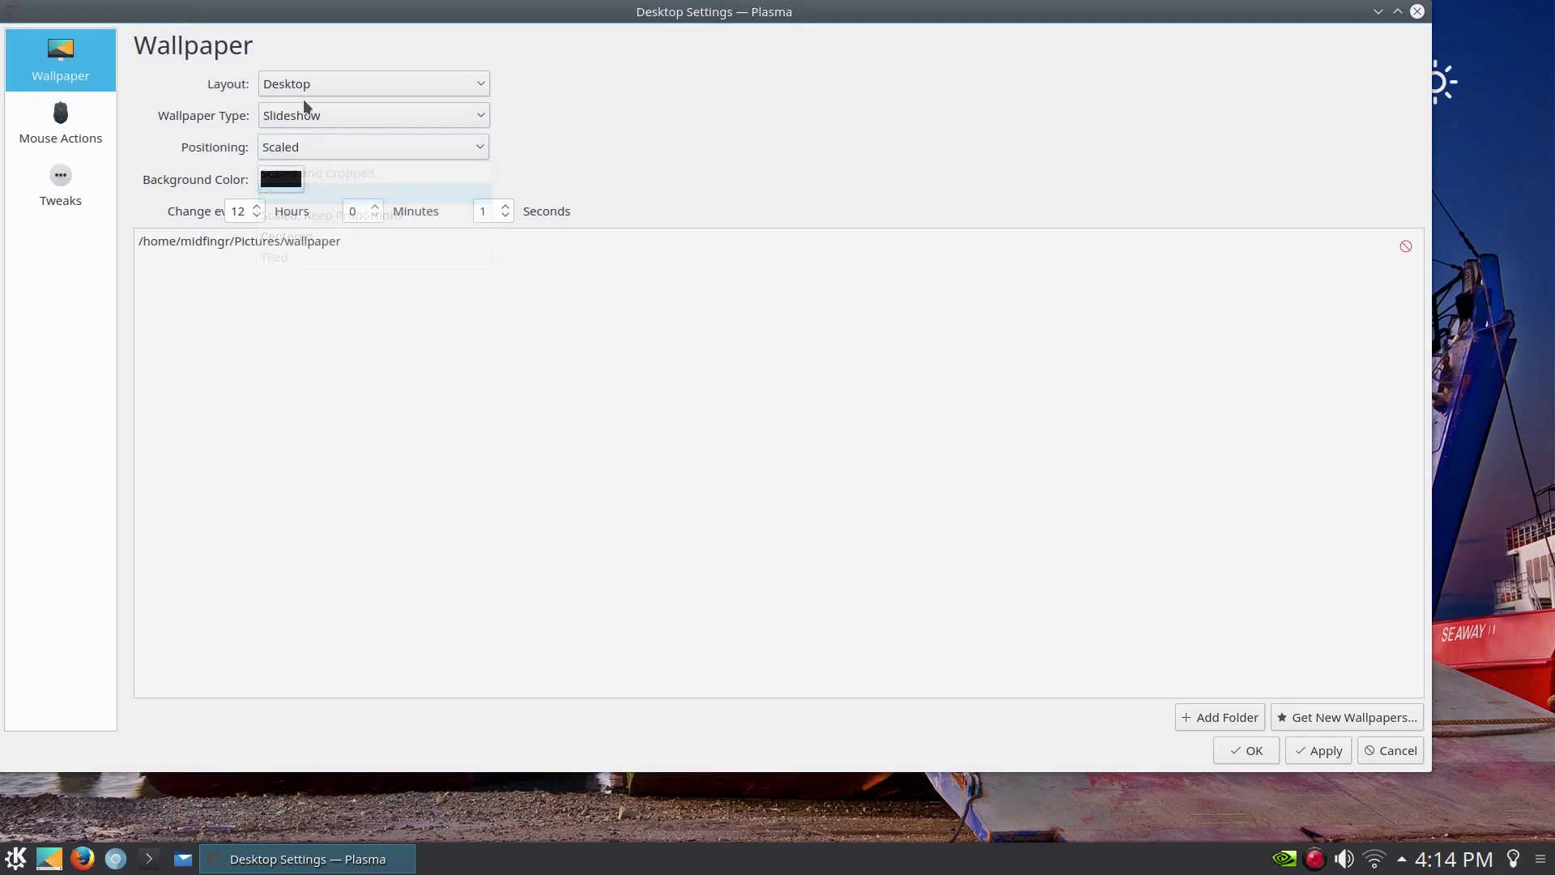
click(307, 116)
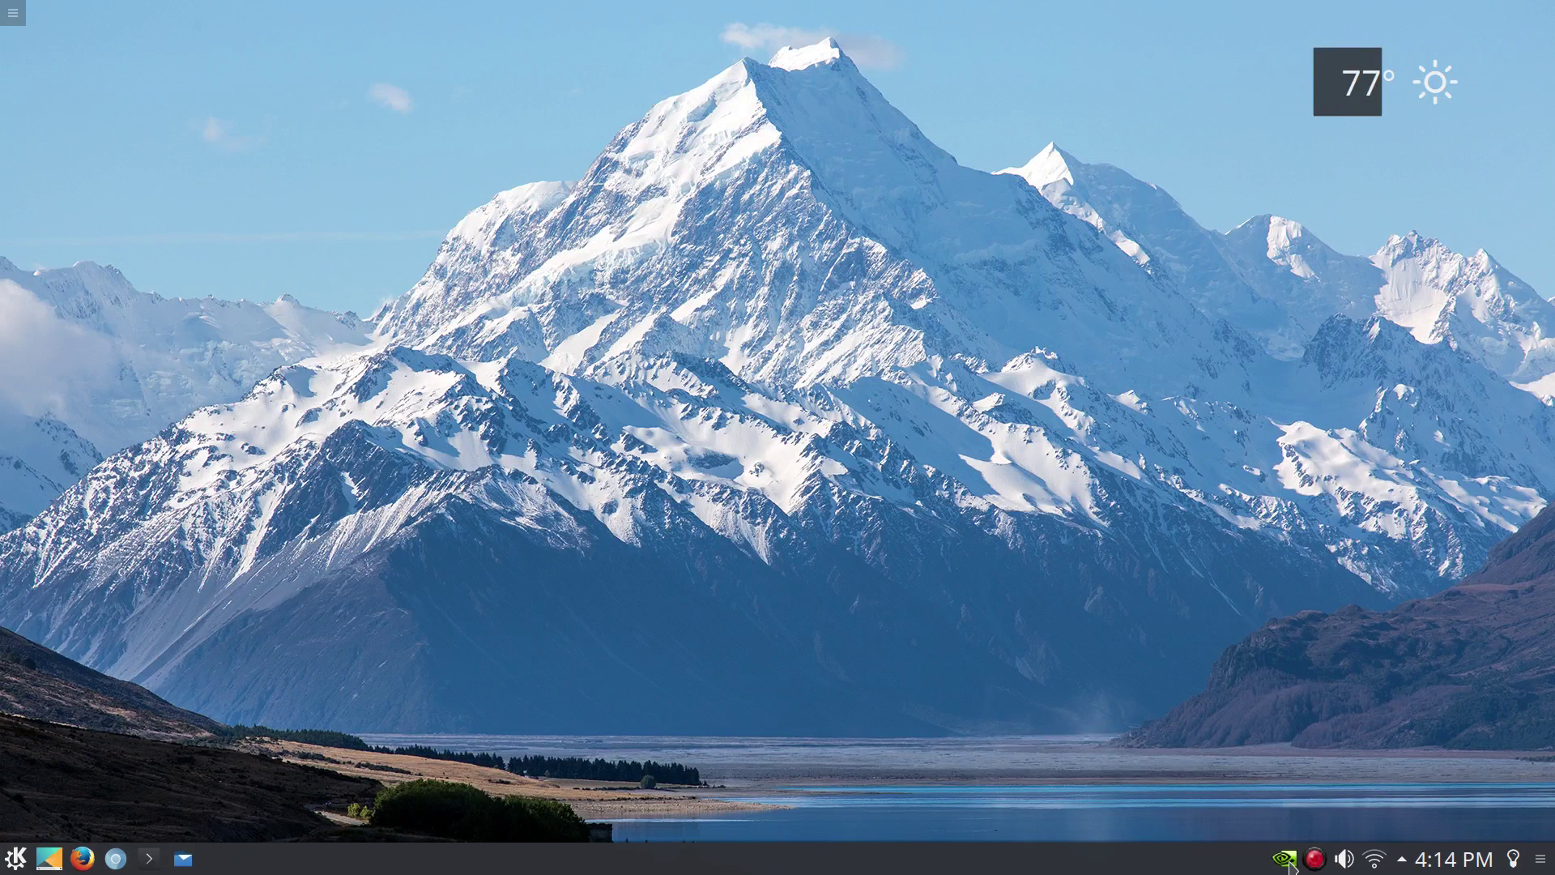
click(1286, 860)
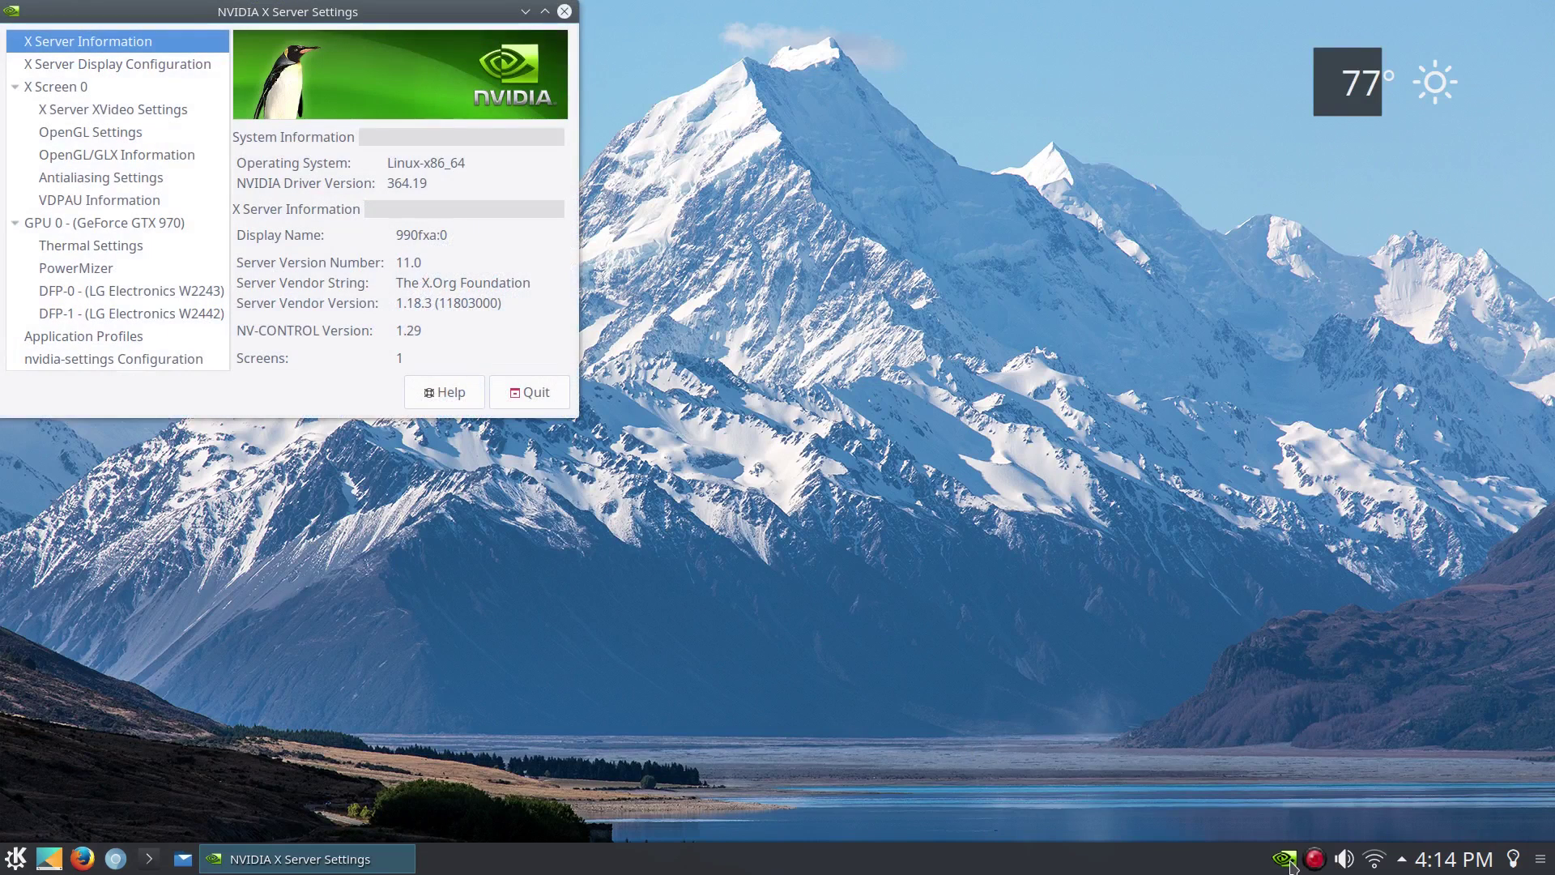
click(148, 254)
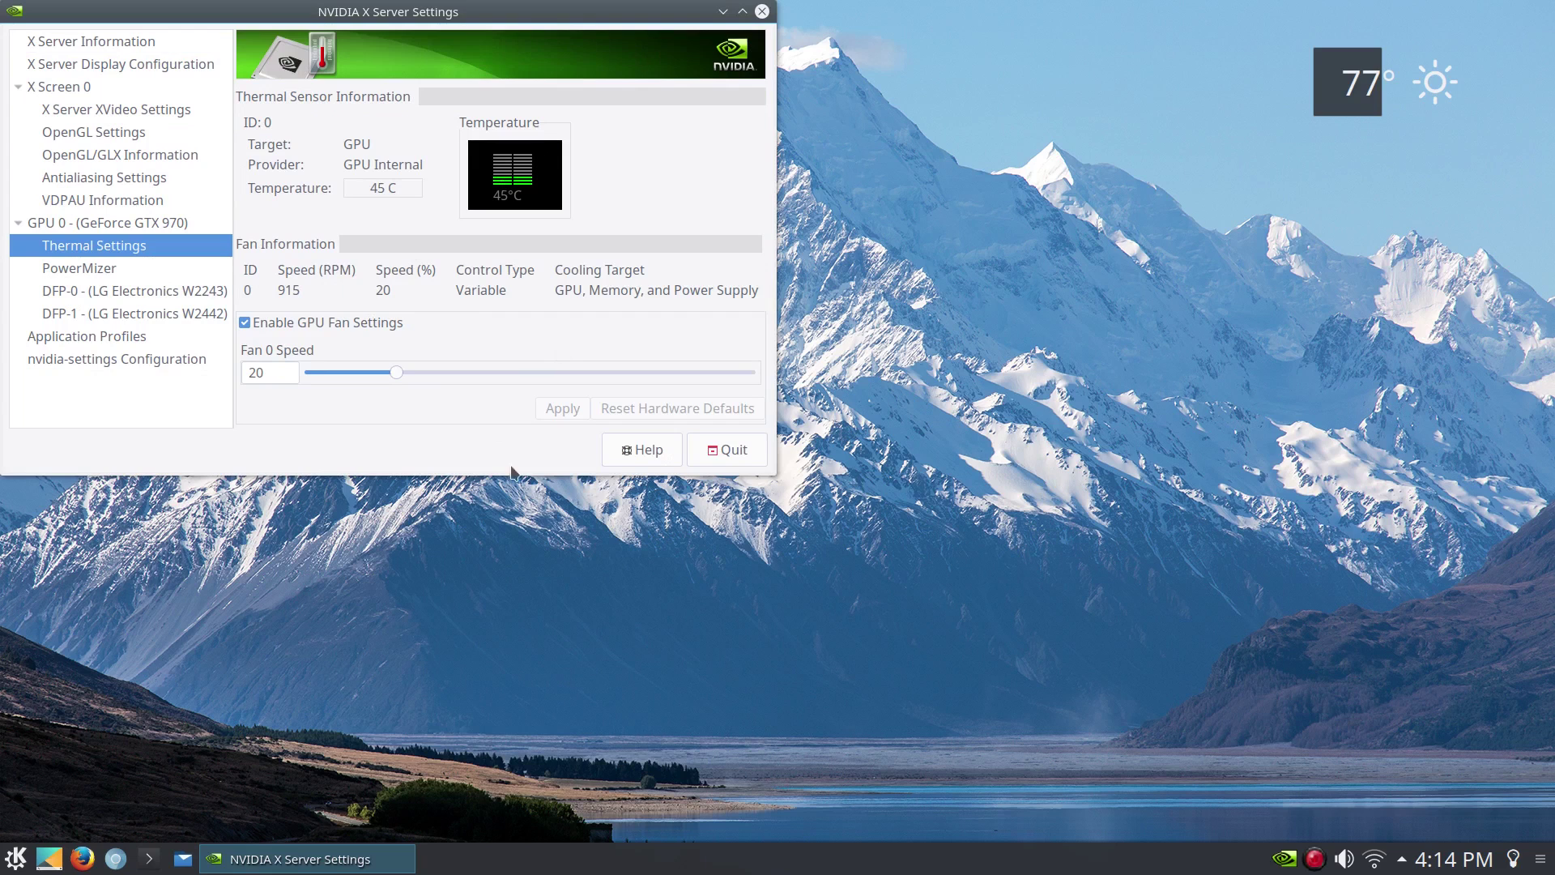
click(729, 451)
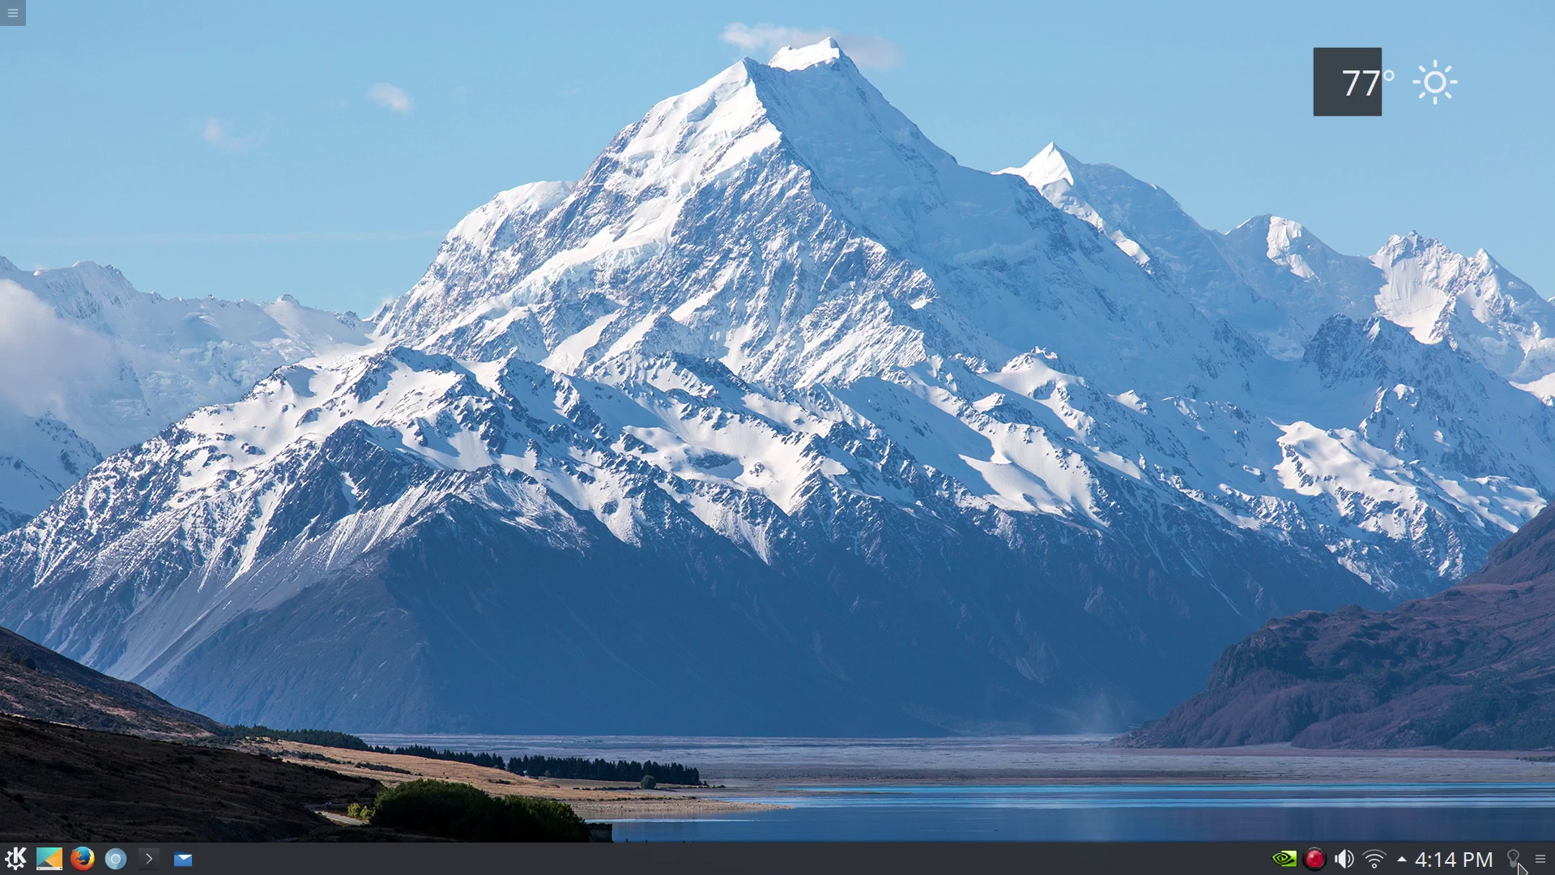
right_click(1518, 865)
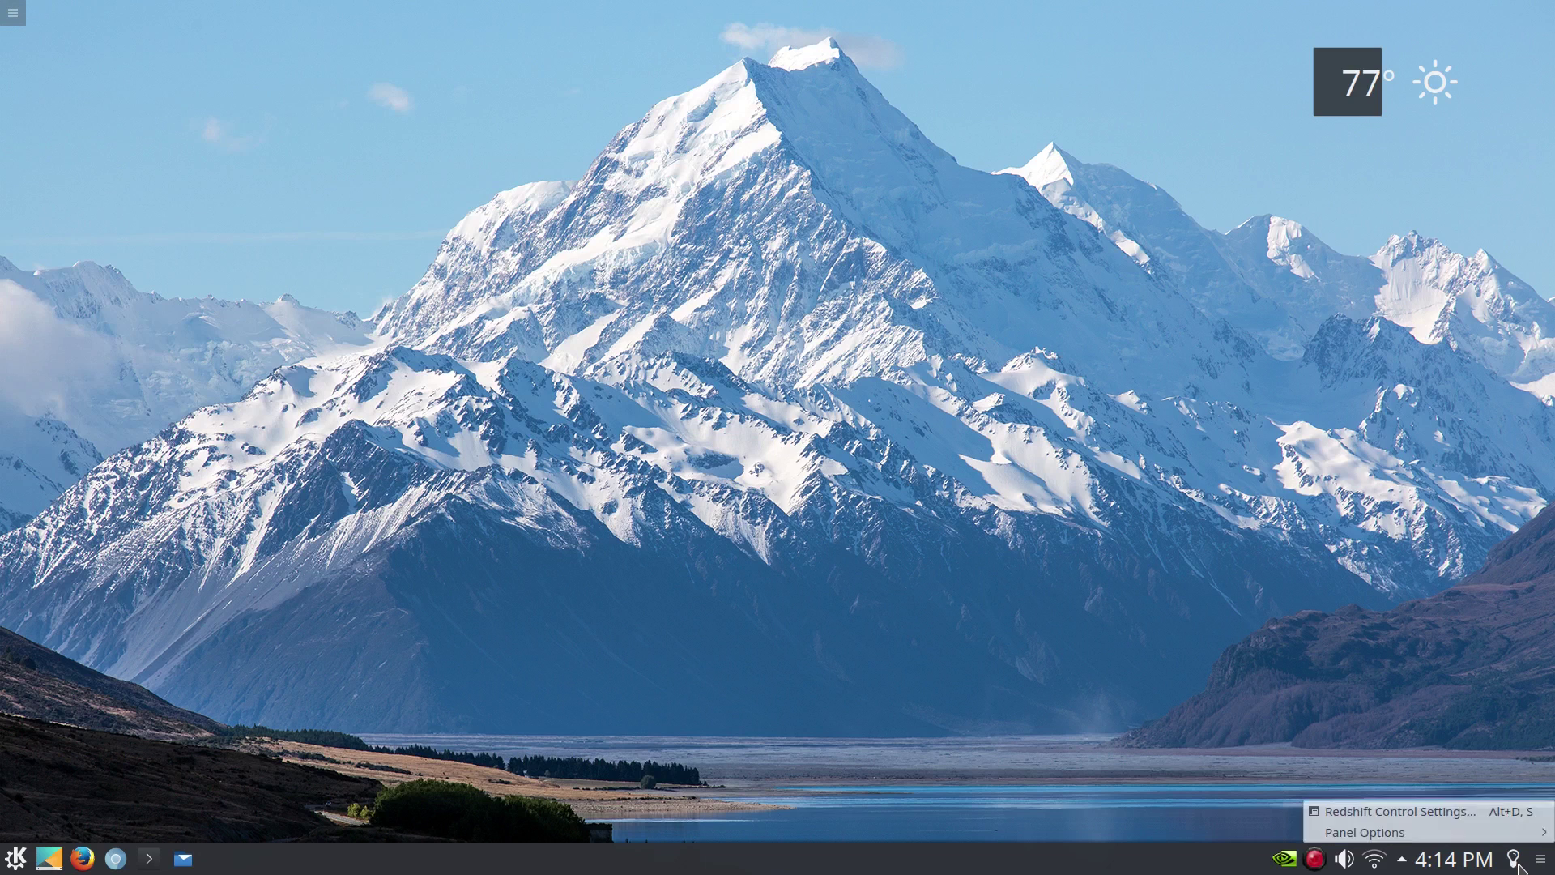
click(1487, 812)
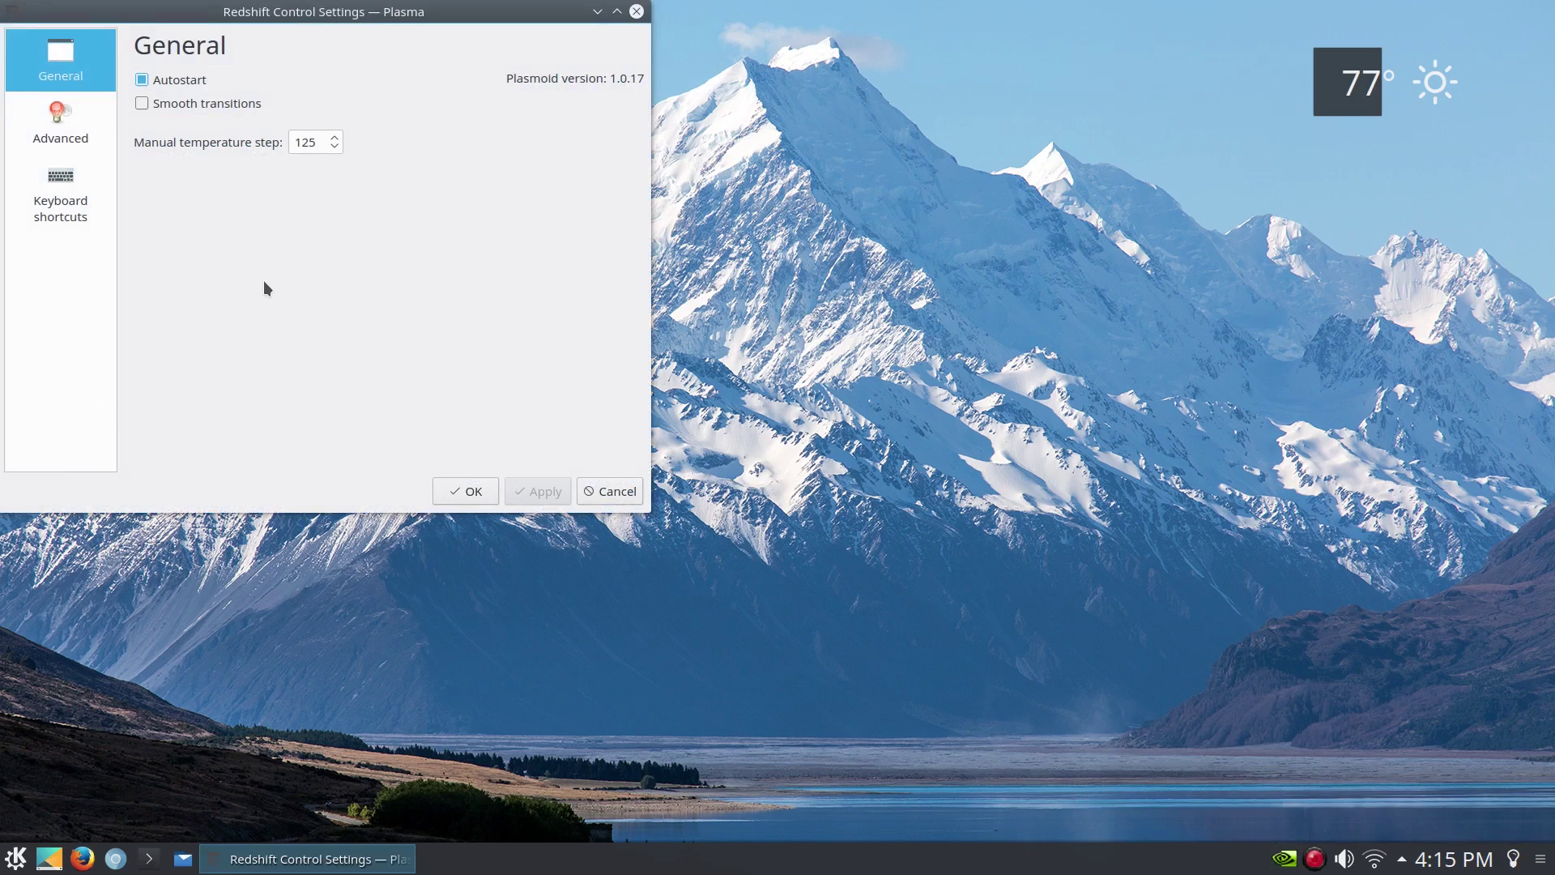
click(80, 132)
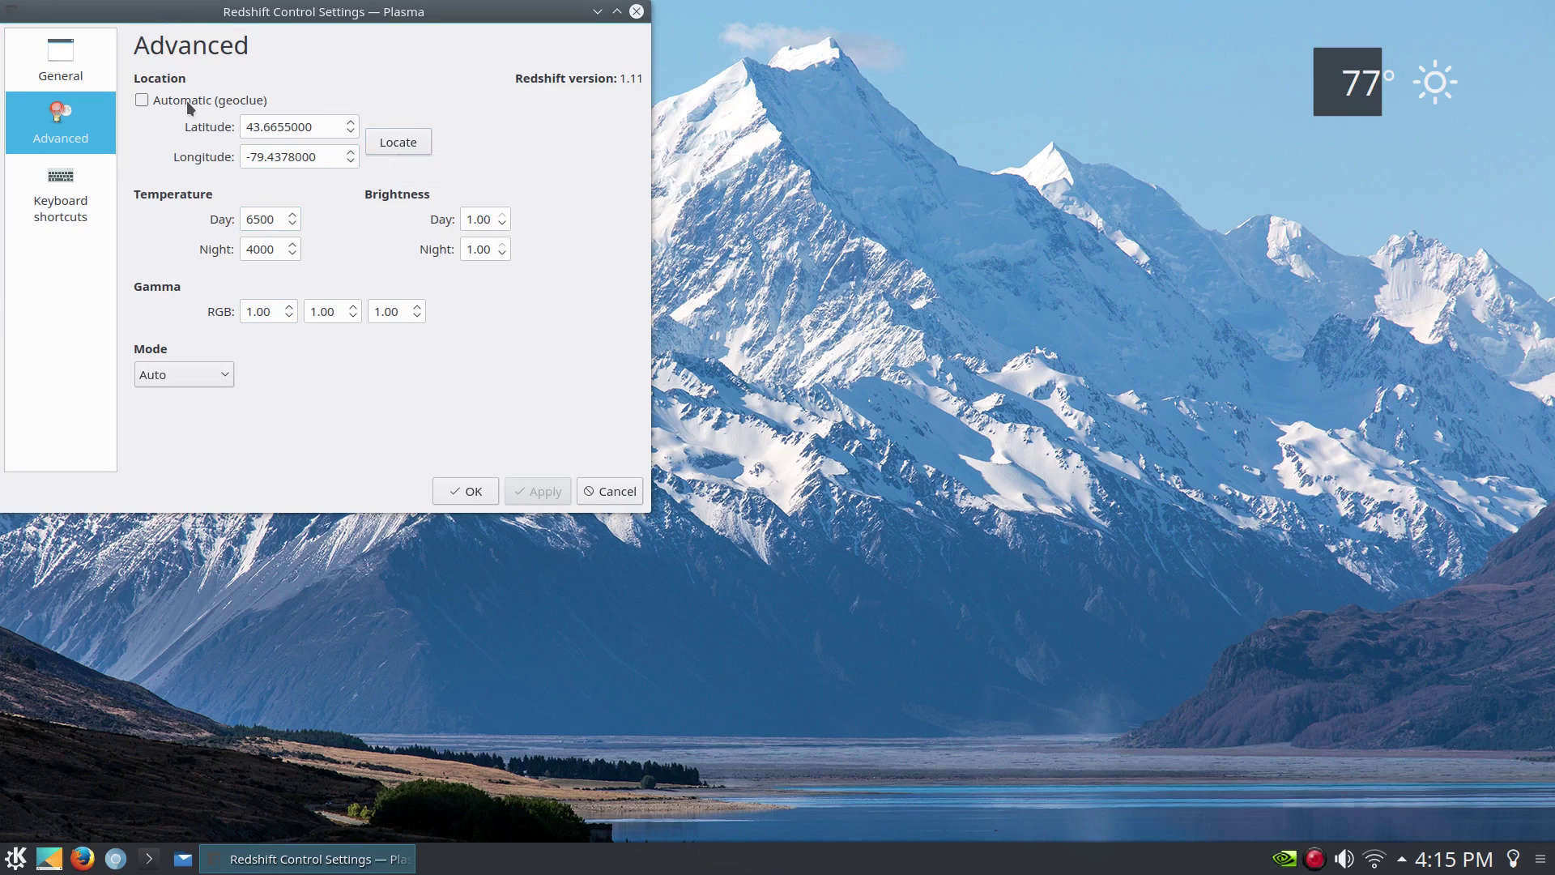
click(161, 381)
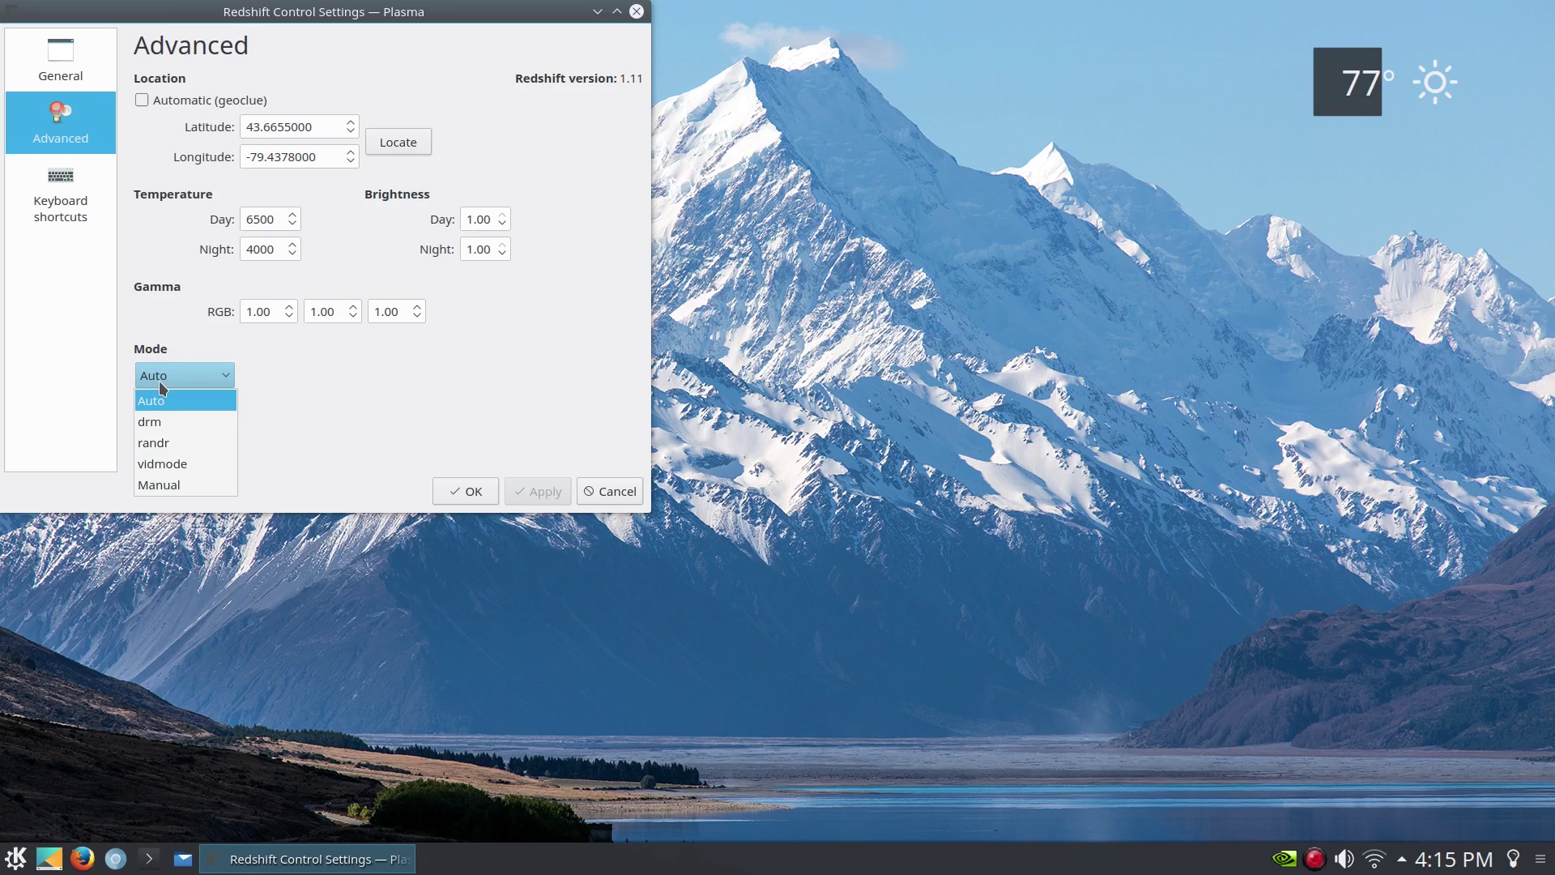
click(158, 381)
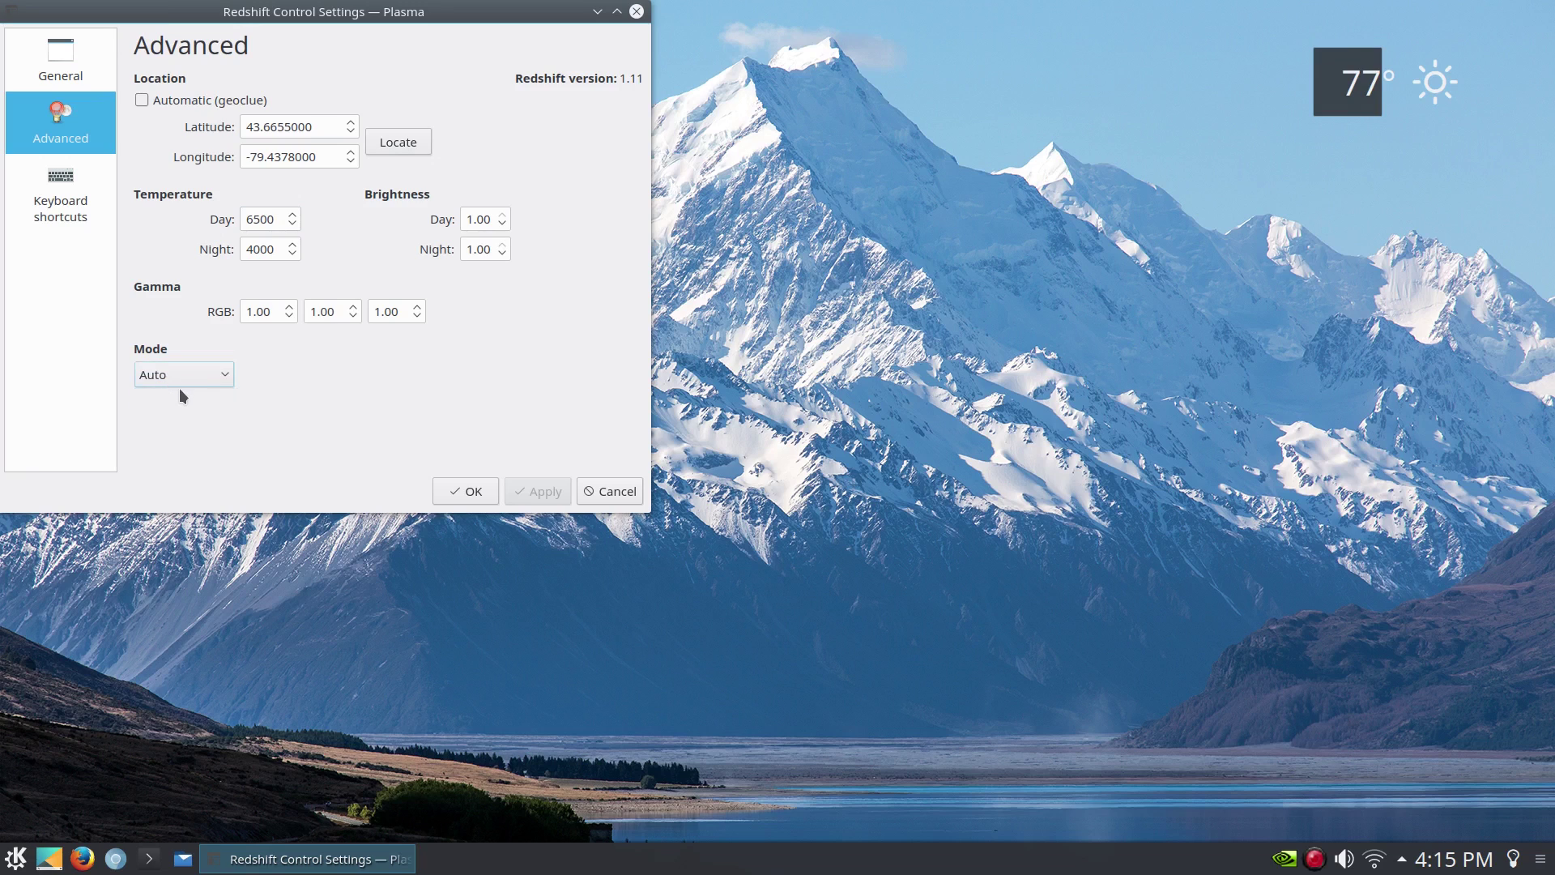
click(467, 492)
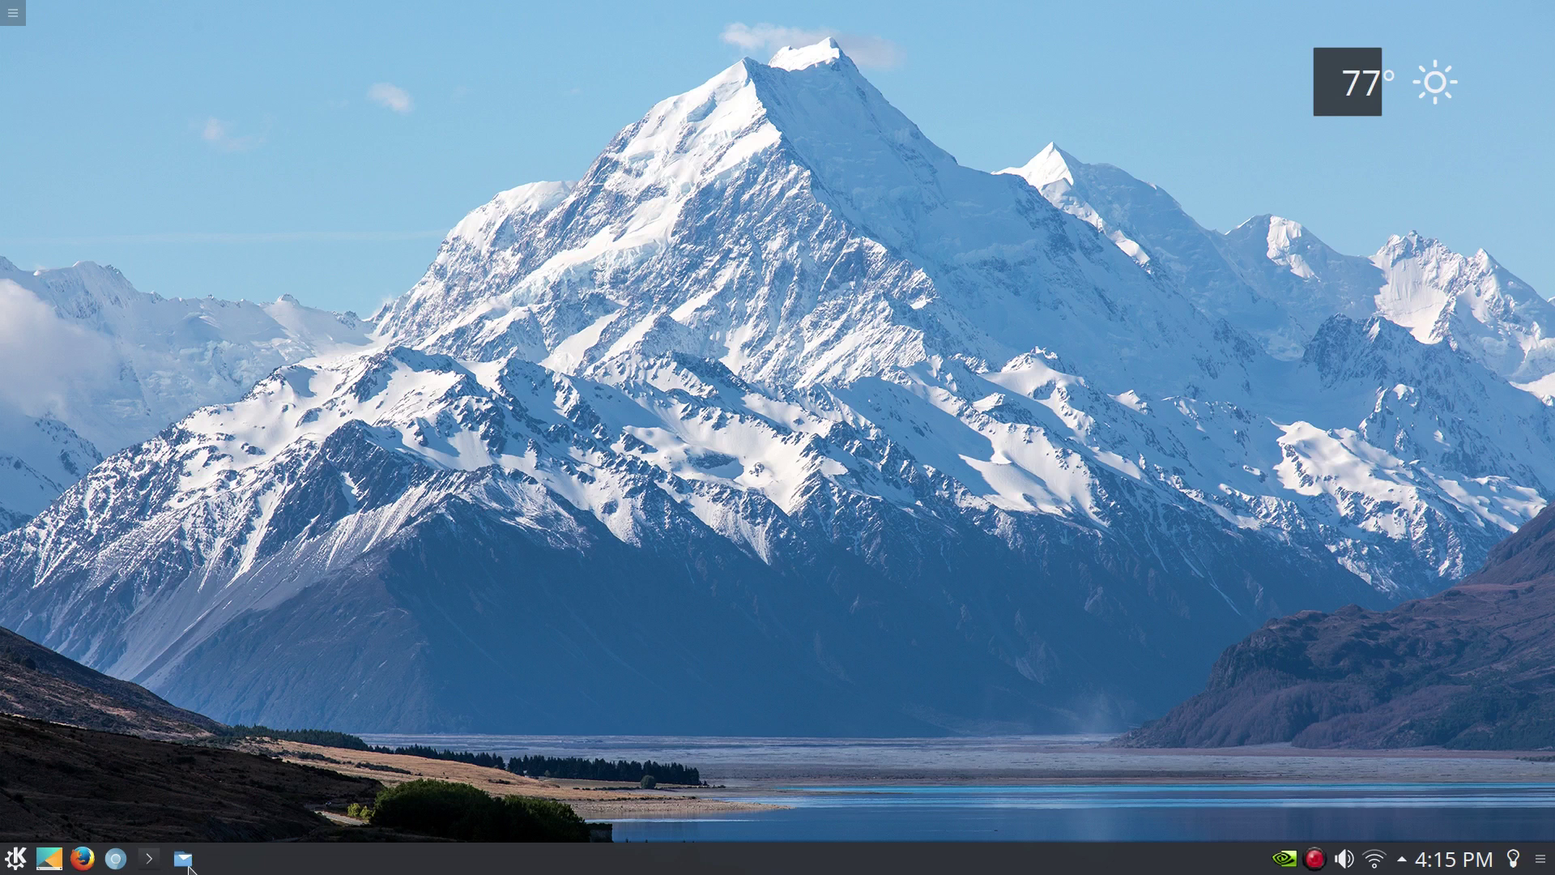
Open Dolphin, minimize and restore it, then close it.
click(47, 868)
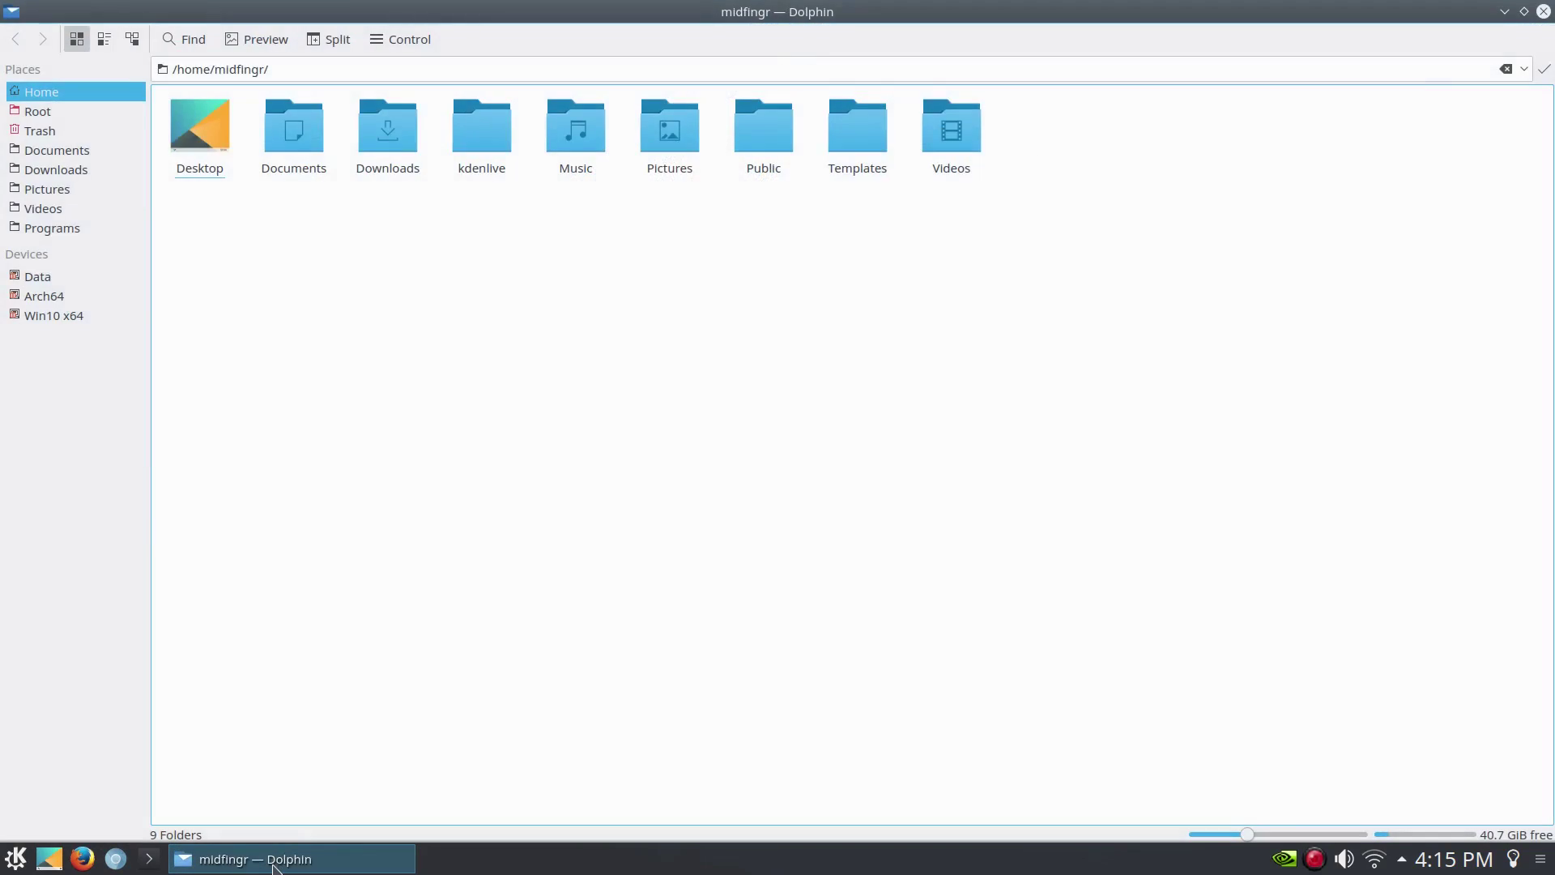
click(274, 867)
click(274, 866)
click(1543, 12)
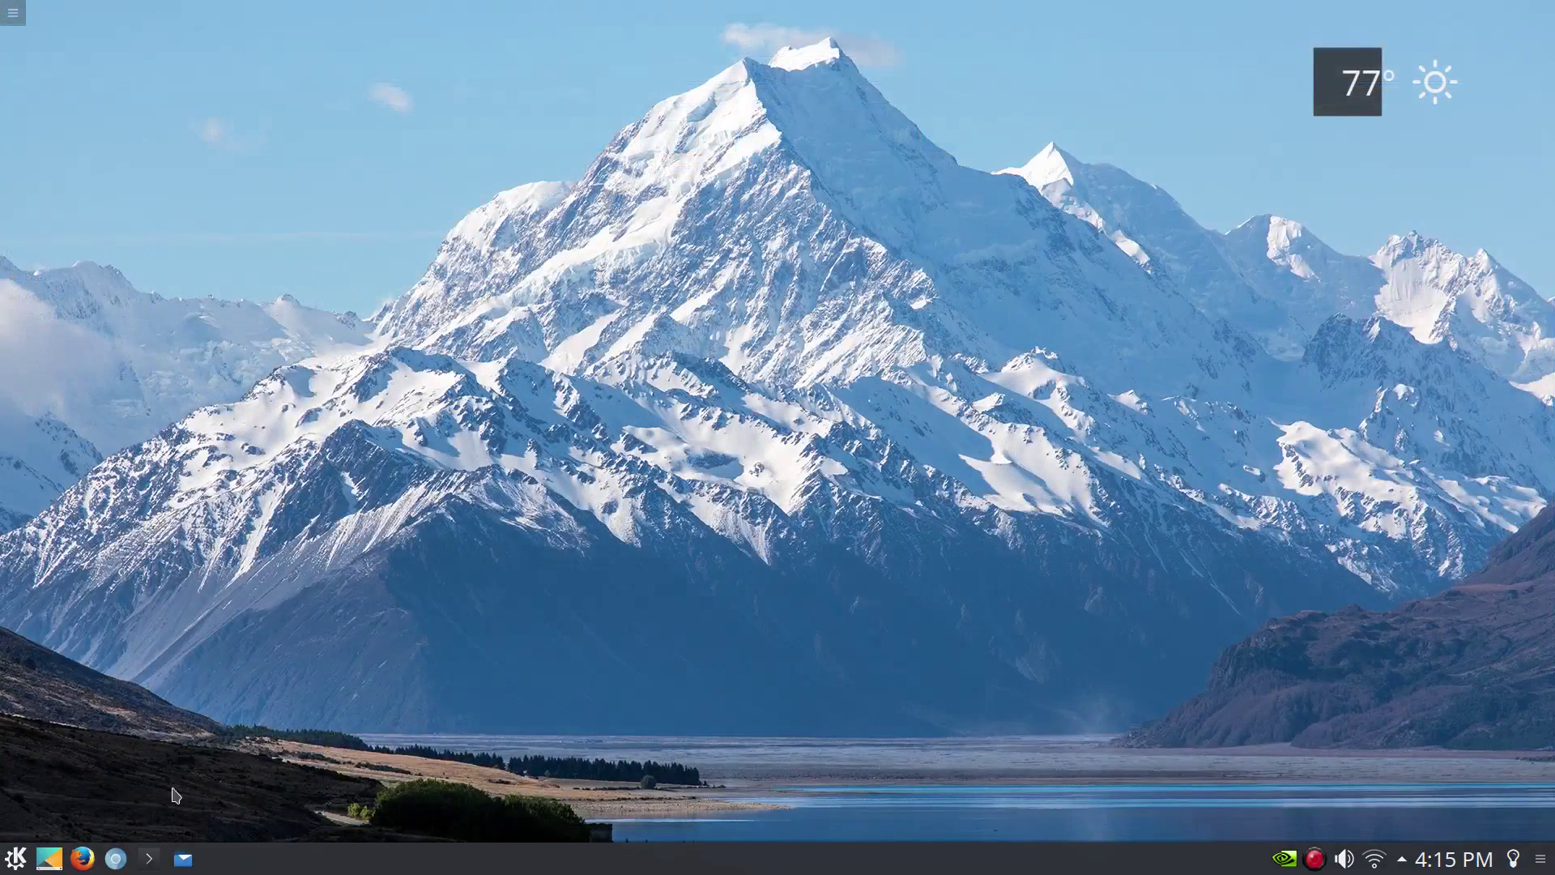
Swap the K launcher for the cascading Application Menu through Alternatives.
right_click(10, 856)
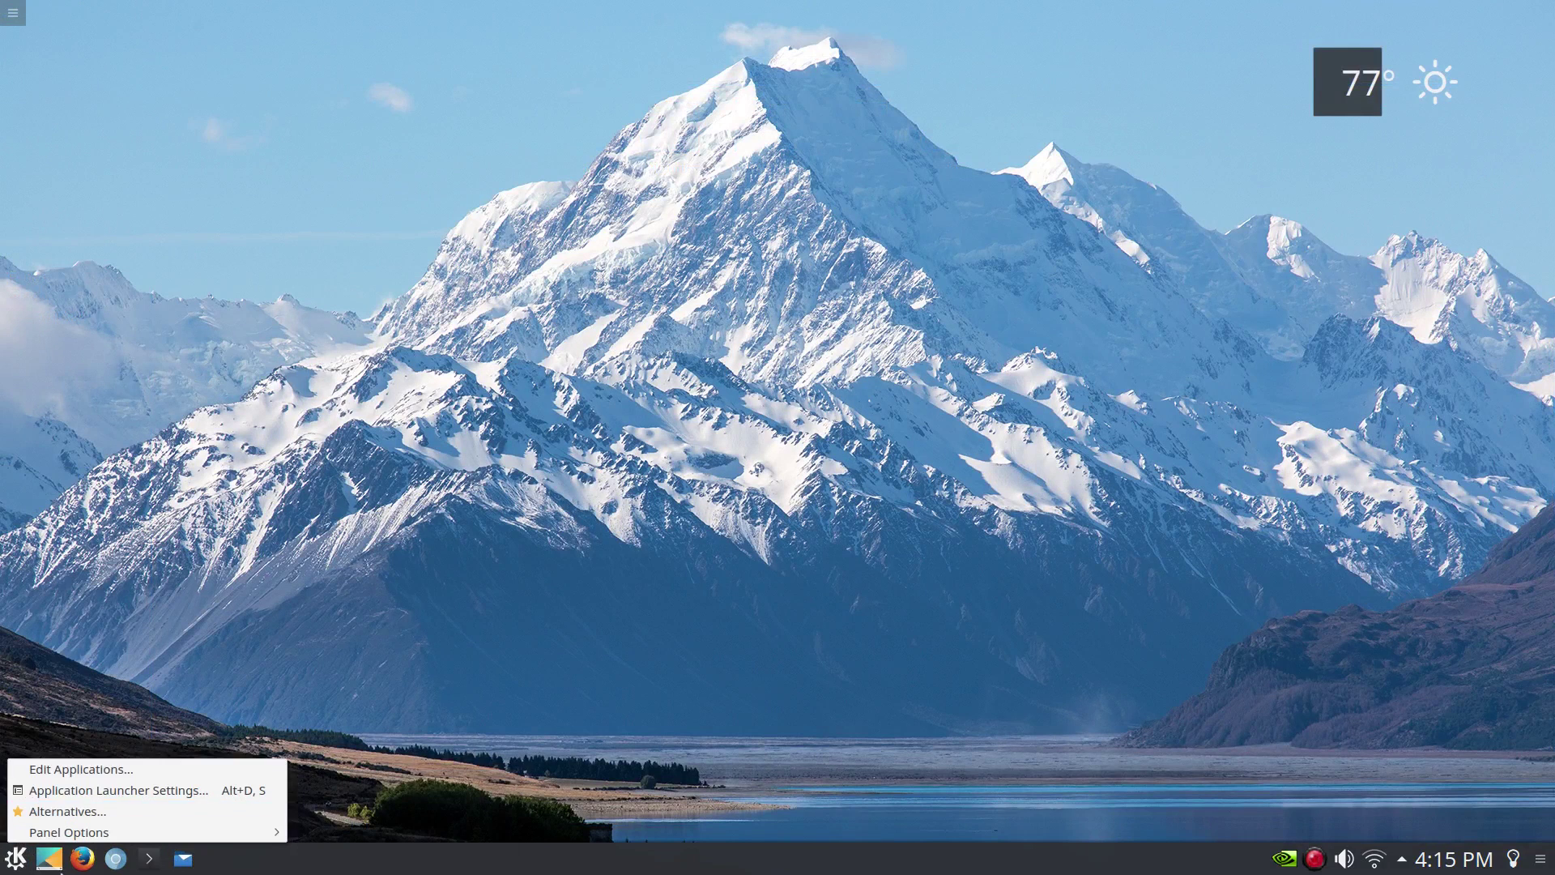
click(104, 813)
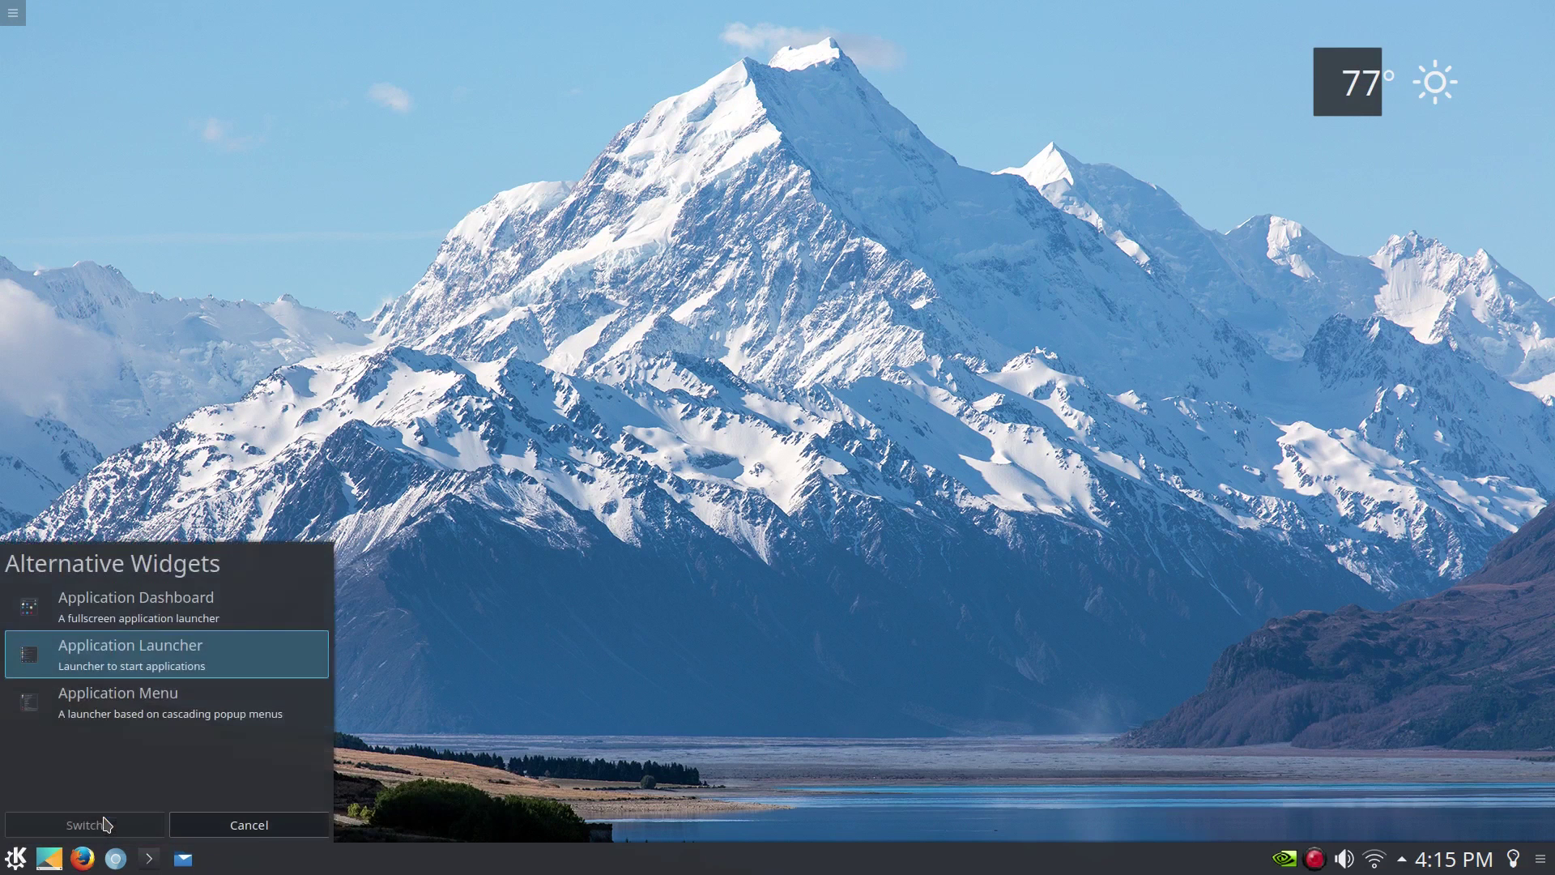
click(97, 722)
click(97, 823)
Browse the new Application Menu's categories and submenus, then close it.
click(6, 865)
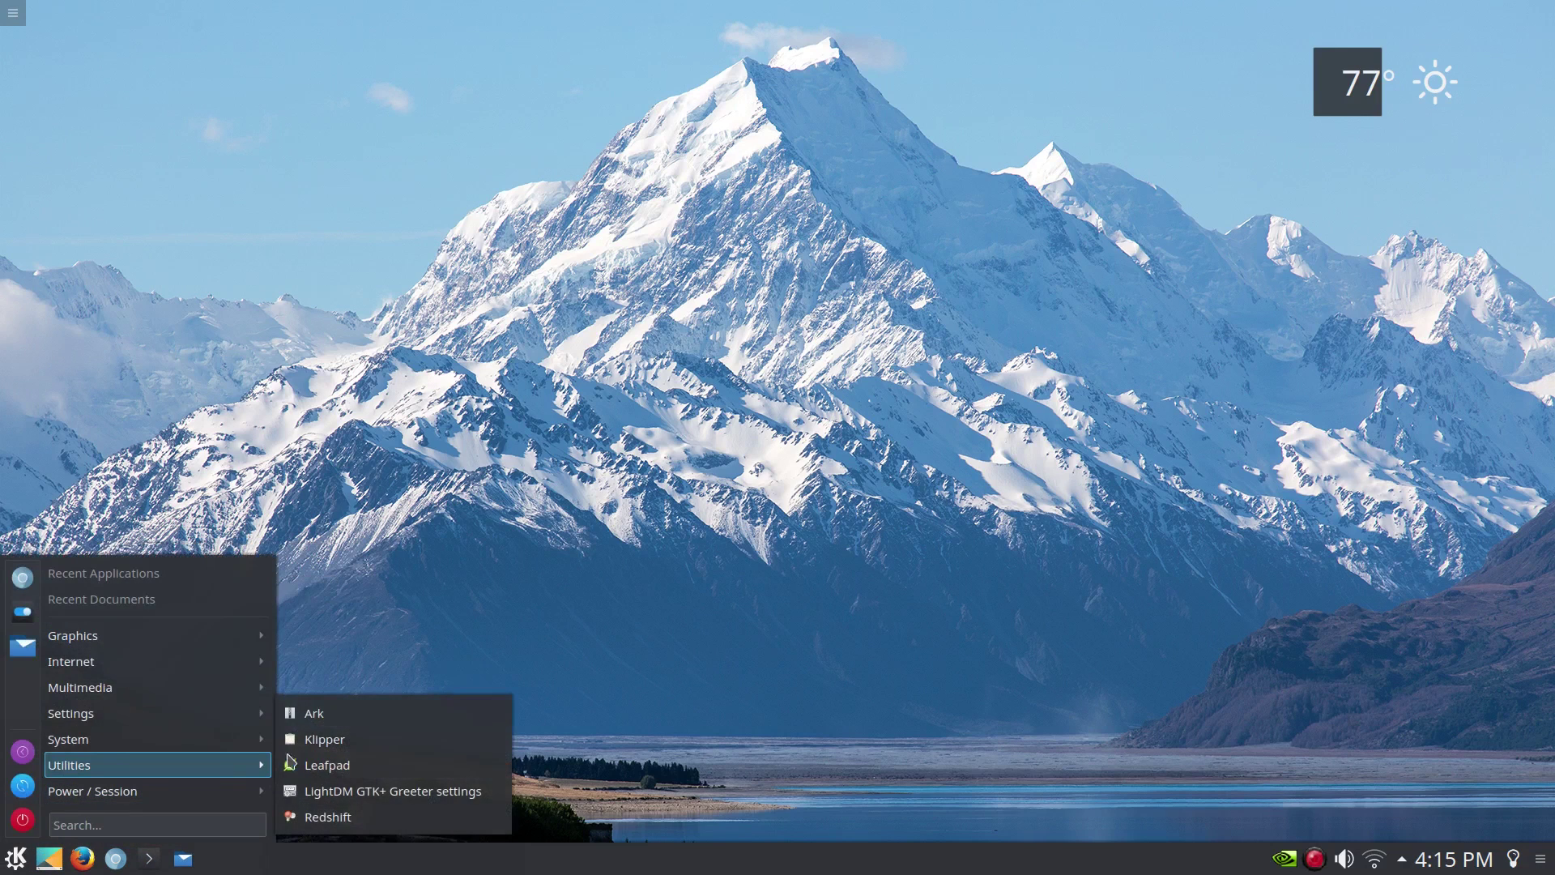
mouse_move(201, 718)
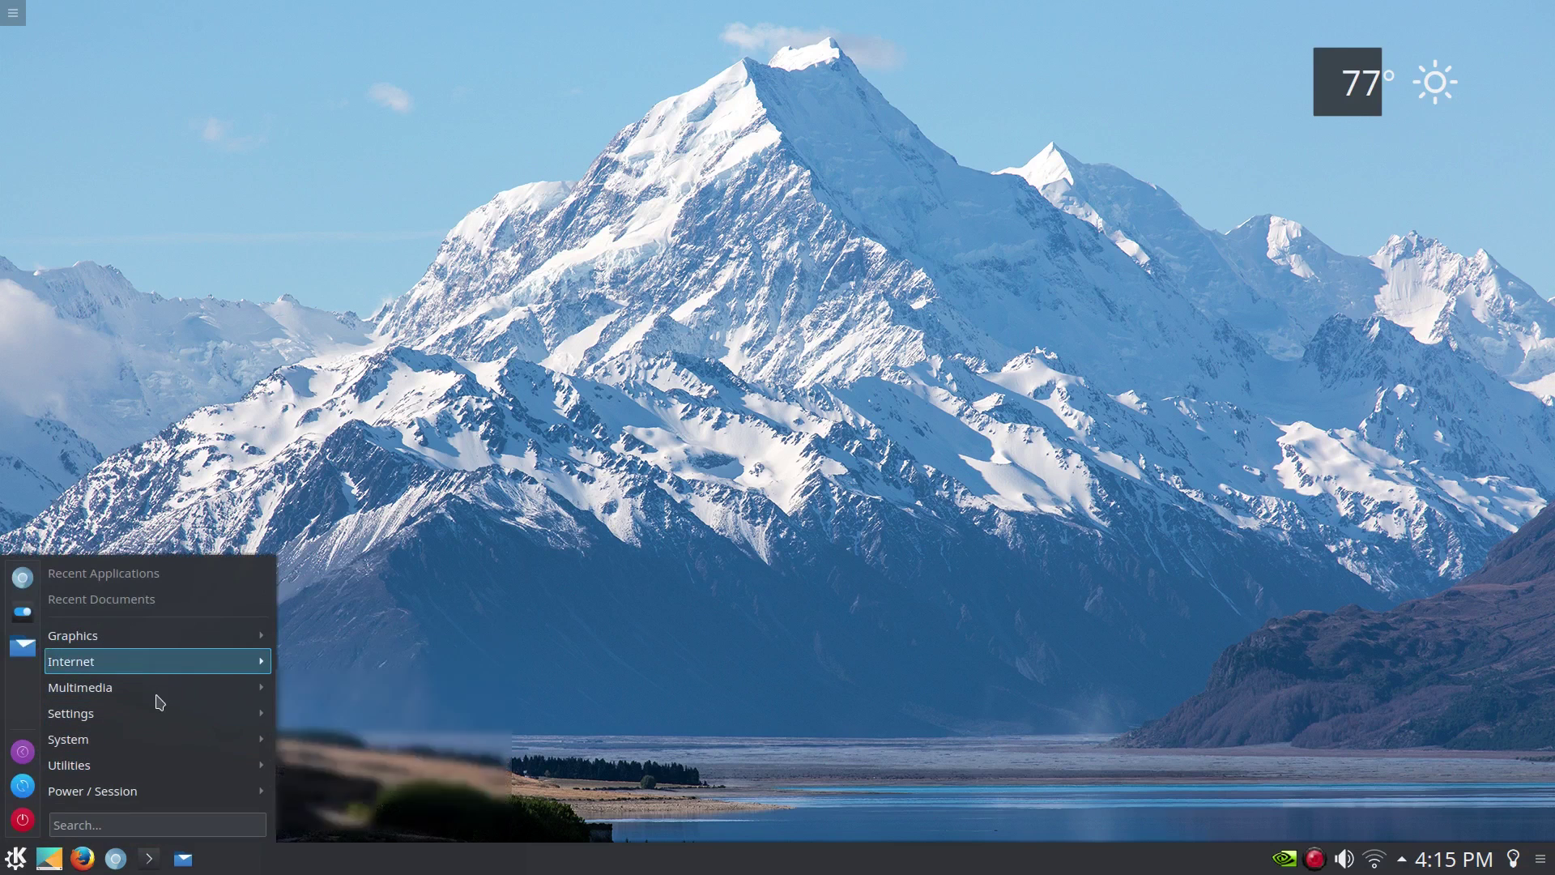
mouse_move(158, 749)
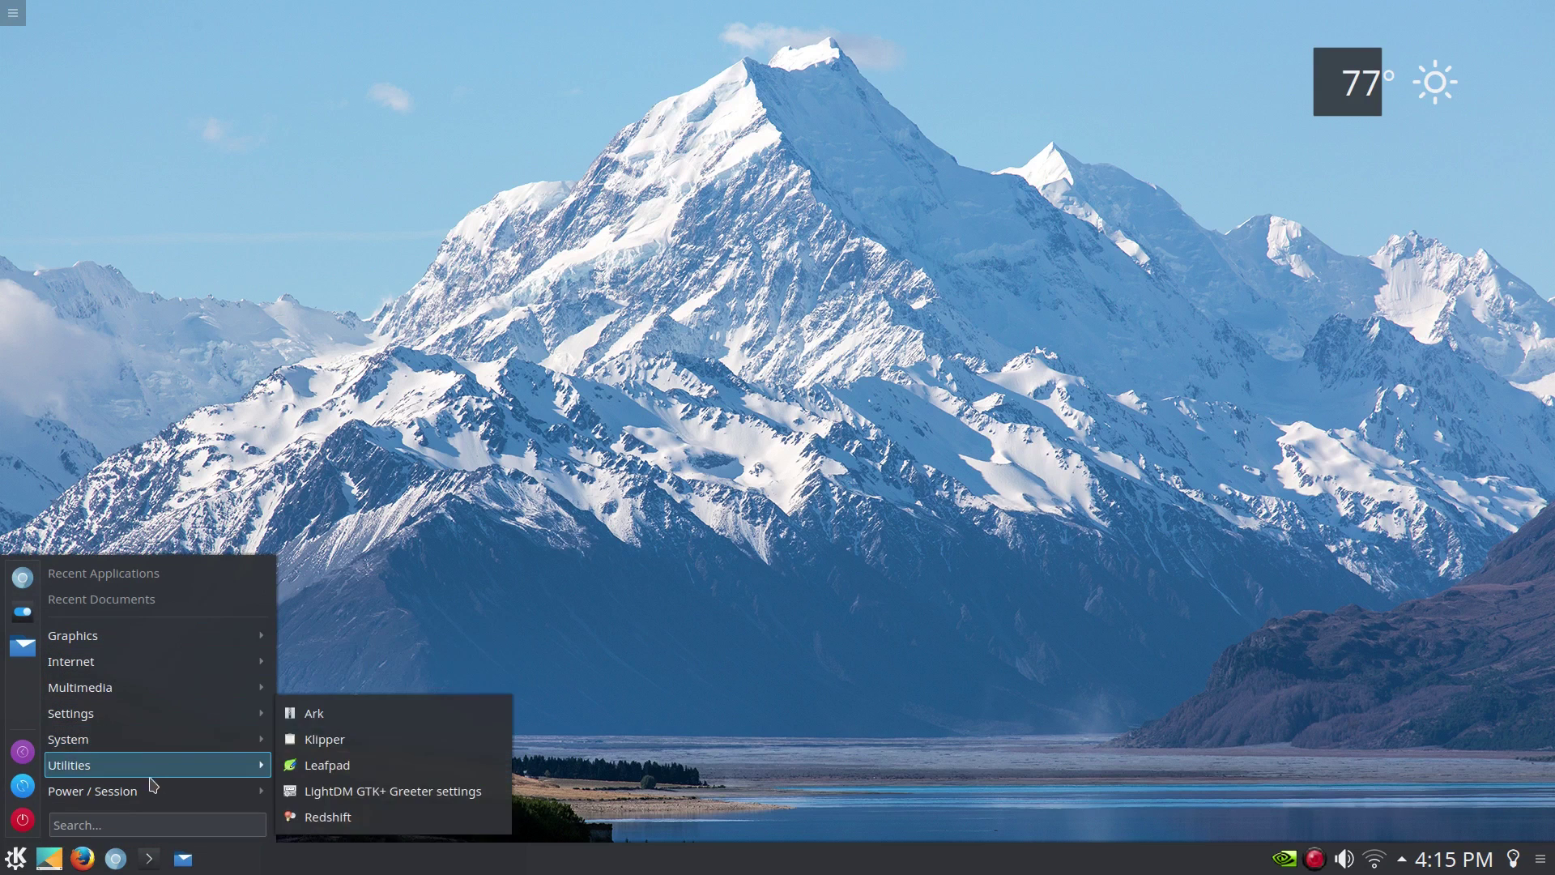
mouse_move(200, 766)
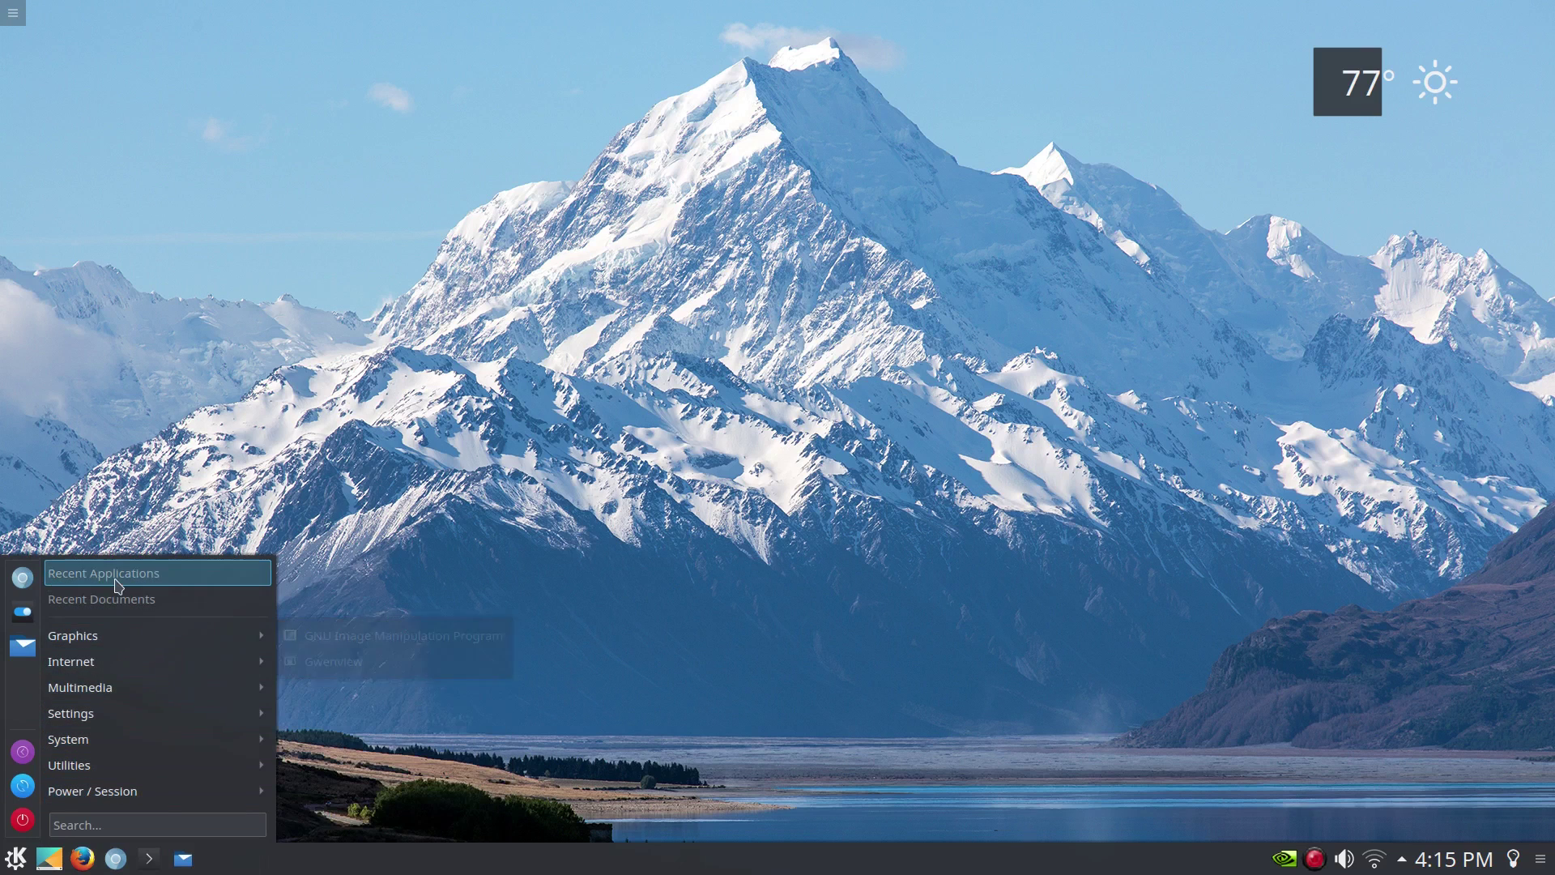
click(15, 858)
click(15, 858)
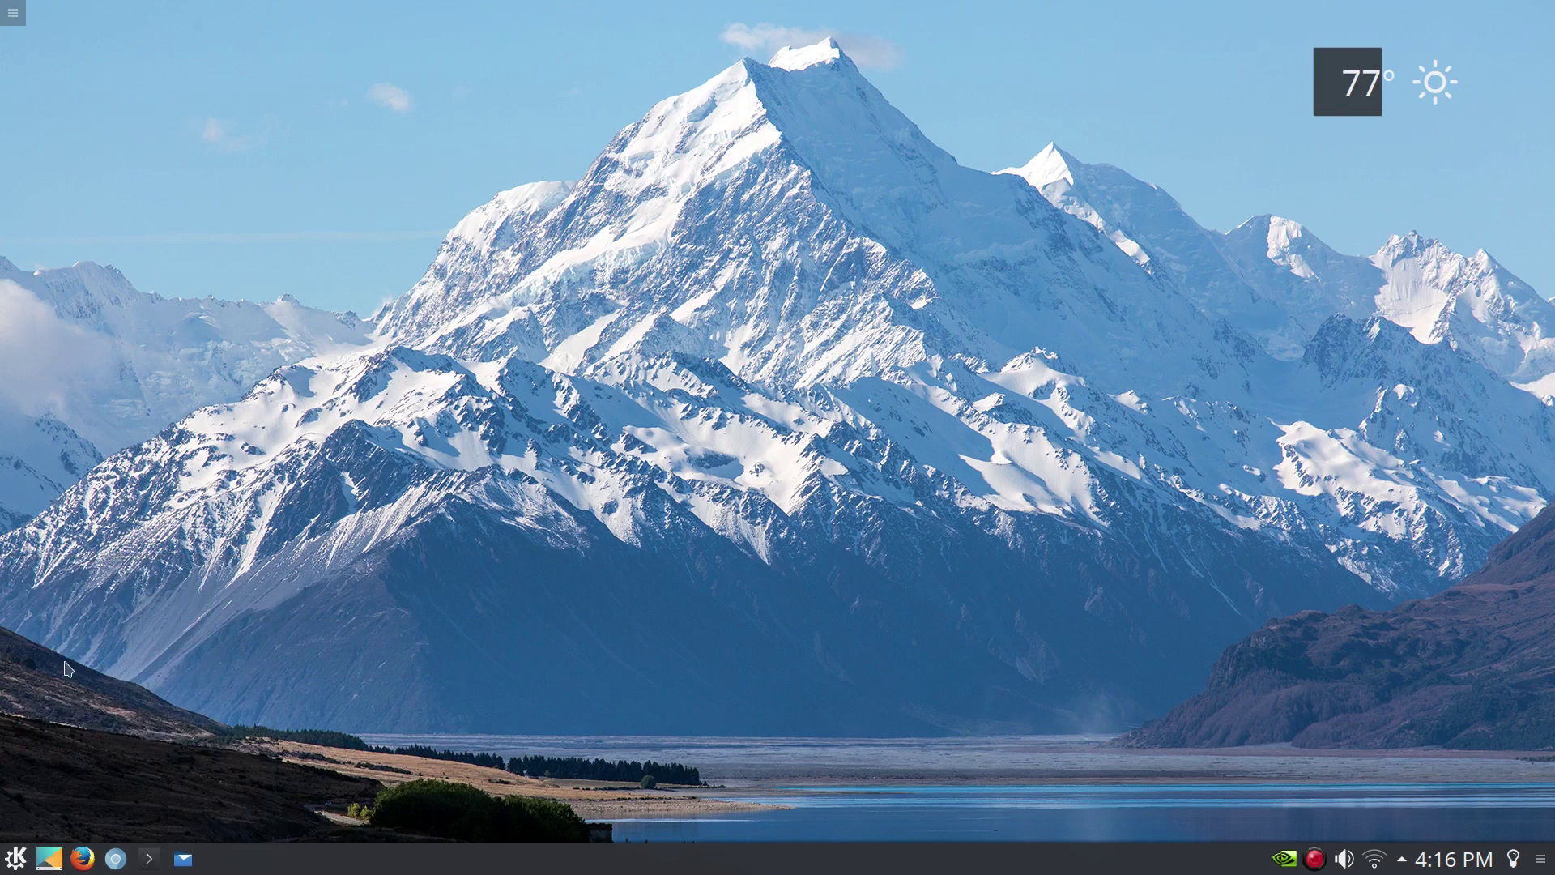
click(27, 856)
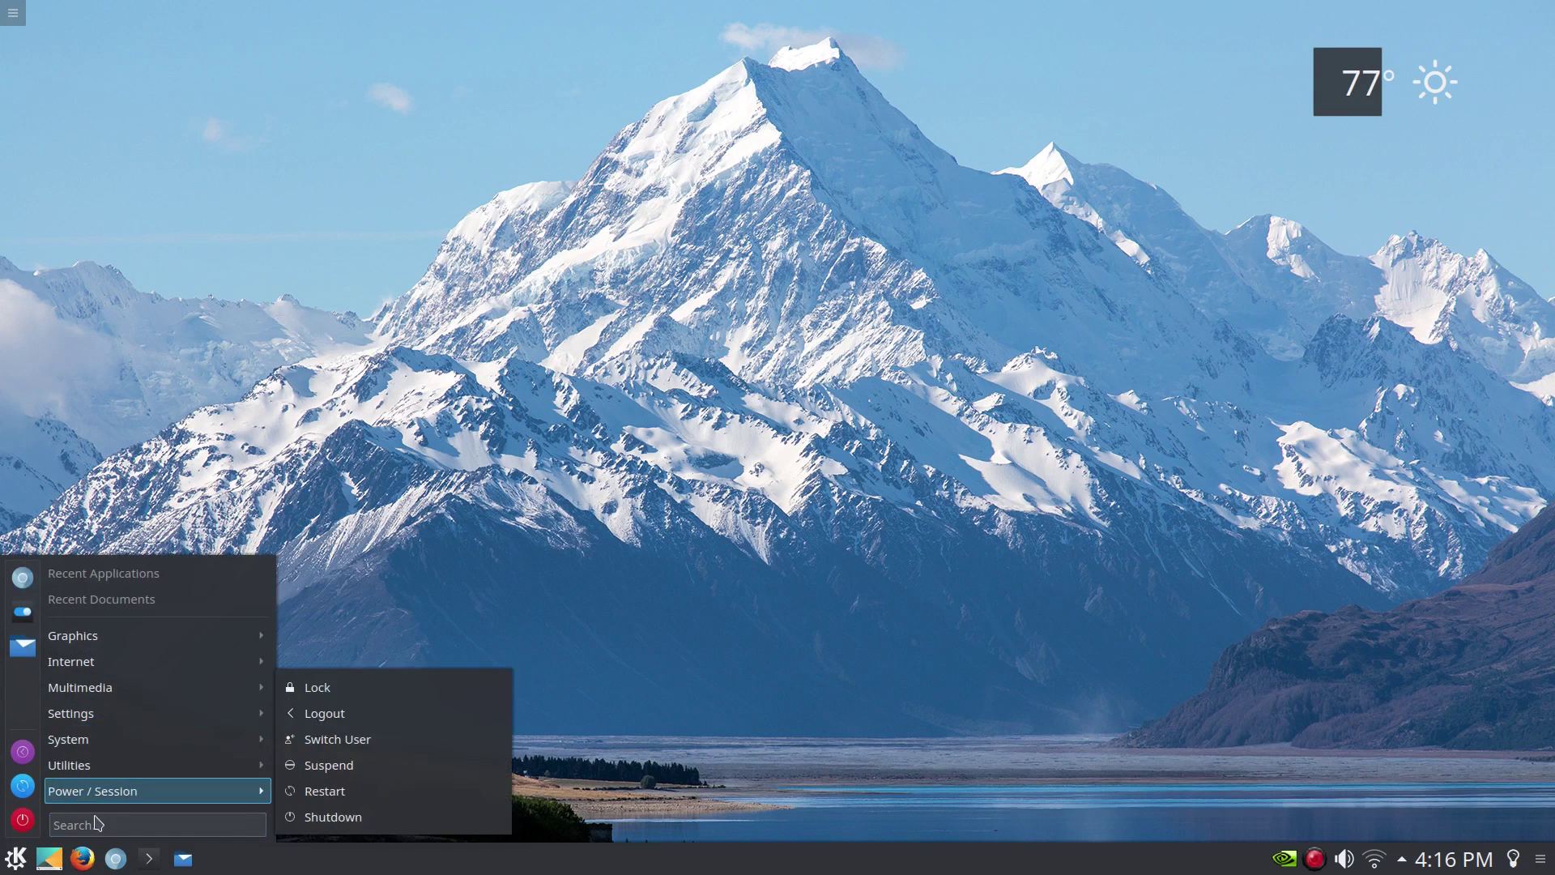
click(389, 810)
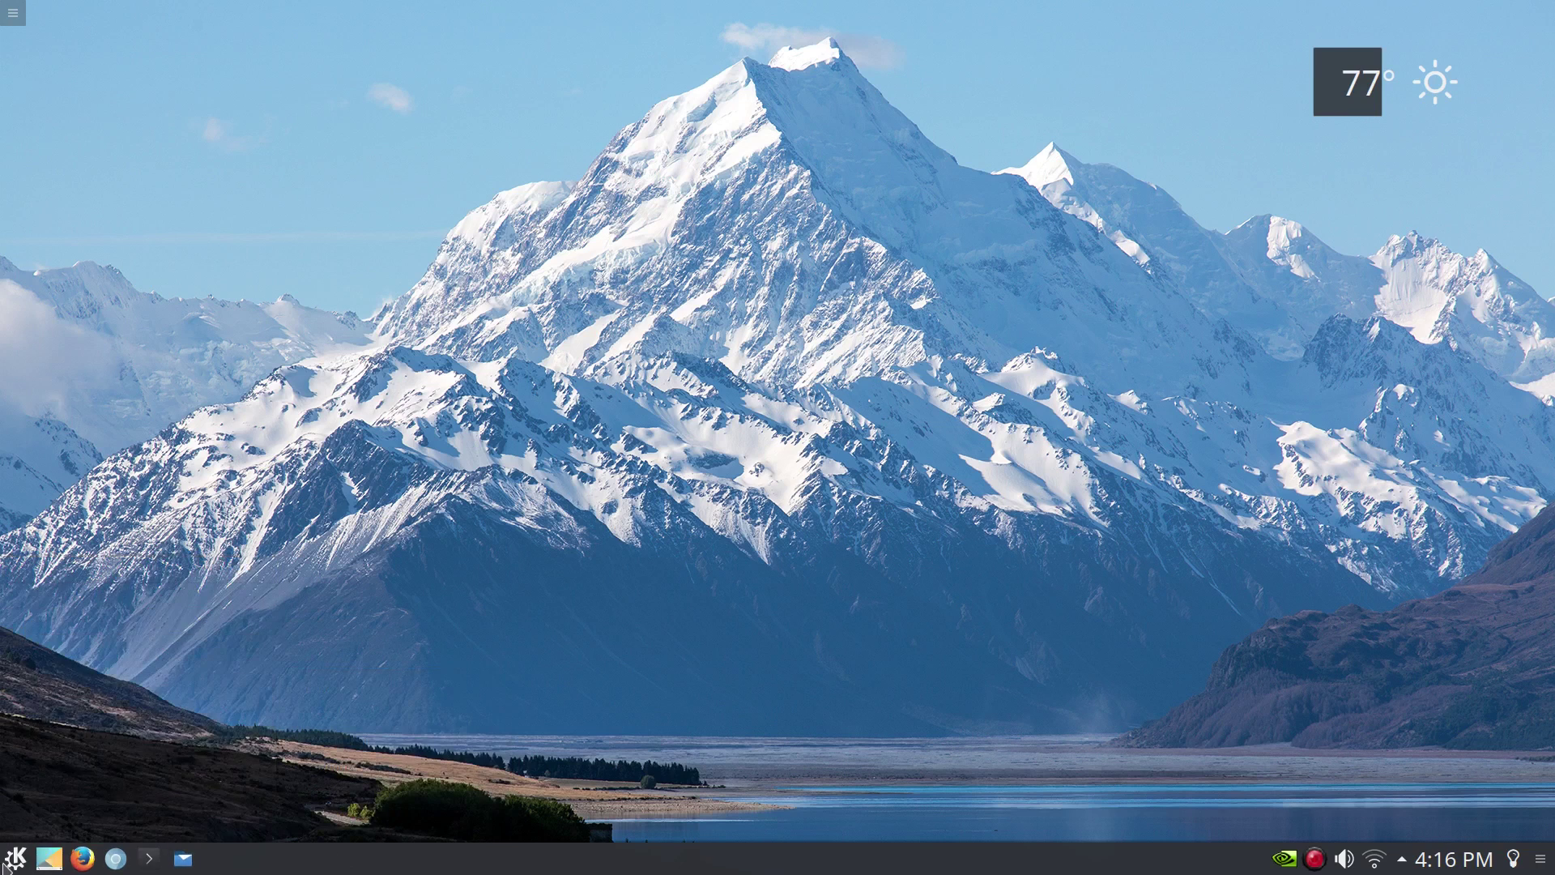
Switch the launcher to the full-screen Application Dashboard and browse it before closing.
right_click(15, 858)
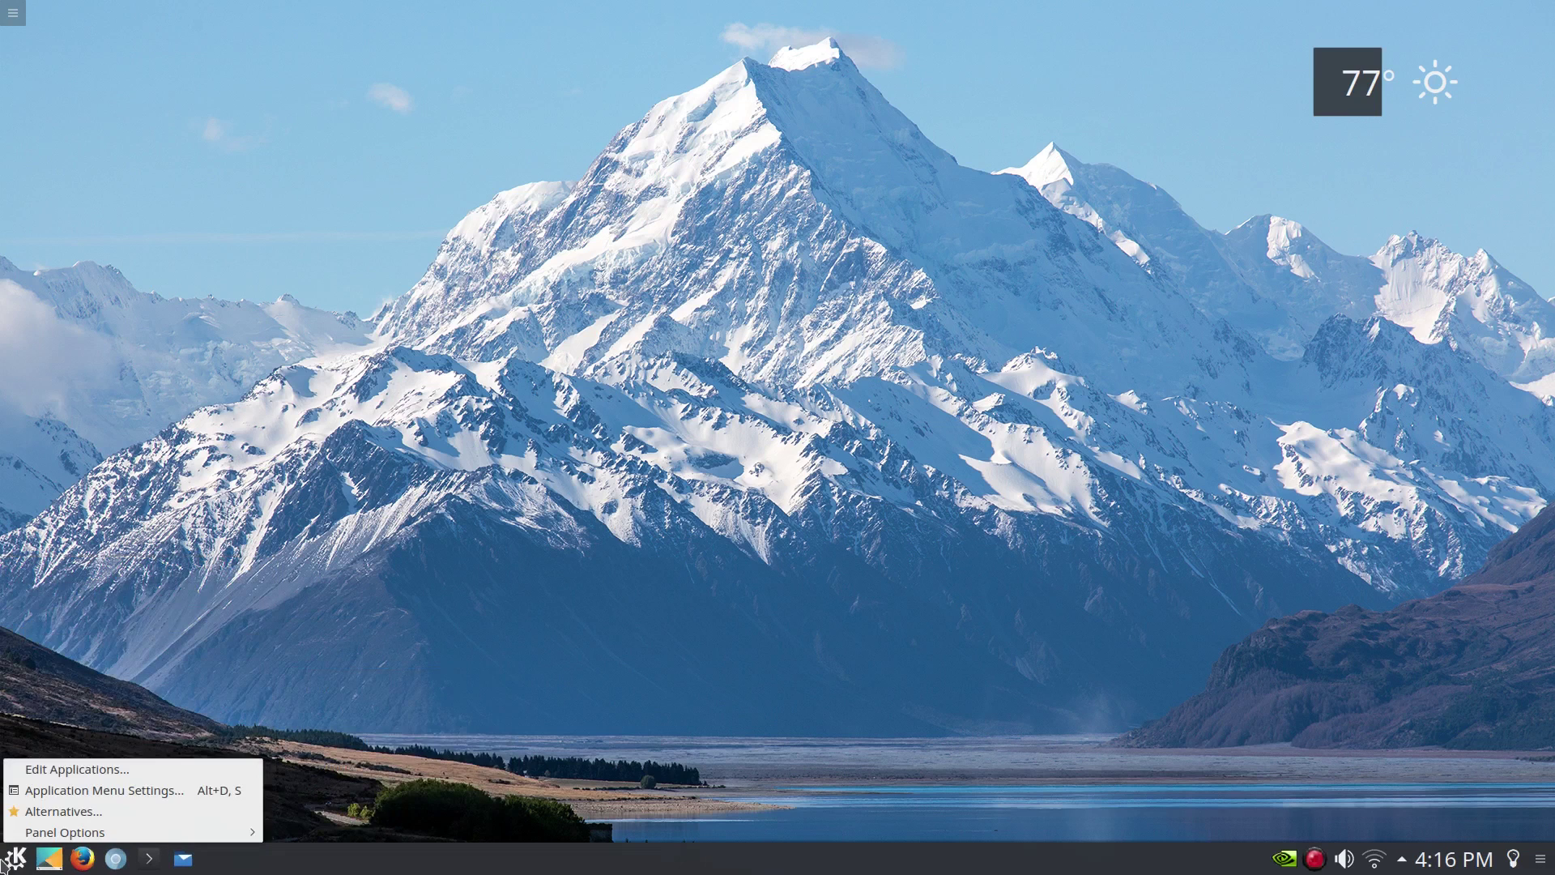
click(71, 813)
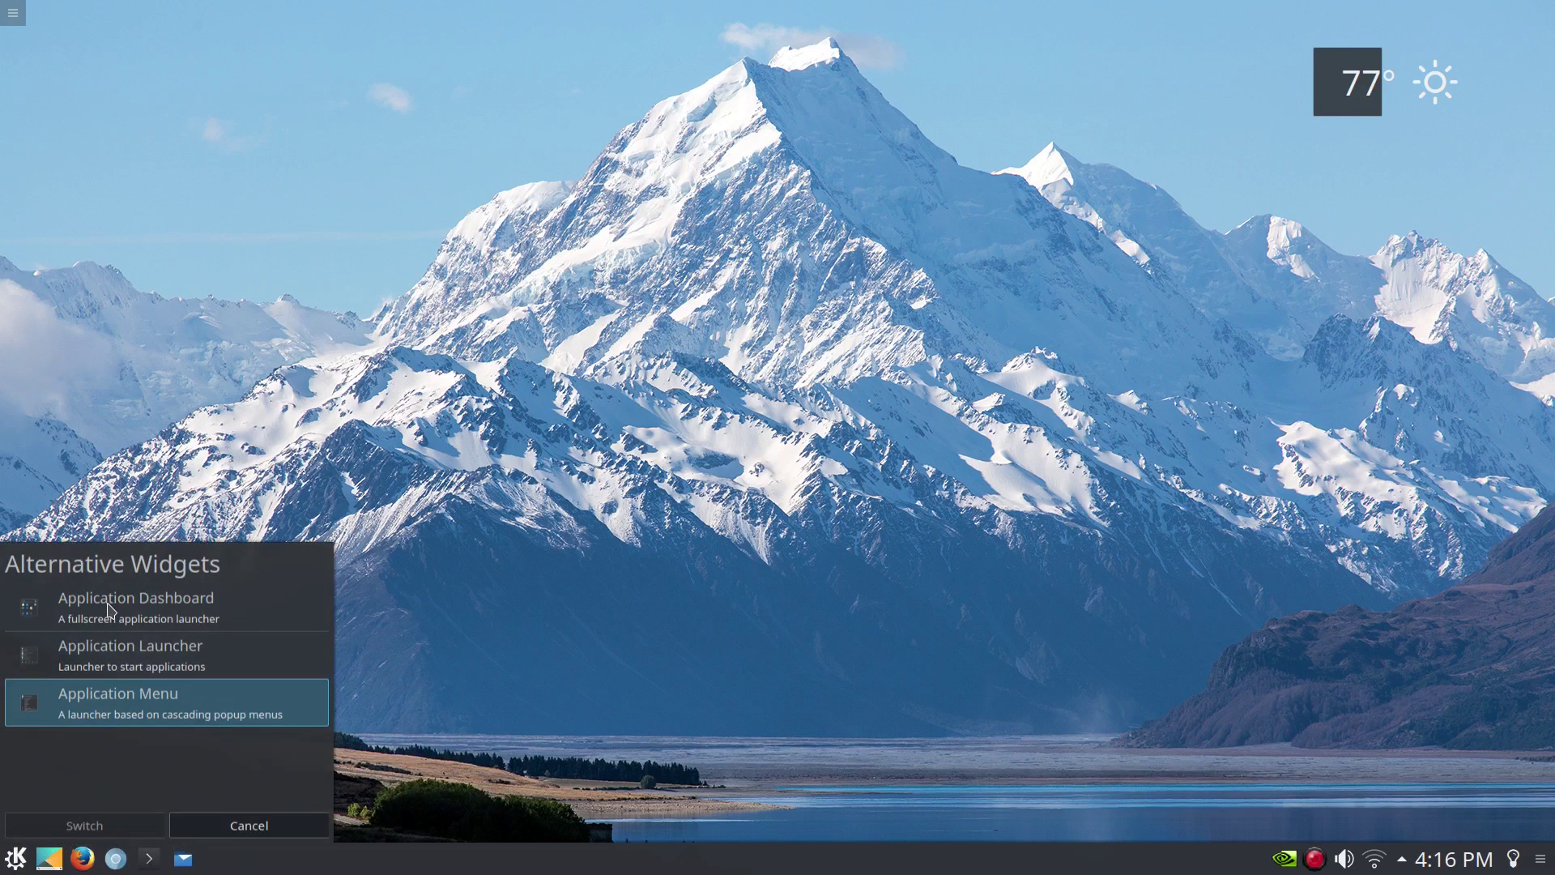
click(118, 613)
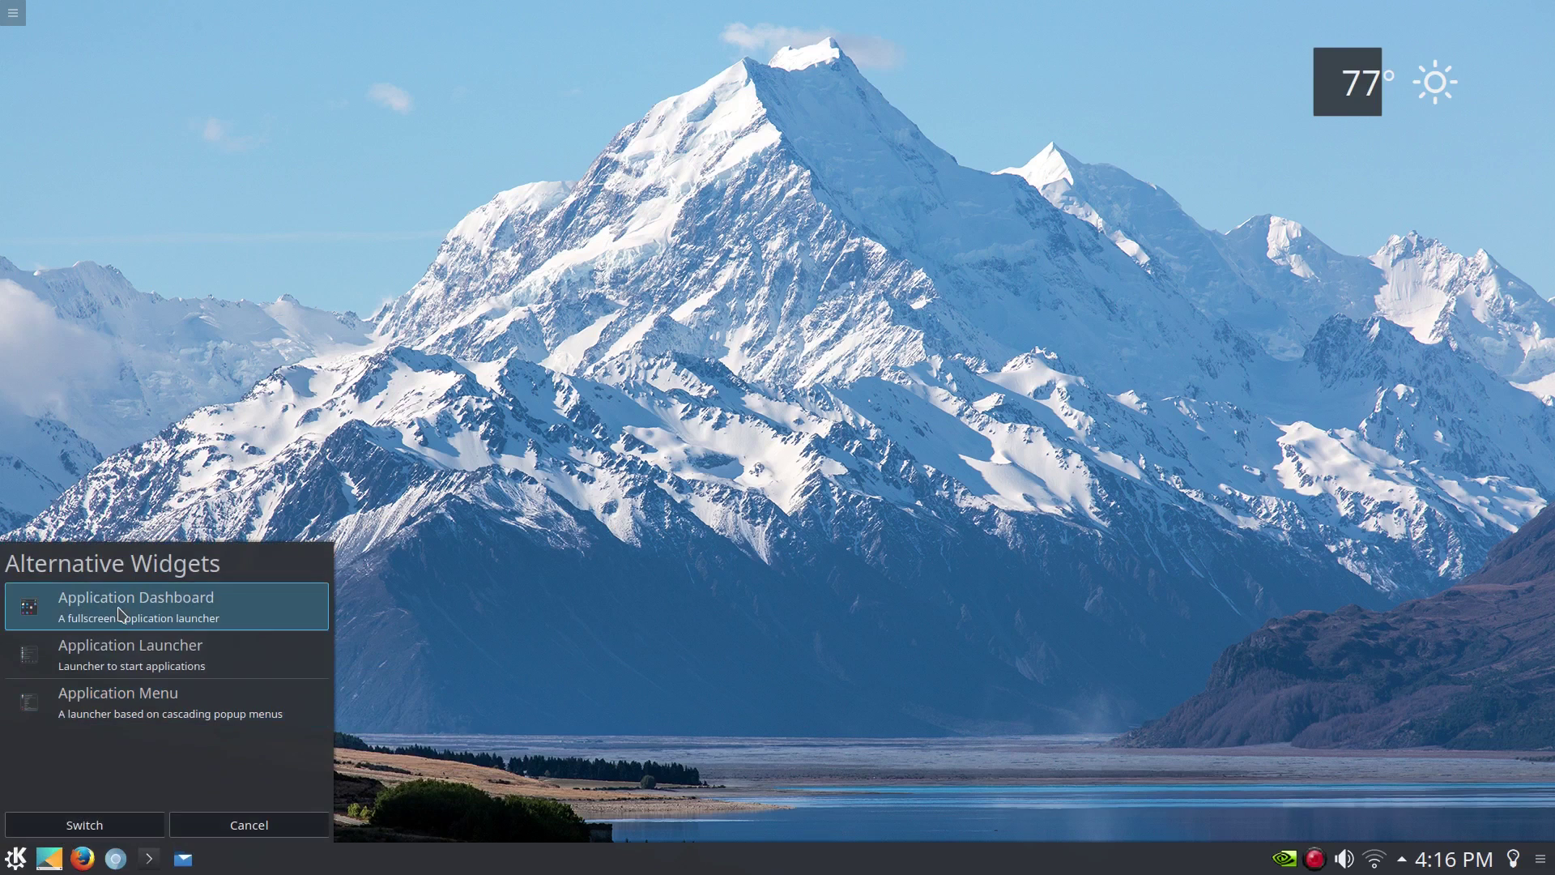
click(83, 824)
click(24, 864)
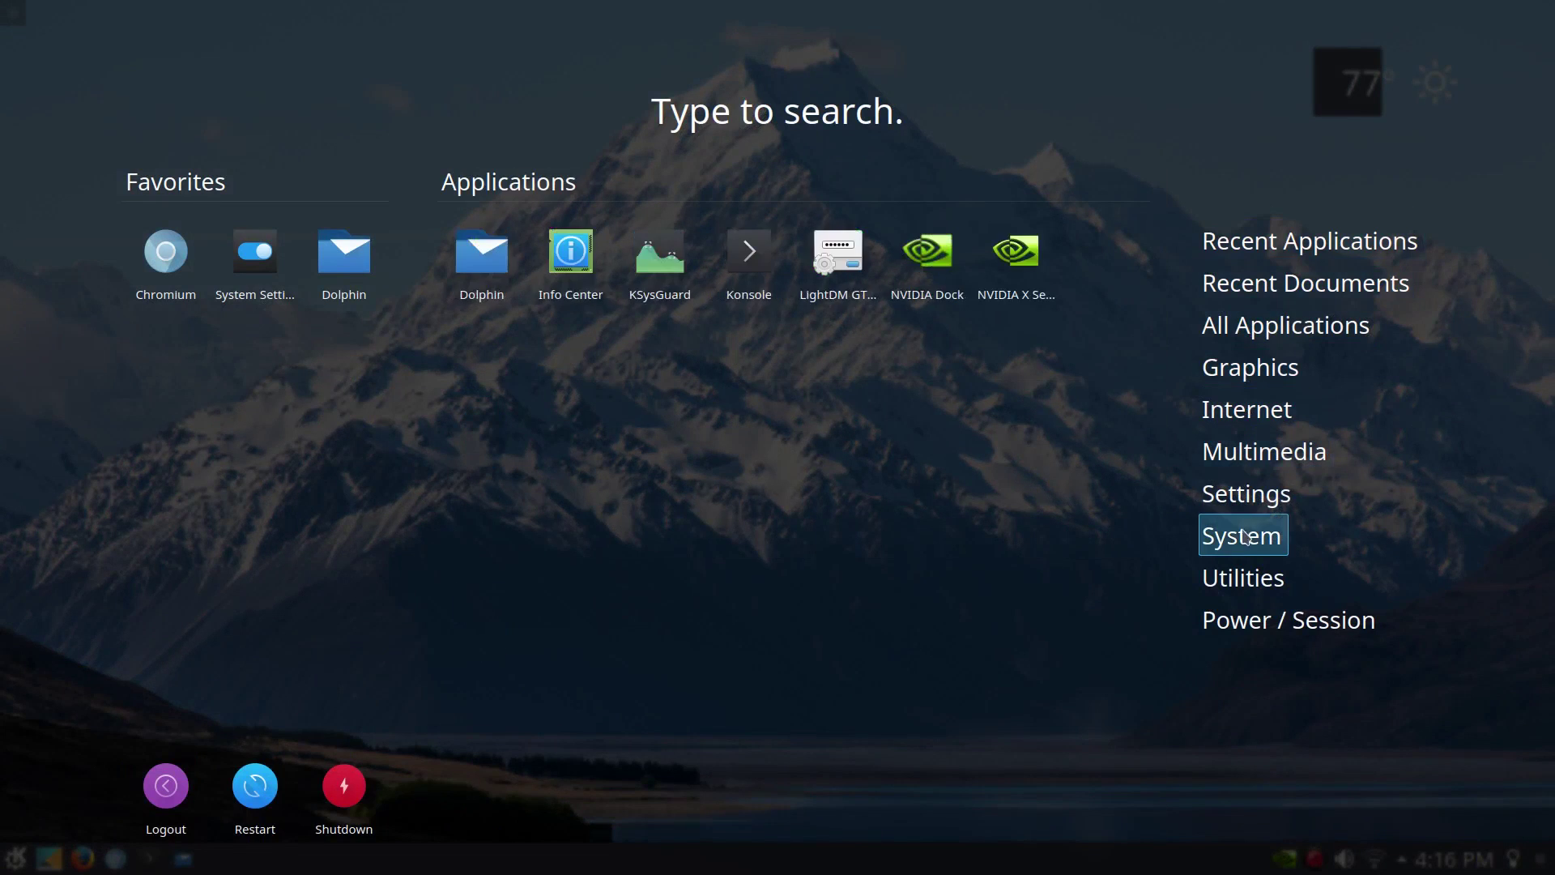
mouse_move(1241, 630)
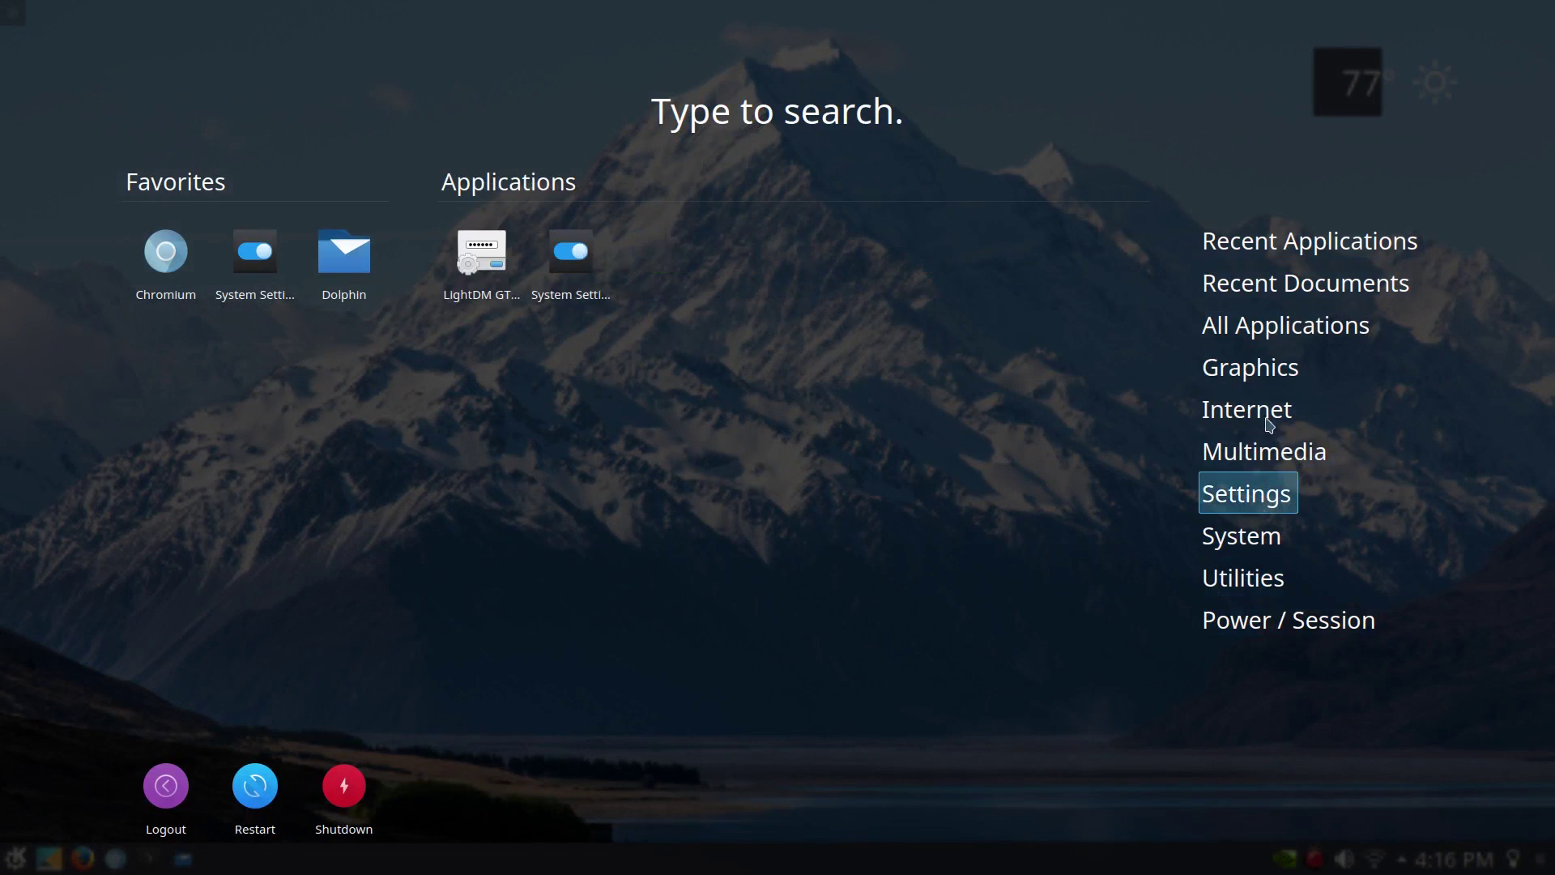
mouse_move(1288, 241)
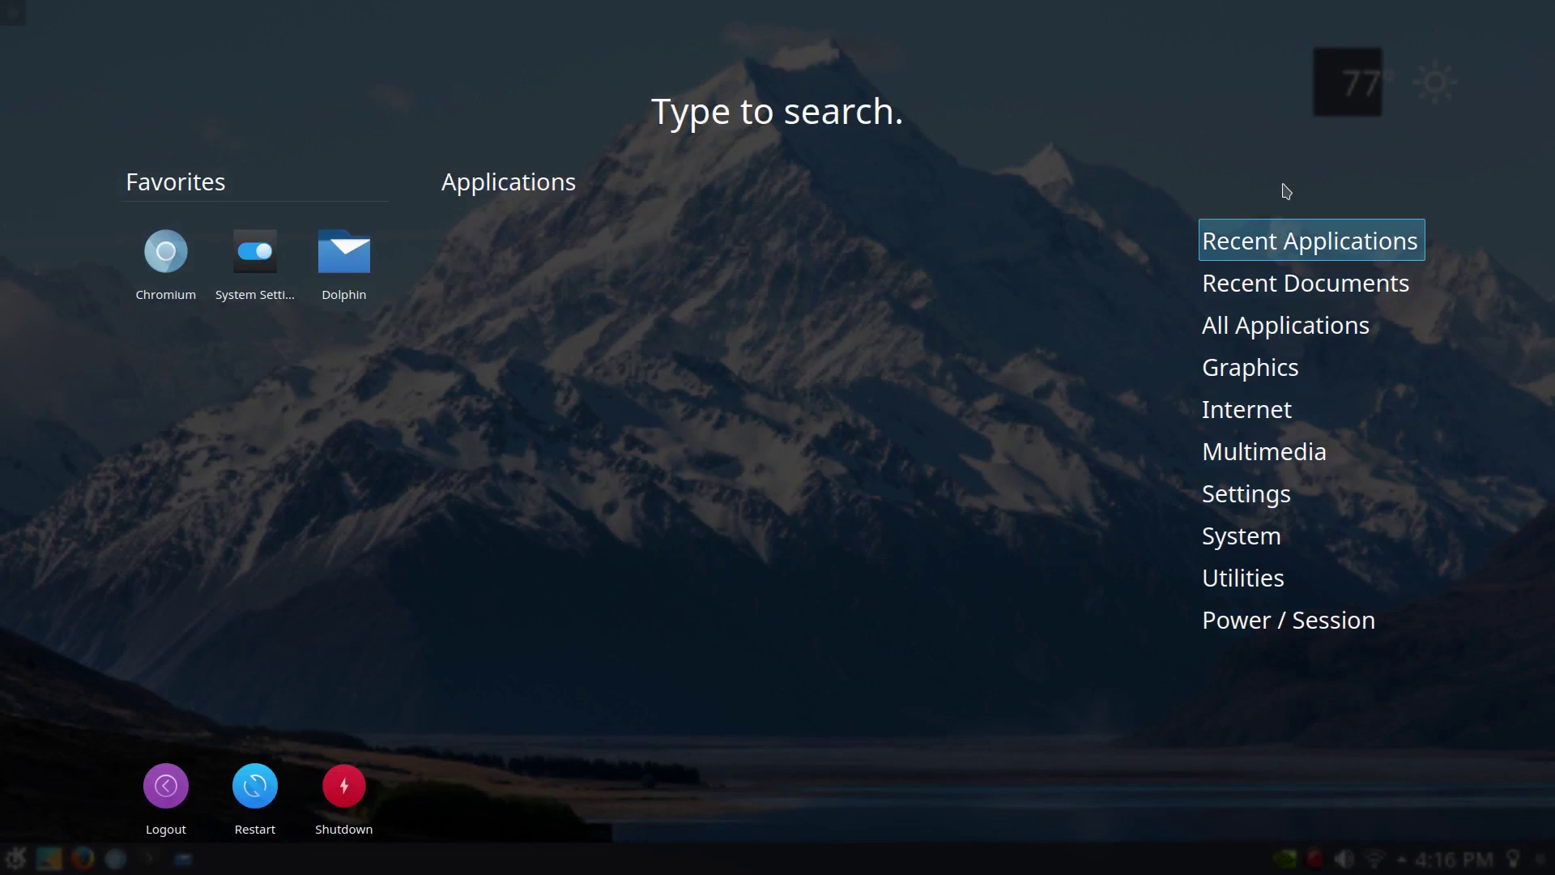
click(806, 522)
Switch back to the standard Application Launcher and check that it opens.
right_click(15, 859)
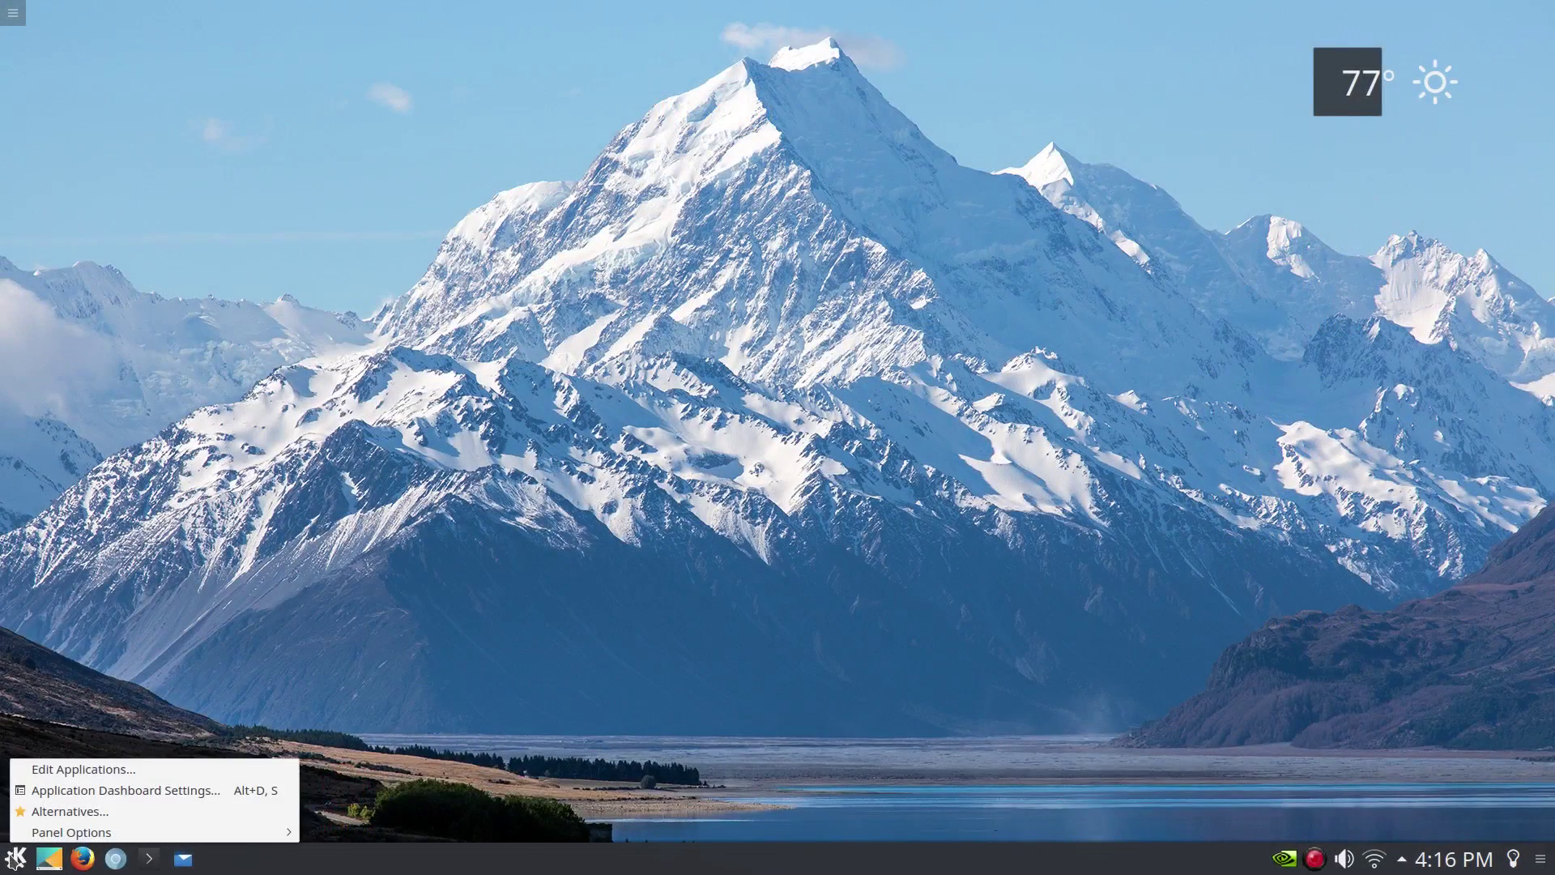
mouse_move(97, 834)
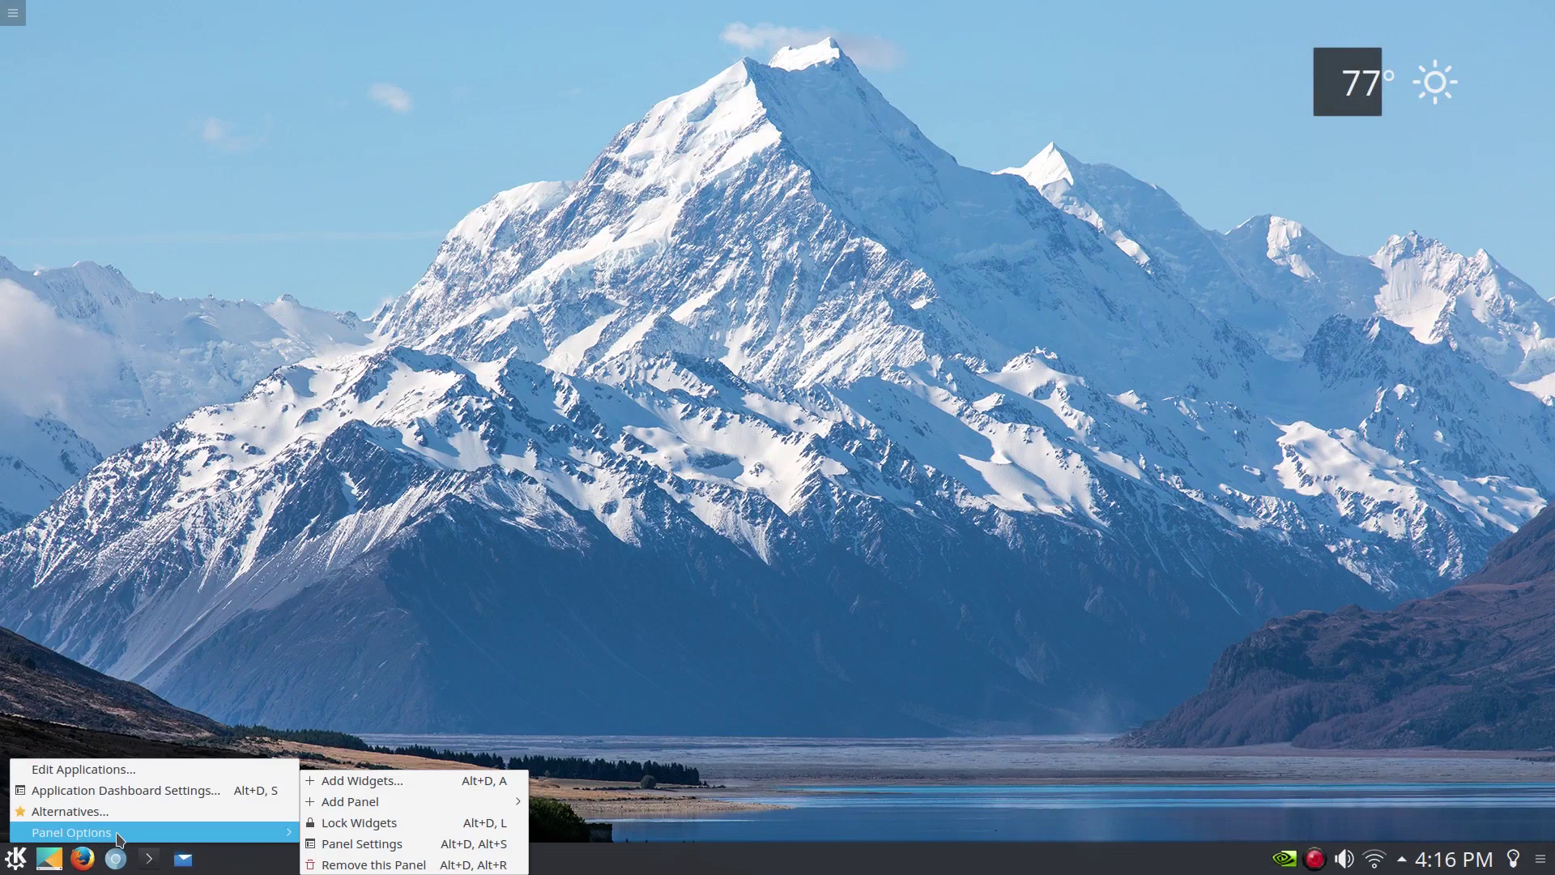
click(89, 818)
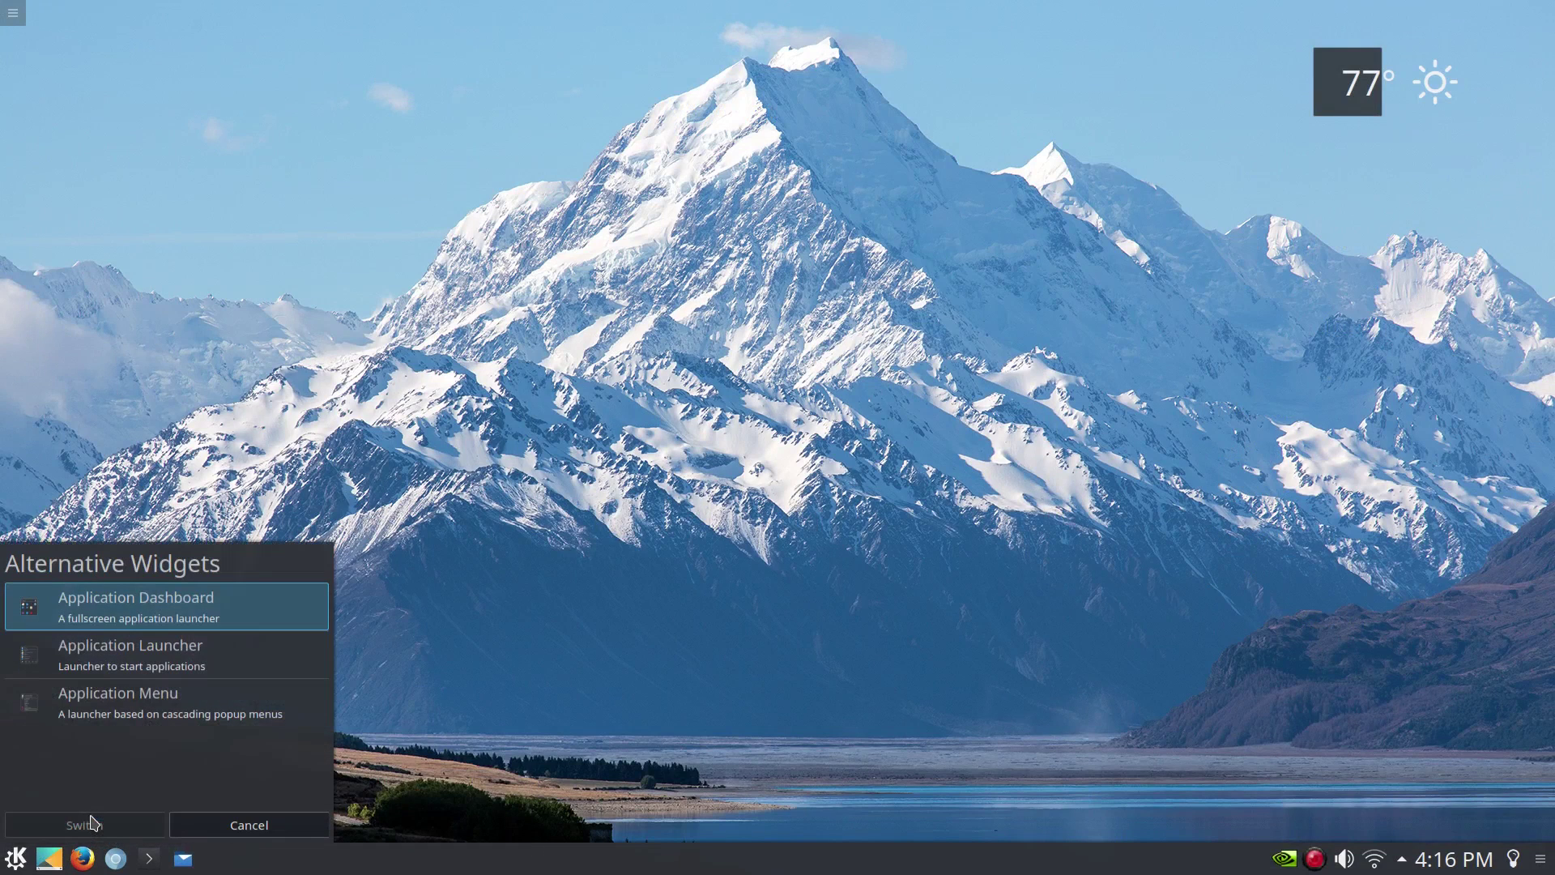
click(108, 655)
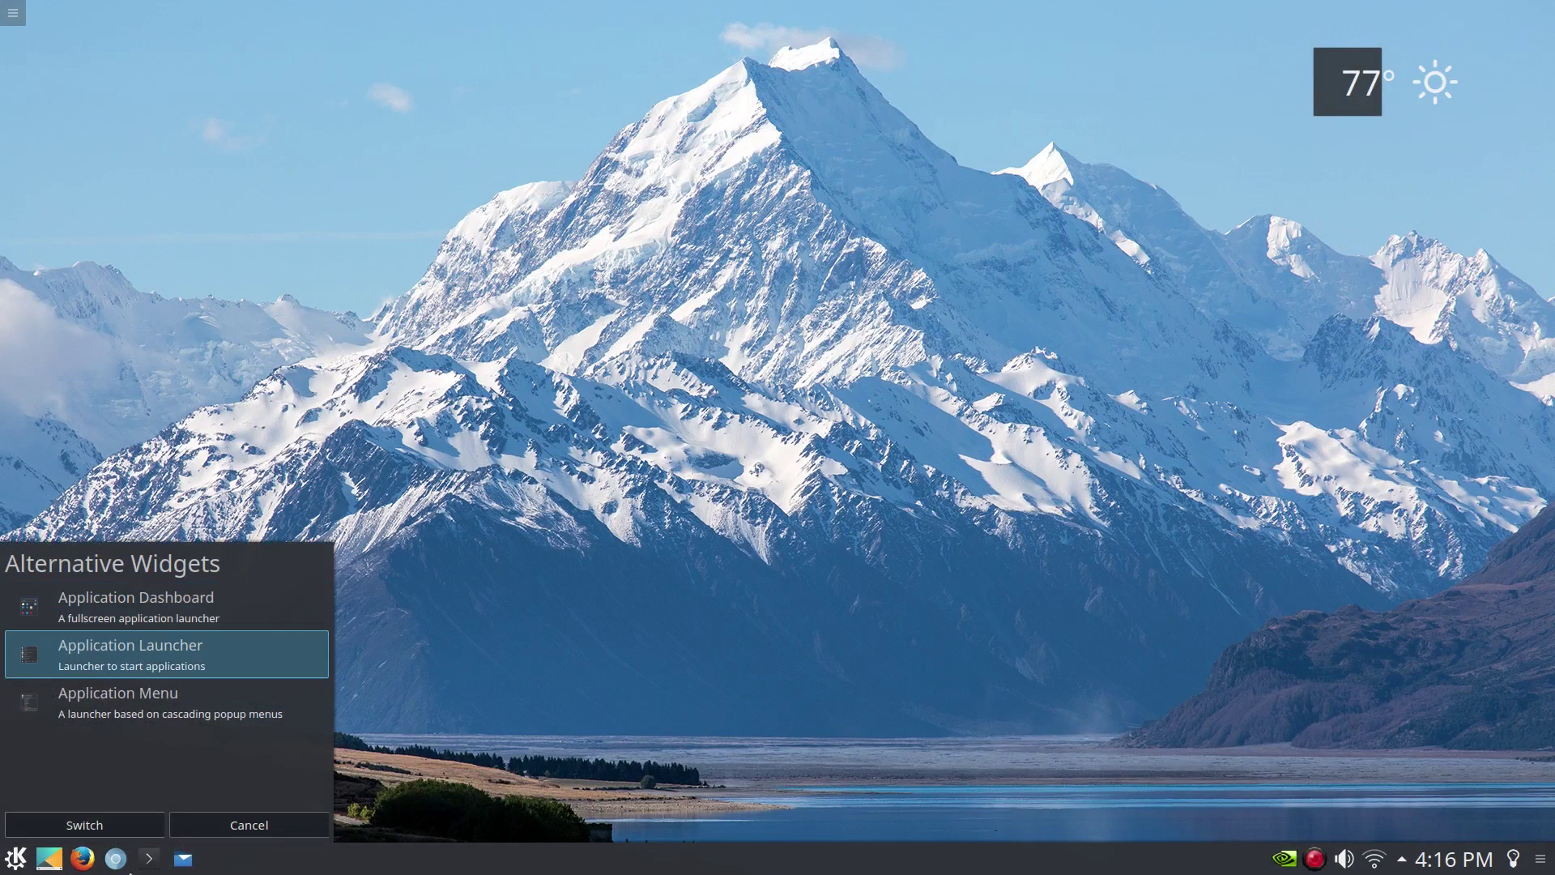
click(85, 825)
click(15, 858)
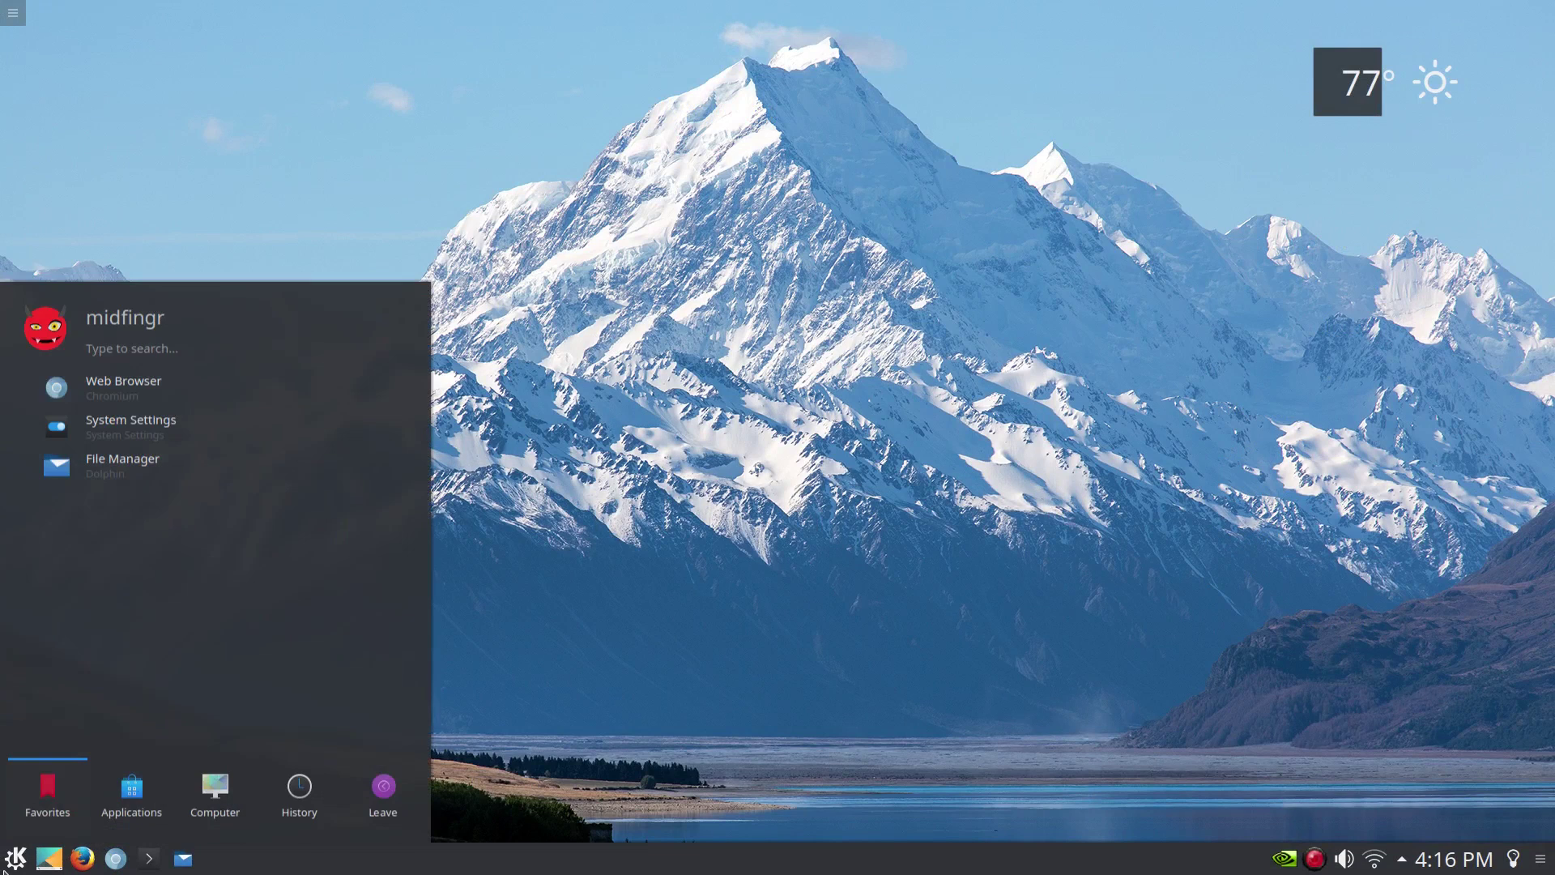
click(15, 858)
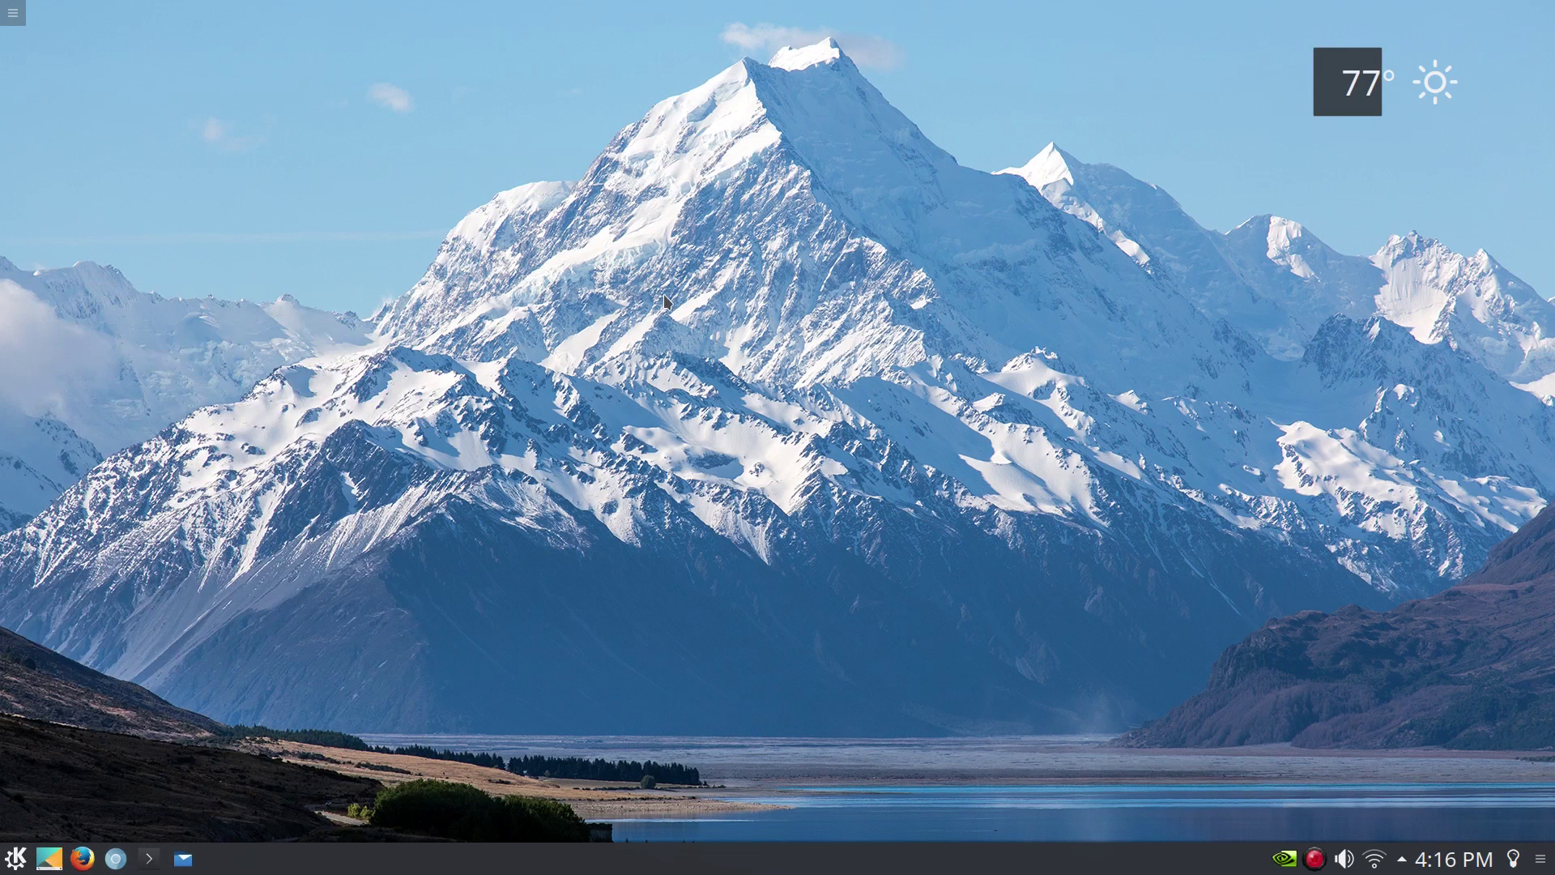
key(alt+space)
text(fire)
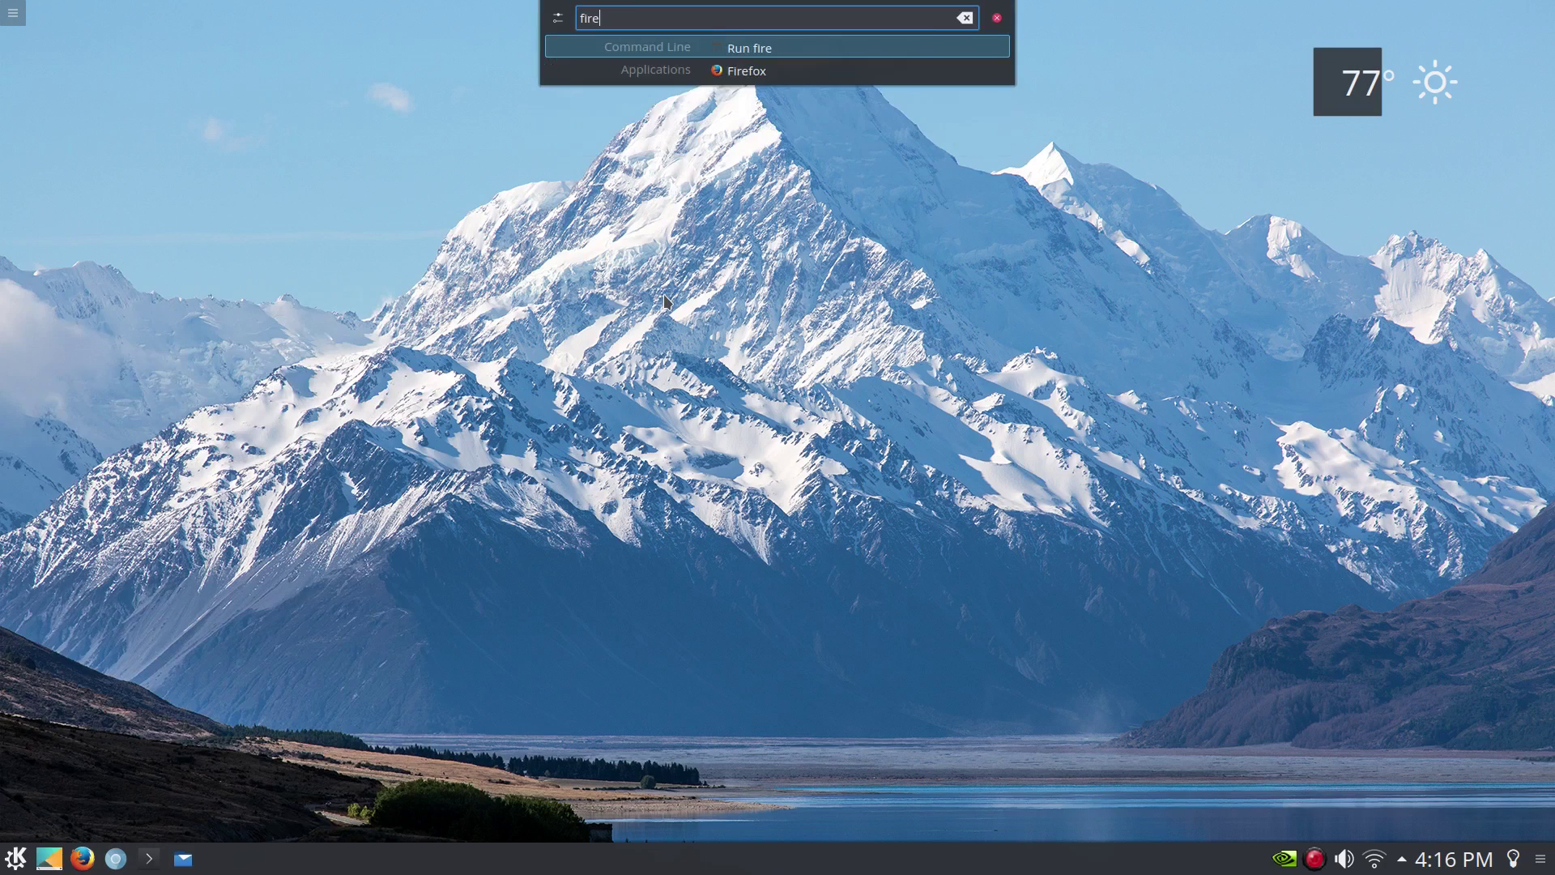
key(Return)
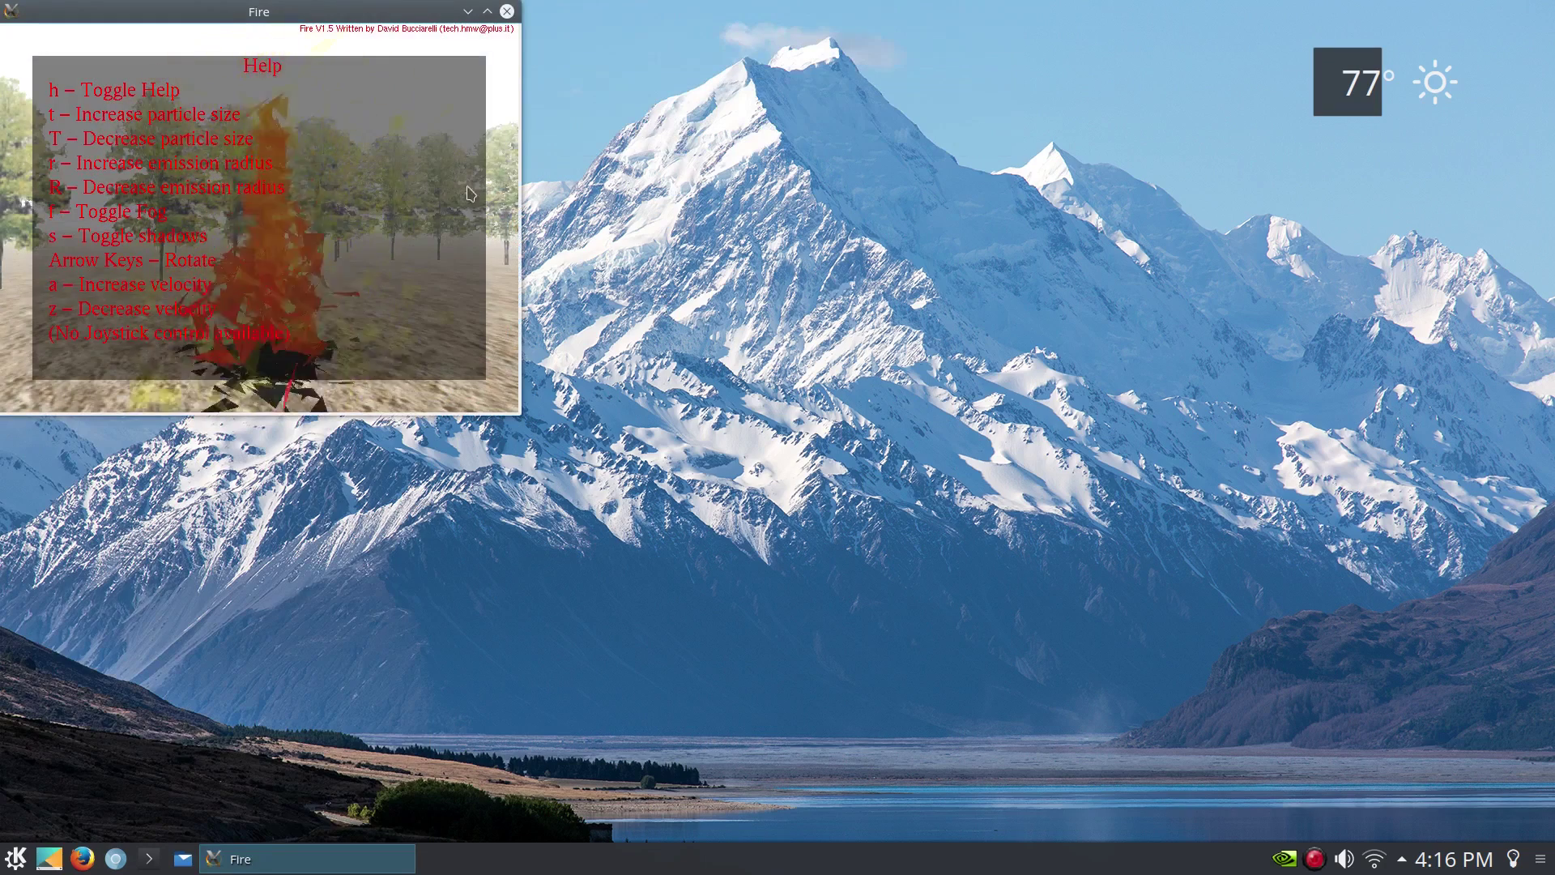
key(h)
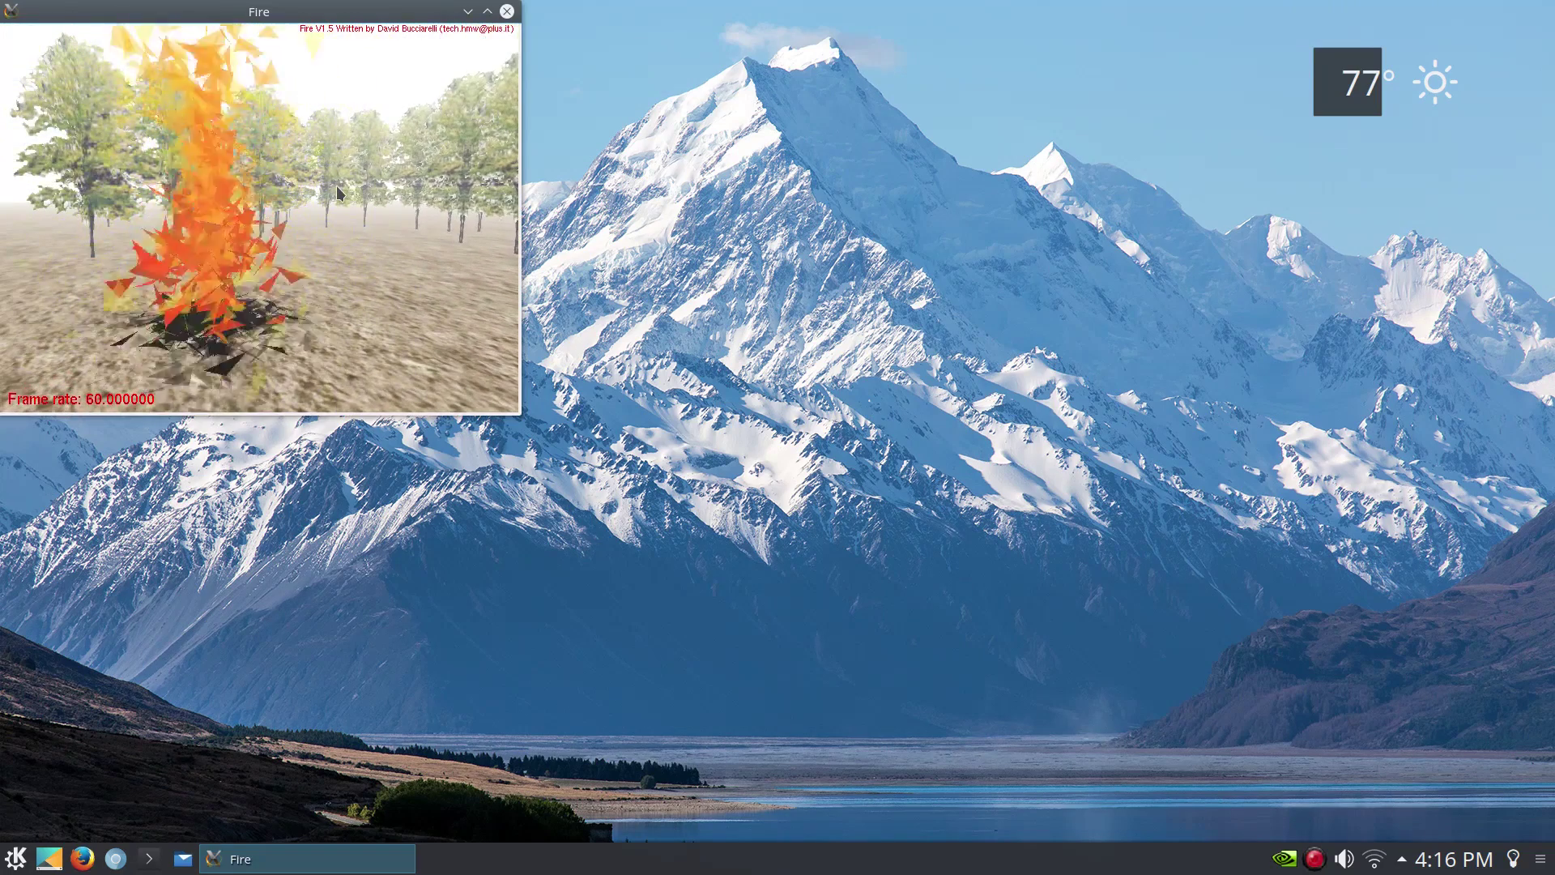
click(506, 11)
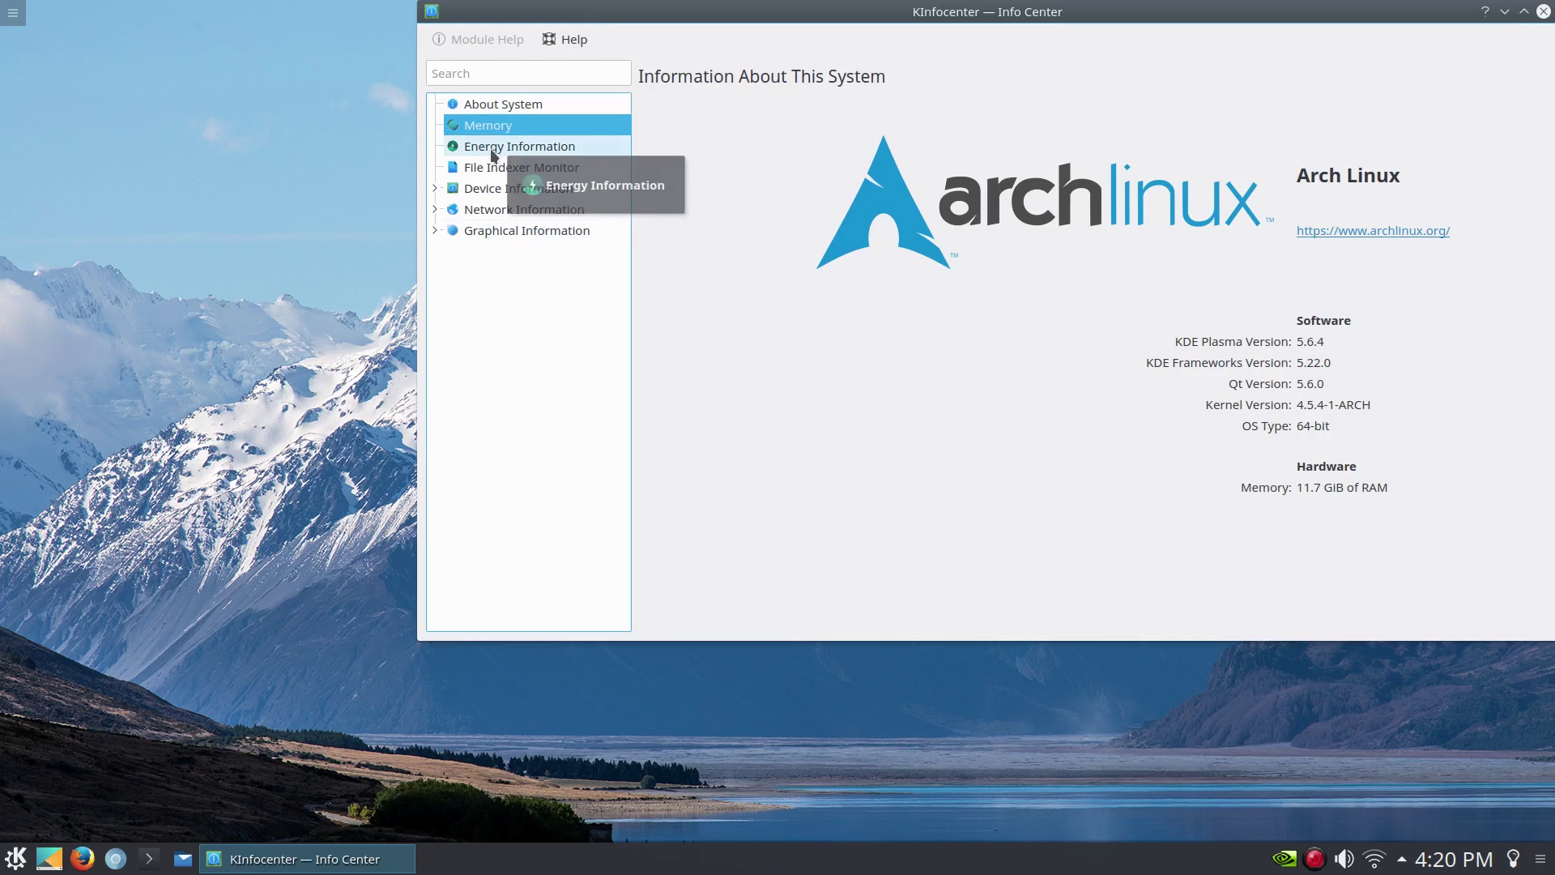
Show the Memory page: 11.74 GiB total, 9.77 GiB free, and no swap.
click(488, 126)
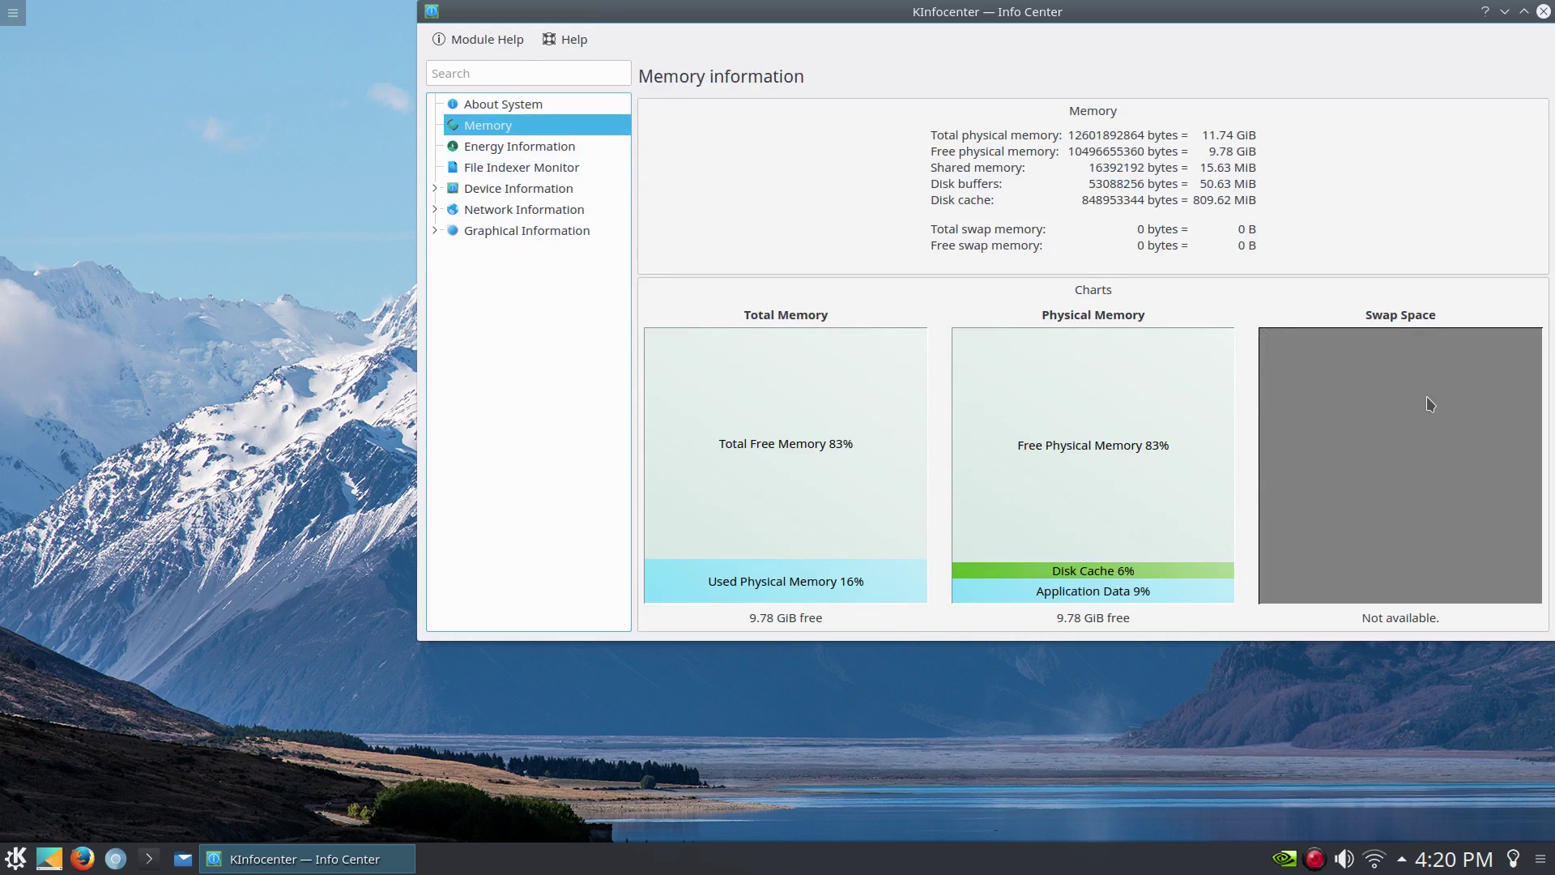
mouse_move(1427, 395)
mouse_move(1058, 617)
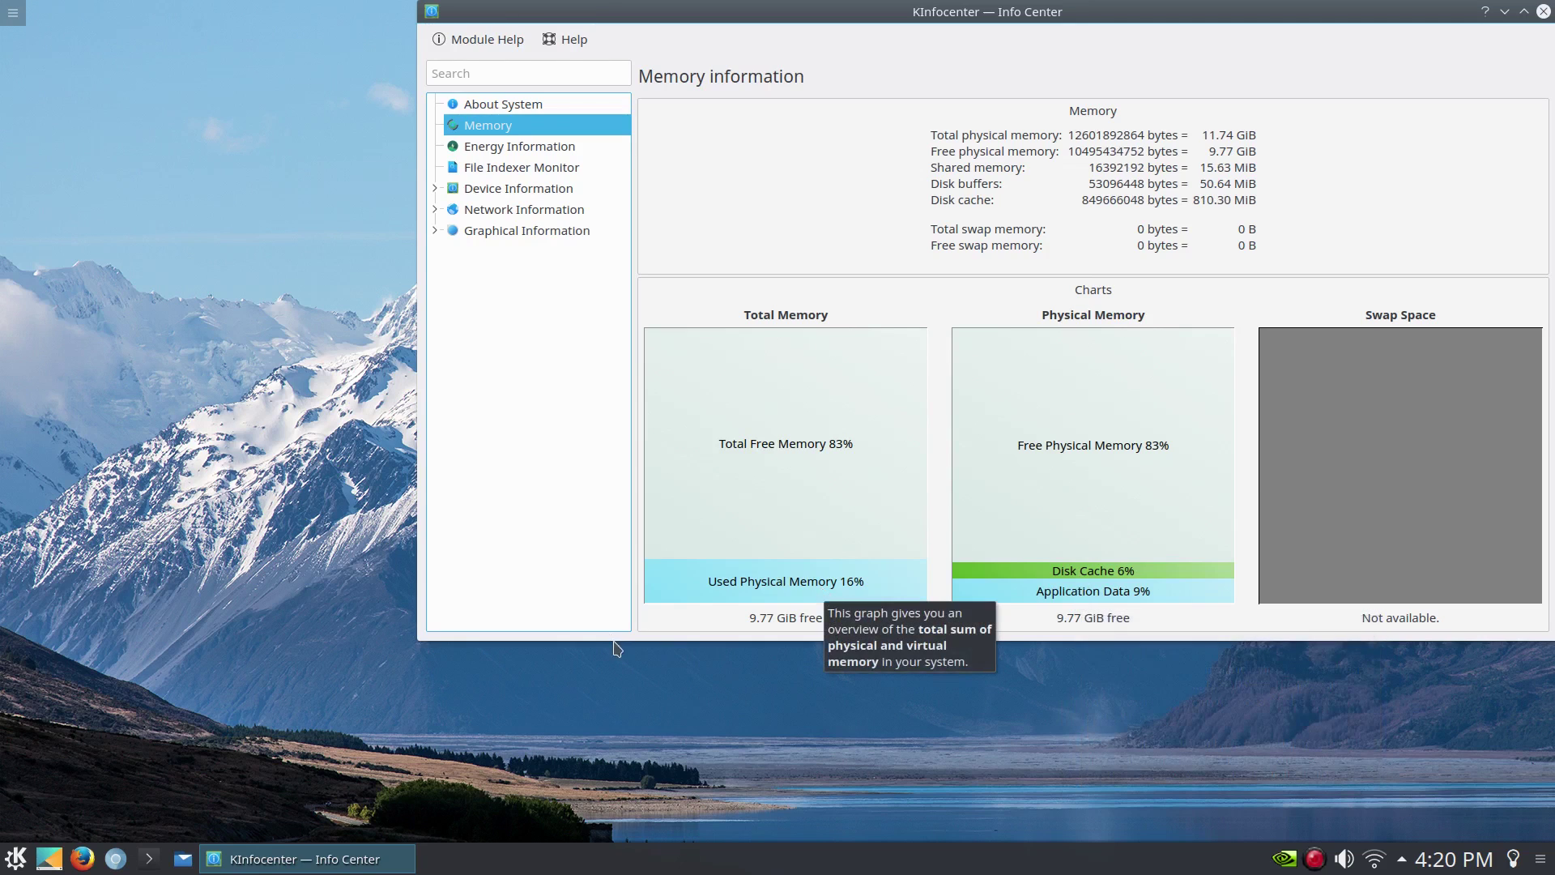
View the Energy Consumption and File Indexer Monitor pages, then close Info Center.
click(499, 149)
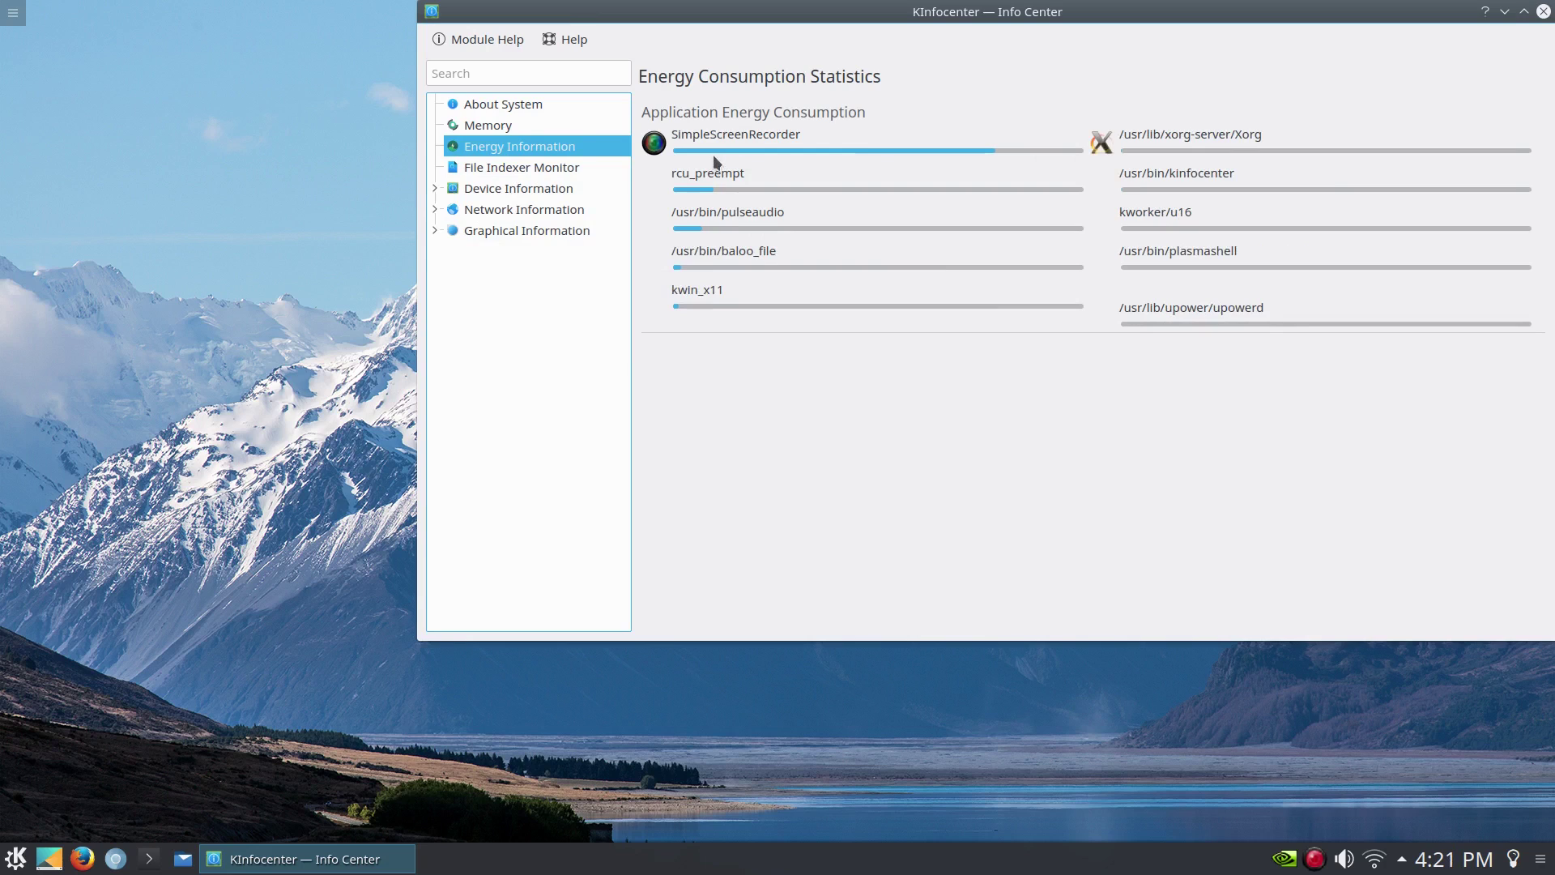
click(540, 172)
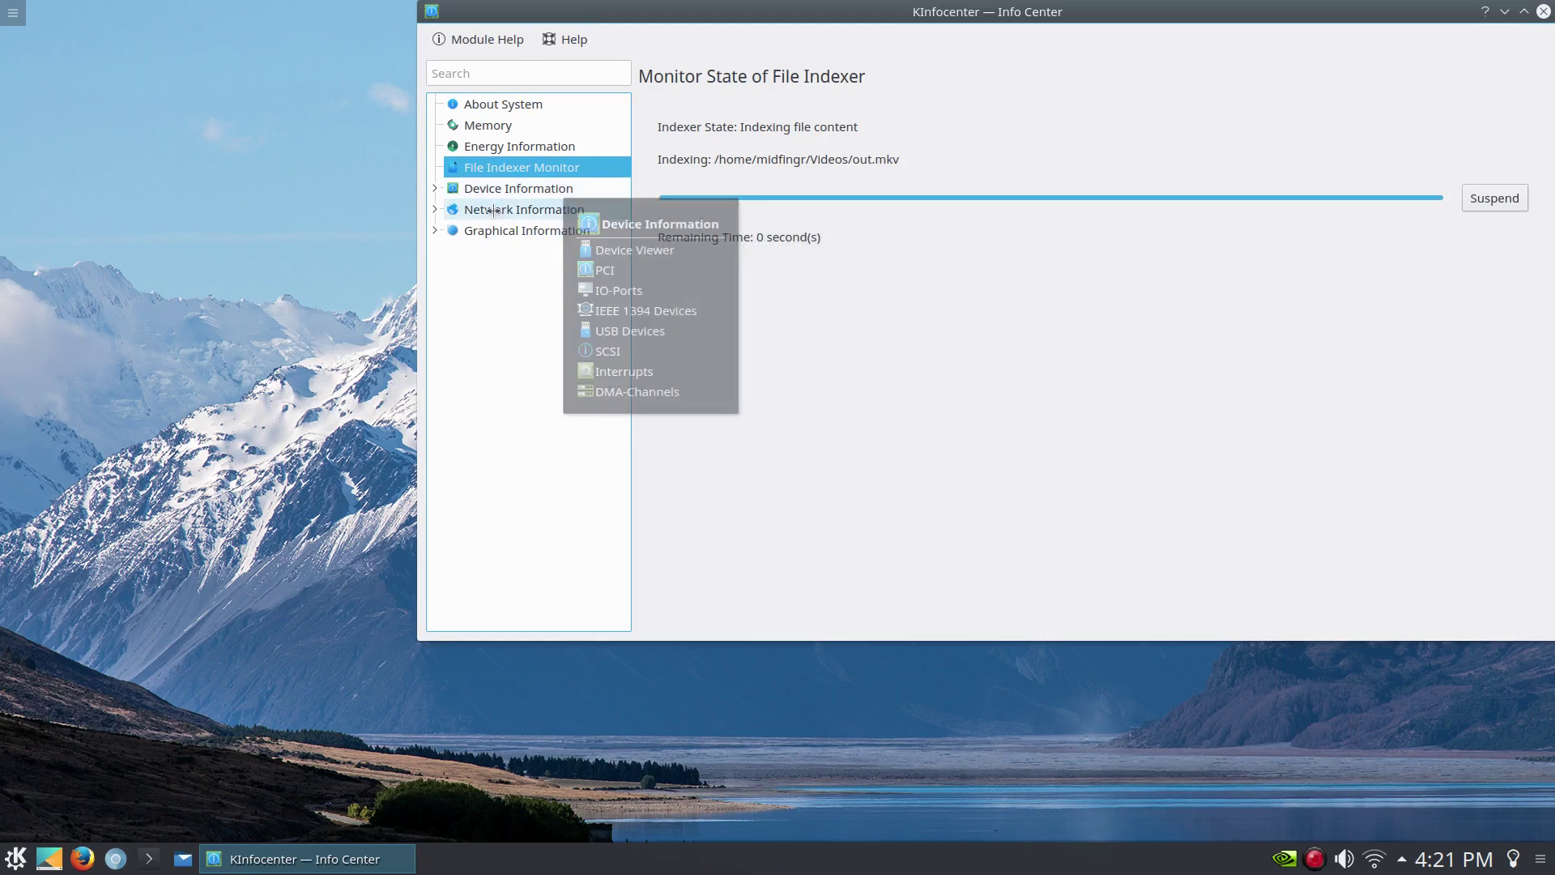
click(1543, 13)
Apply the purple-and-orange geometric wallpaper, then reopen the desktop wallpaper settings.
right_click(634, 221)
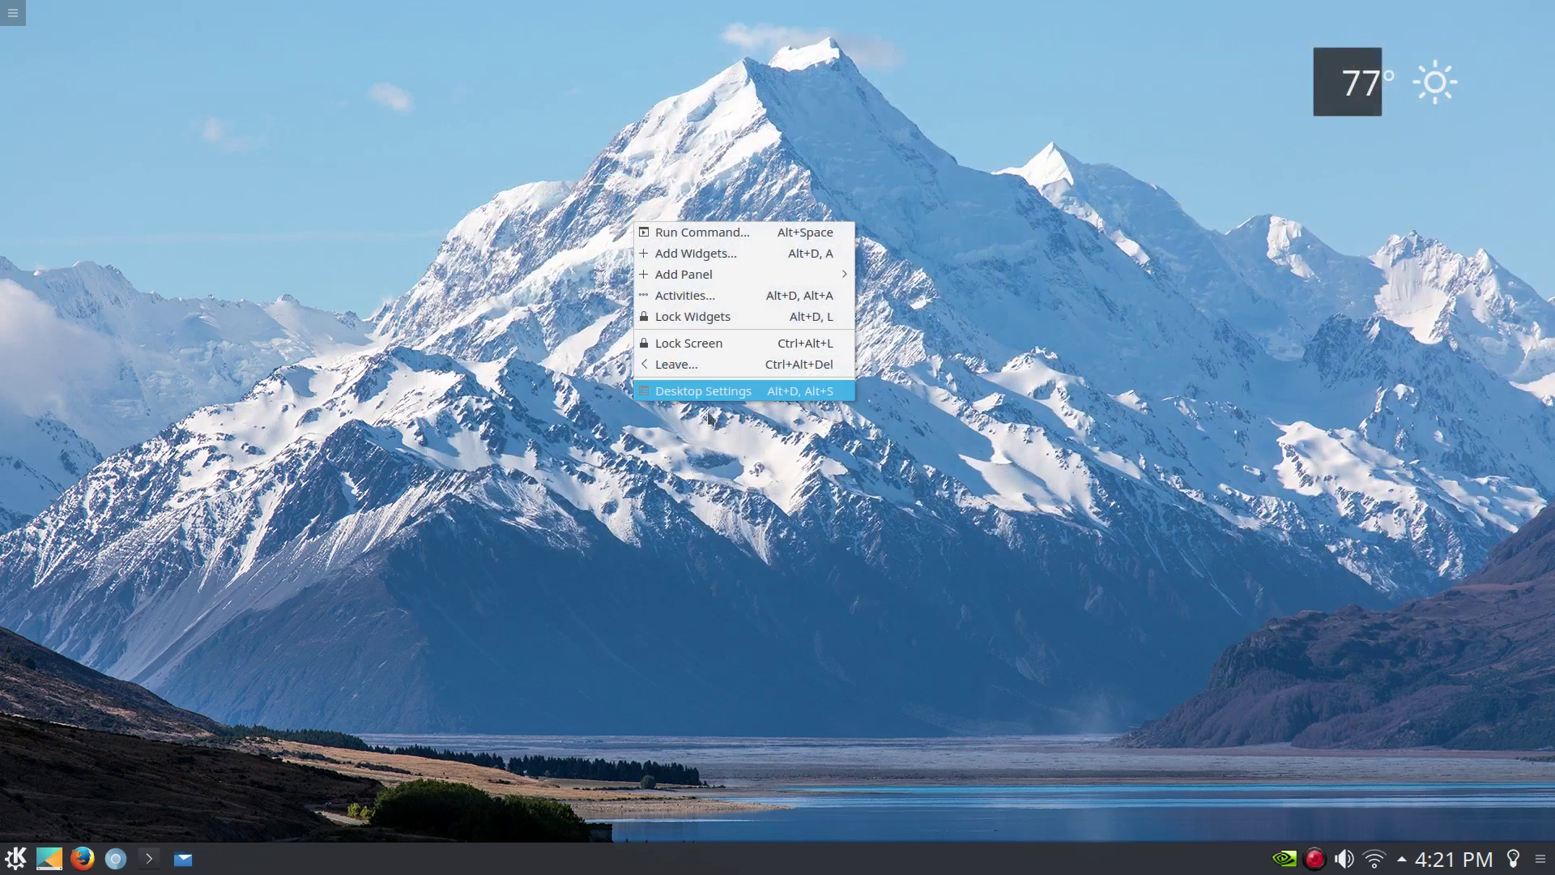
click(698, 393)
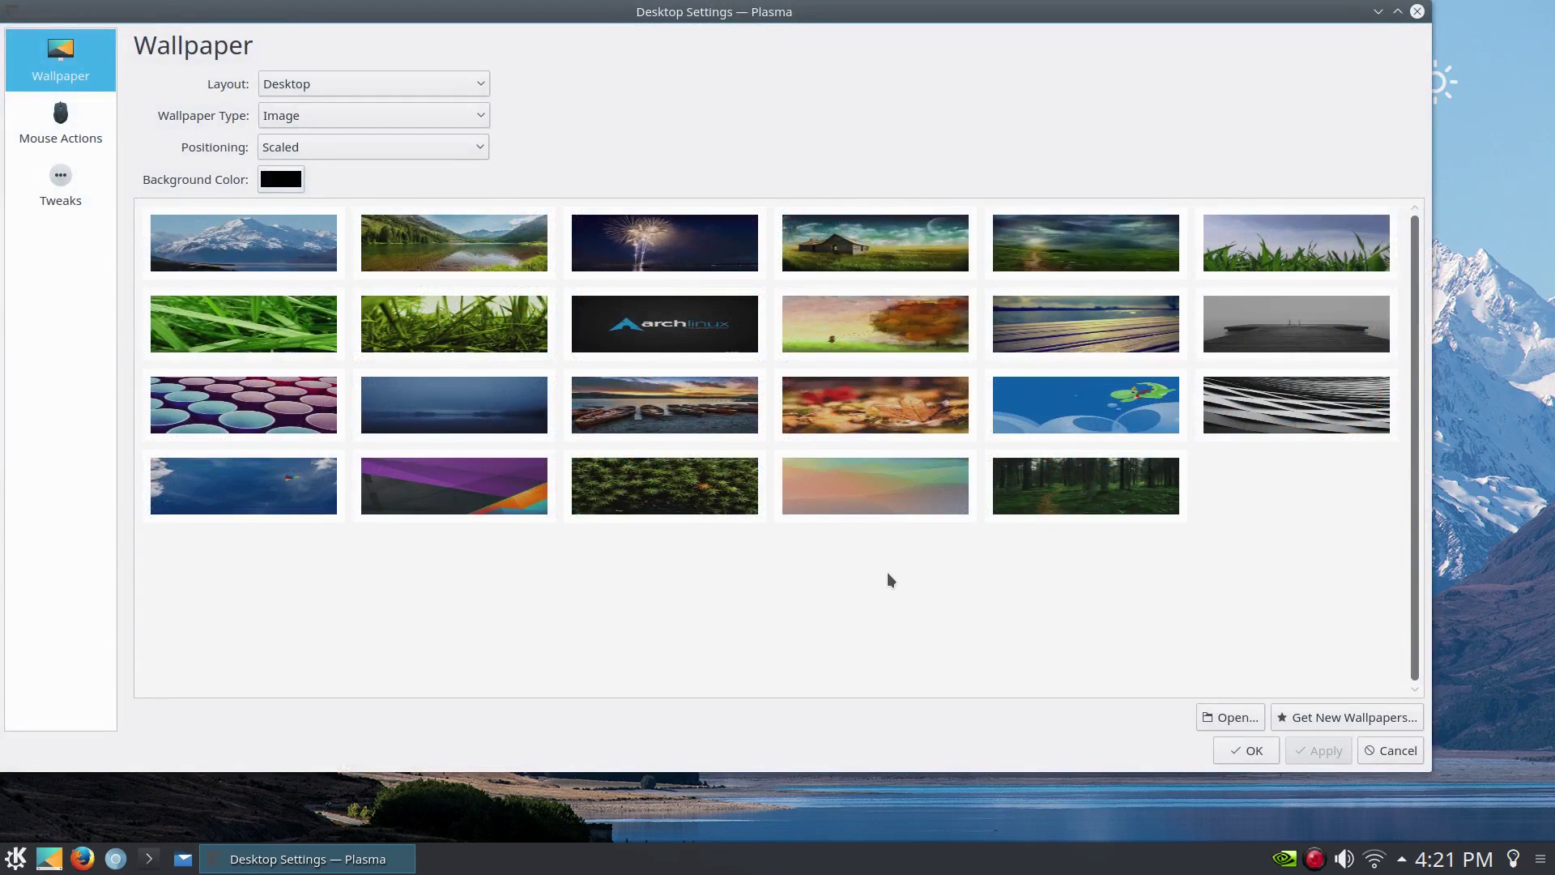
click(470, 465)
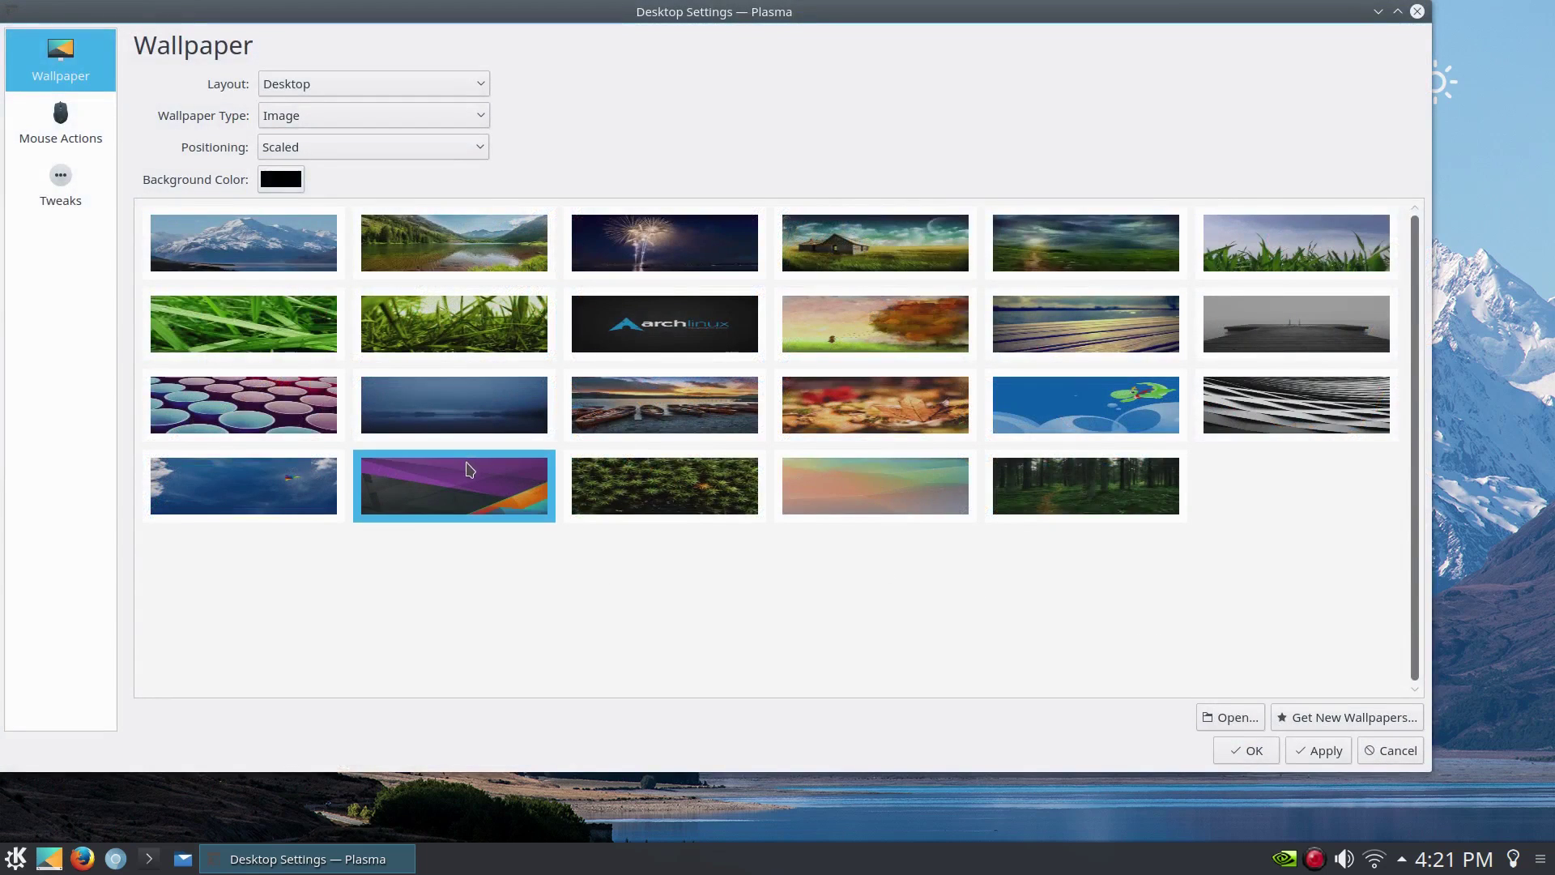
click(1316, 751)
click(1251, 751)
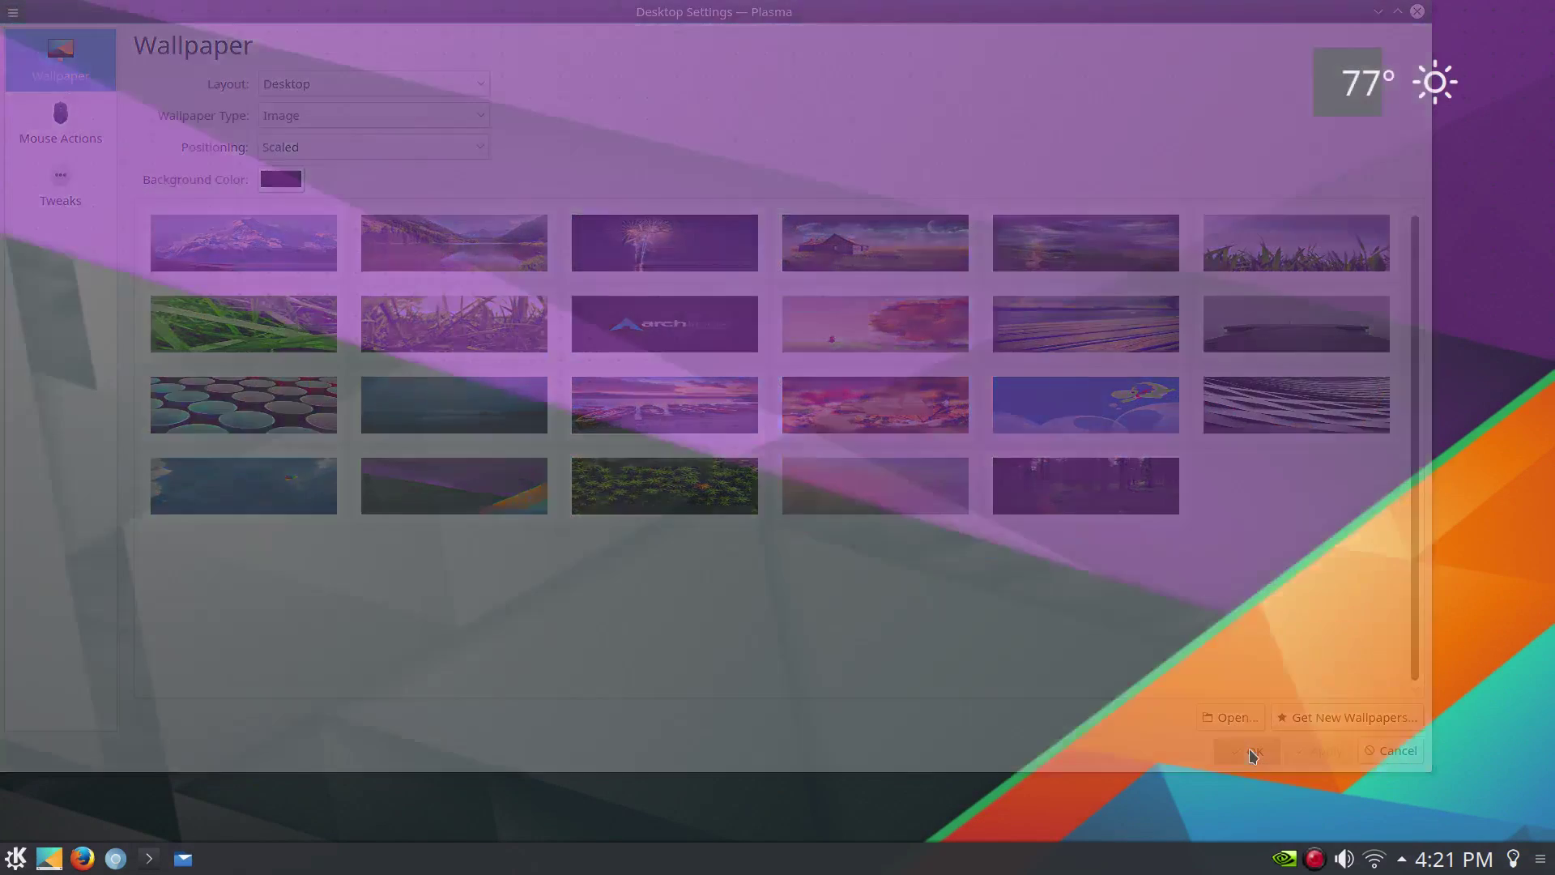
right_click(621, 409)
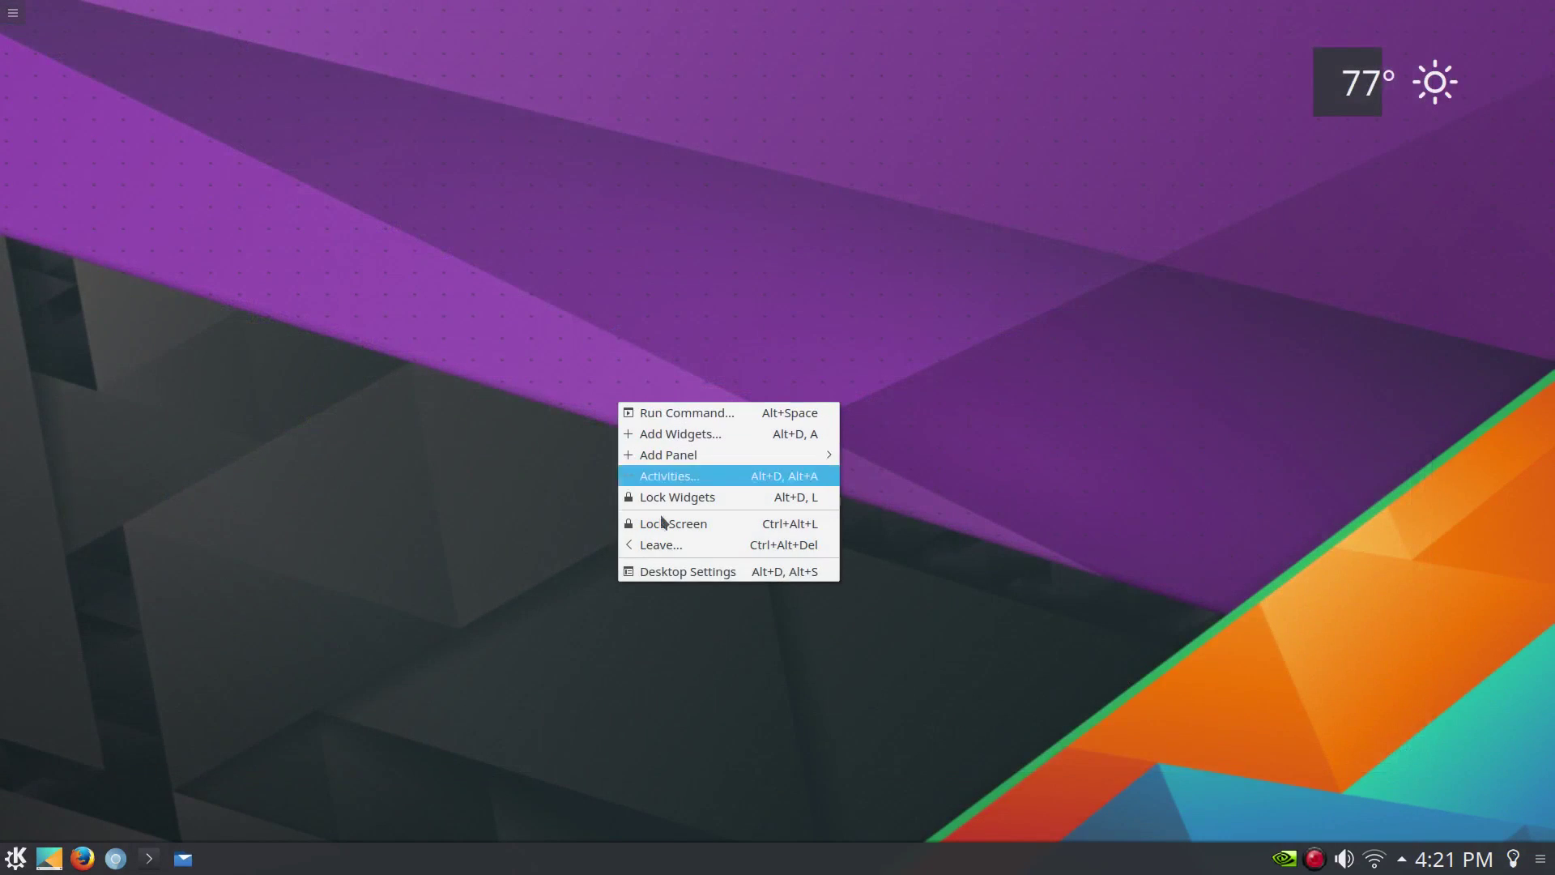
click(684, 570)
Add 03767_rushingin_1920x1080.jpg from Pictures > wallpaper and apply it as the wallpaper.
click(1219, 717)
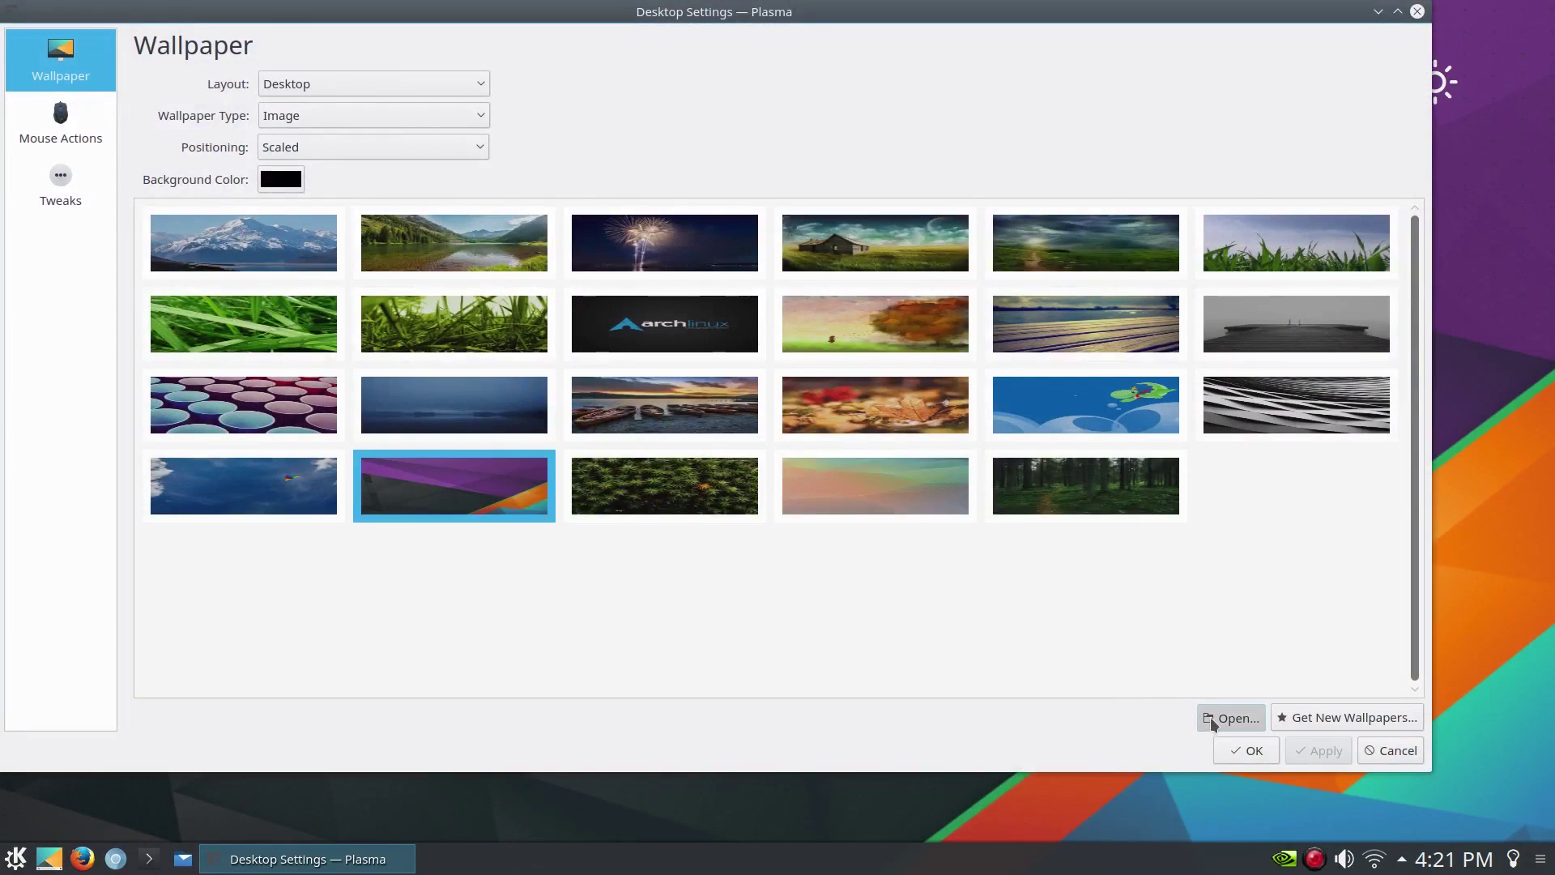
click(438, 210)
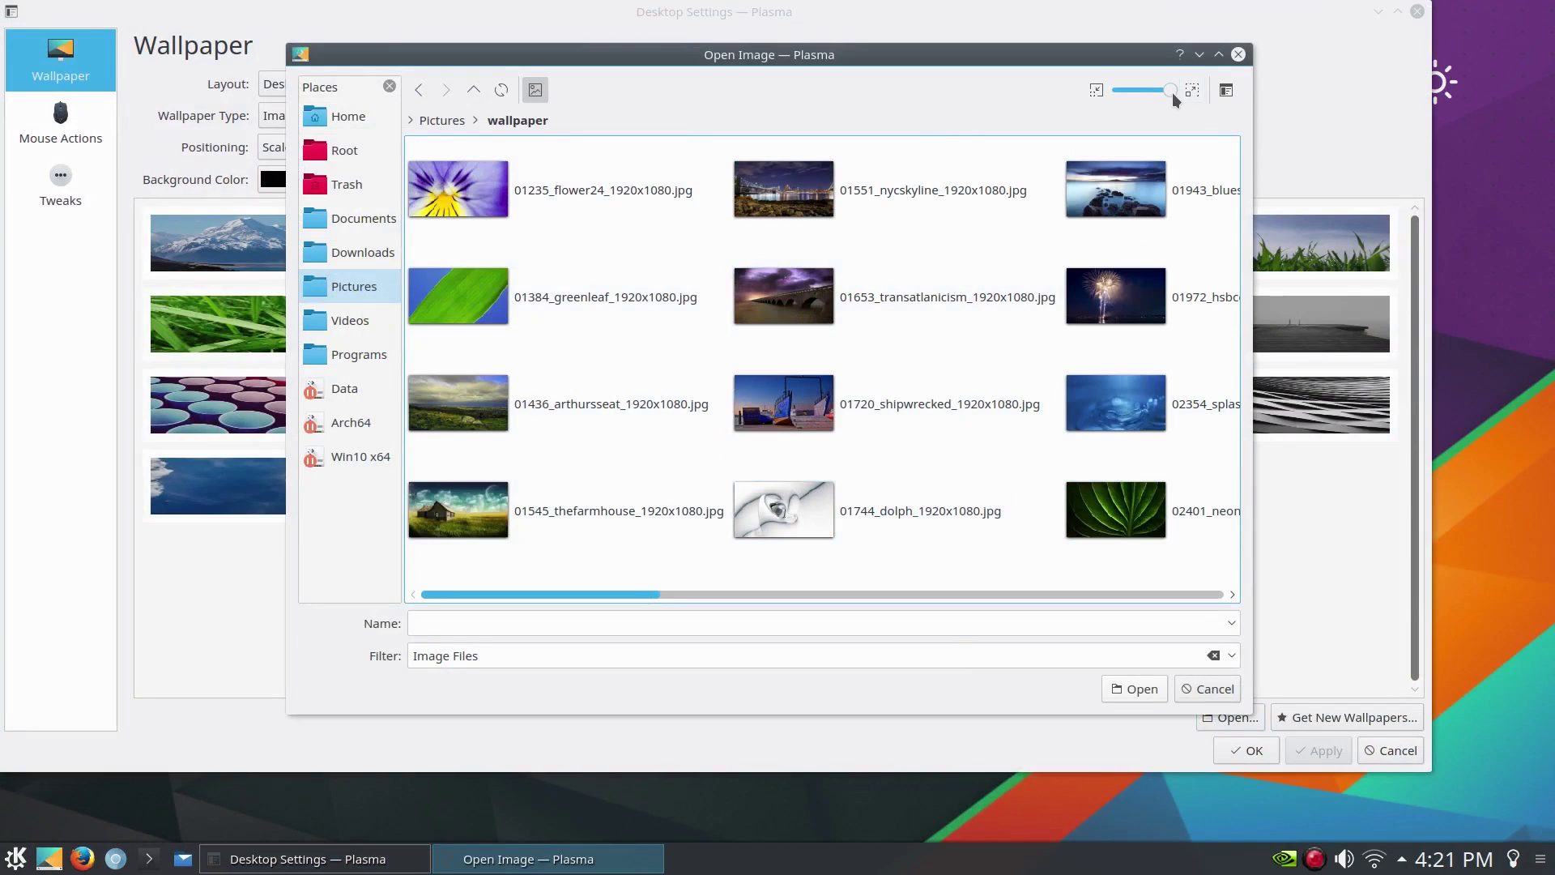
mouse_move(1170, 90)
mouse_down()
mouse_move(1115, 99)
mouse_move(1184, 105)
mouse_up()
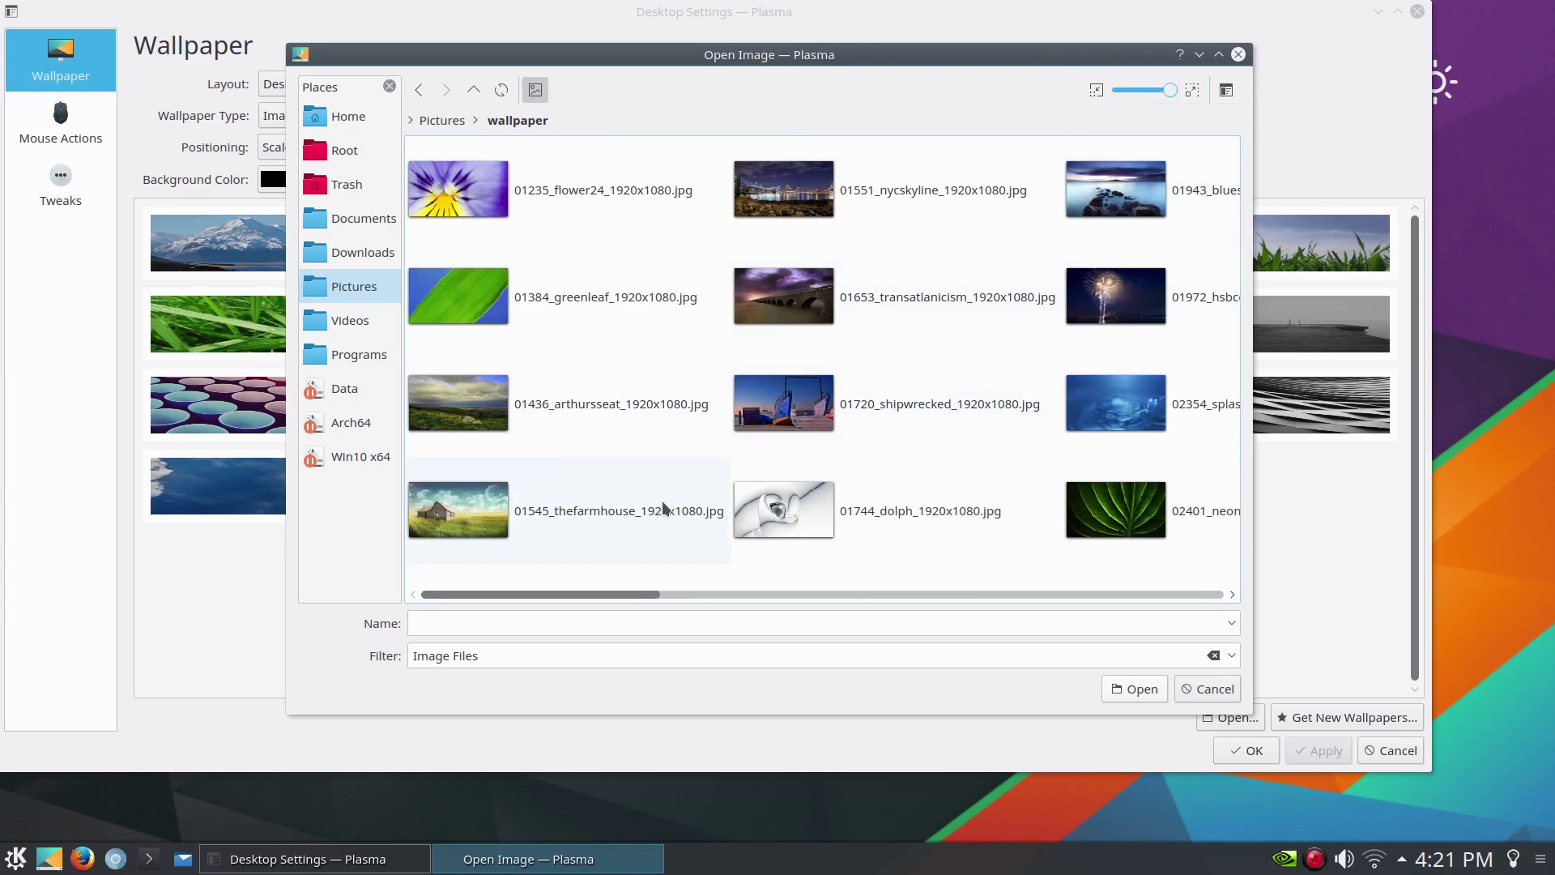
scroll(664, 508, right, 5)
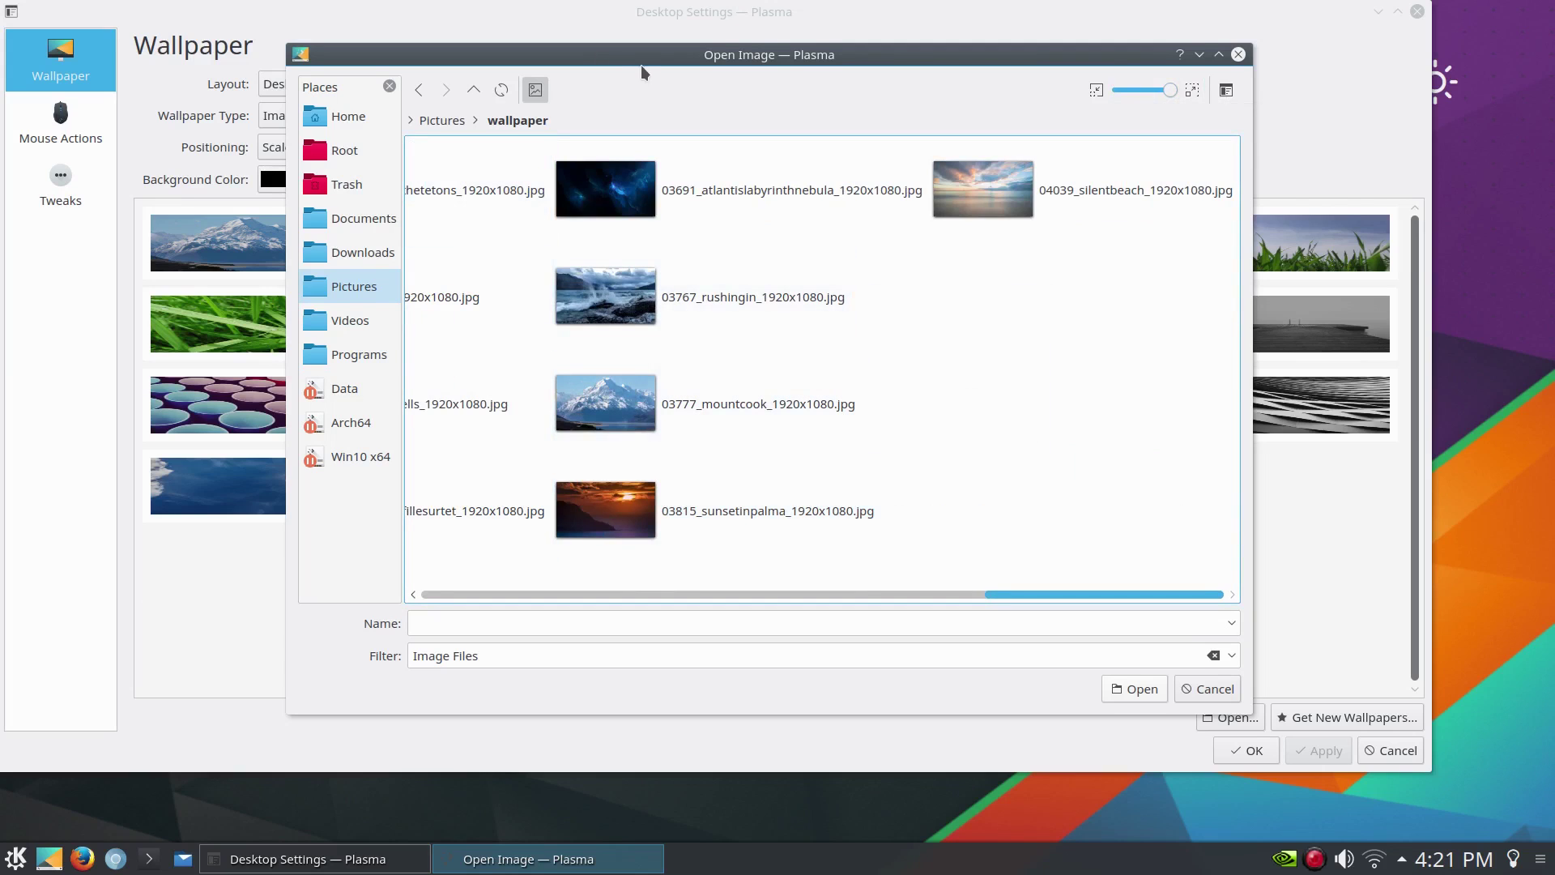
drag(640, 65, 804, 145)
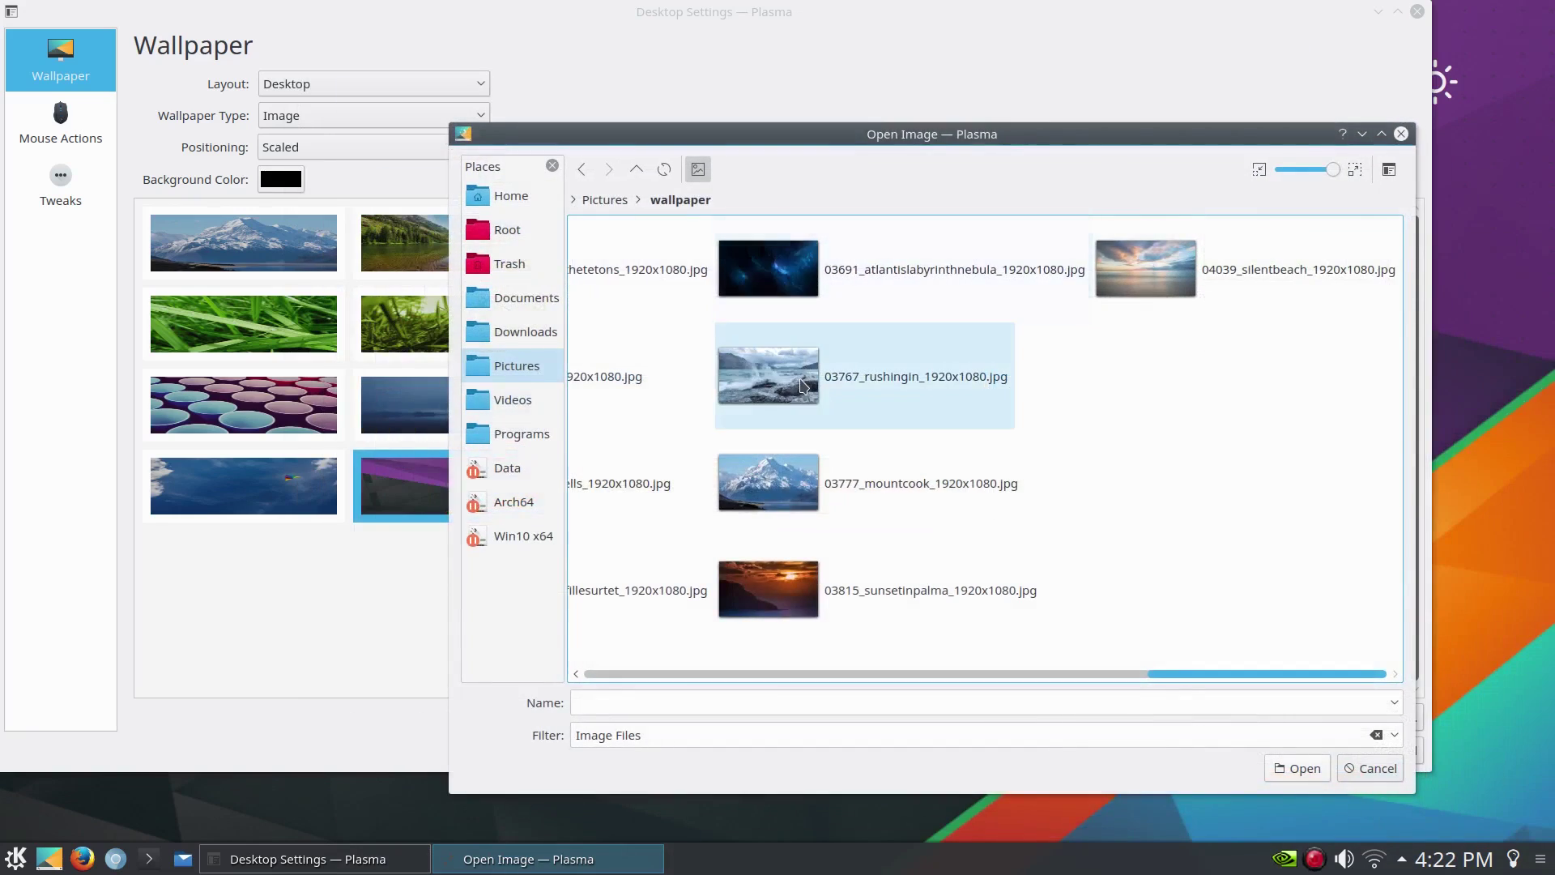
double_click(803, 387)
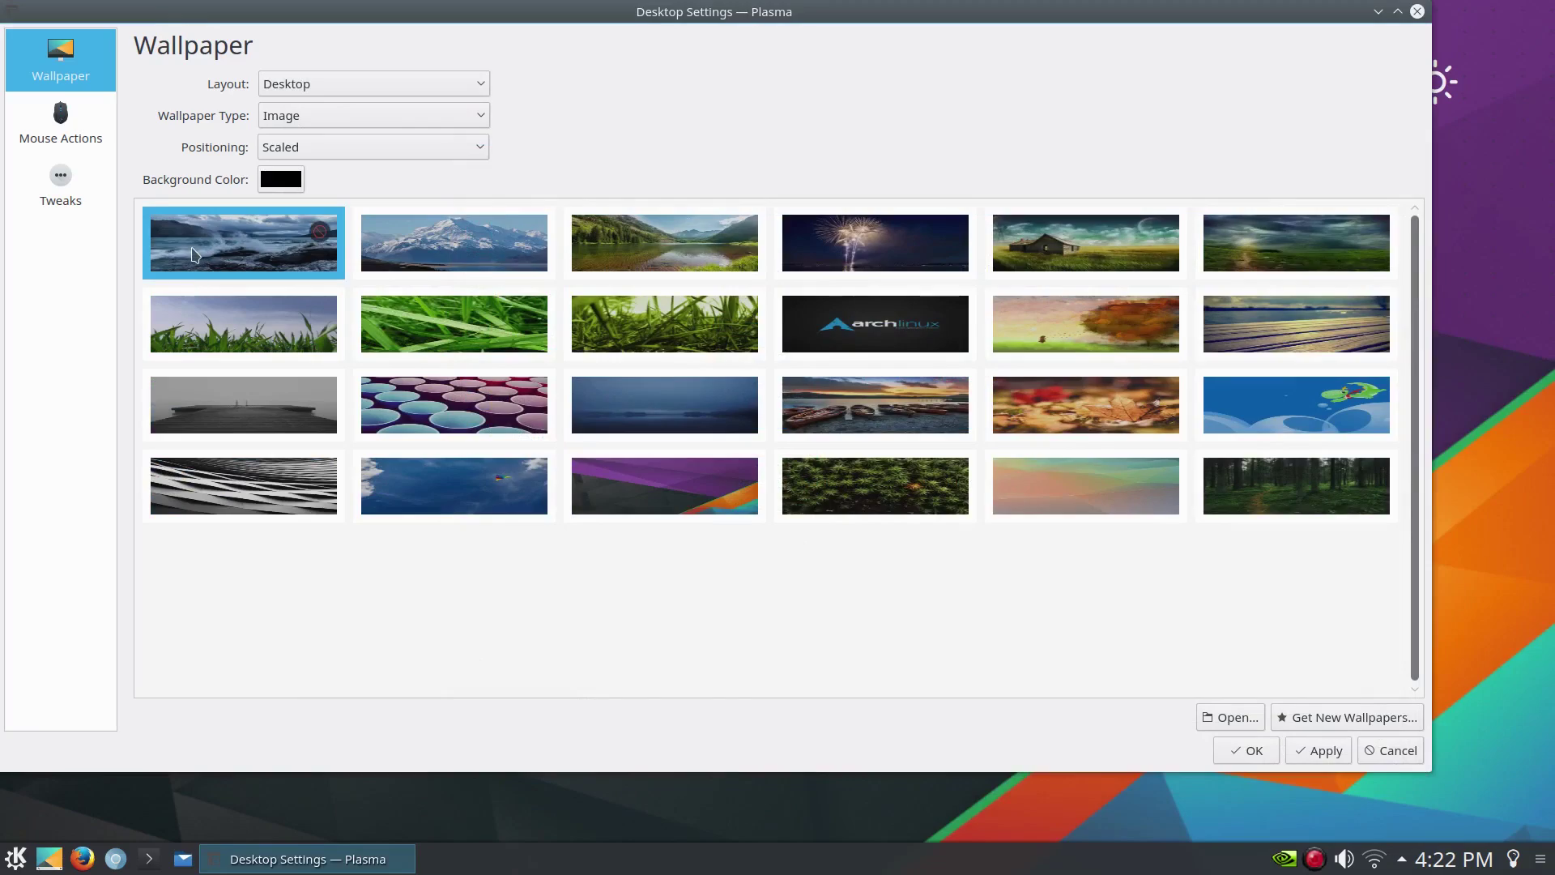
click(1306, 752)
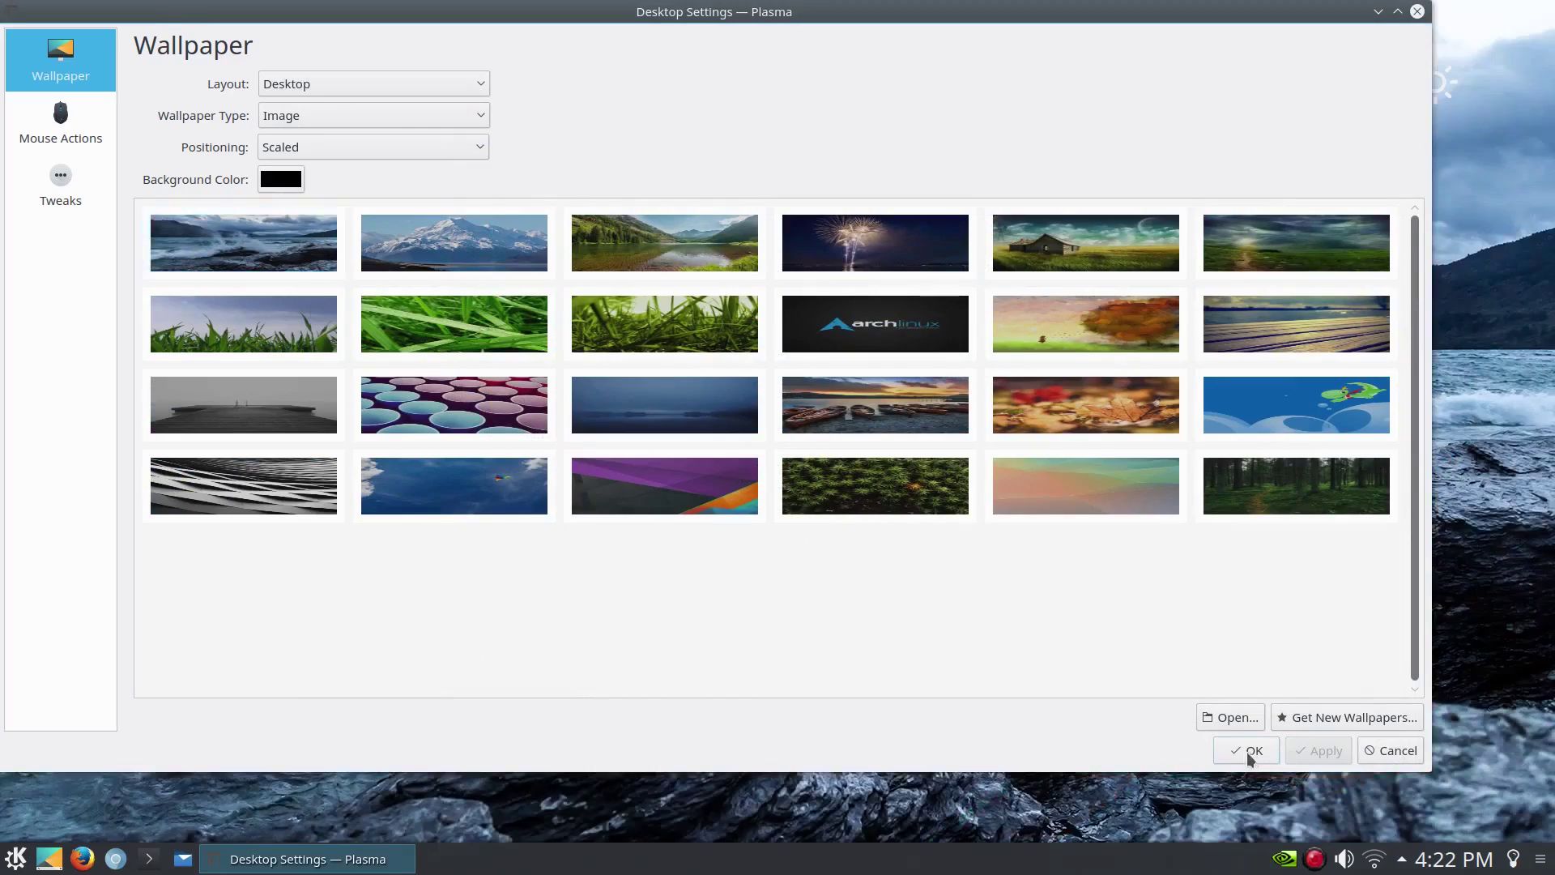
click(1242, 752)
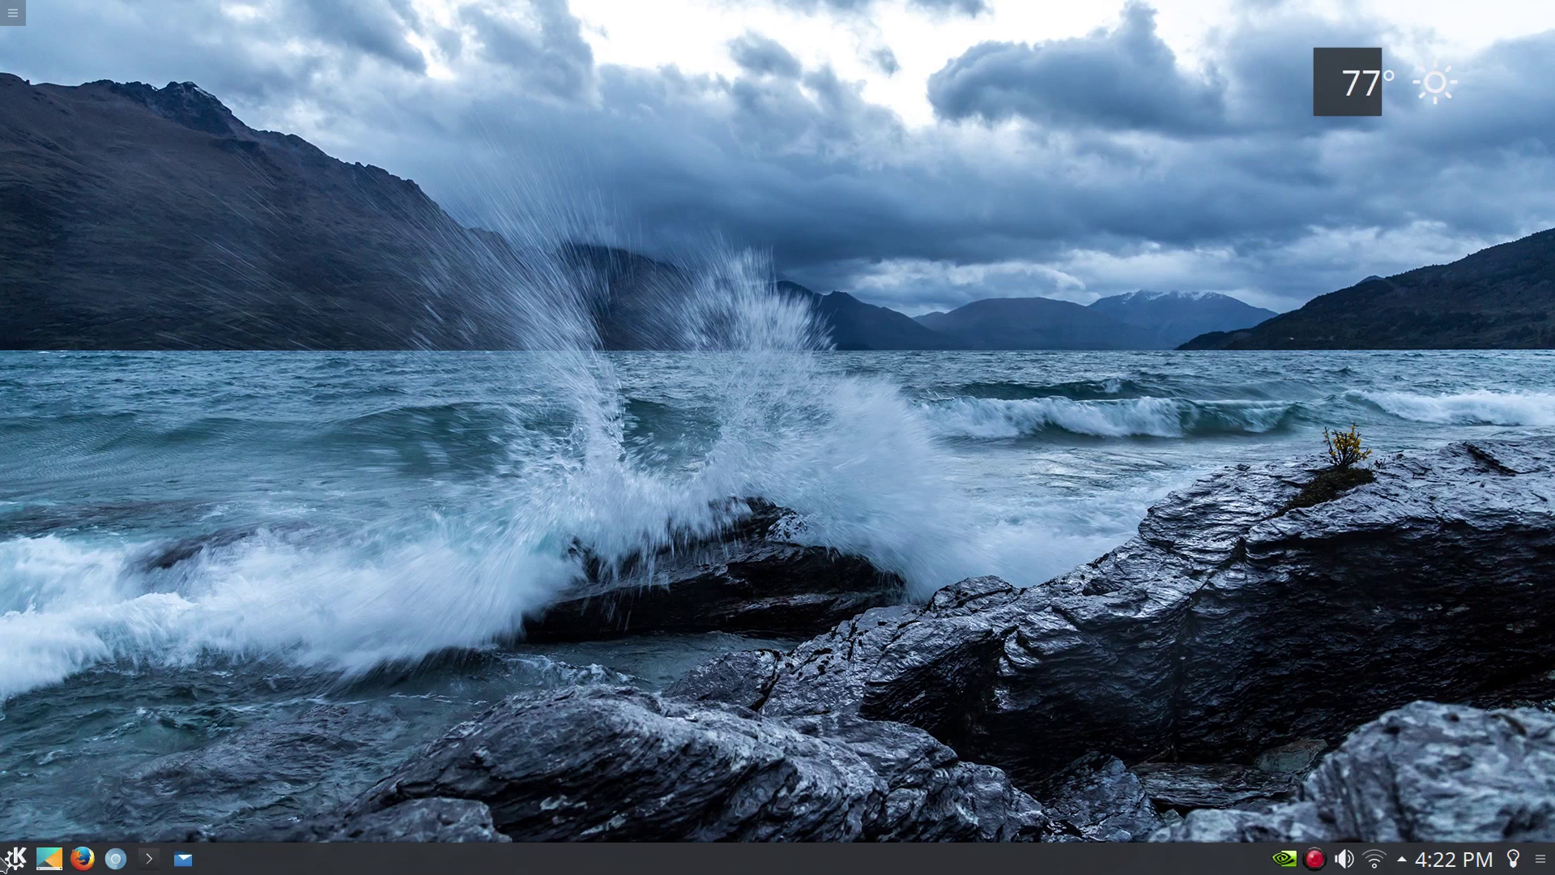
Search 'ter' in the launcher and use the Konsole result's context menu.
click(6, 864)
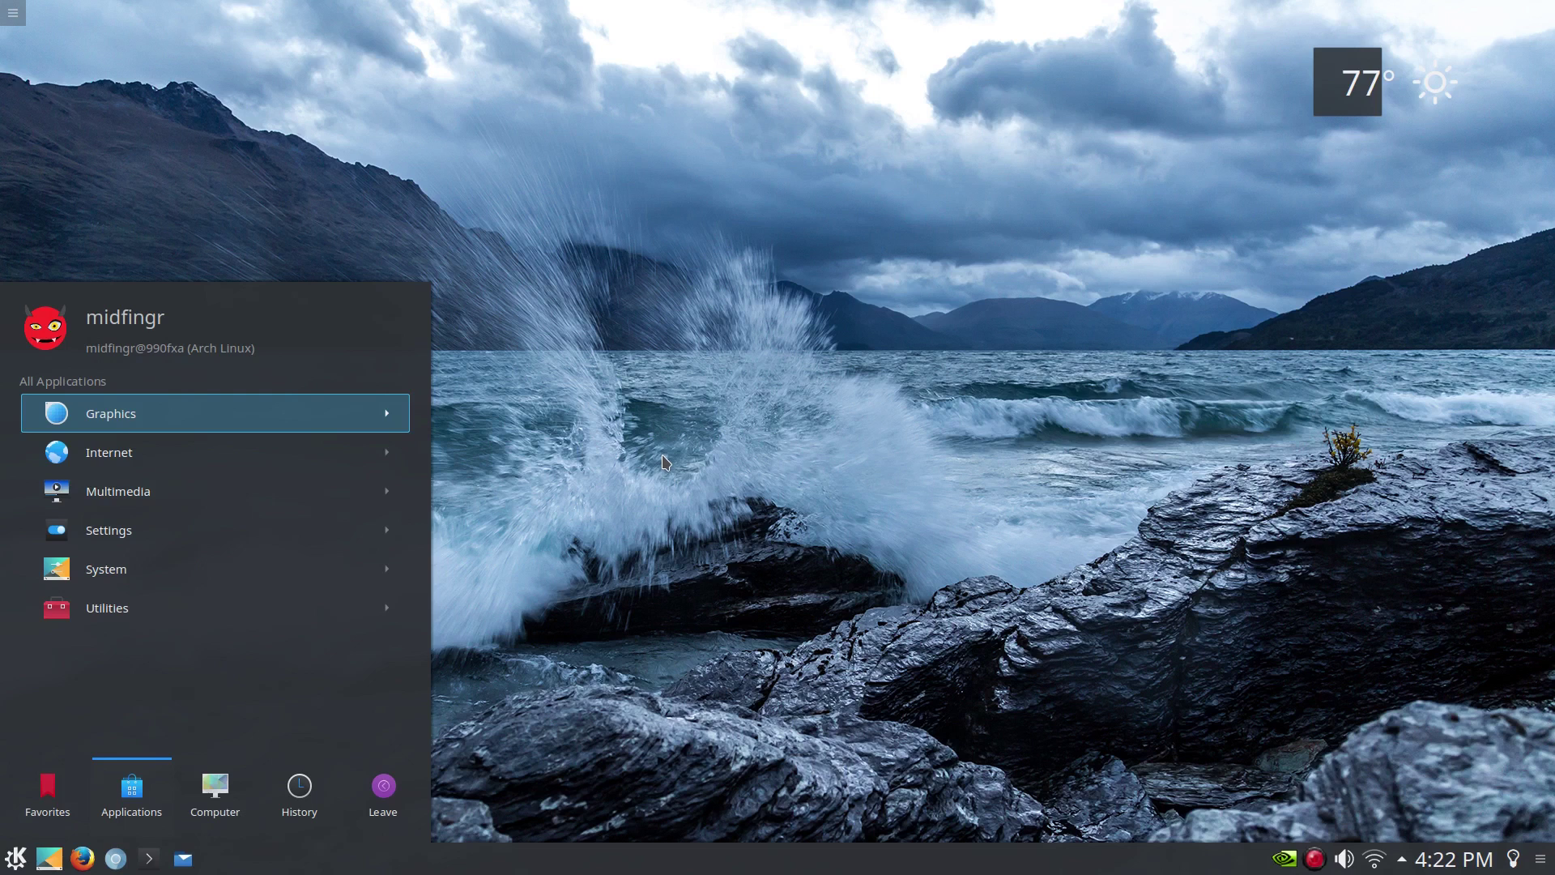
text(ter)
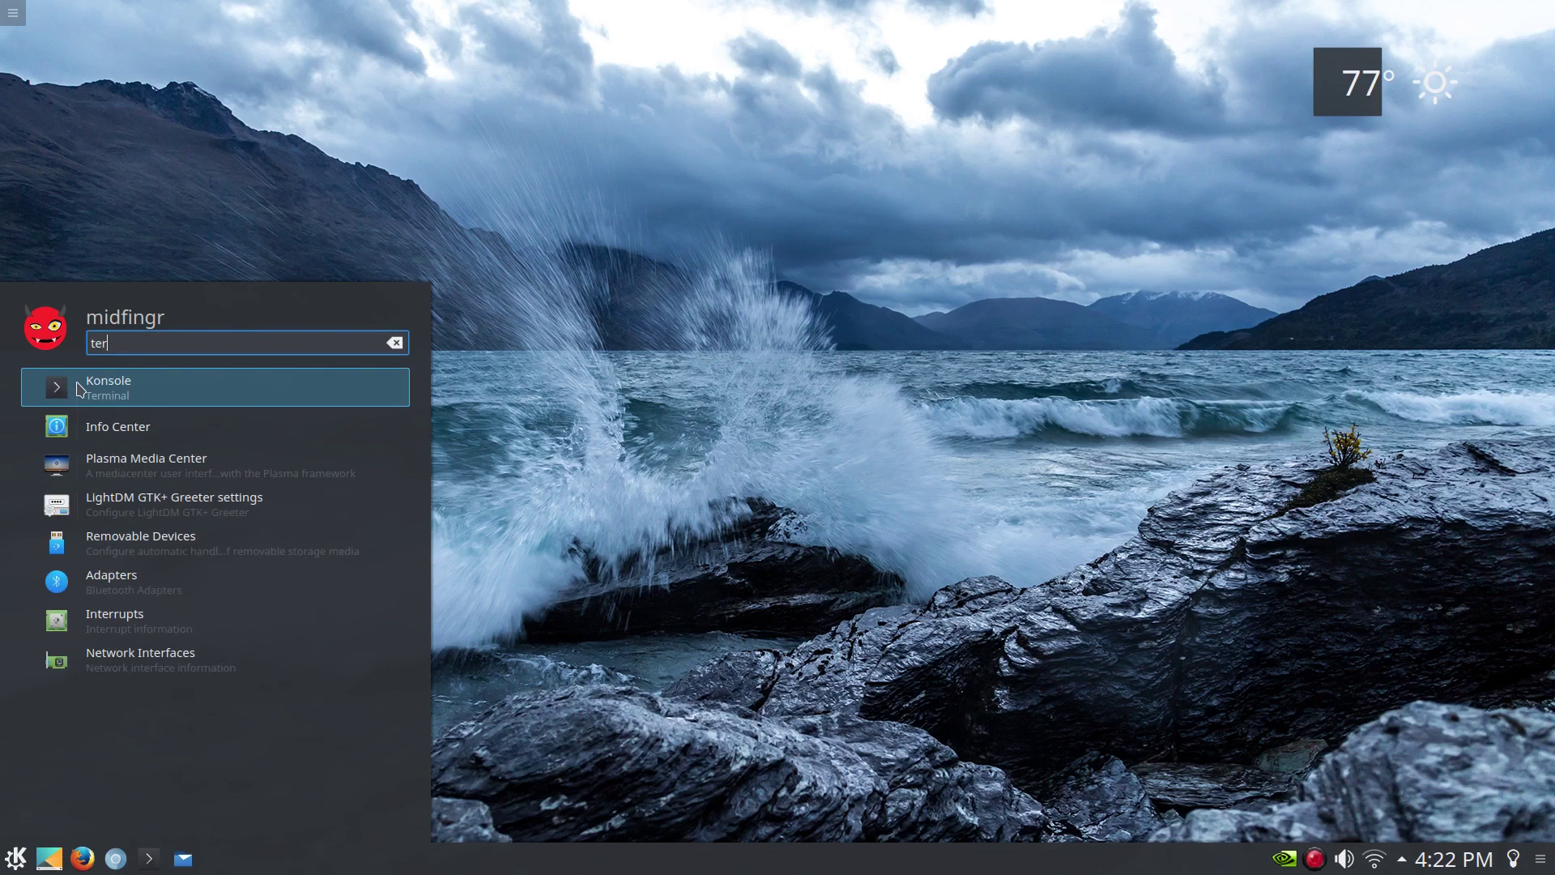
right_click(79, 389)
click(141, 508)
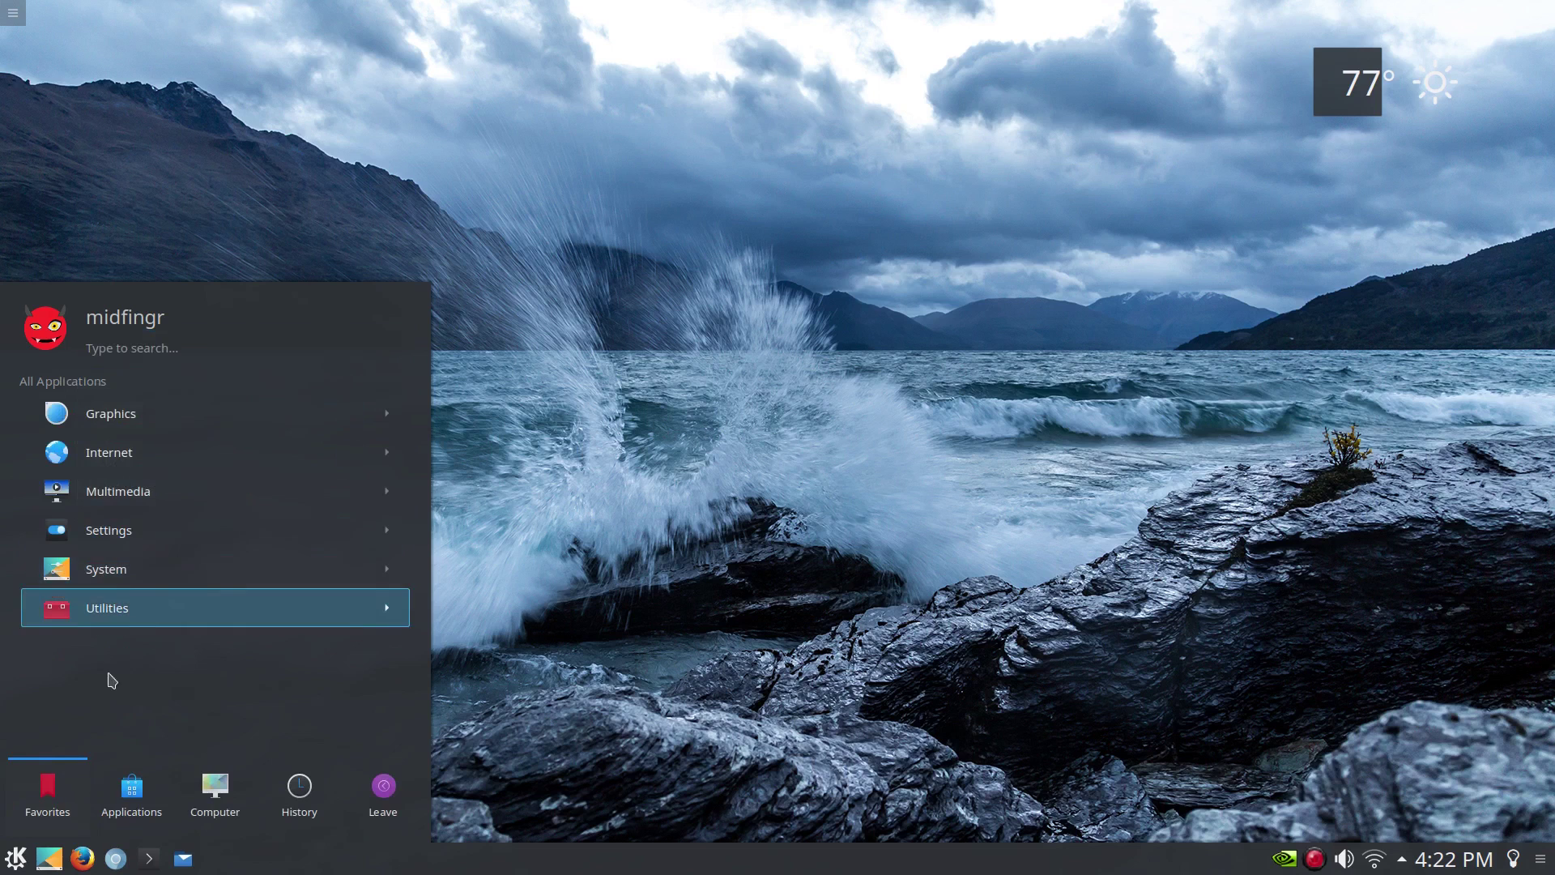
Launch Konsole from Favorites, close it, and reopen the launcher with the Super key.
click(47, 802)
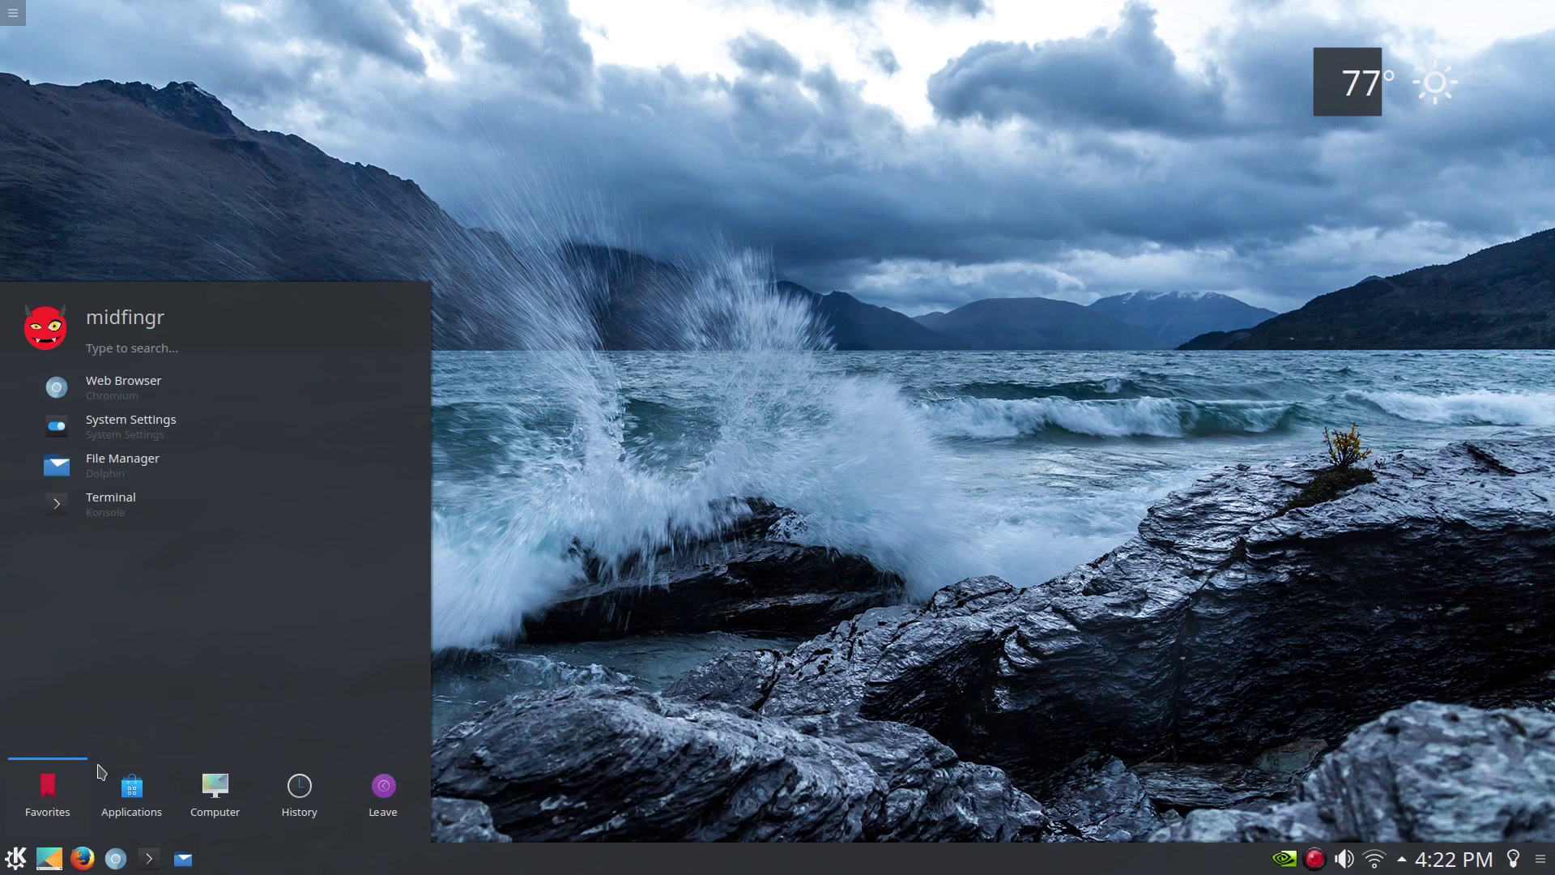
click(116, 502)
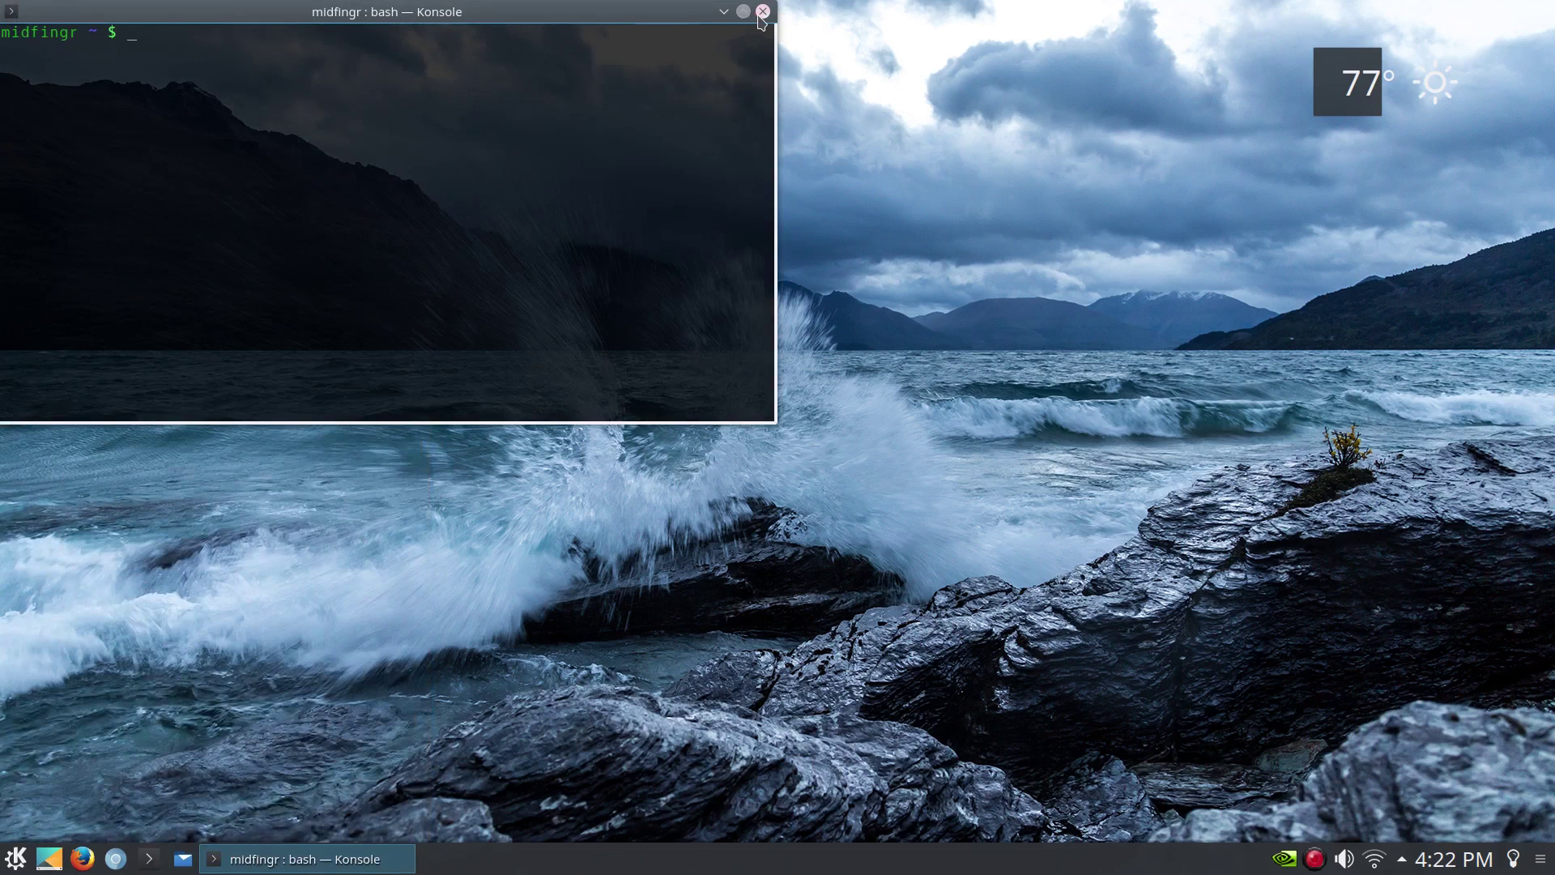
click(762, 12)
key(super)
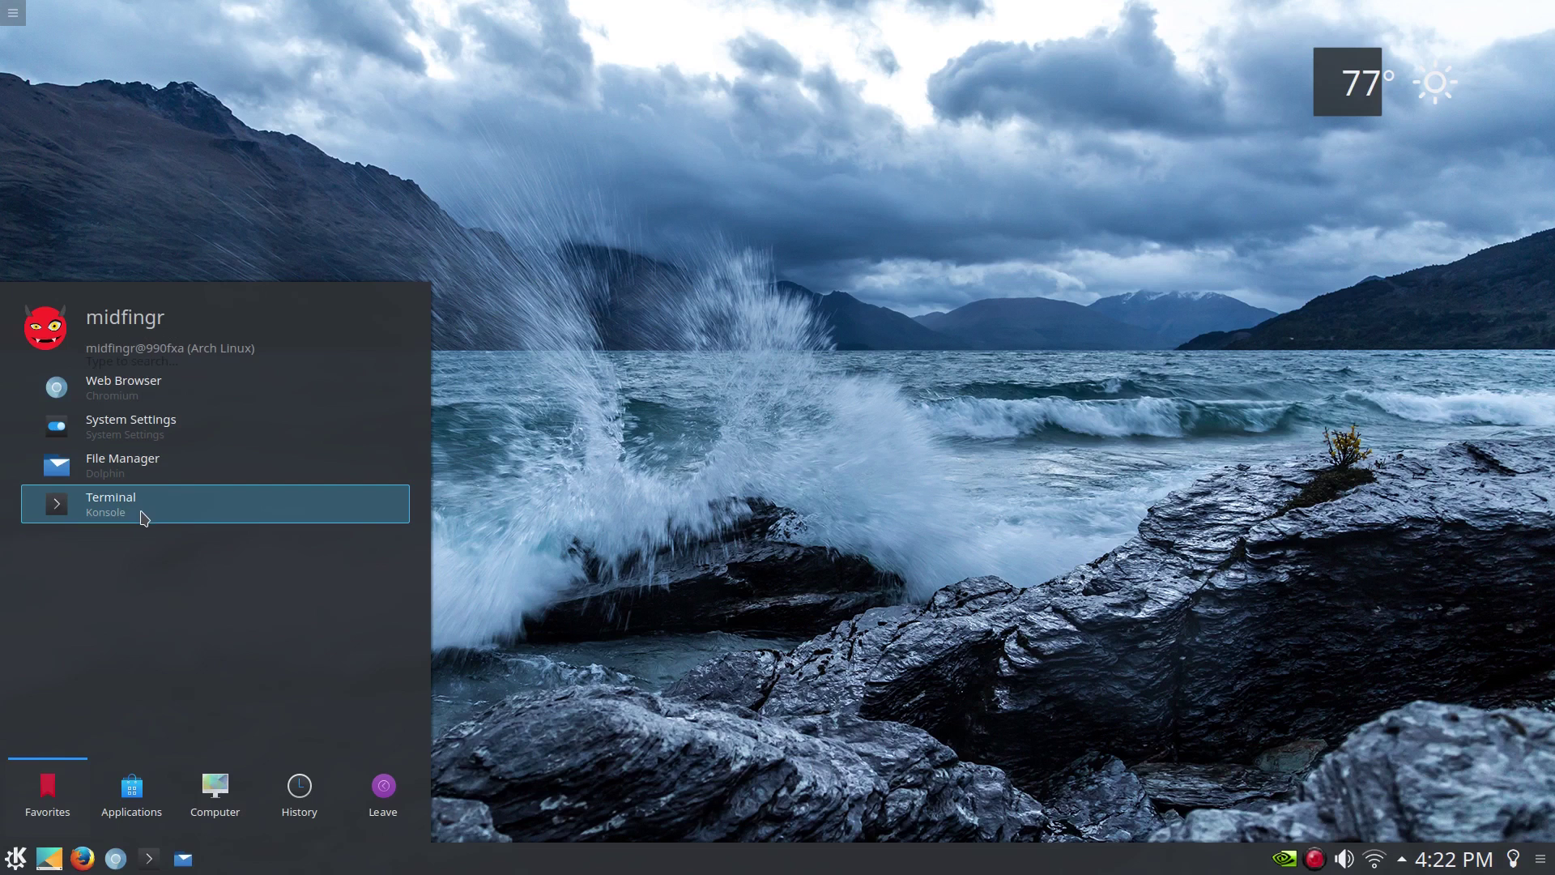
Browse the Utilities applications category, then dismiss the launcher by clicking the desktop.
click(131, 792)
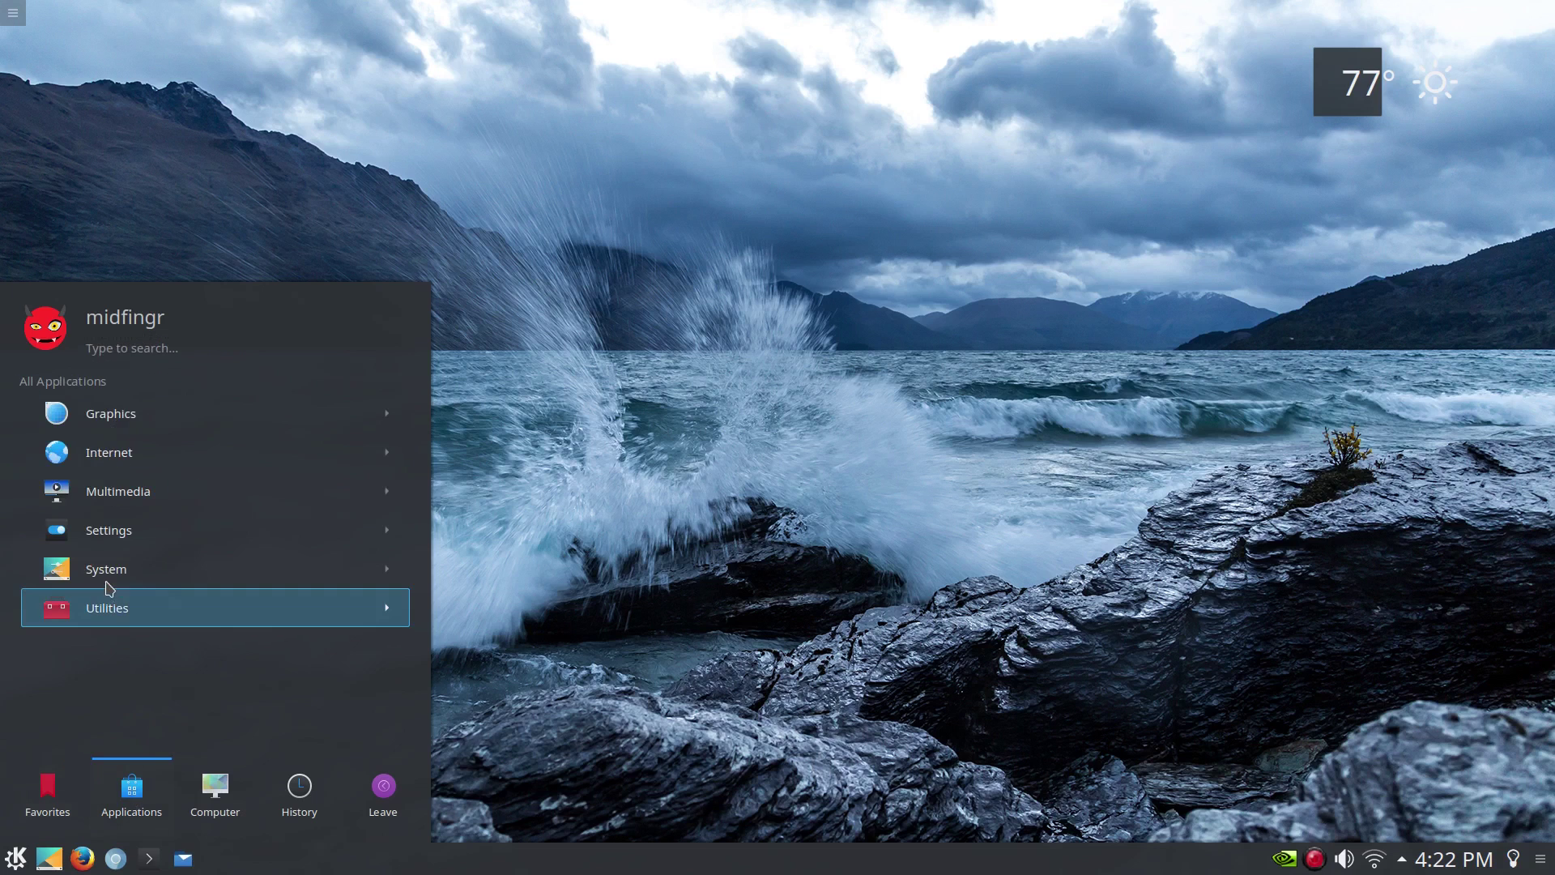
click(117, 616)
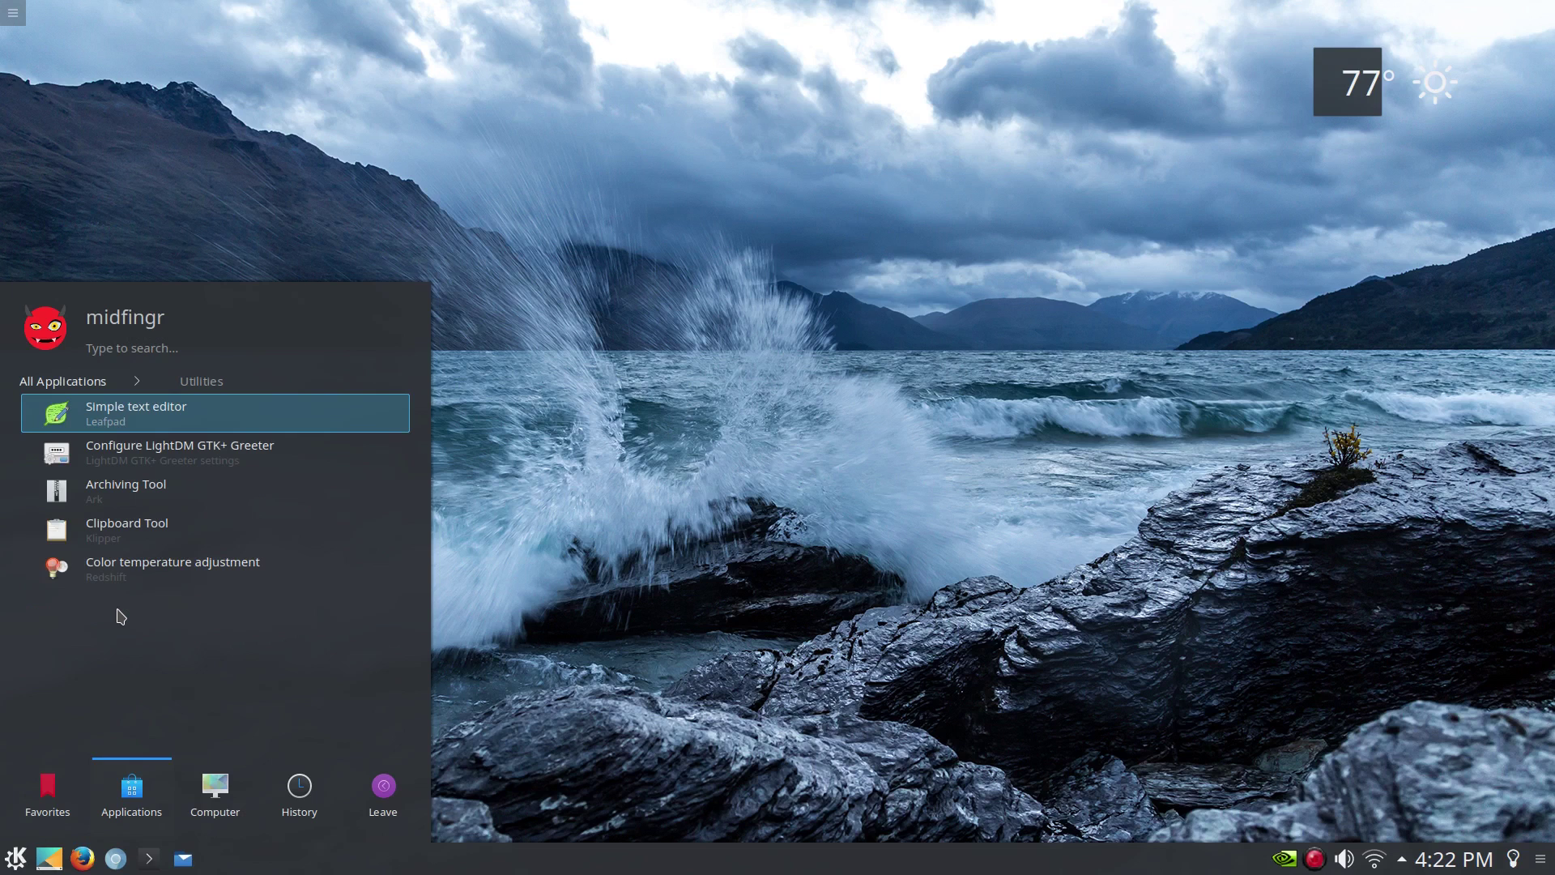
click(585, 484)
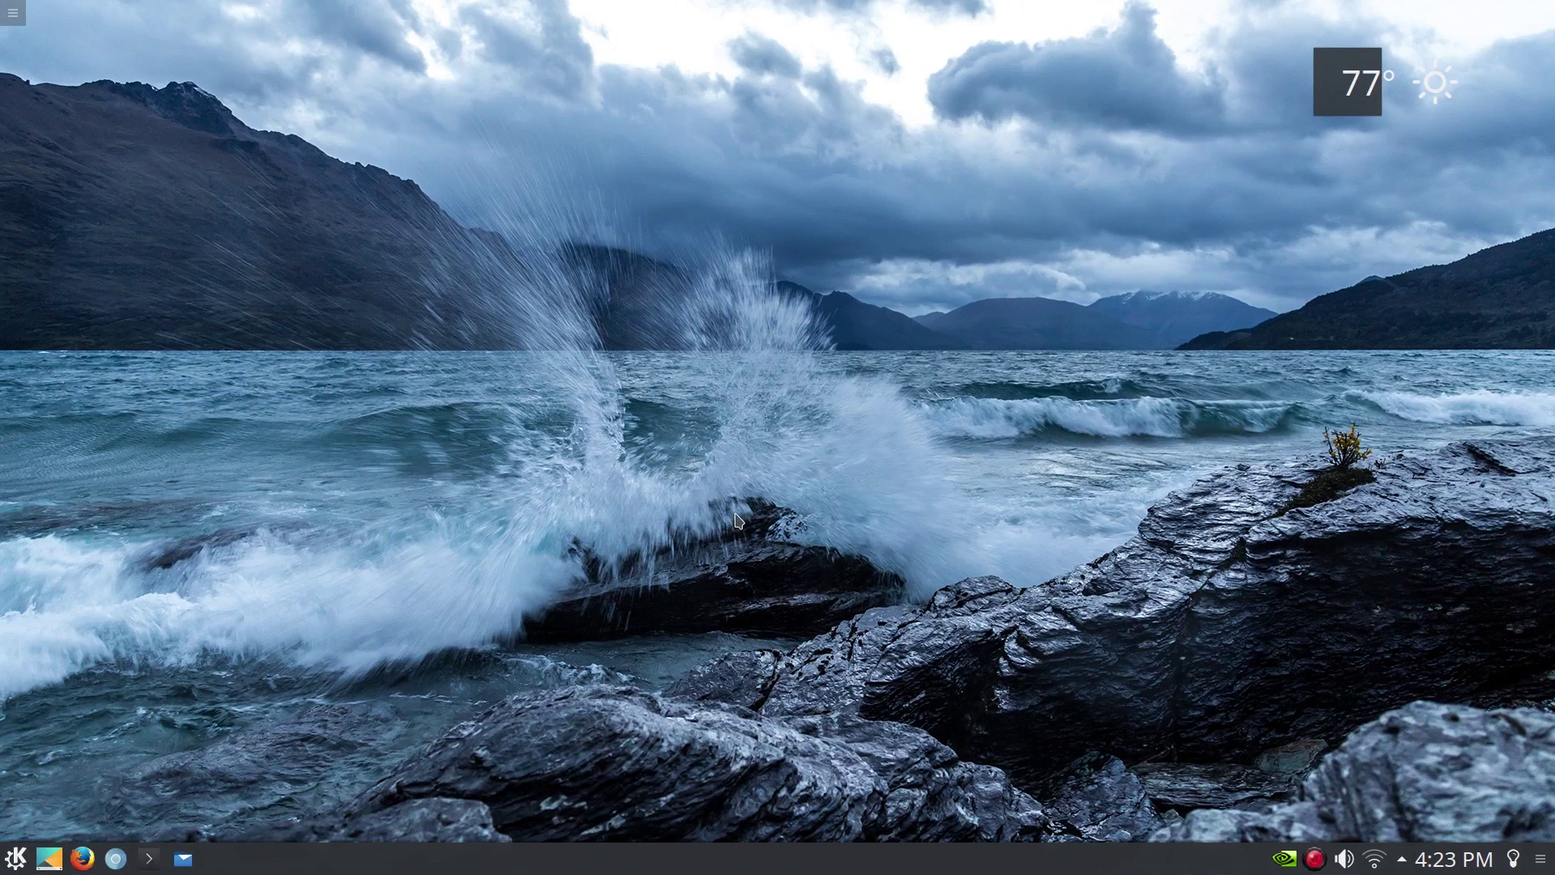
key(super)
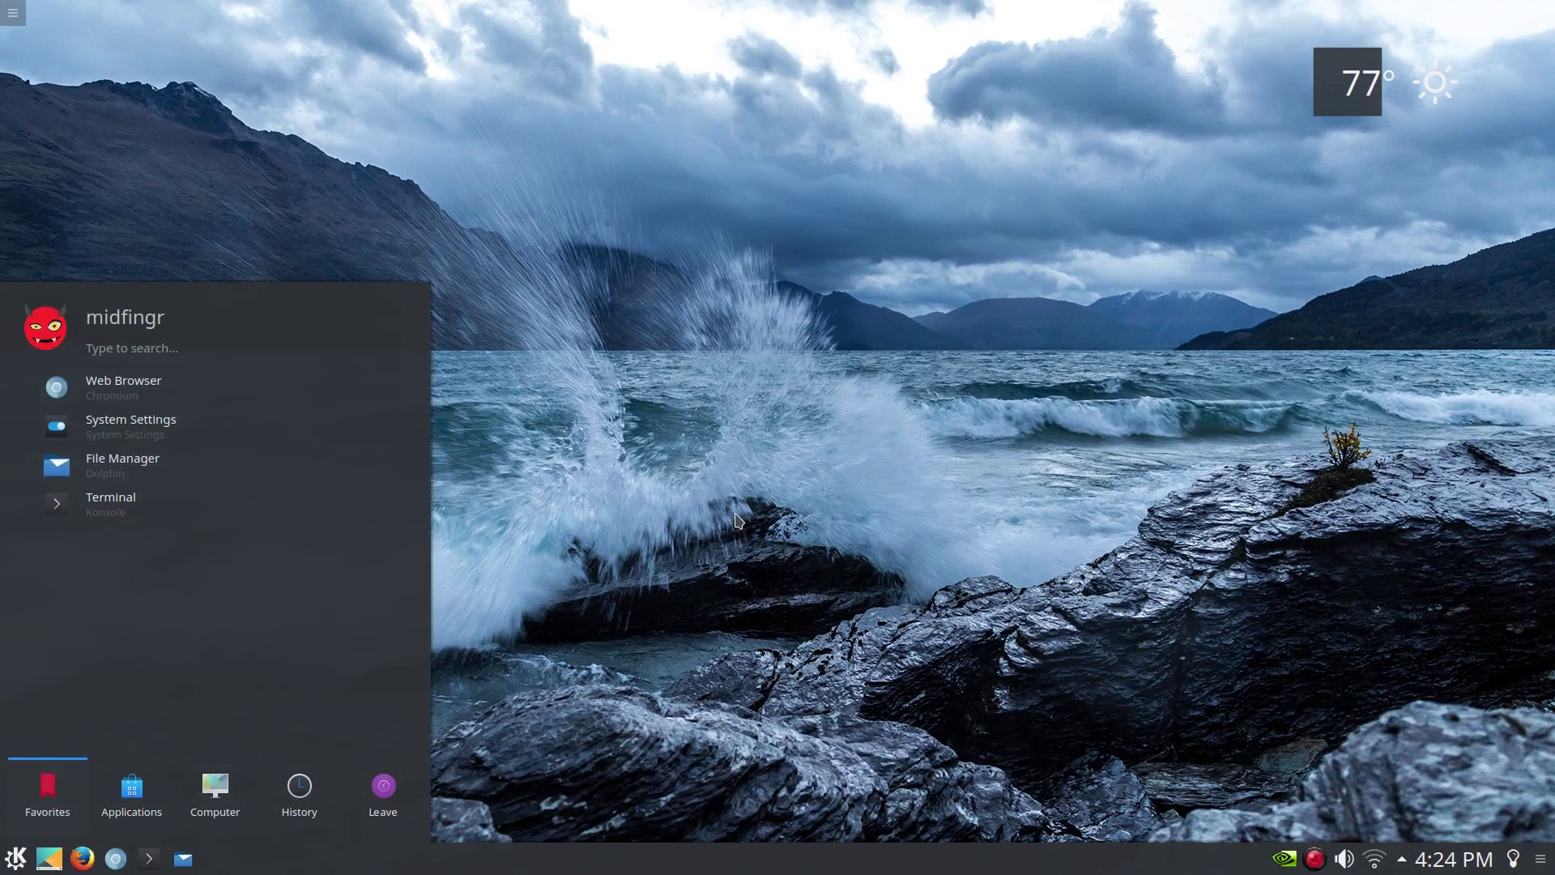
text(doc)
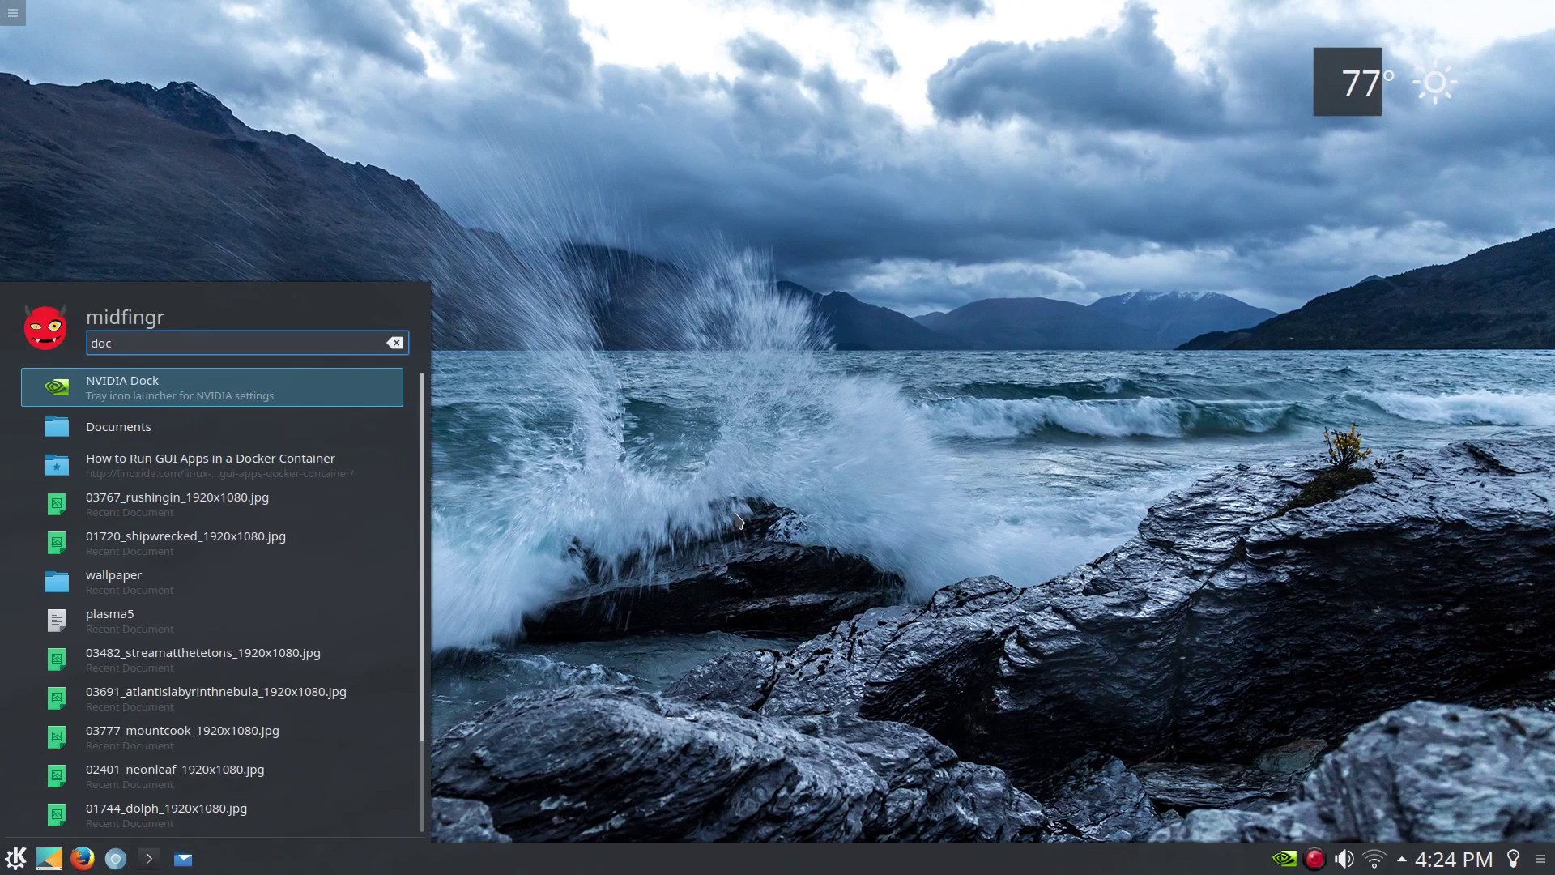
key(Return)
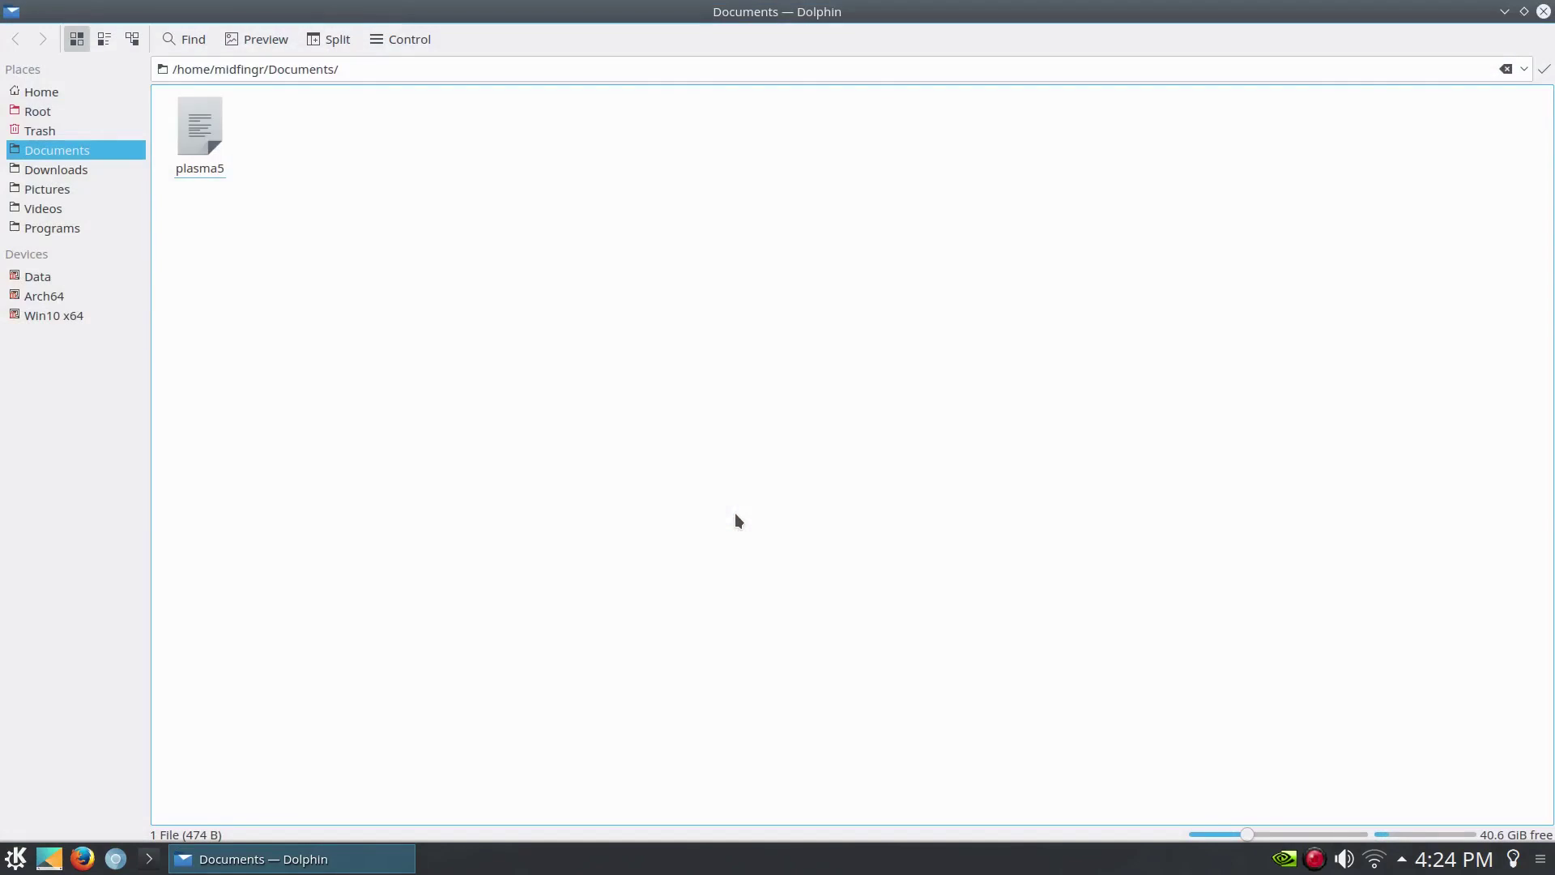
key(alt+F4)
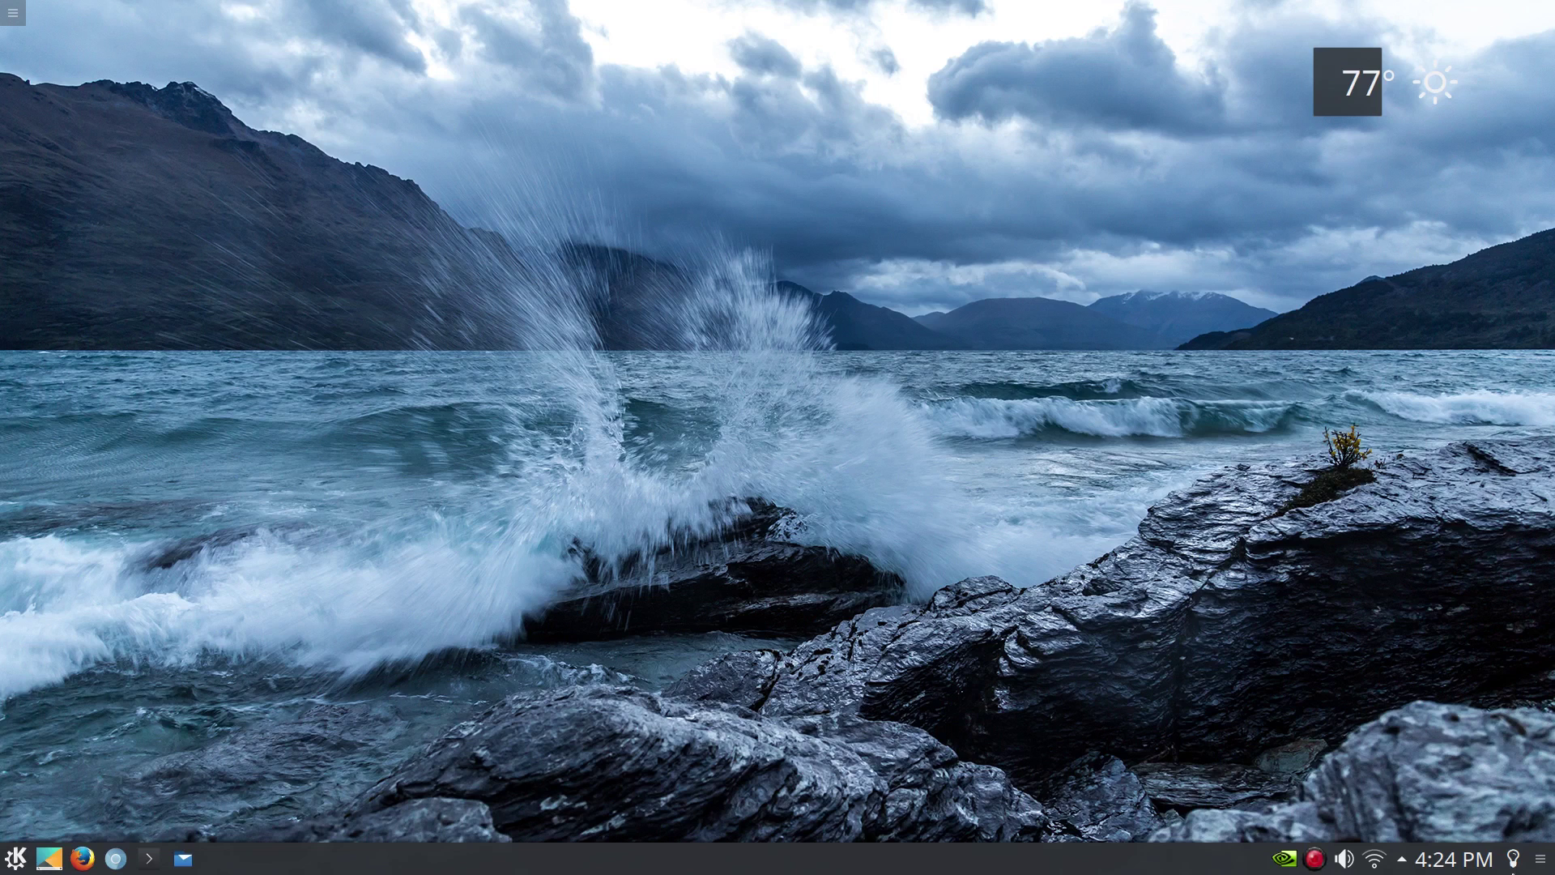
click(1462, 870)
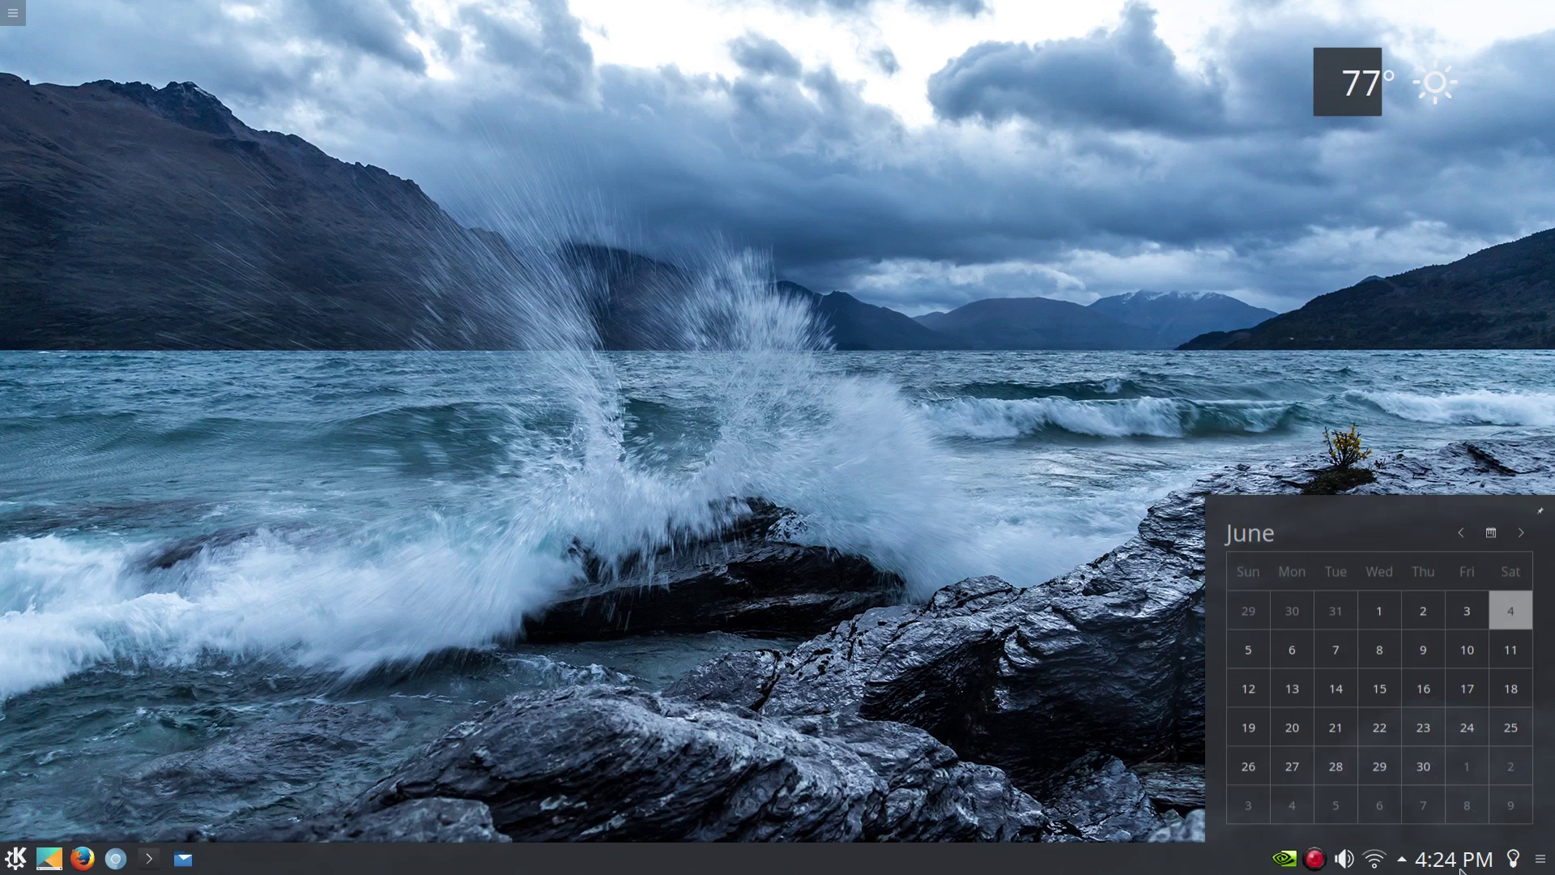
click(405, 386)
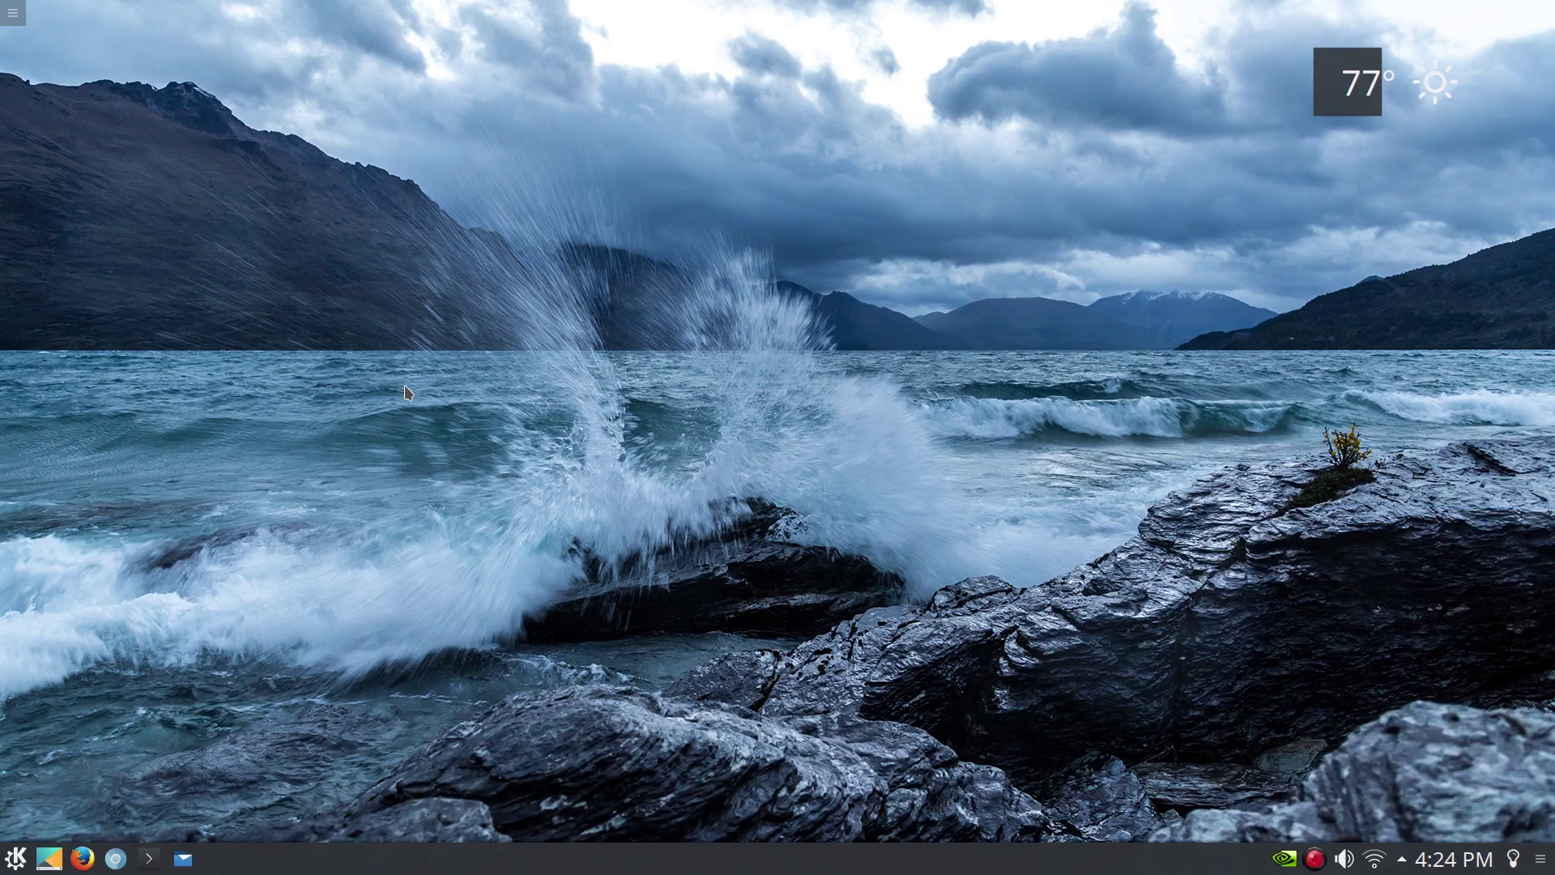